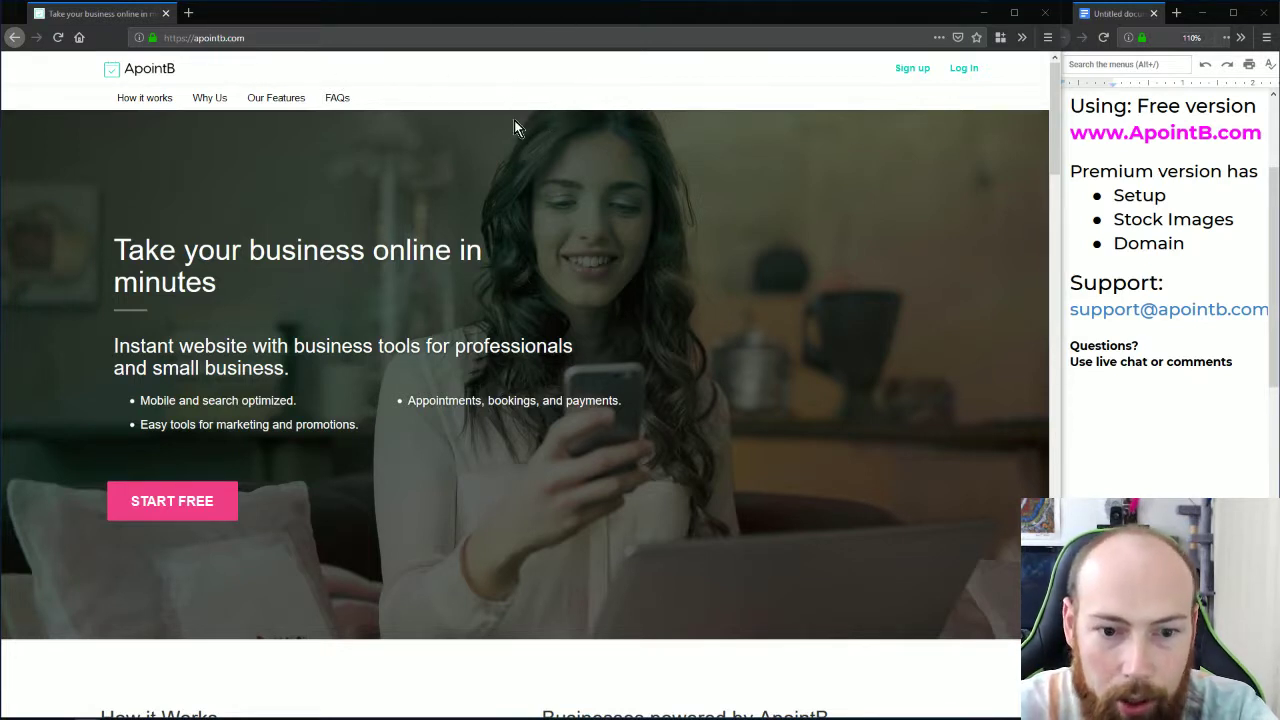
- Log in to the ApointB account by entering the account's e-mail address and password
left_click(966, 70)
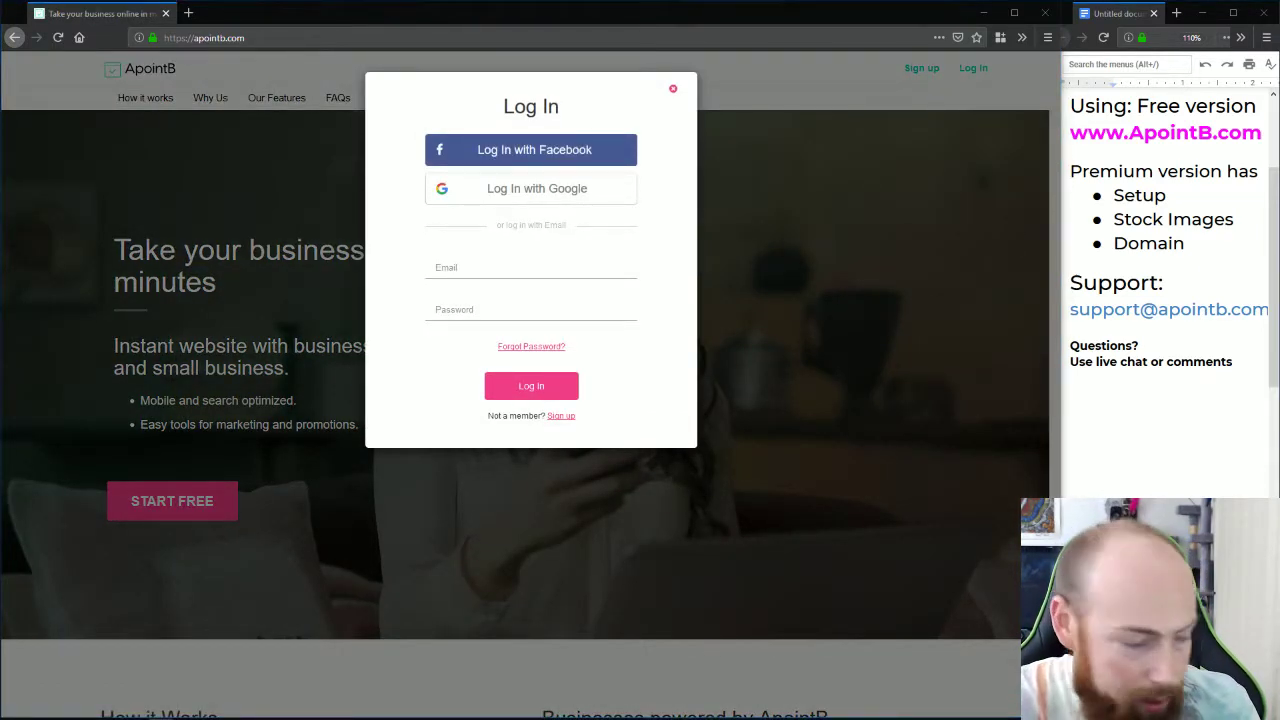
left_click(504, 274)
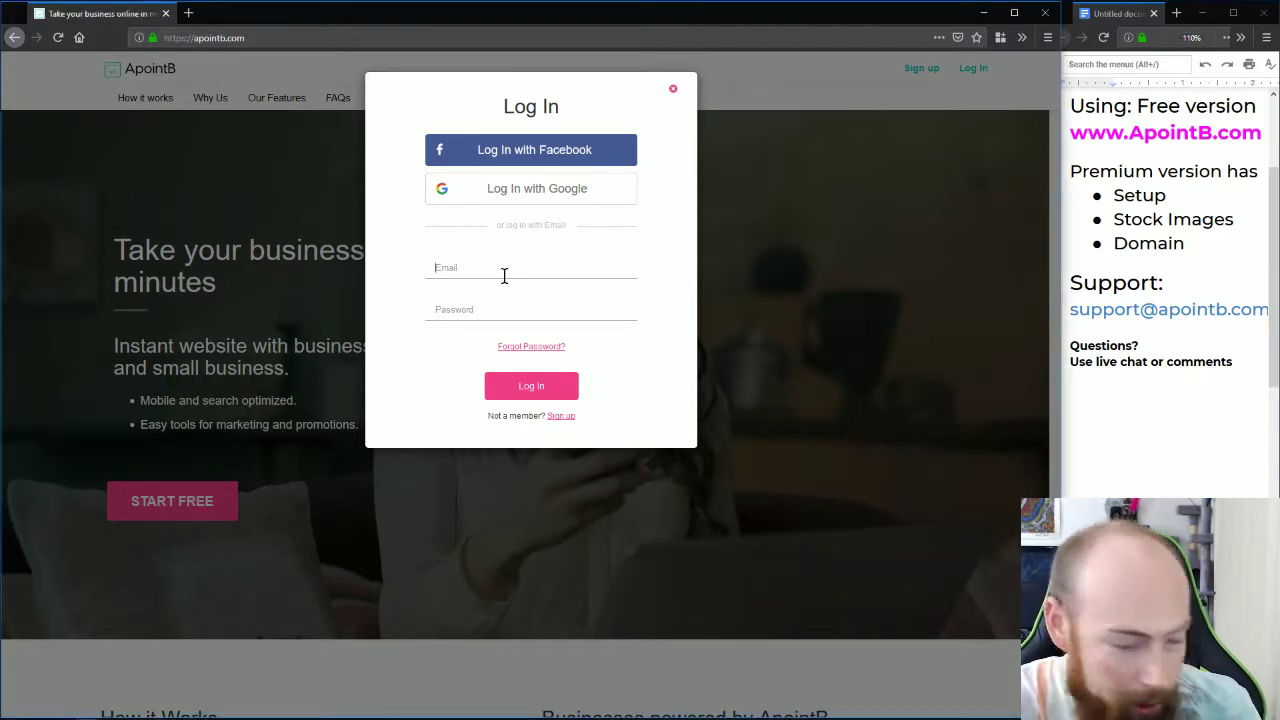
key("ctrl+v")
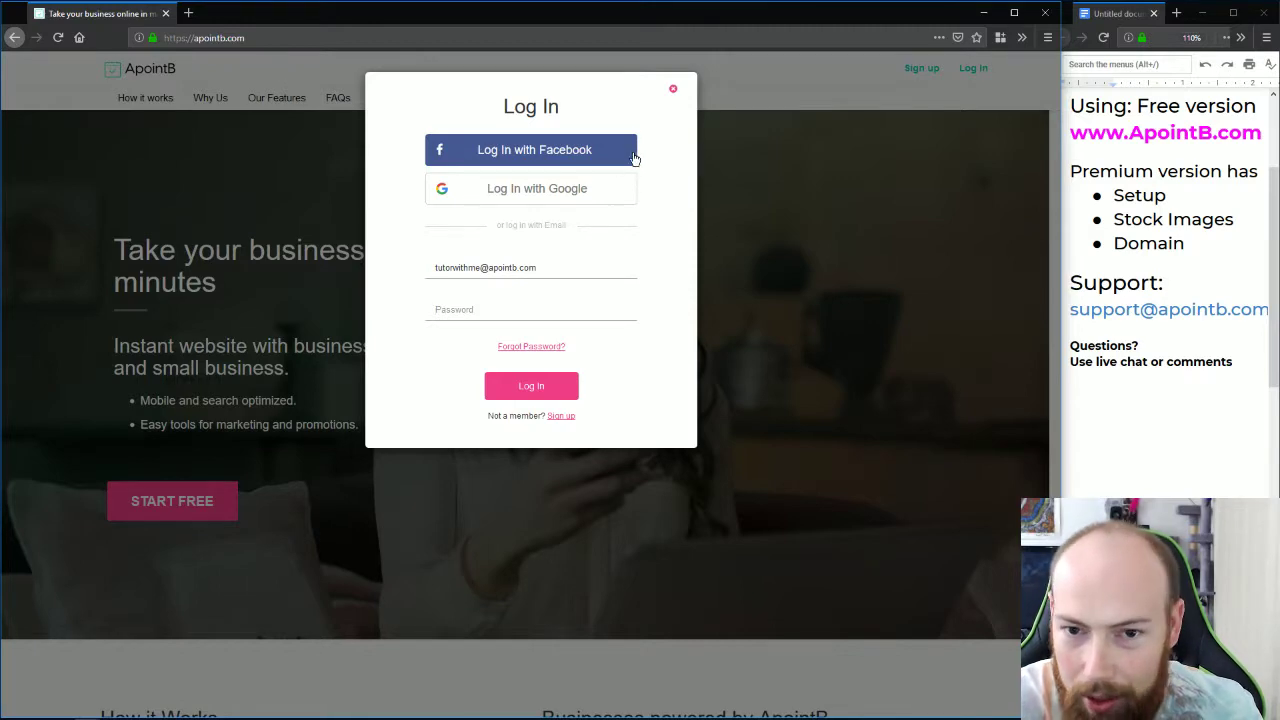
key("ctrl+v")
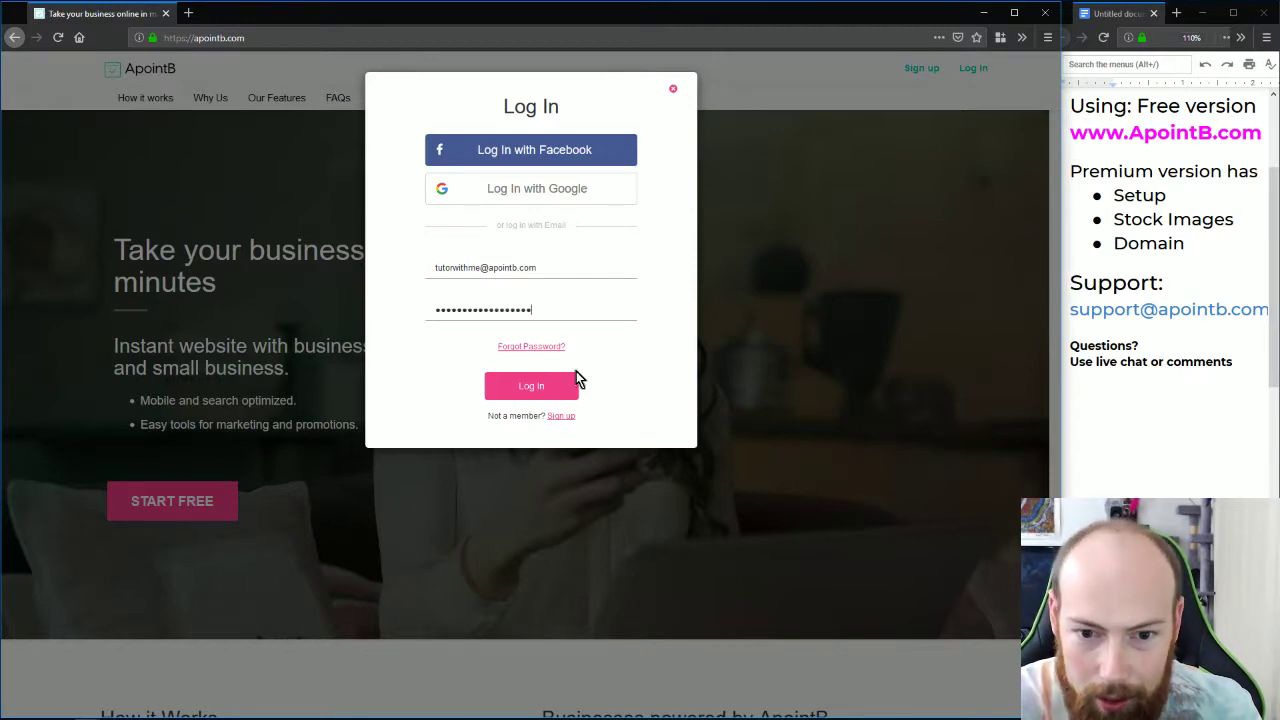
left_click(537, 388)
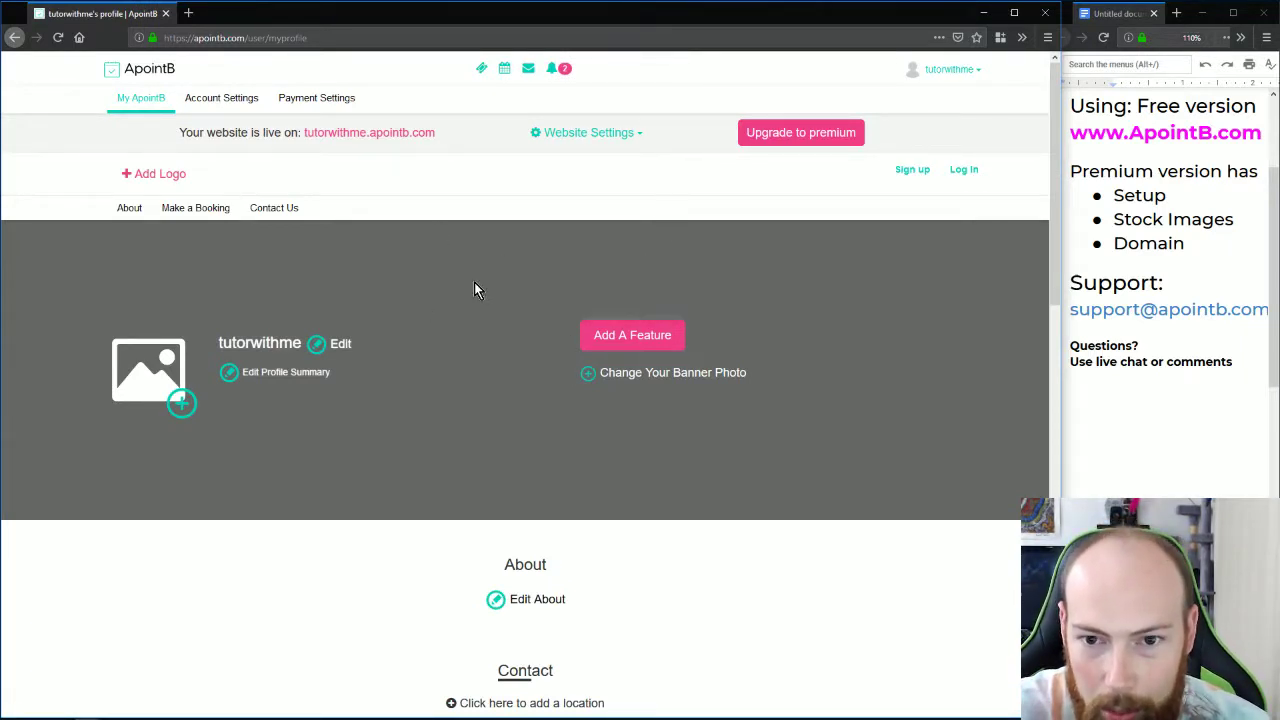
- Copy the live website address tutorwithme.apointb.com and open it in a private browser window placed over the editor window
scroll(560, 274, "down", 5)
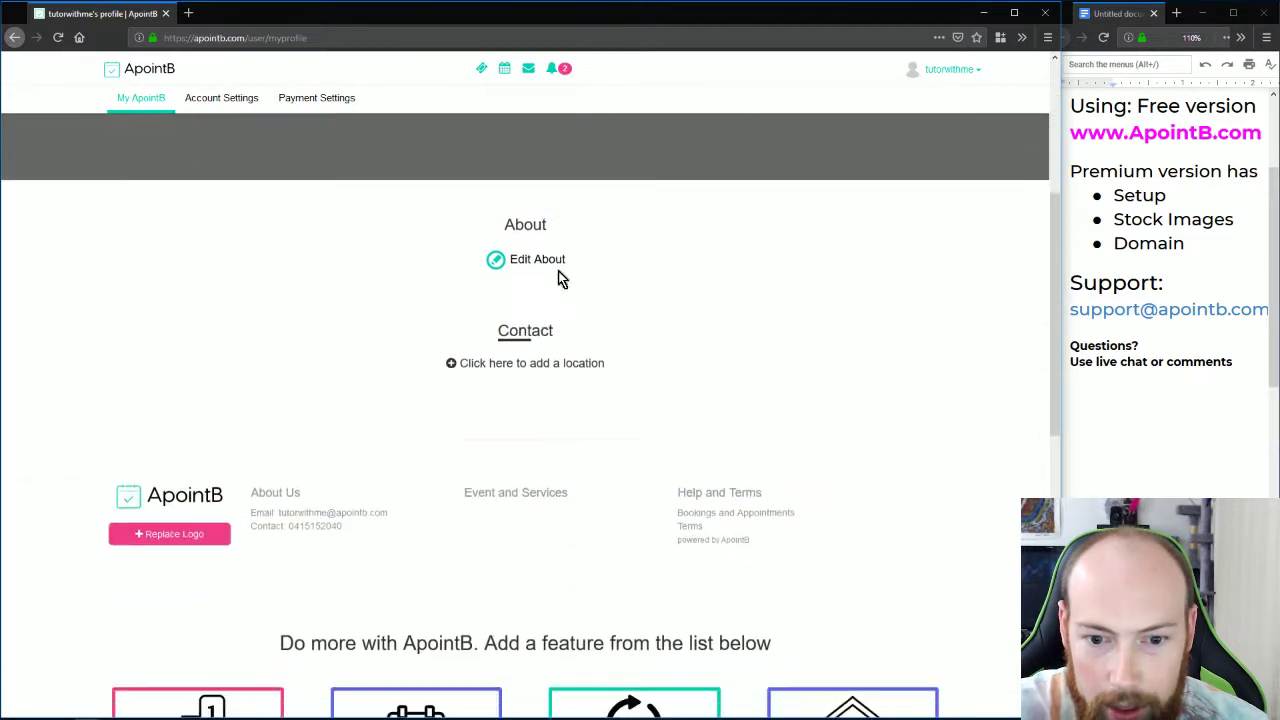
scroll(558, 272, "up", 5)
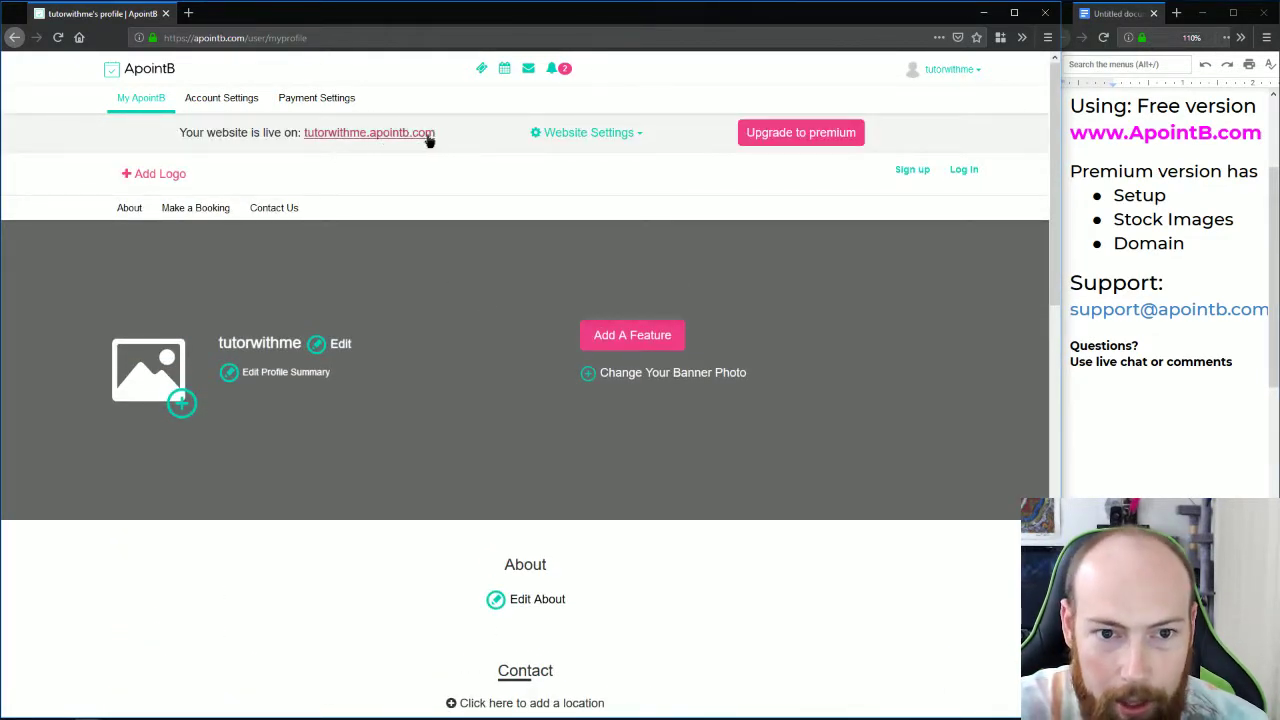
left_click_drag(432, 134, 306, 140)
key("ctrl+c")
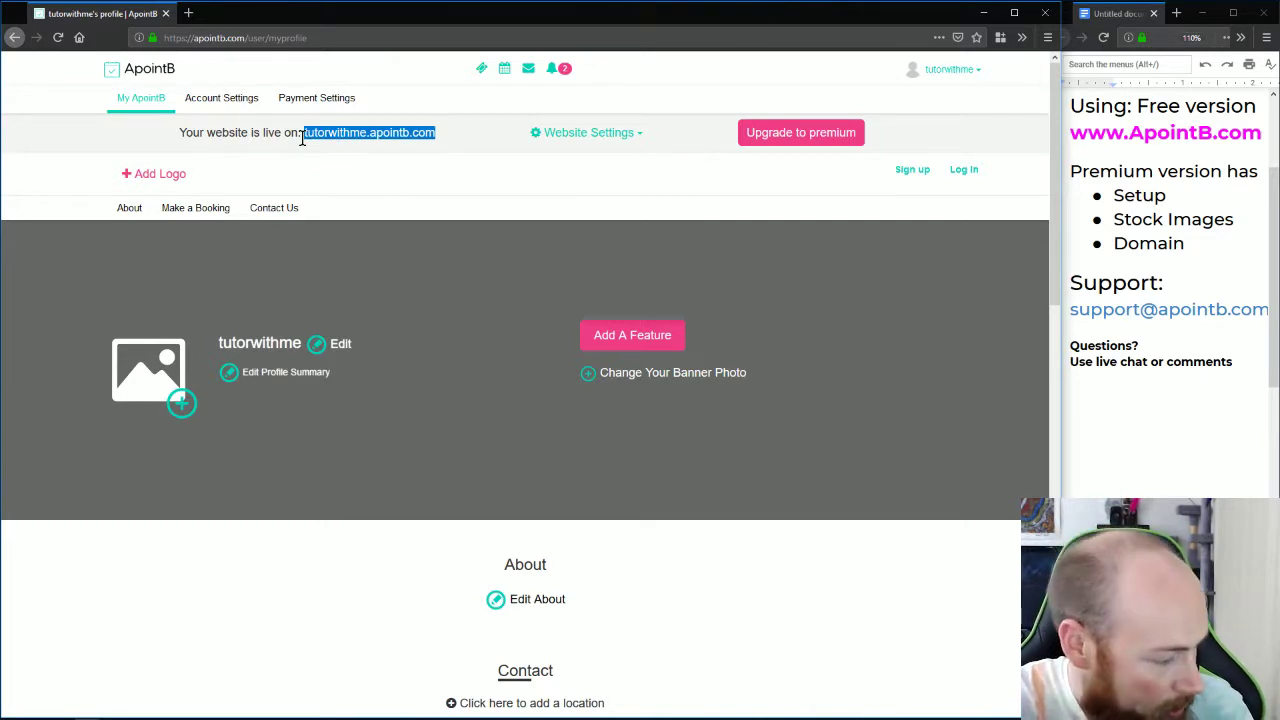
left_click(1047, 37)
left_click(962, 129)
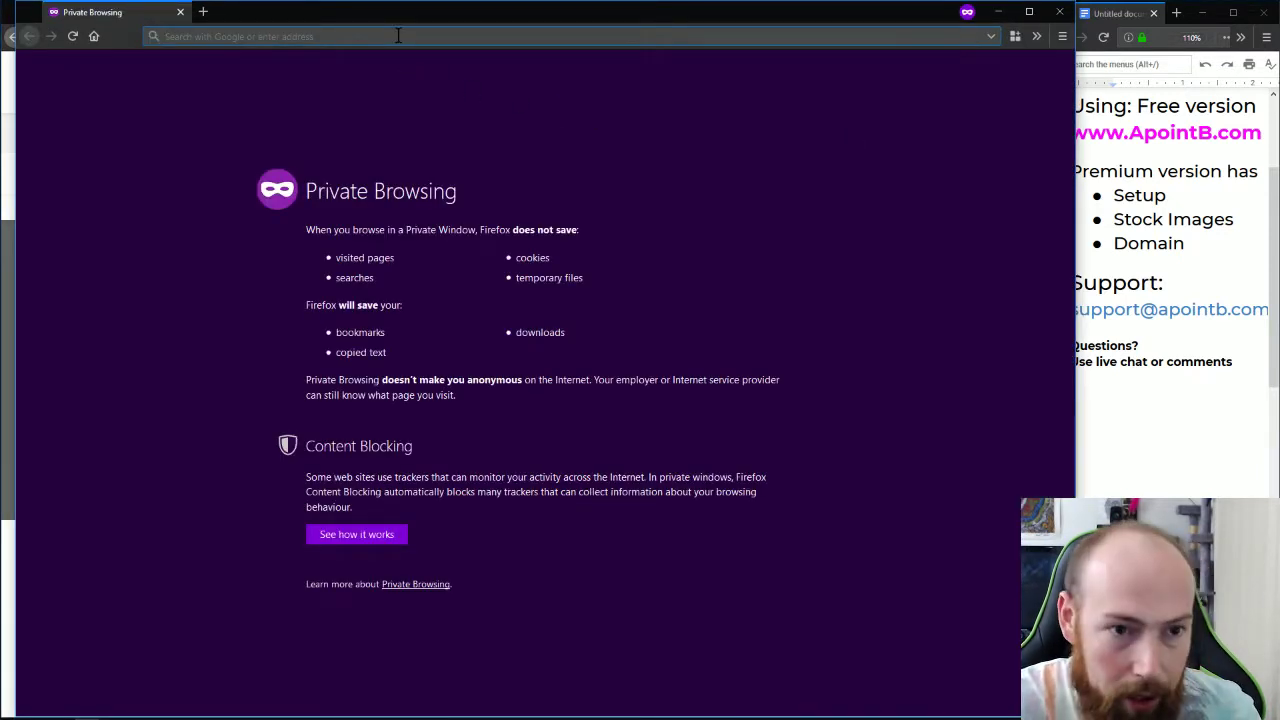
key("ctrl+v")
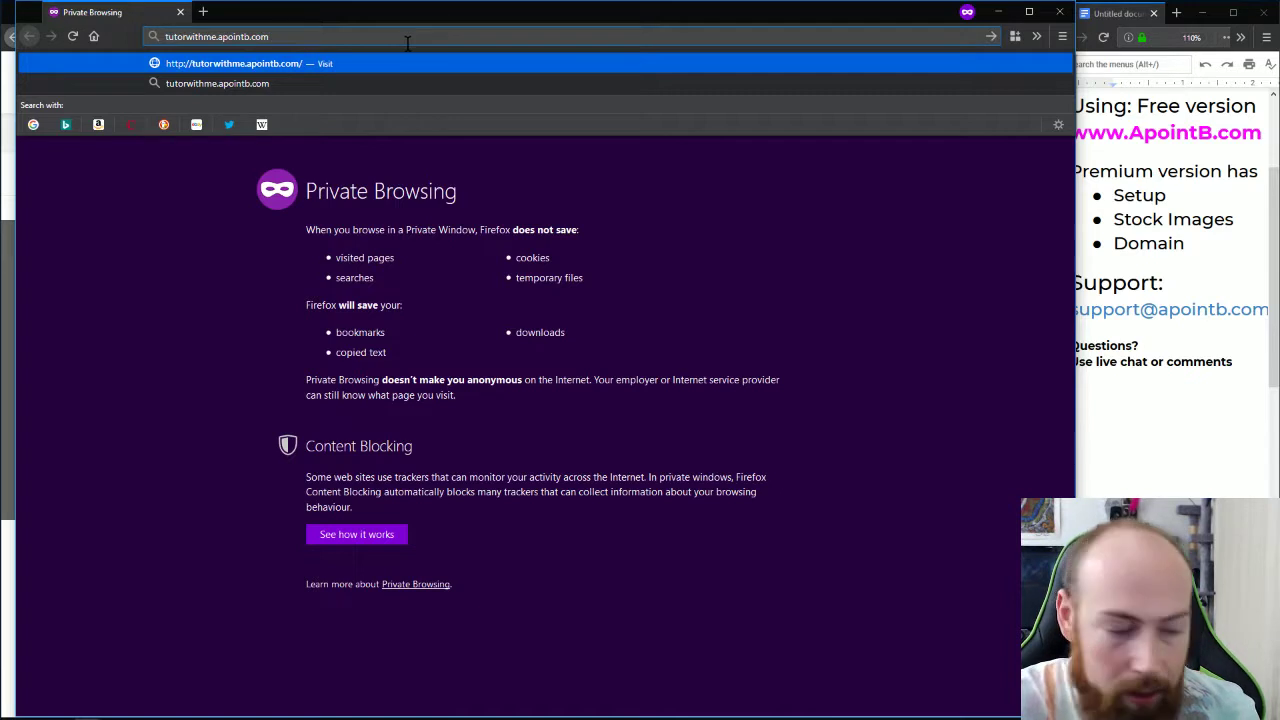
key("Return")
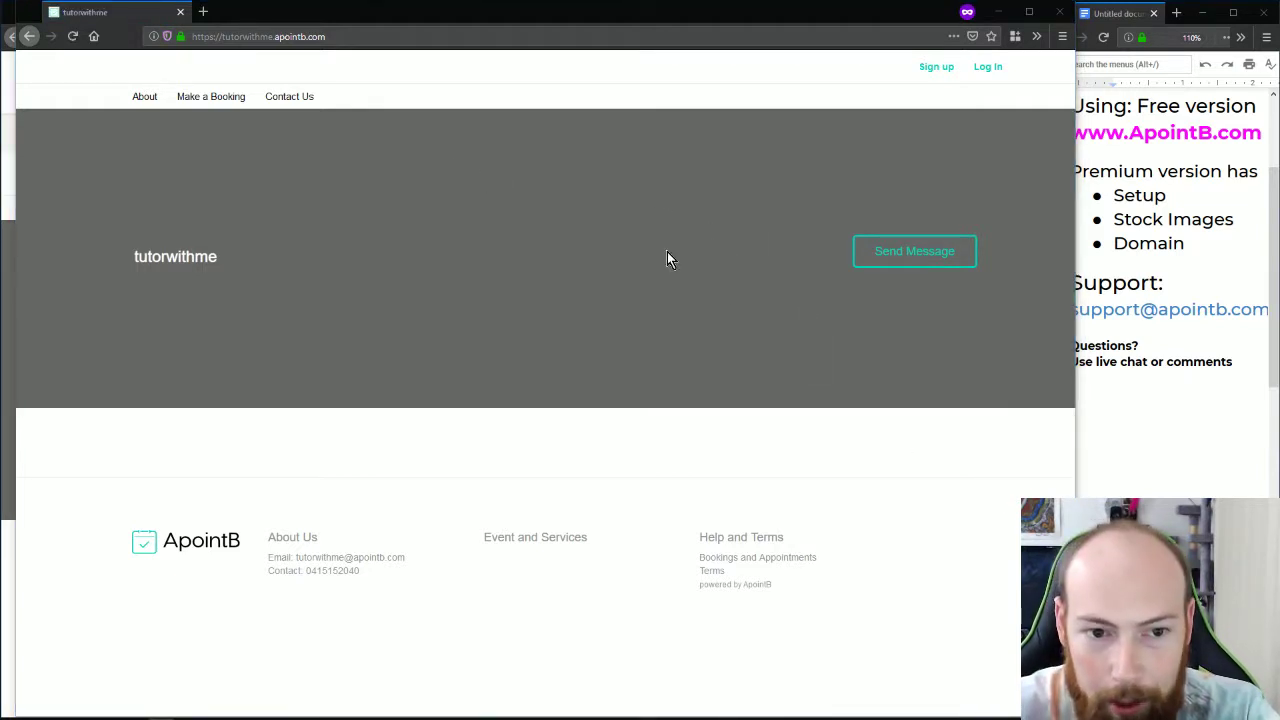
left_click_drag(857, 20, 844, 23)
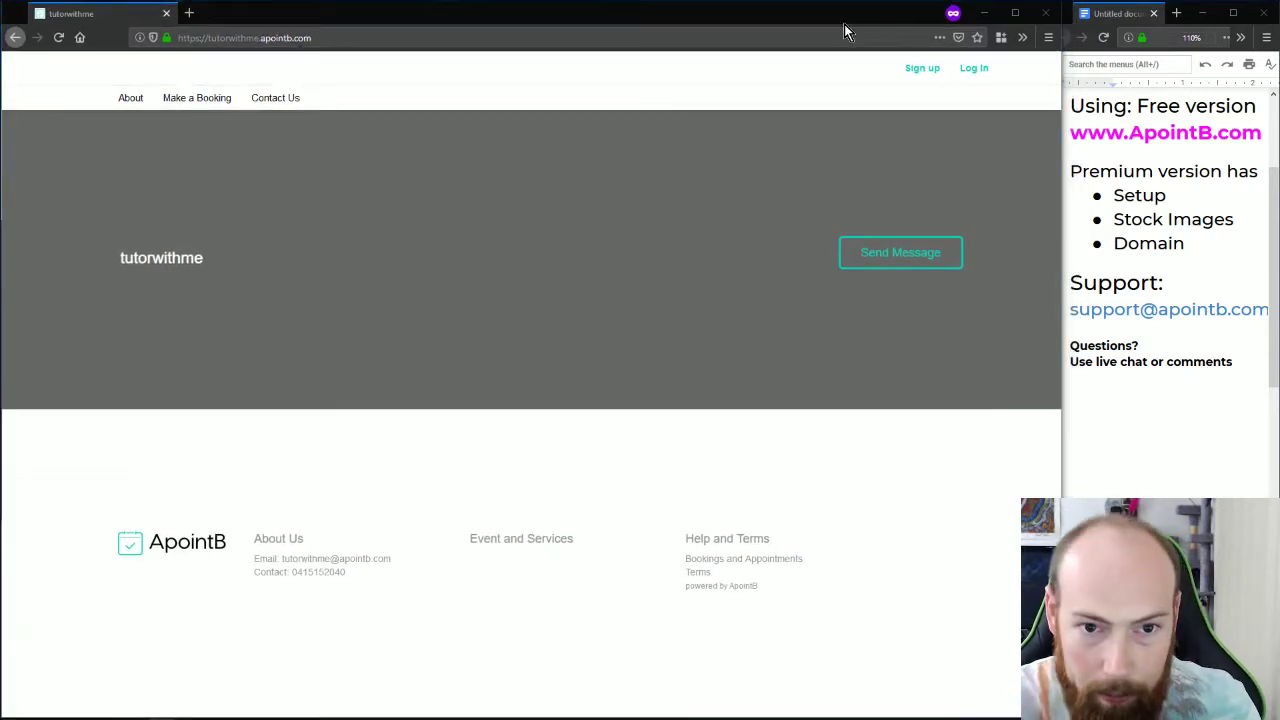
- Return to the profile editor and upload the logo image from the Website Photos > Tutor Homepage folder as the page logo
key("alt+Tab")
key("alt+Tab")
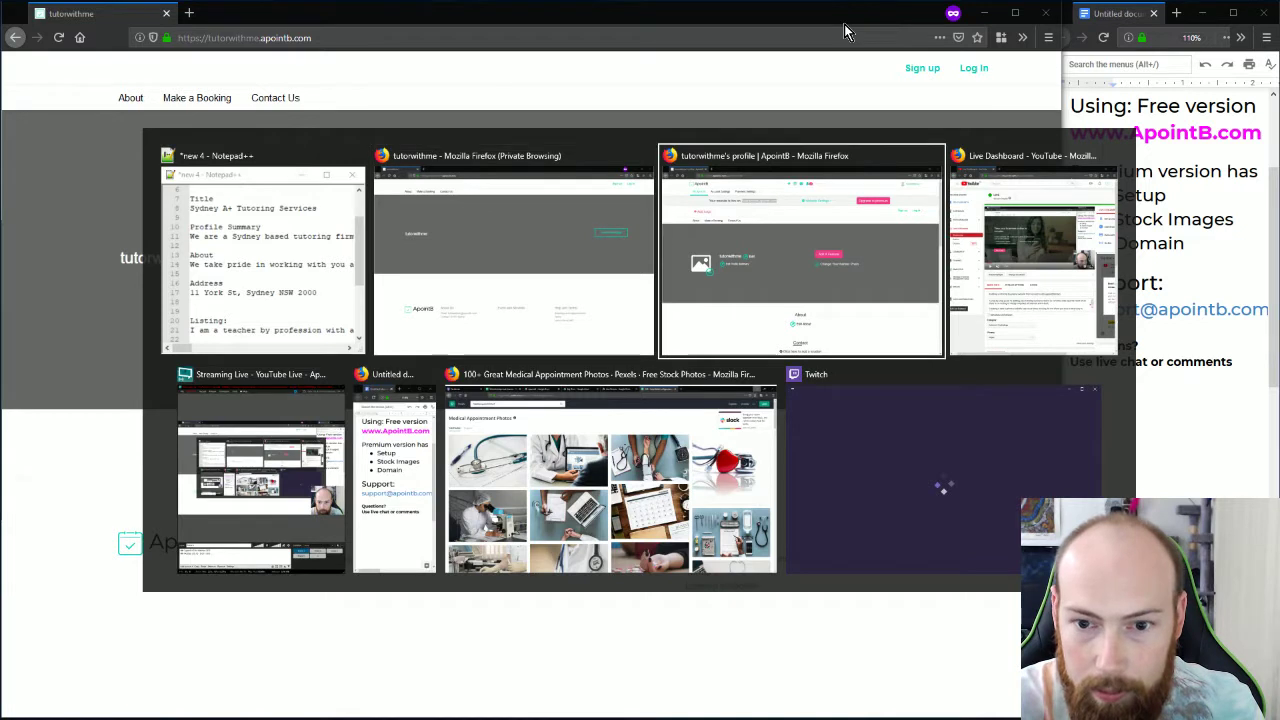
left_click(533, 181)
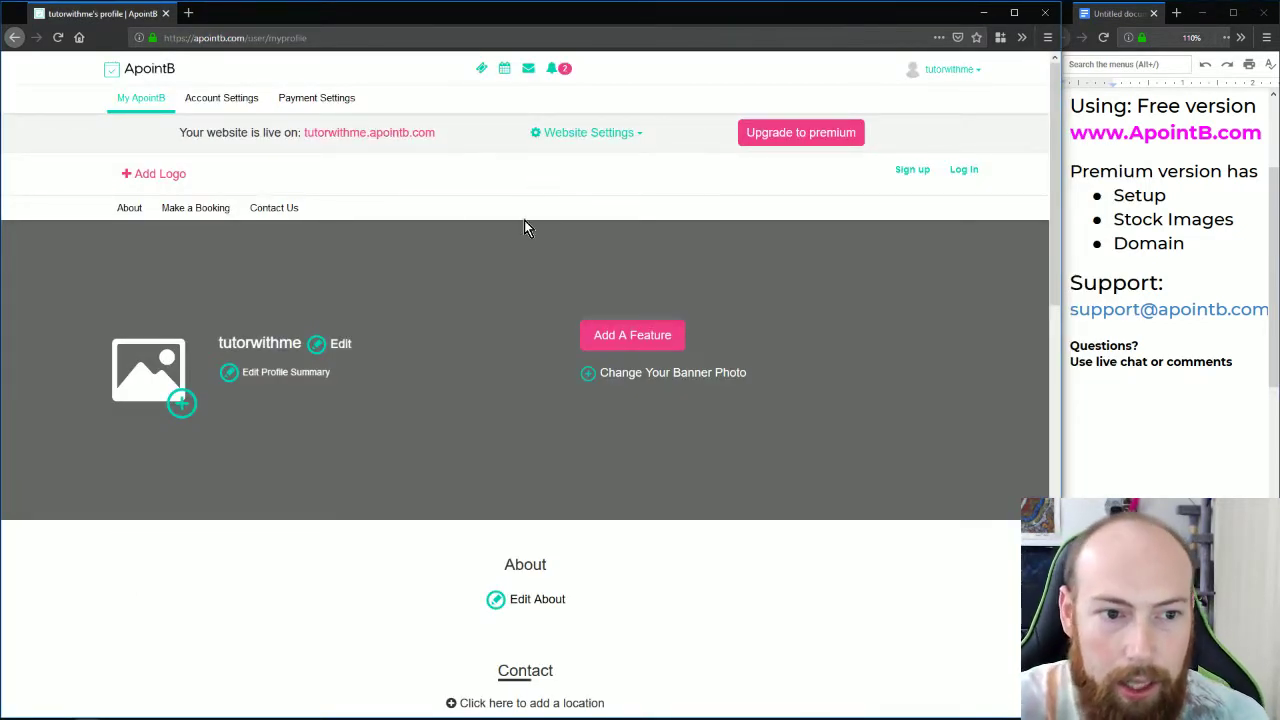
scroll(563, 226, "down", 1)
scroll(523, 240, "up", 1)
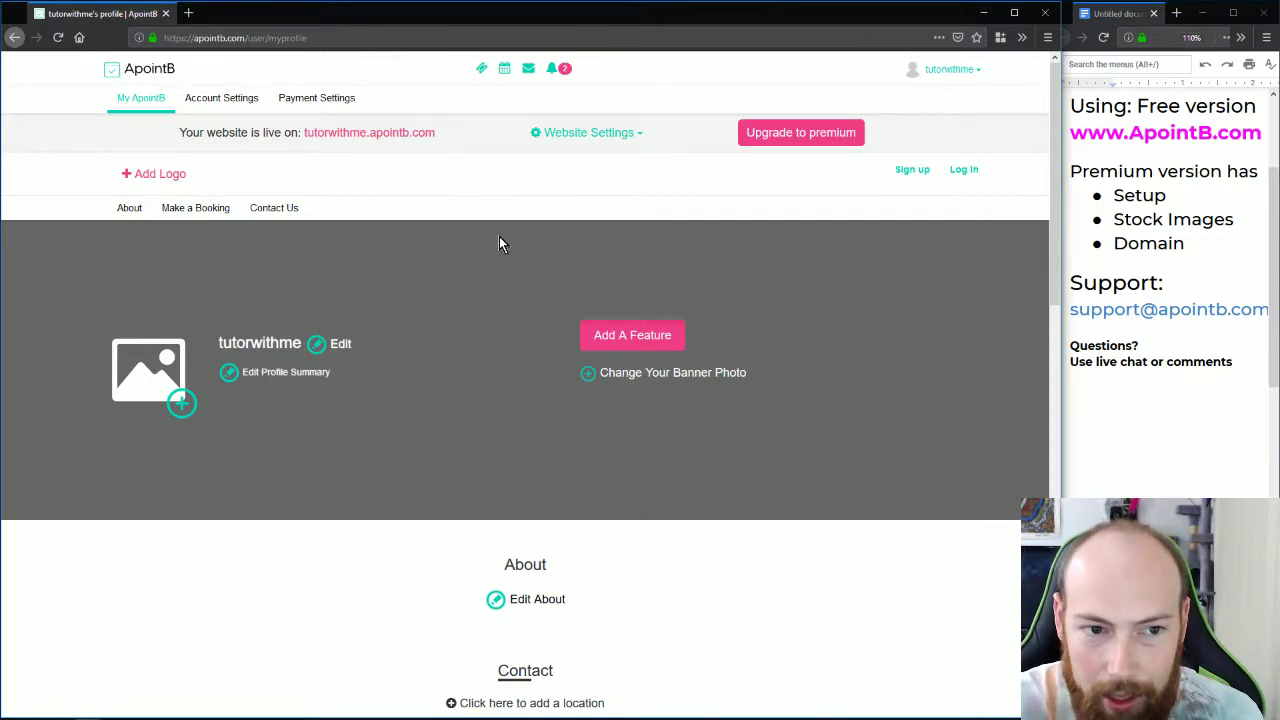
left_click(176, 176)
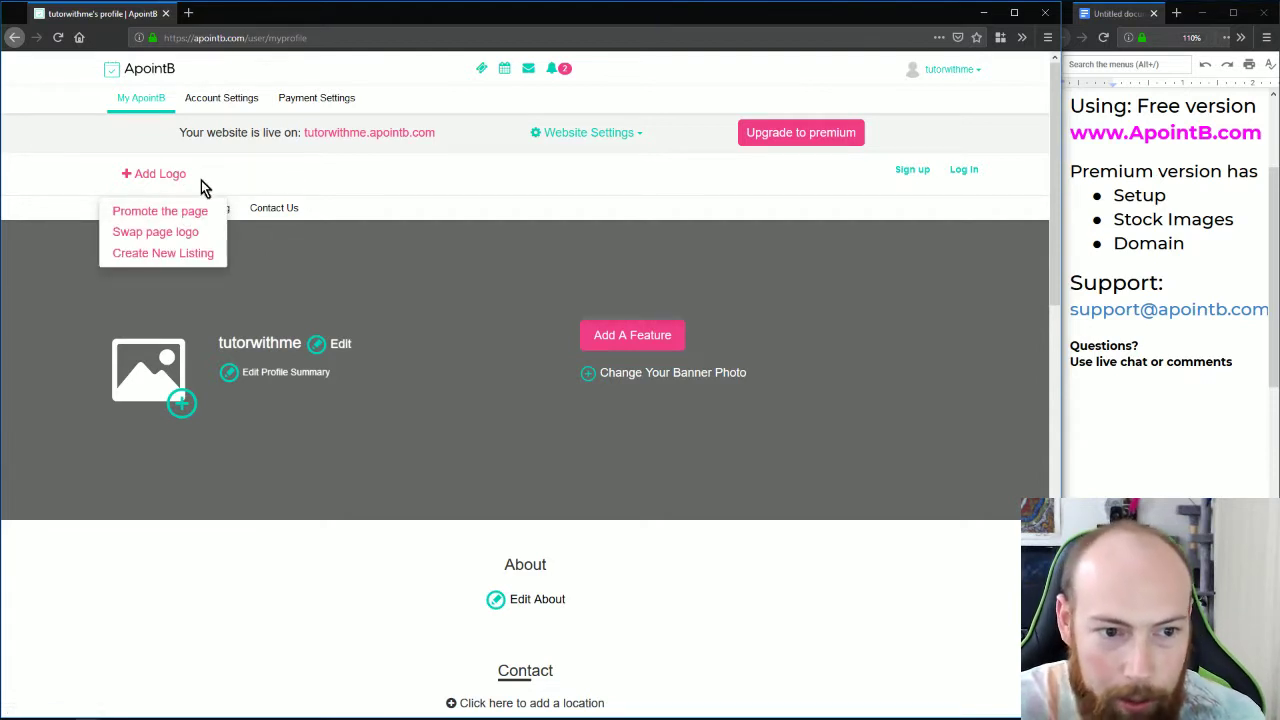
left_click(182, 238)
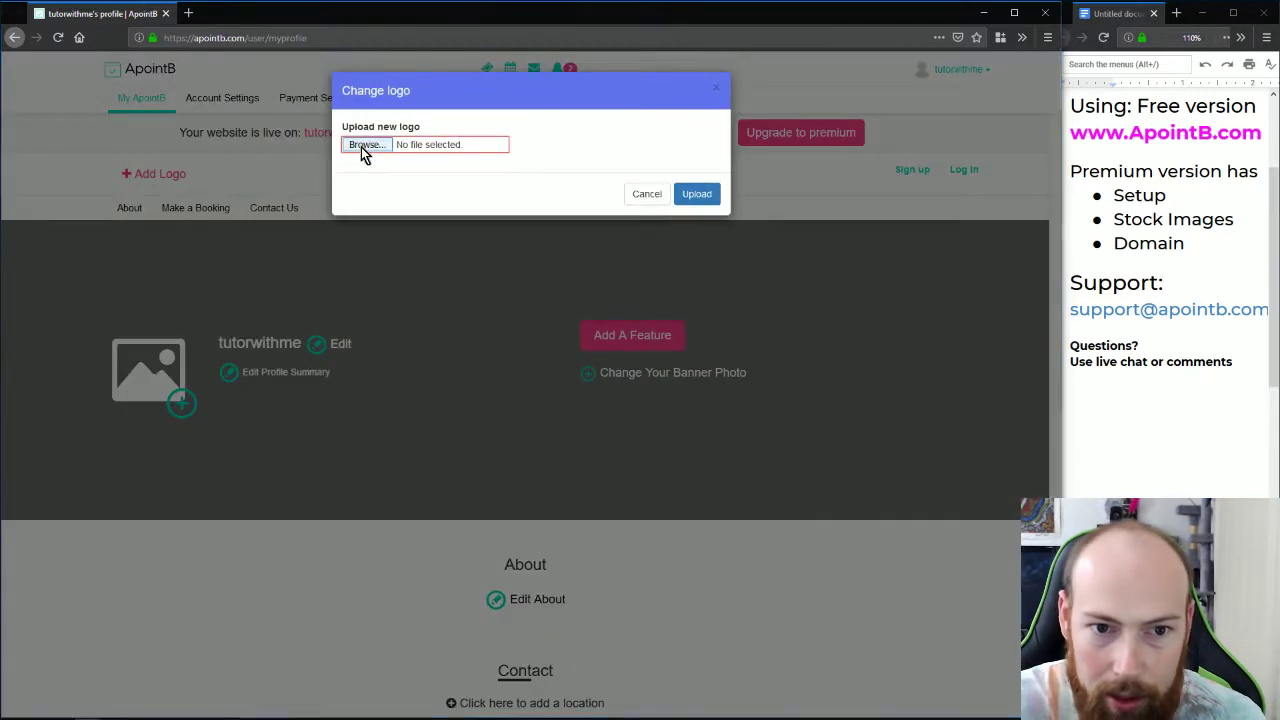
left_click(360, 146)
left_click(232, 34)
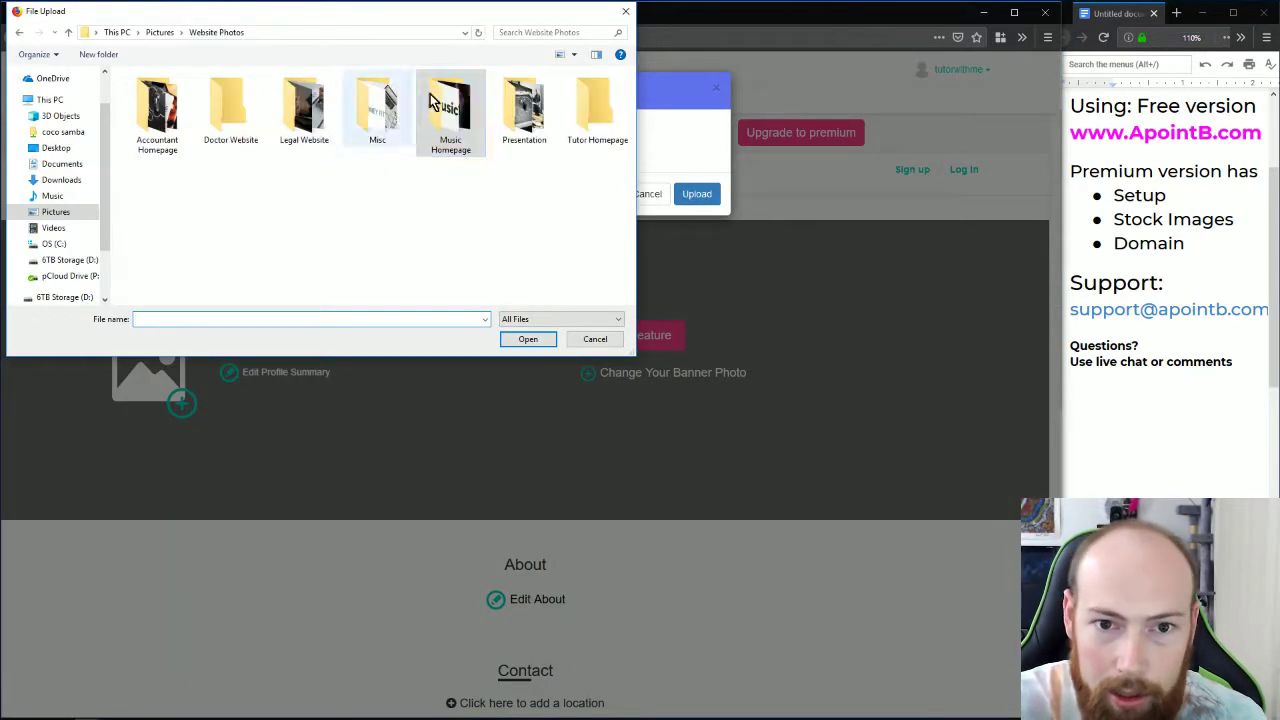
double_click(585, 120)
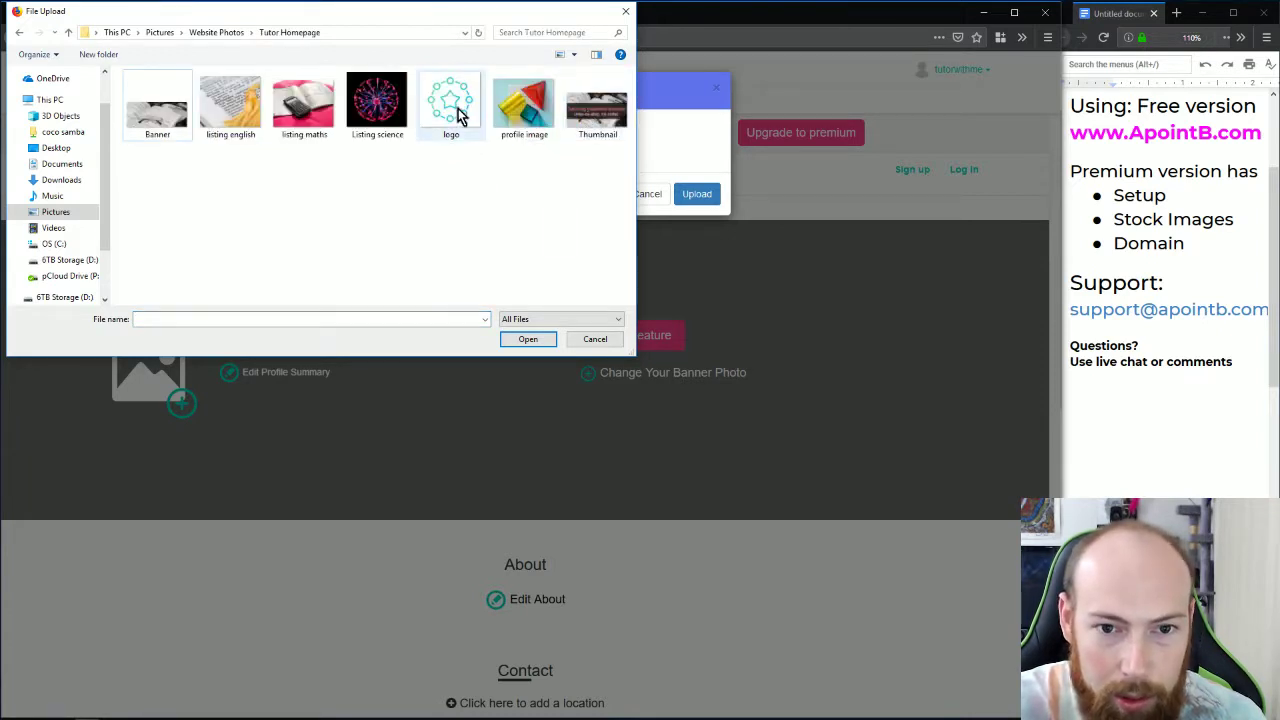
key("Escape")
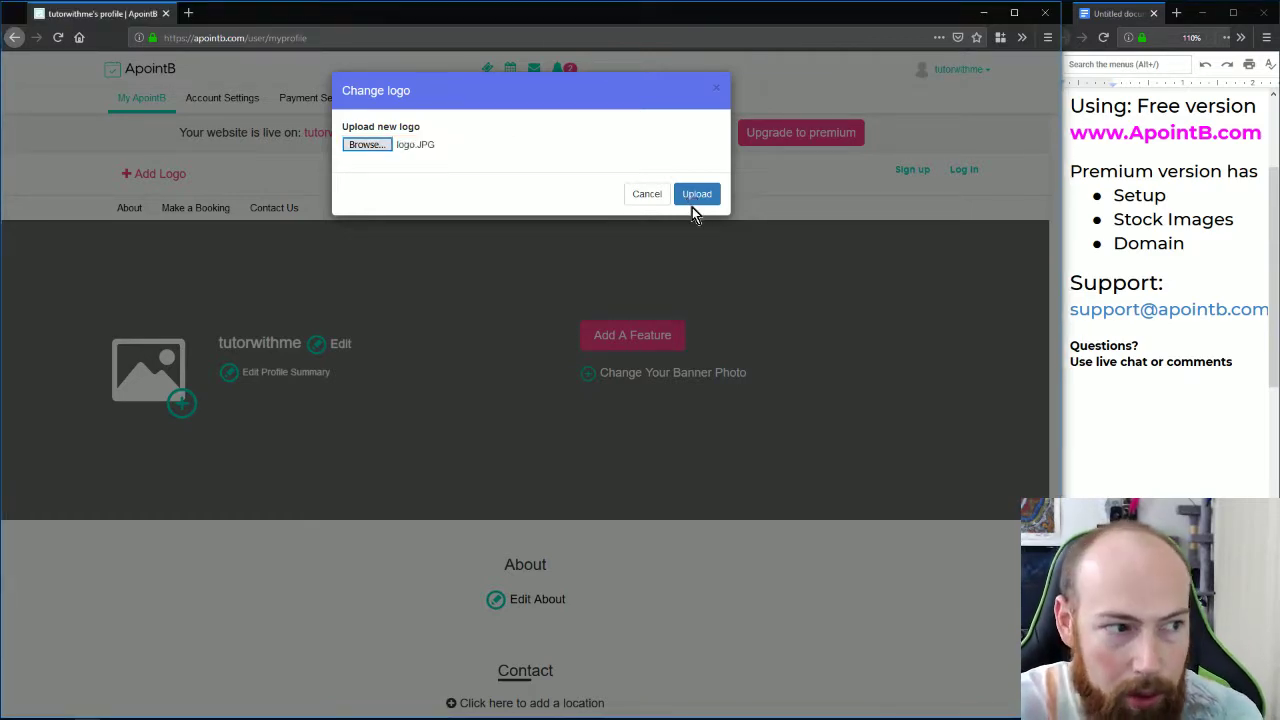
left_click(692, 200)
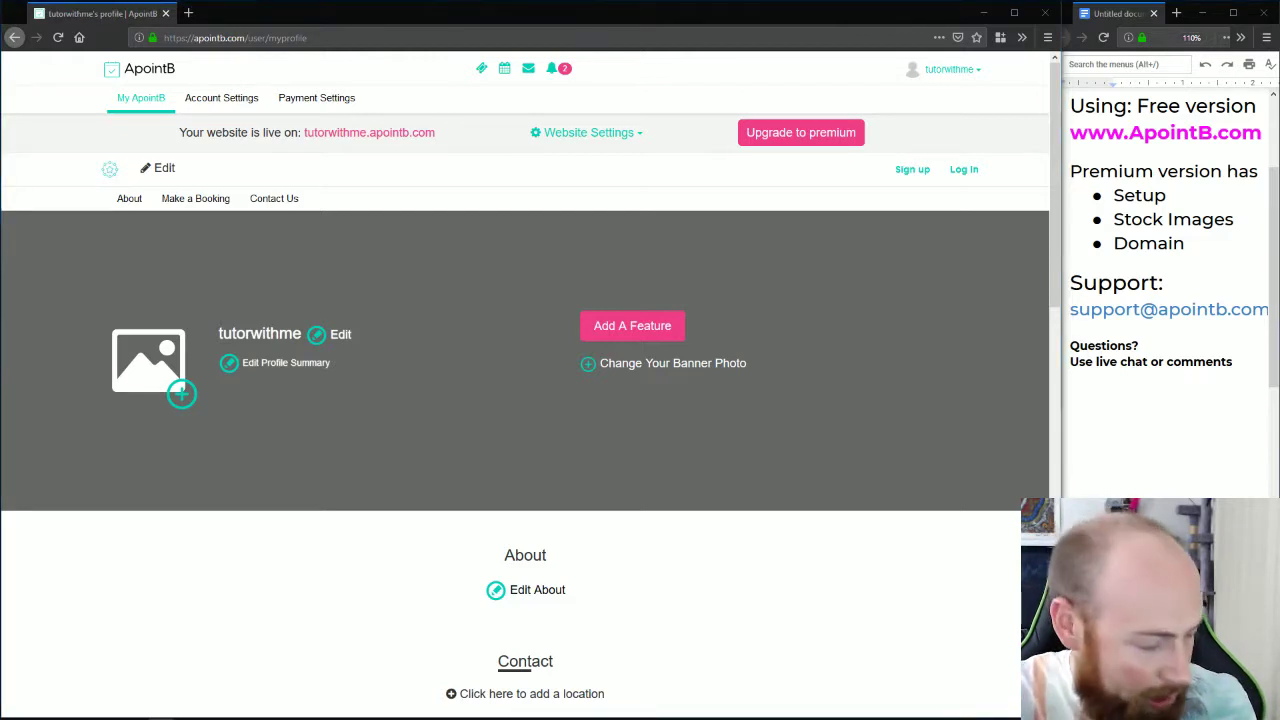
- Change the profile title to "Sydney A+ Tutoring Services" and save it
left_click(286, 333)
left_click_drag(294, 328, 197, 323)
type("Sydney A+ Tutoring Services")
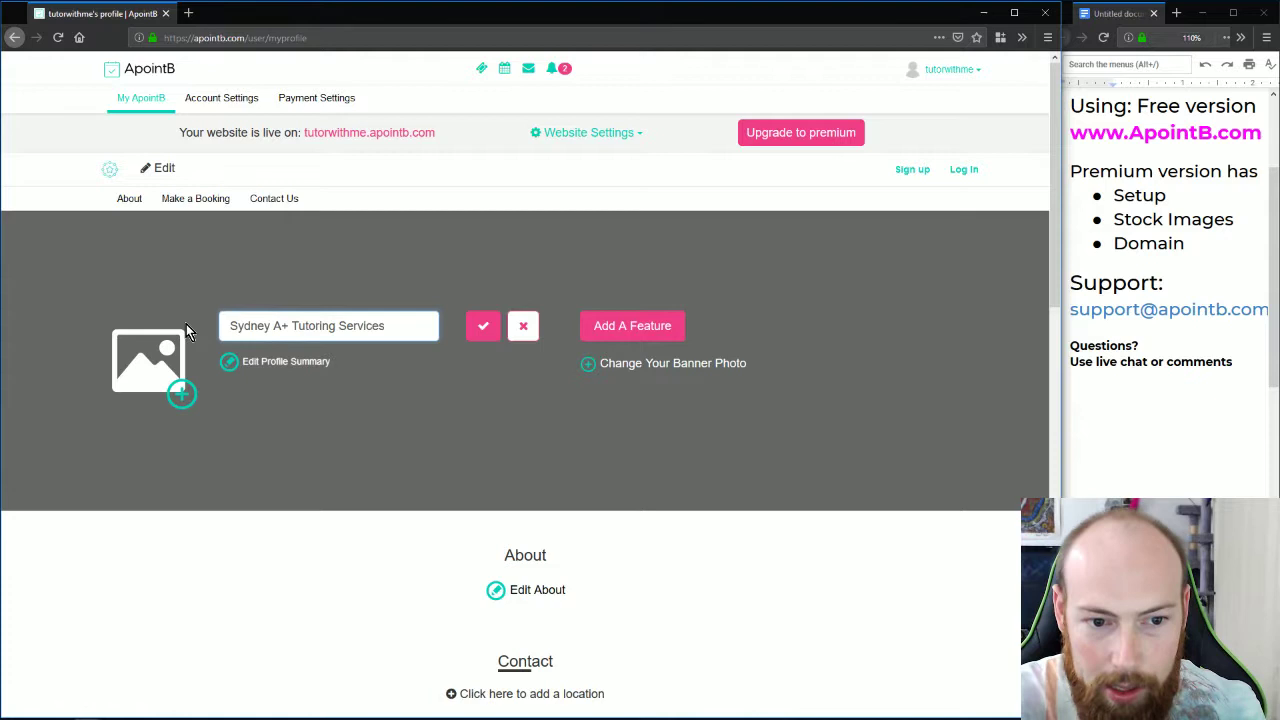
left_click(485, 330)
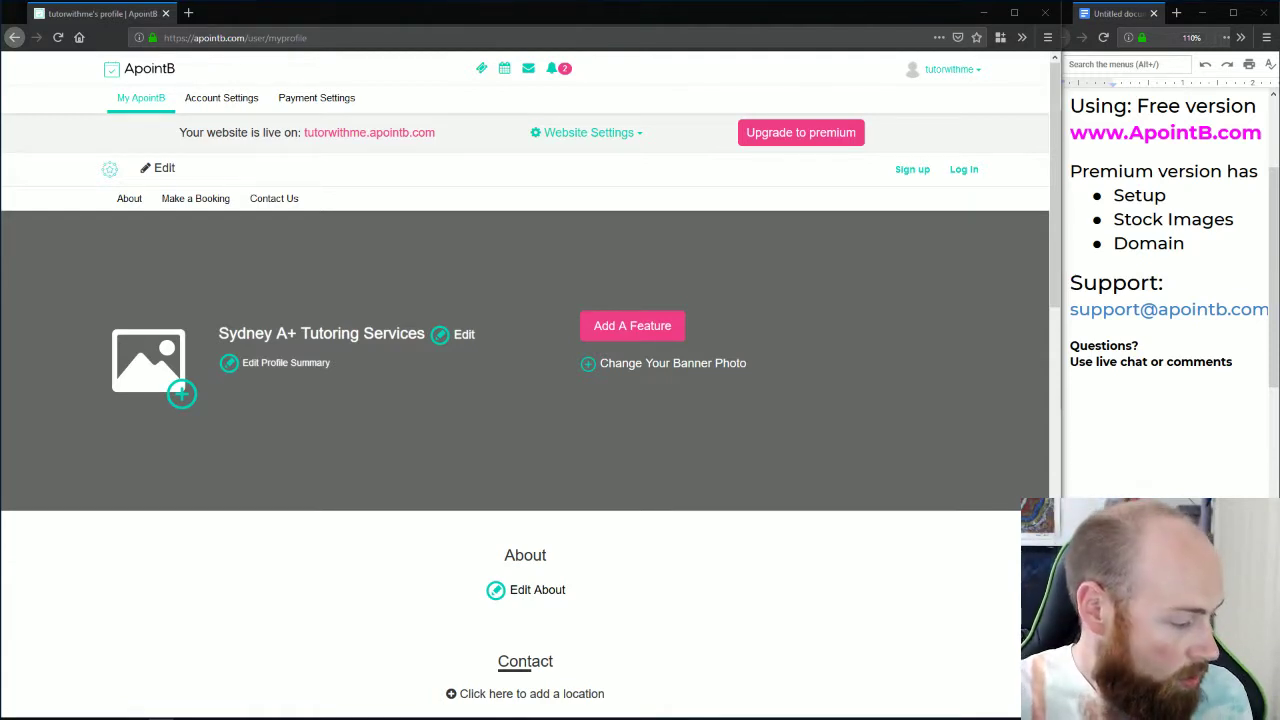
- Save the profile summary "We are a Sydney based tutoring firm, offering flexibility and quality services tailored to your needs."
left_click(278, 362)
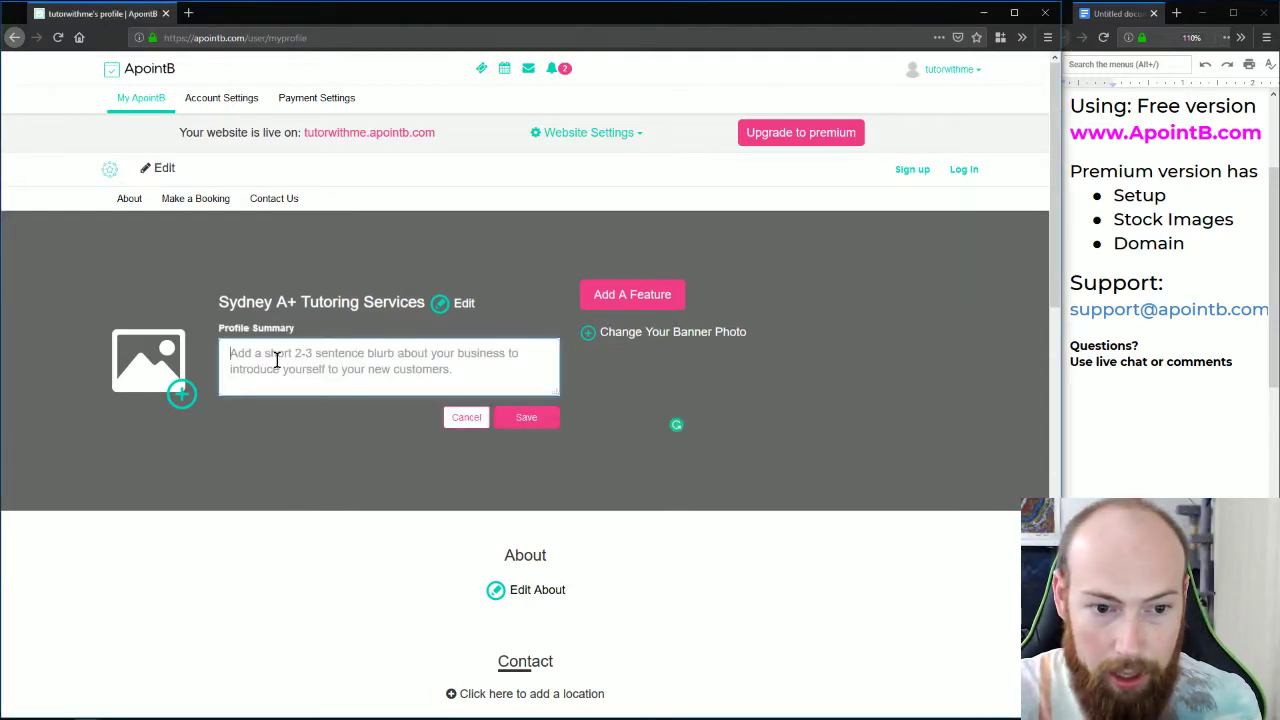
type("We are a Sydney based tutoring firm, offering flexibility and quality services tailored to your needs.")
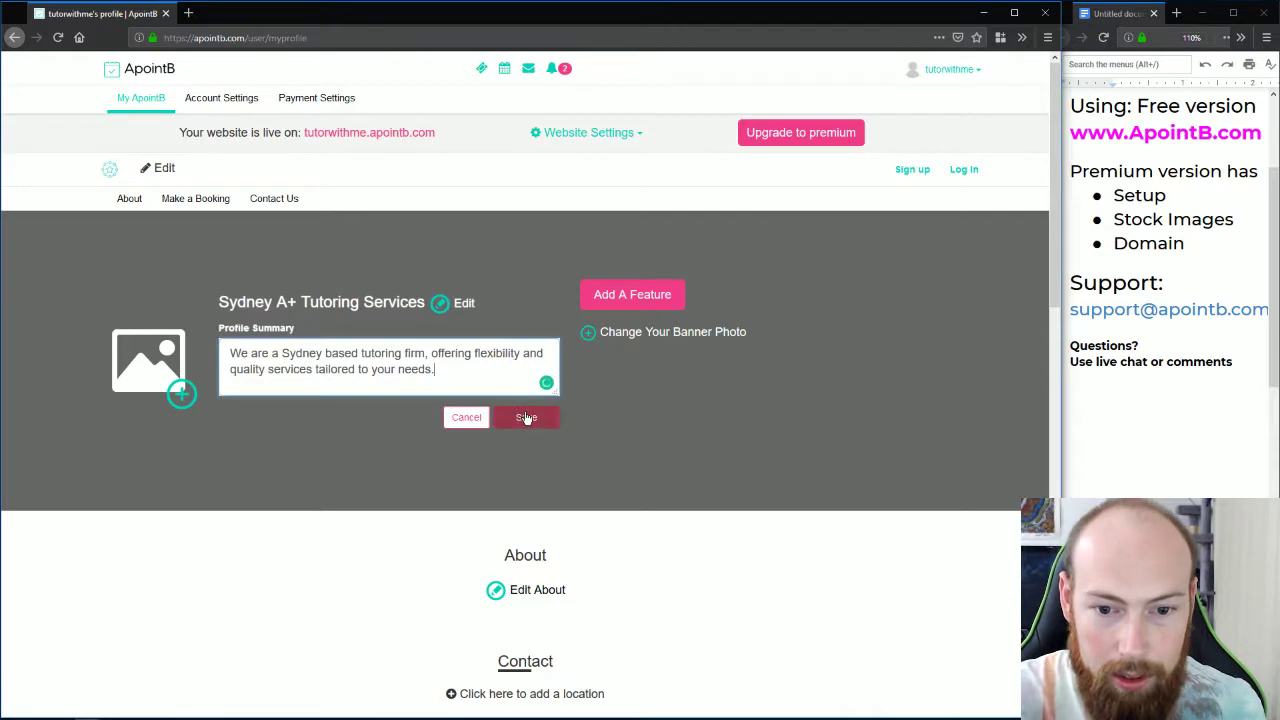
left_click(527, 417)
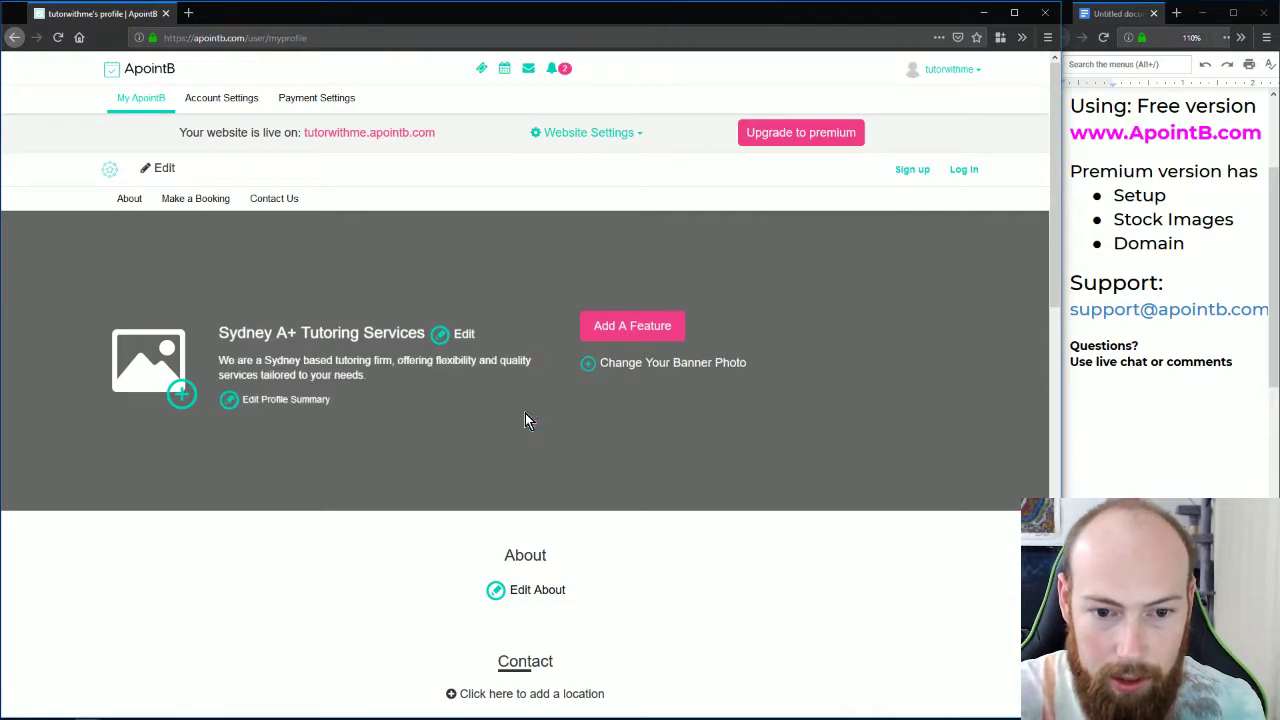
- Upload the "profile image" picture from the Tutor Homepage folder as the profile avatar
left_click(181, 393)
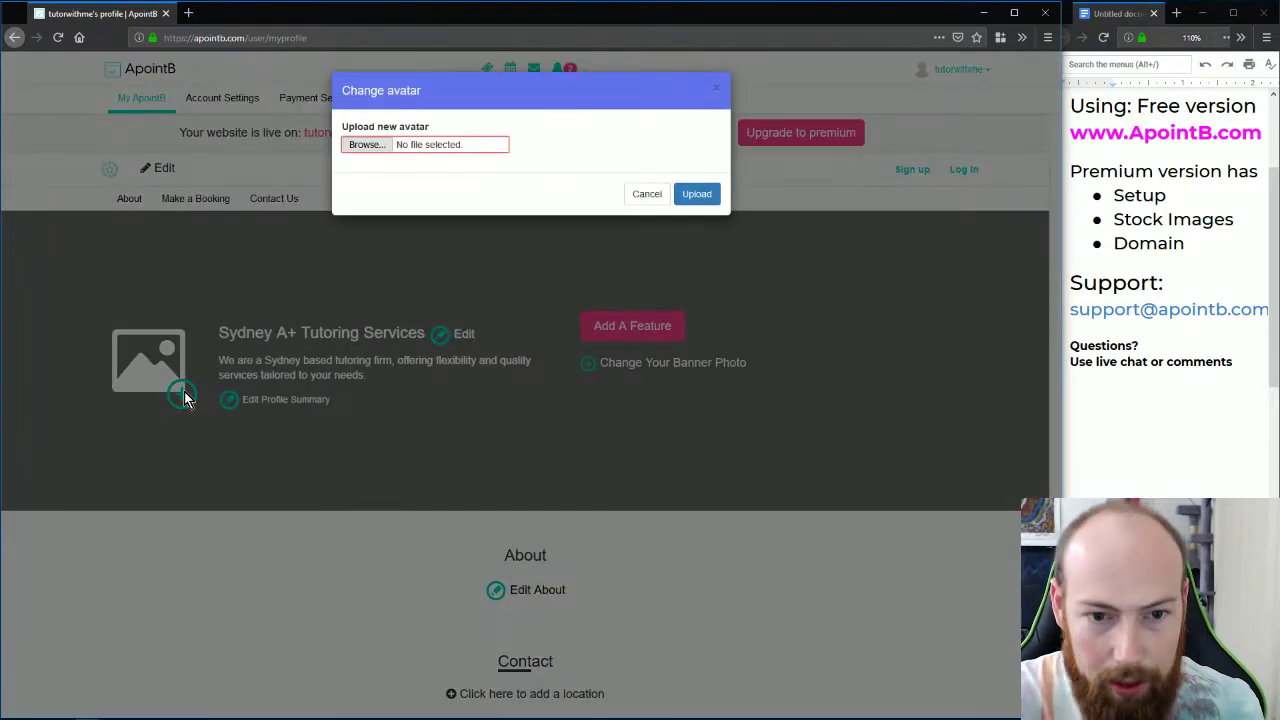
left_click(367, 145)
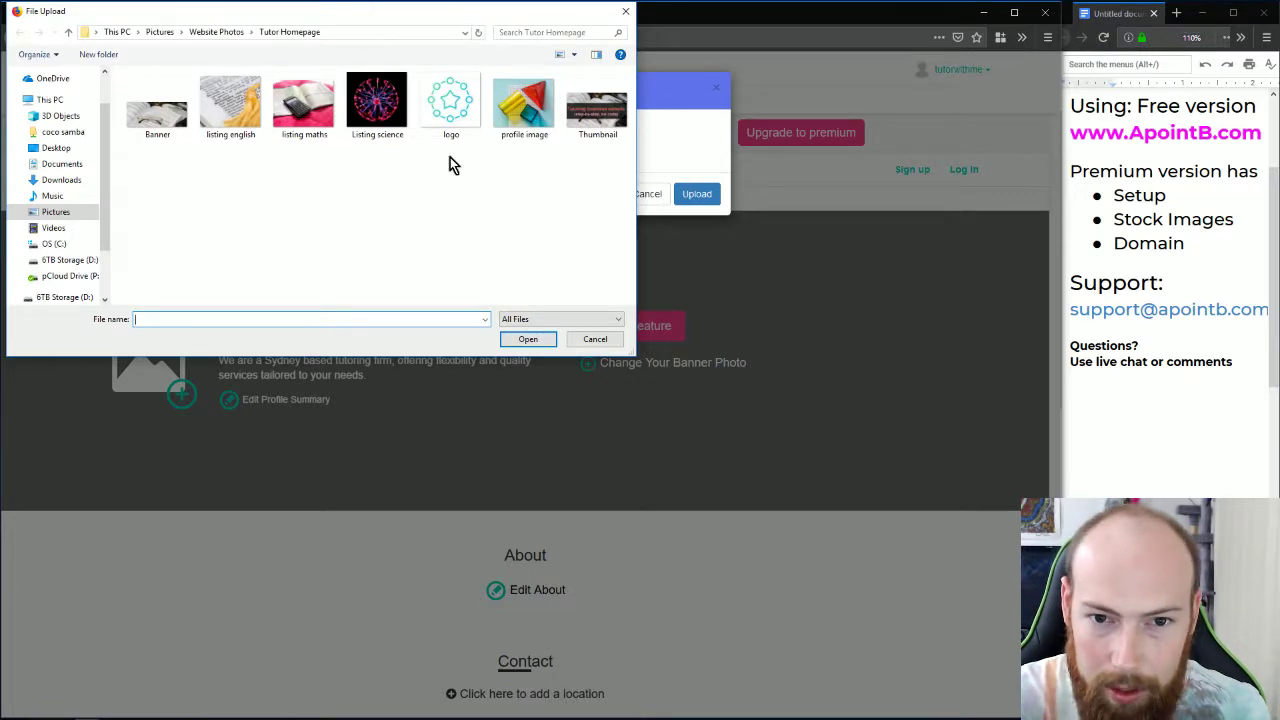
double_click(538, 96)
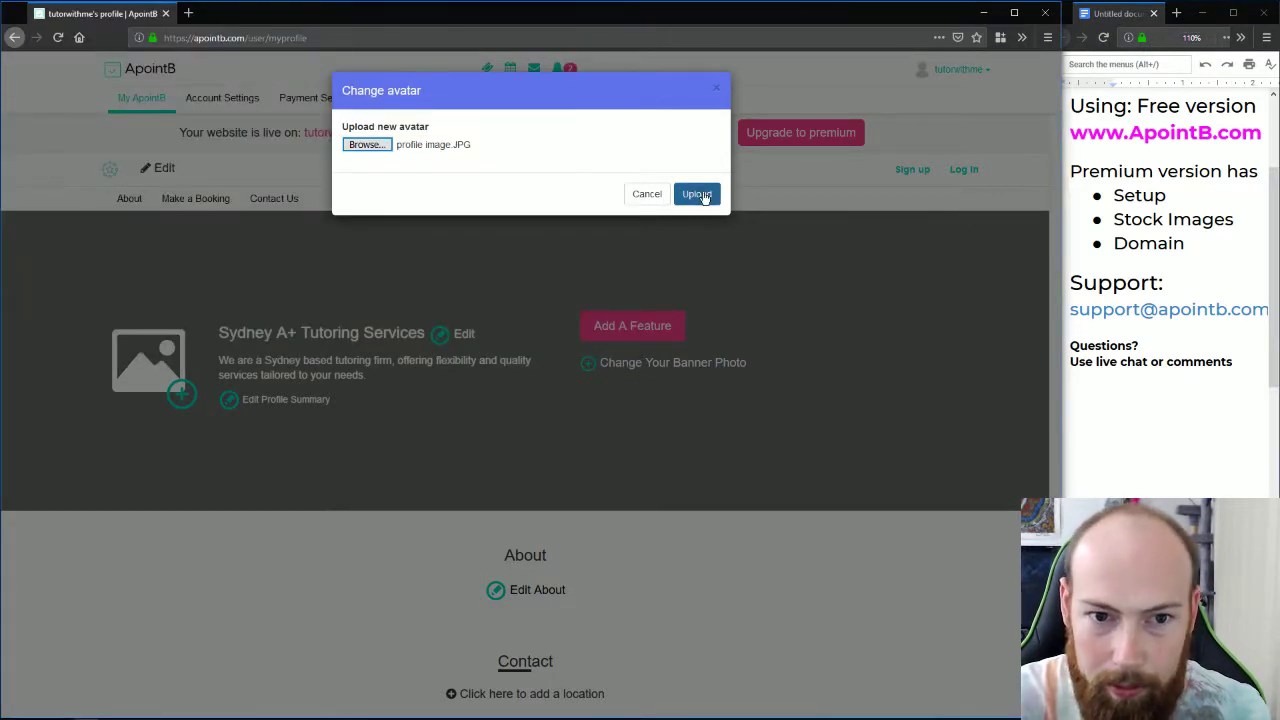
left_click(704, 196)
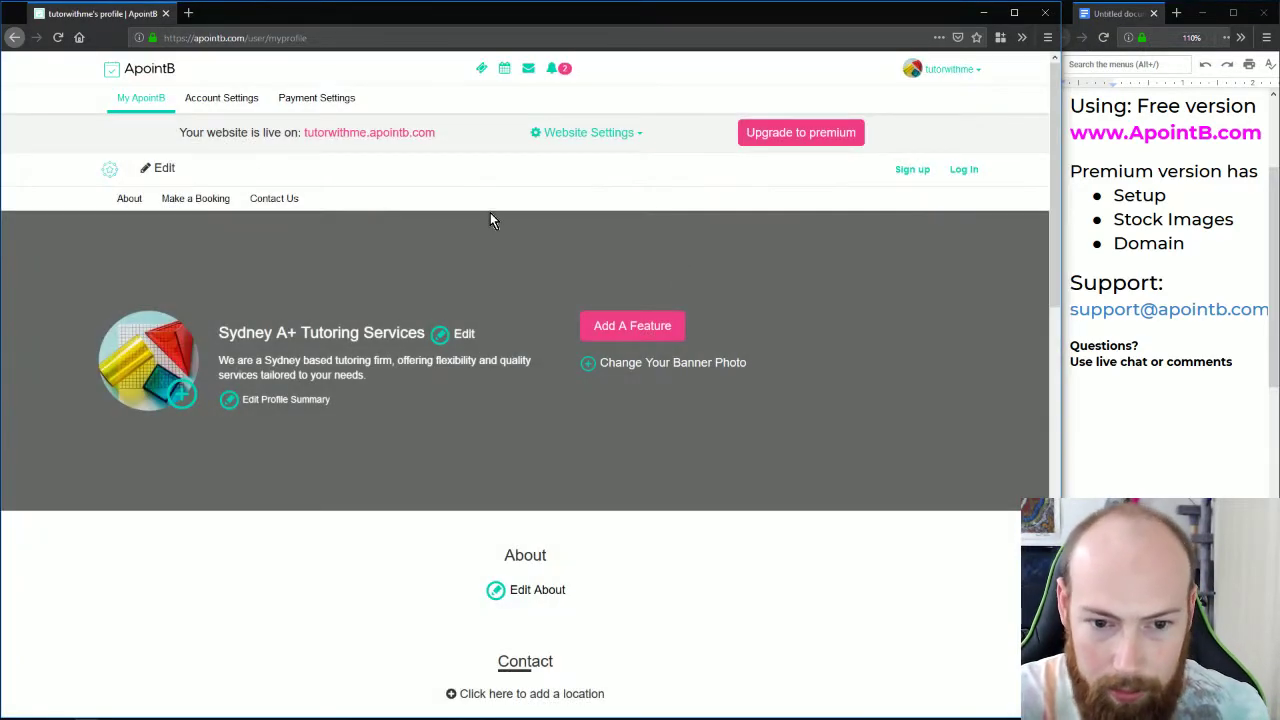
- Reload the public site in the private window to check the logo, title, summary and avatar, and return to the profile editor
scroll(491, 215, "down", 1)
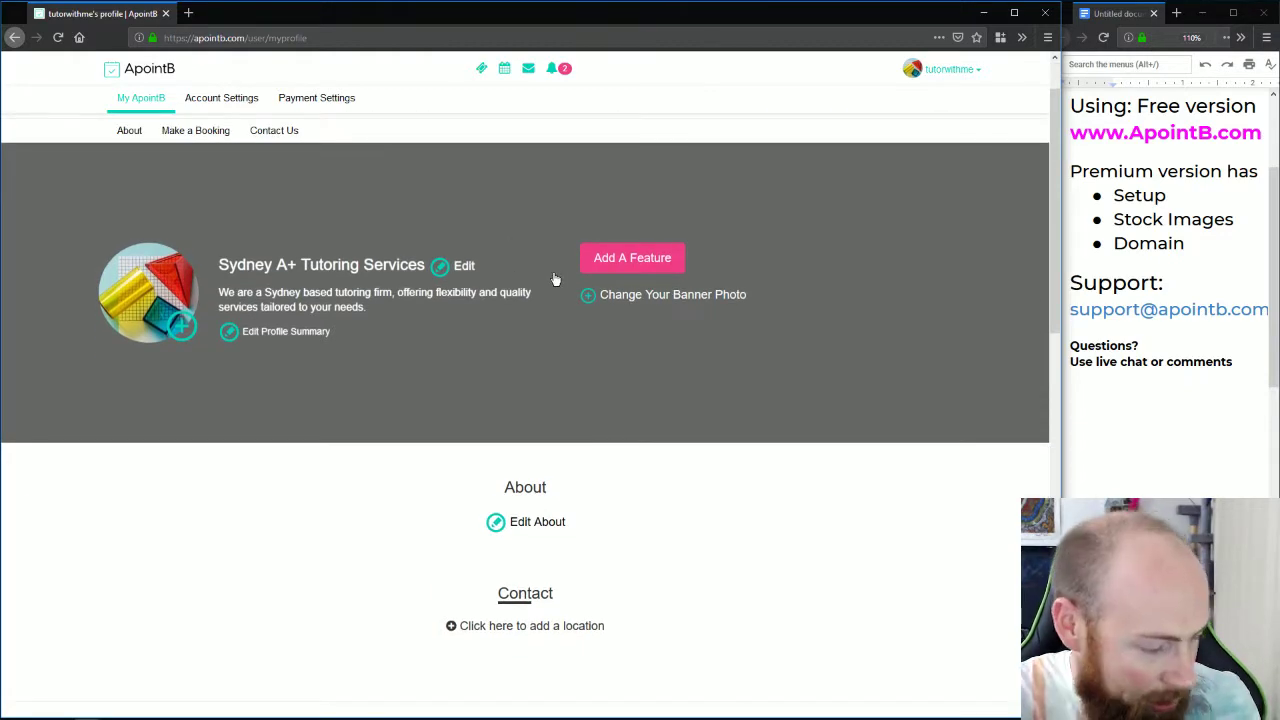
key("alt+Tab")
key("Tab")
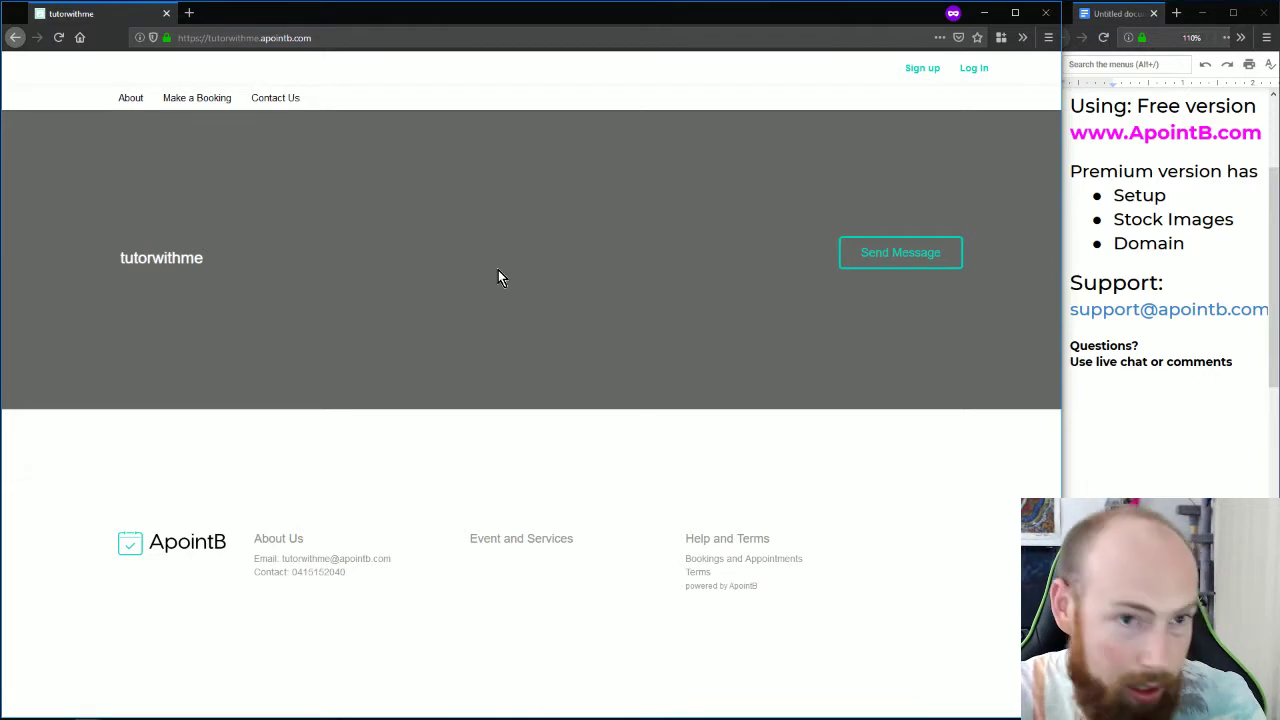
key("F5")
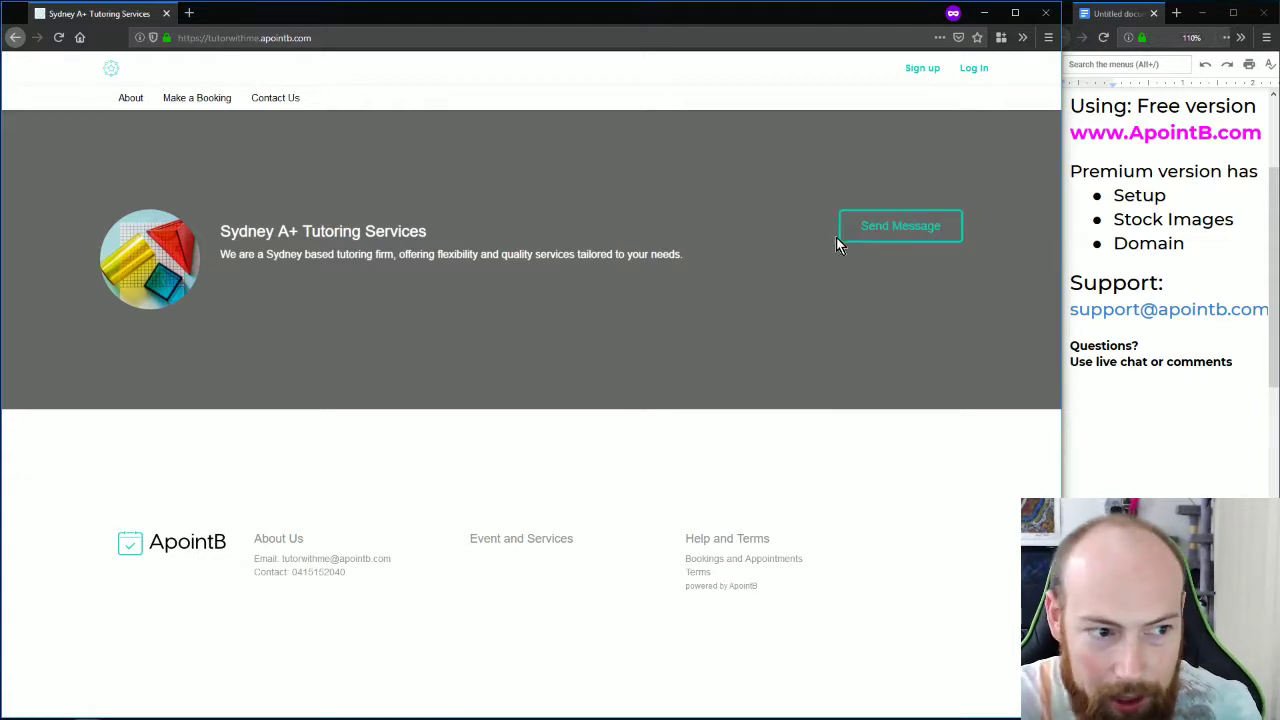
key("alt+Tab")
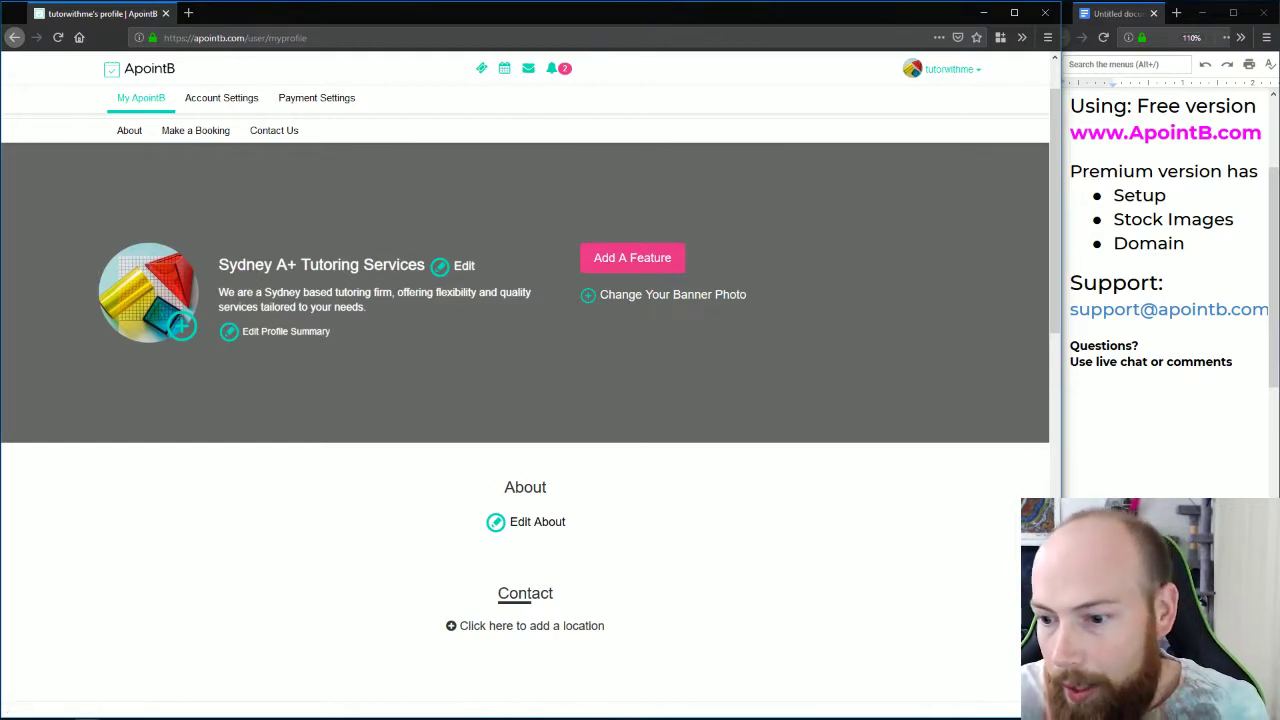
left_click(1239, 377)
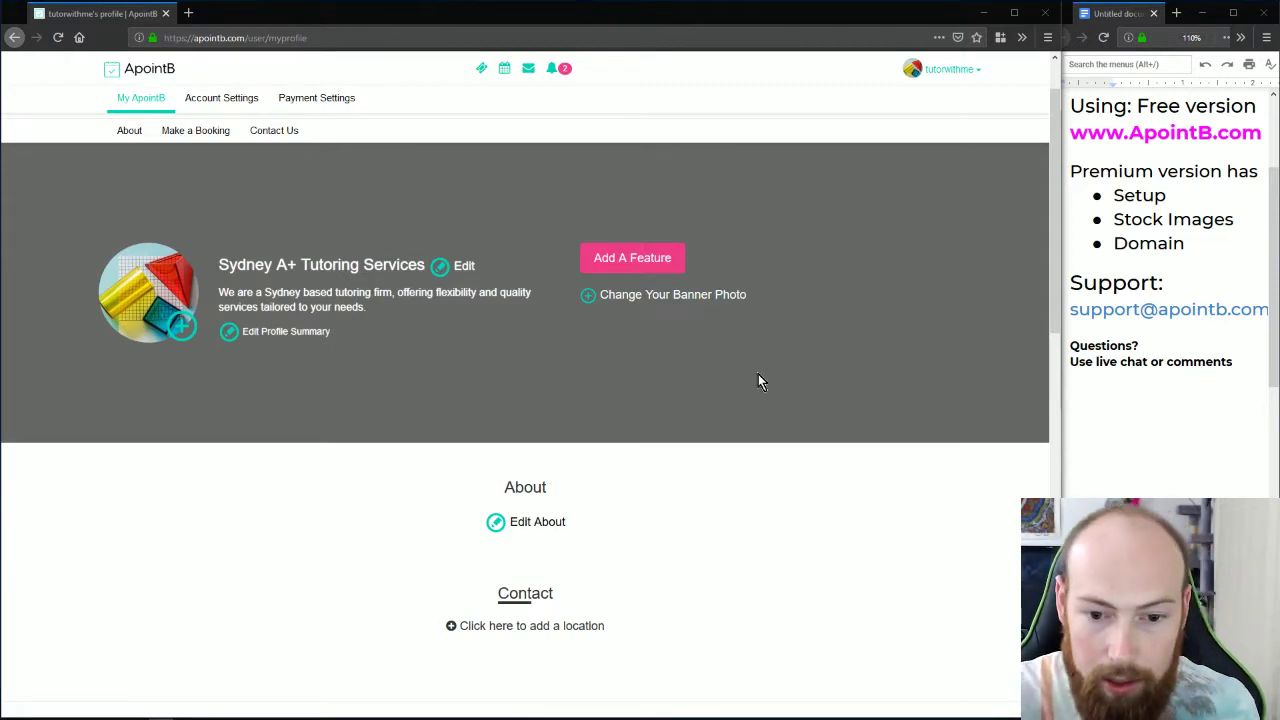
- Save an About text covering working at the client's own pace, the latest learning methods and on-site or come-to-you services, ending with "Book below today!"
scroll(758, 381, "down", 2)
left_click(522, 317)
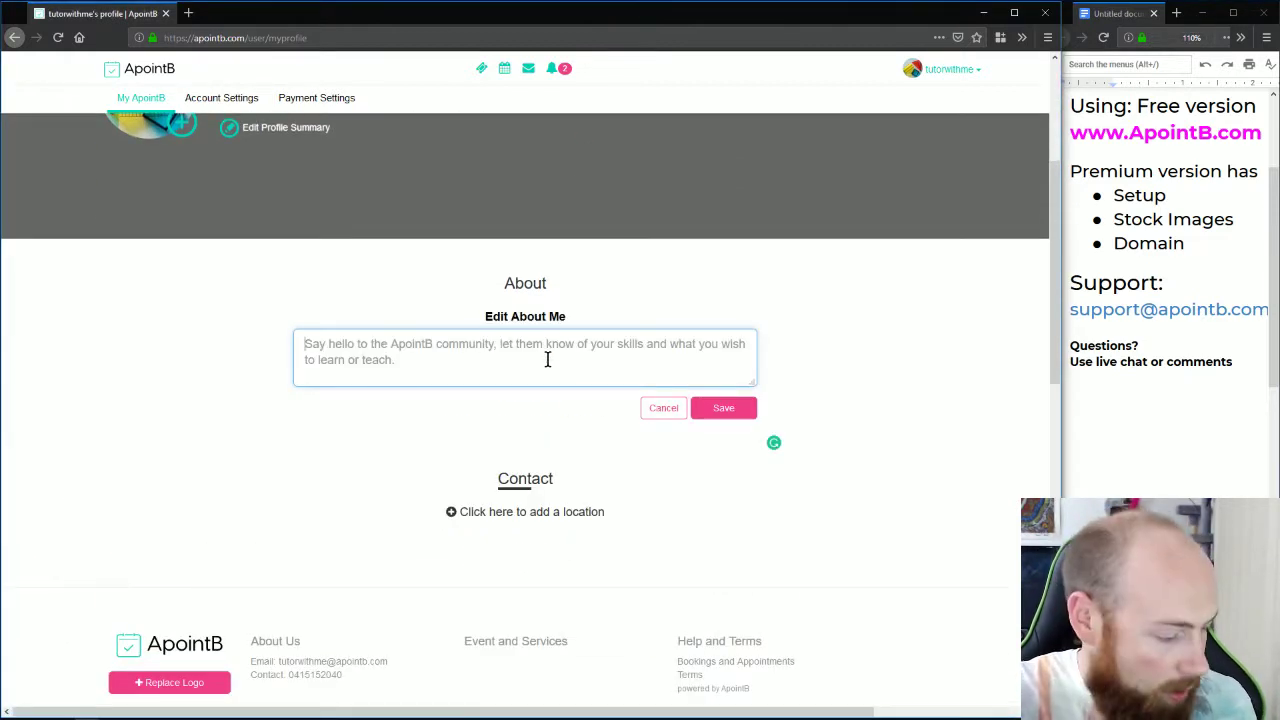
type("We take pride in working with you at your own pace and understanding your needs. Our experienced team are always across the latest learning methods, so that you can get the most out of your time with us. We provide on-site or come-to-you services. Book below today!")
left_click(731, 399)
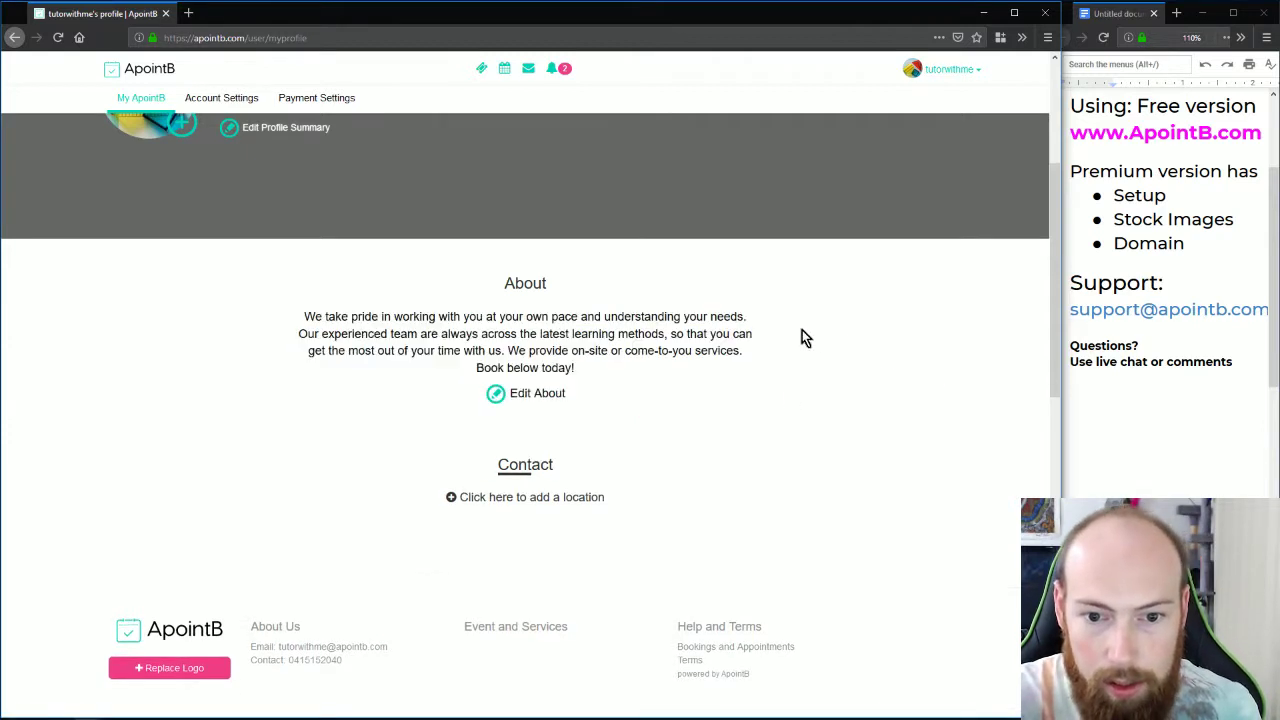
- Move "Book below today!" in the About text to its own paragraph after a blank line and save it
left_click(590, 479)
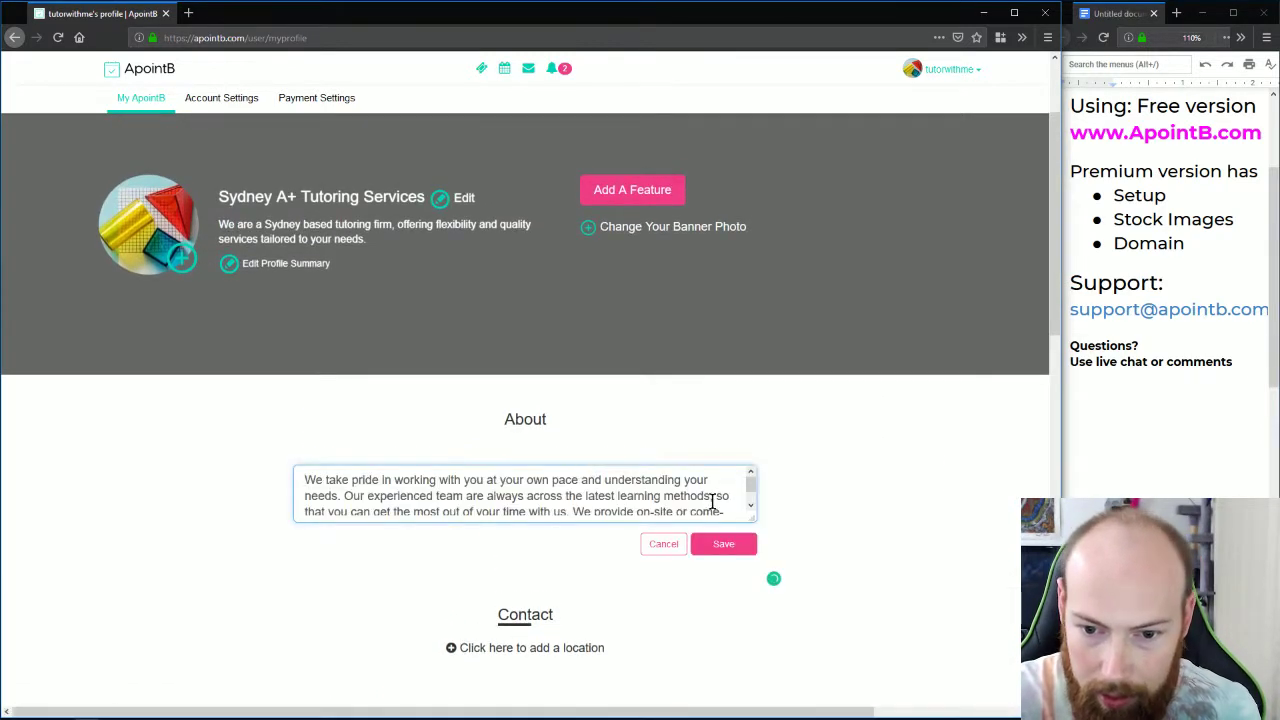
mouse_move(400, 439)
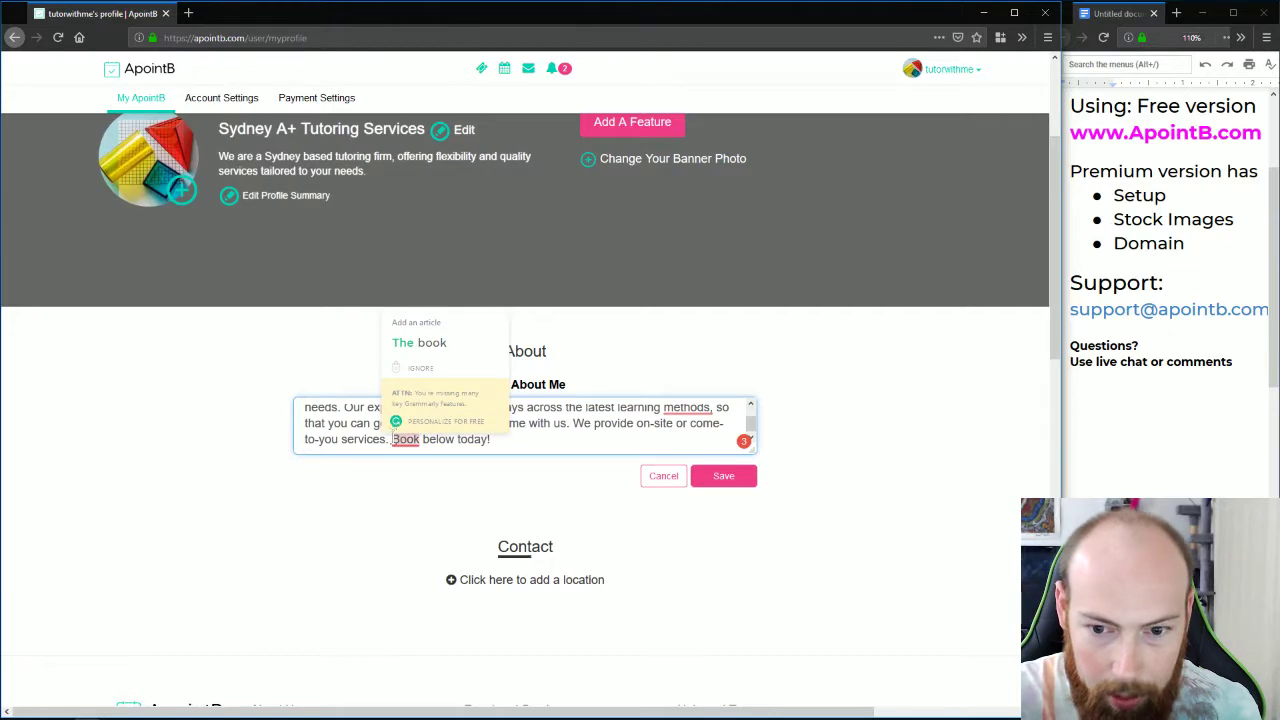
key("Return")
key("Return")
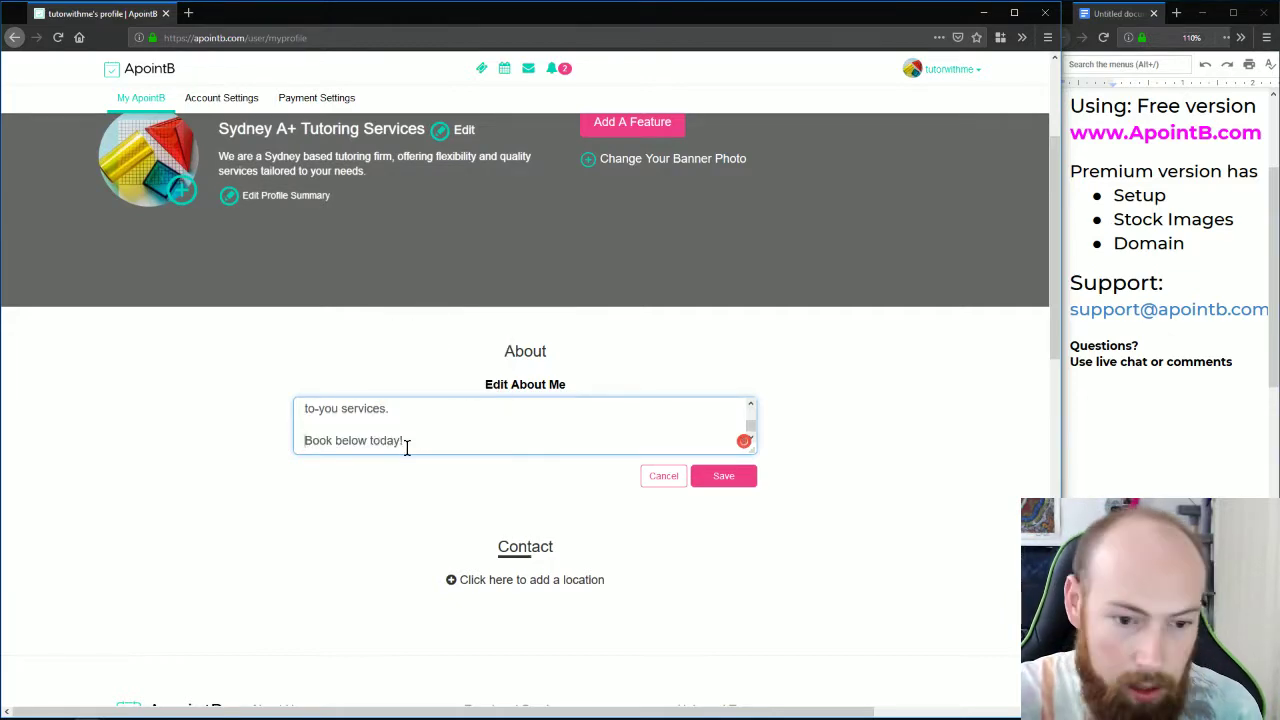
left_click(726, 477)
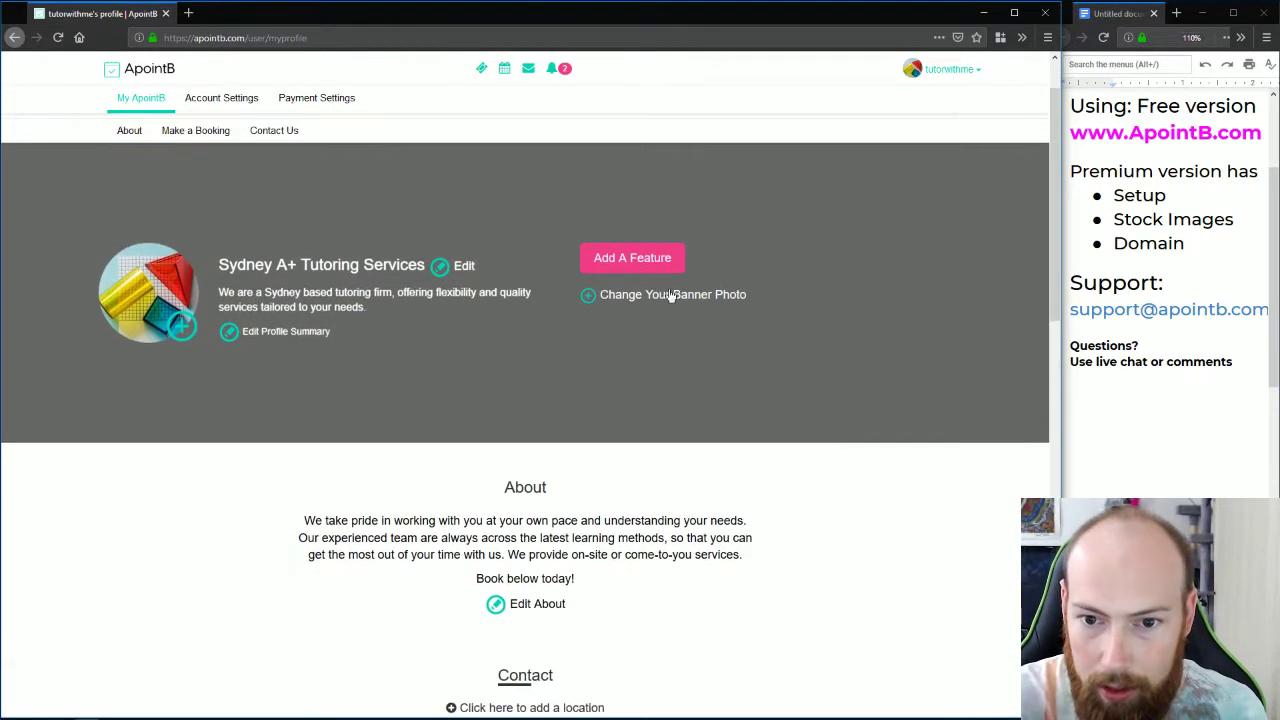
- Upload Banner.JPG from the Tutor Homepage folder as the profile's banner photo
left_click(670, 295)
left_click(376, 148)
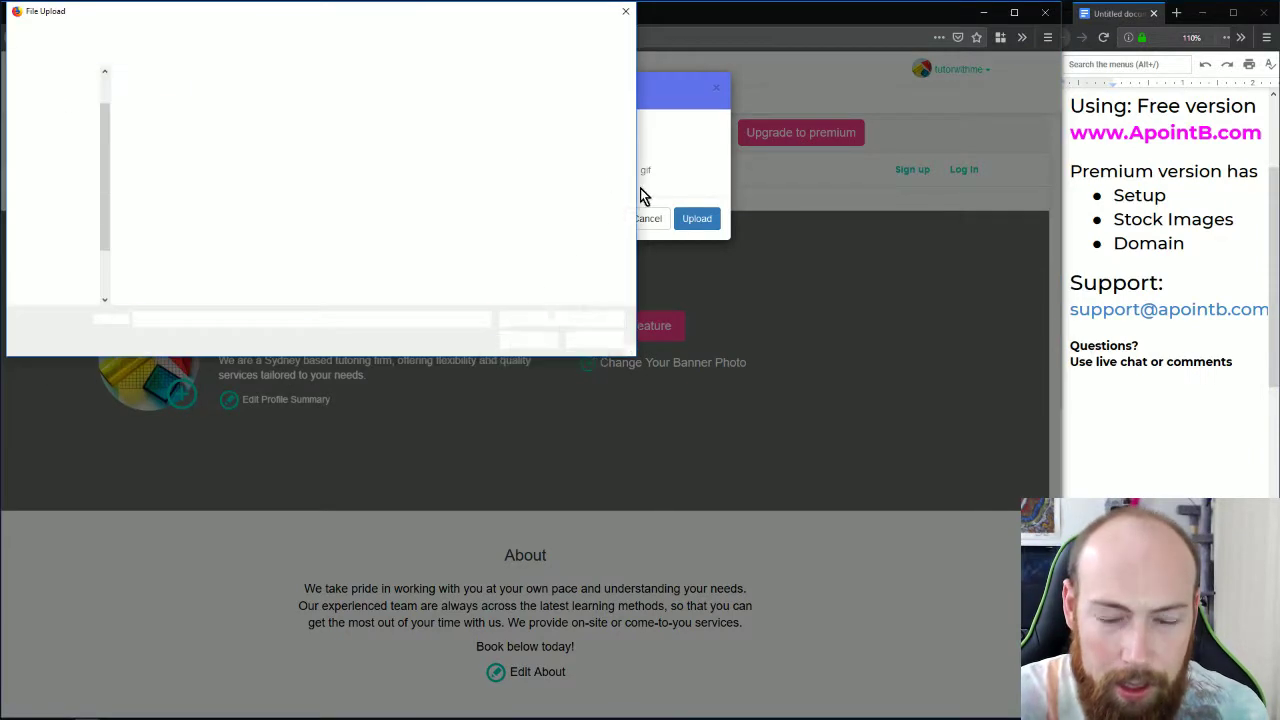
double_click(157, 115)
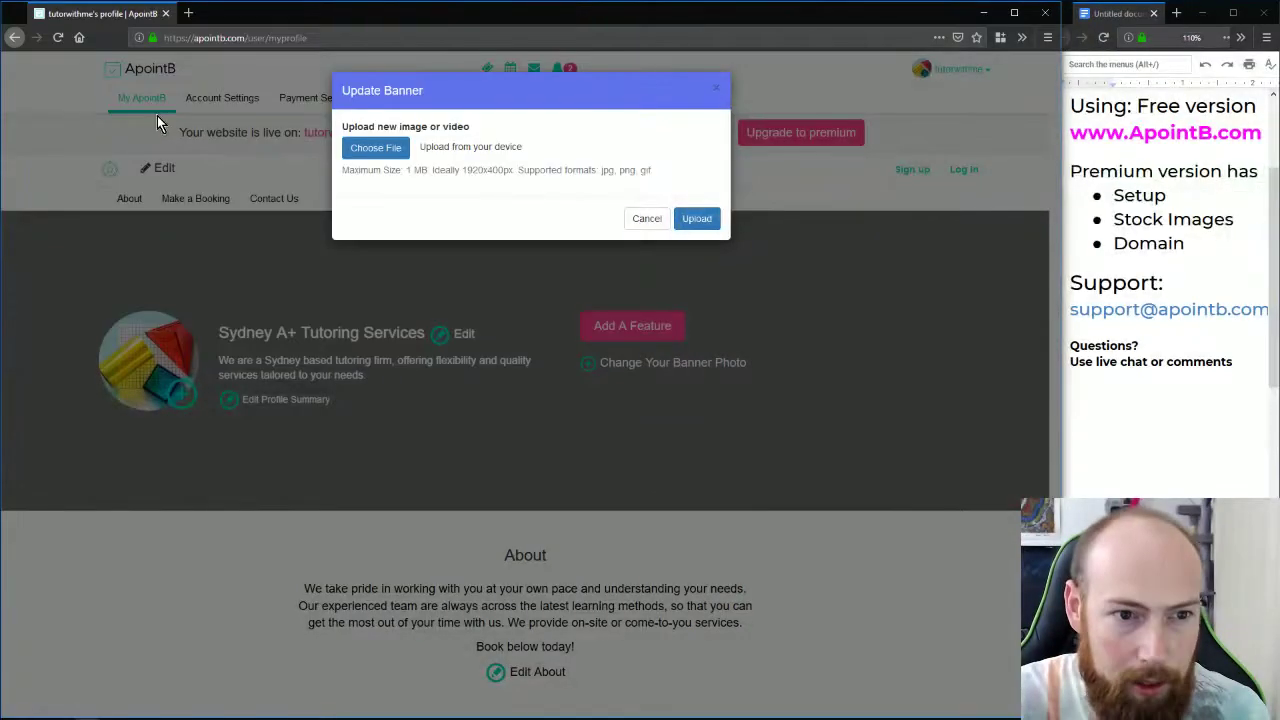
left_click(708, 220)
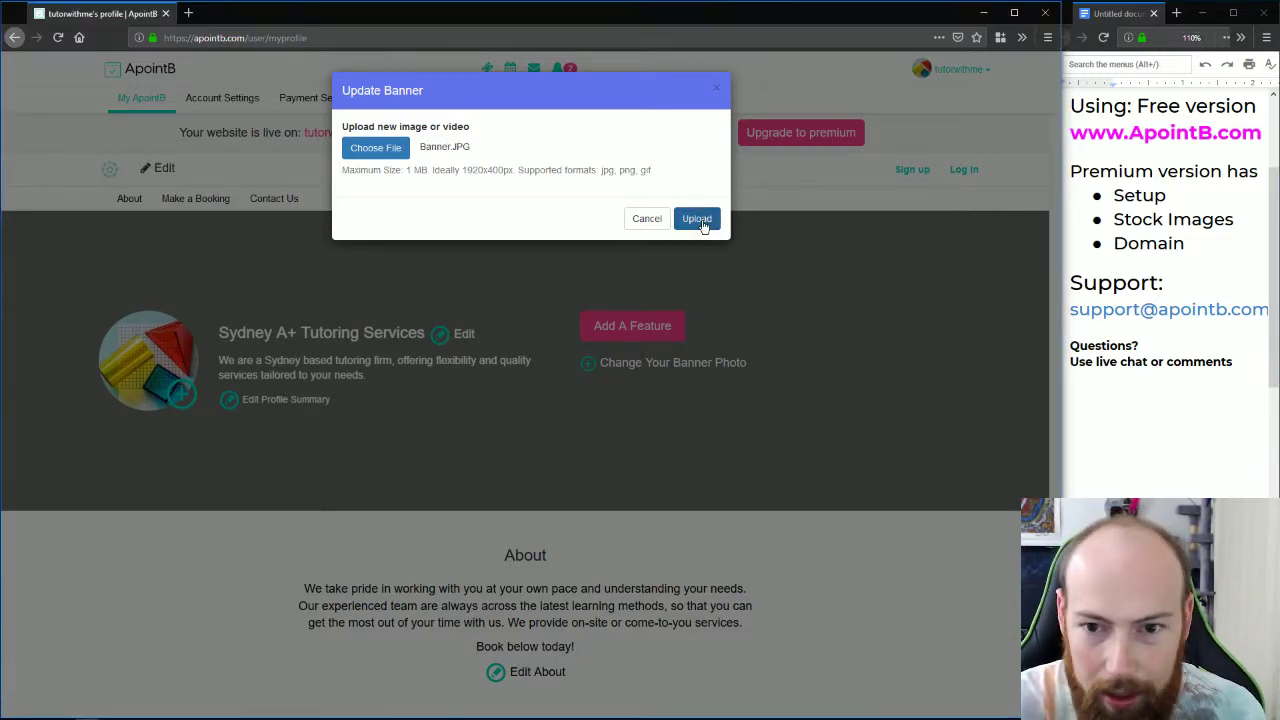
left_click(704, 222)
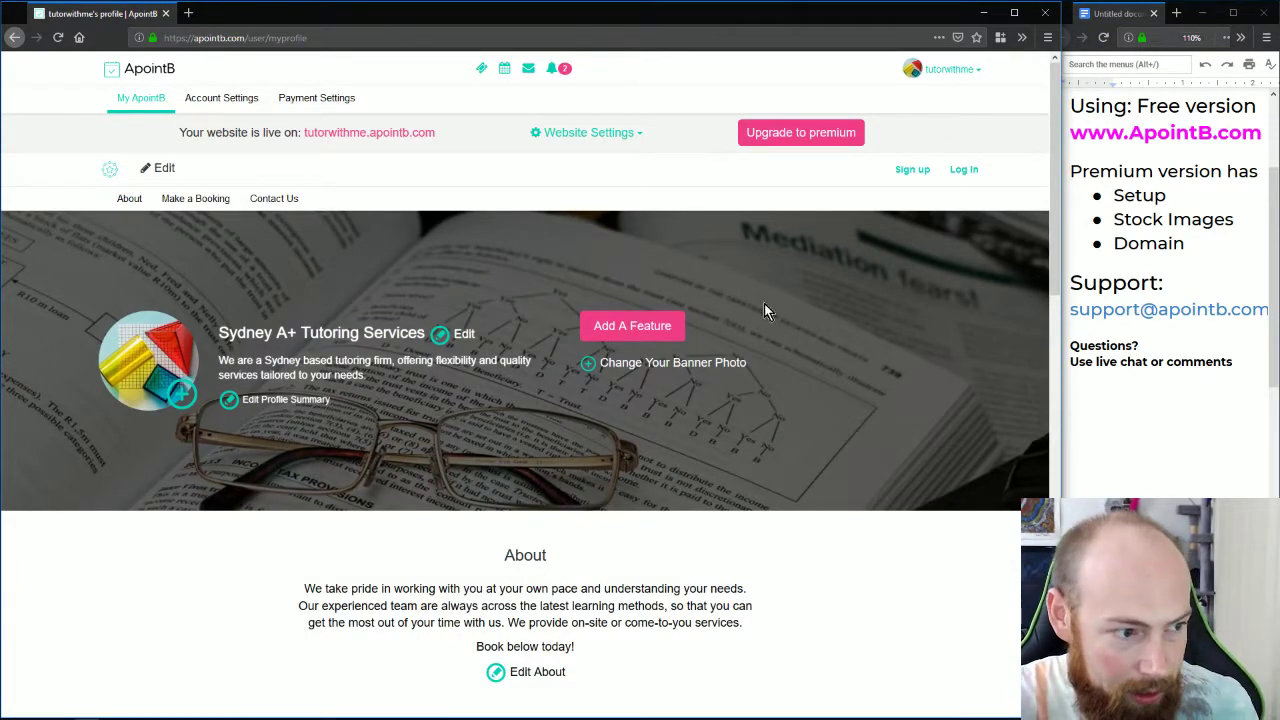
- Add the business's street address as the location in the Contact section and save it
scroll(768, 305, "down", 5)
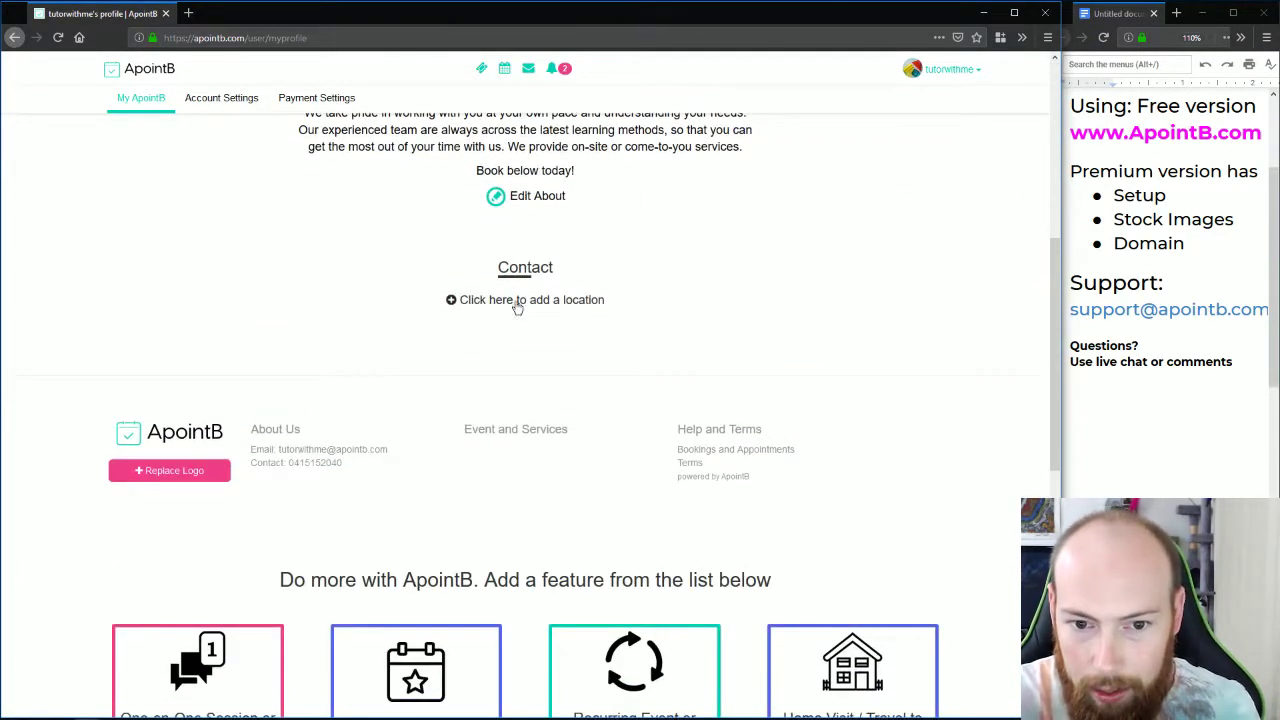
left_click(516, 303)
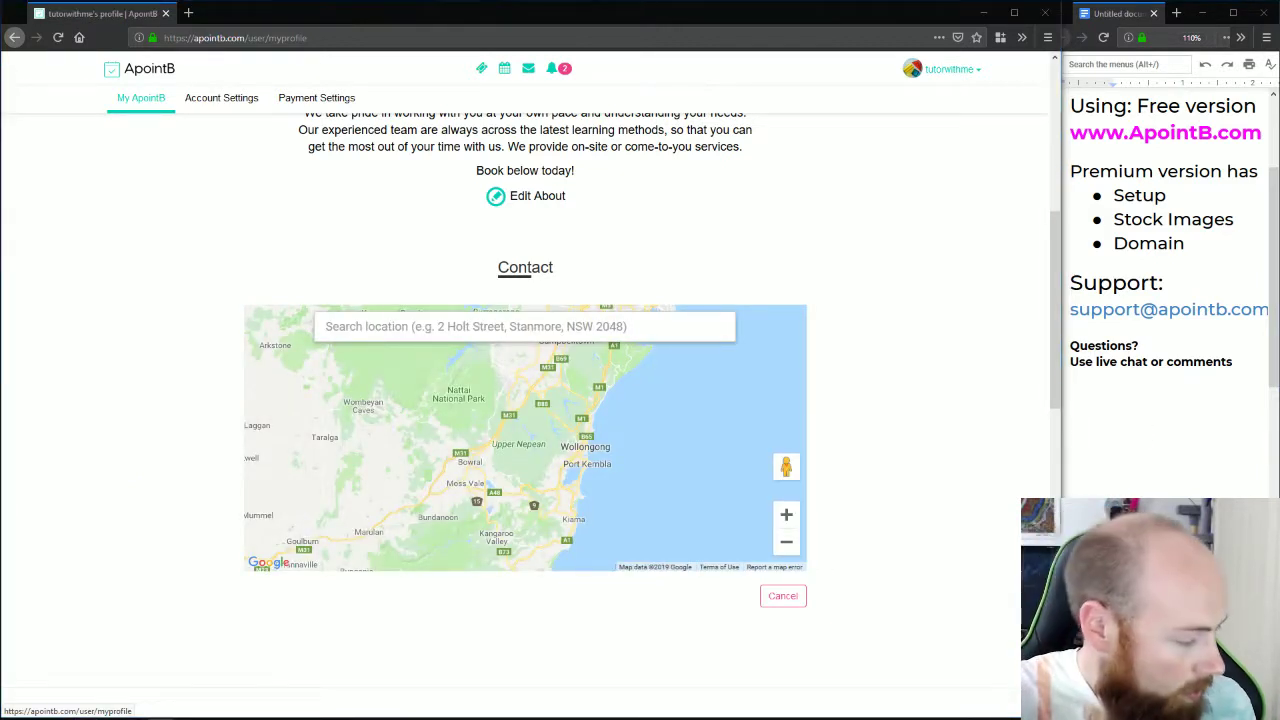
left_click(524, 329)
type("11 York St, Sydney NSW 2000")
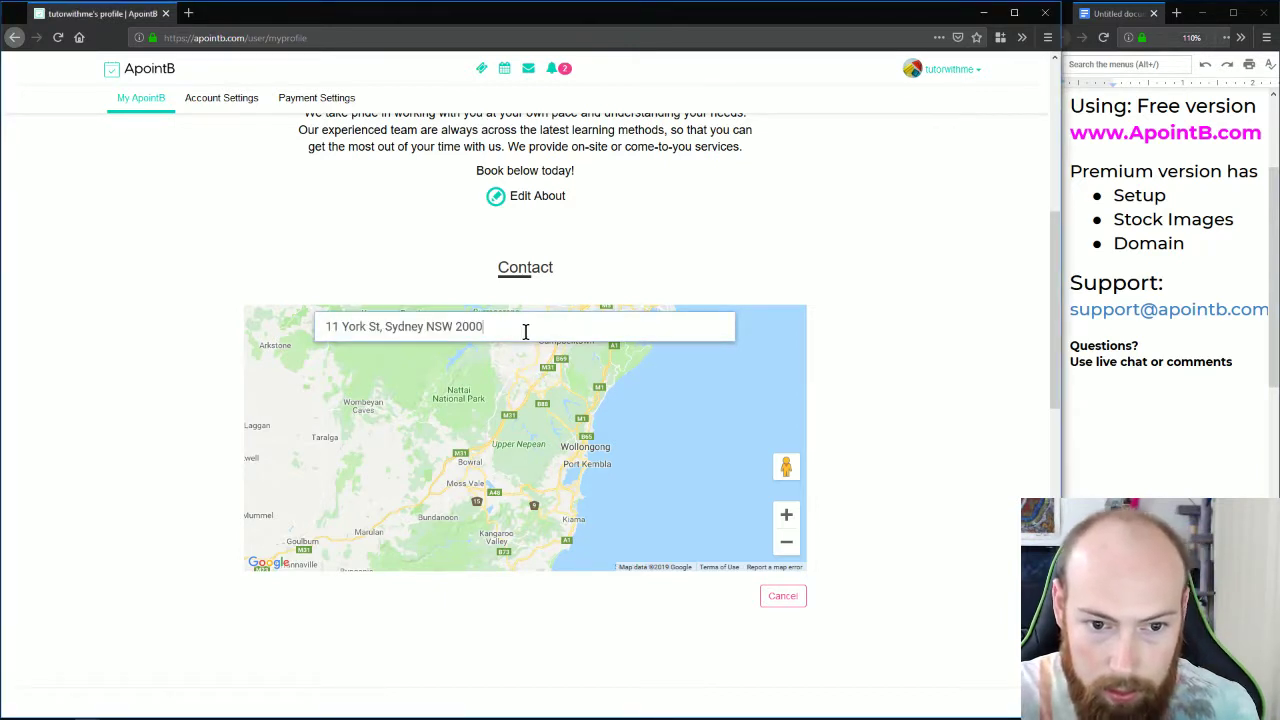
left_click(470, 355)
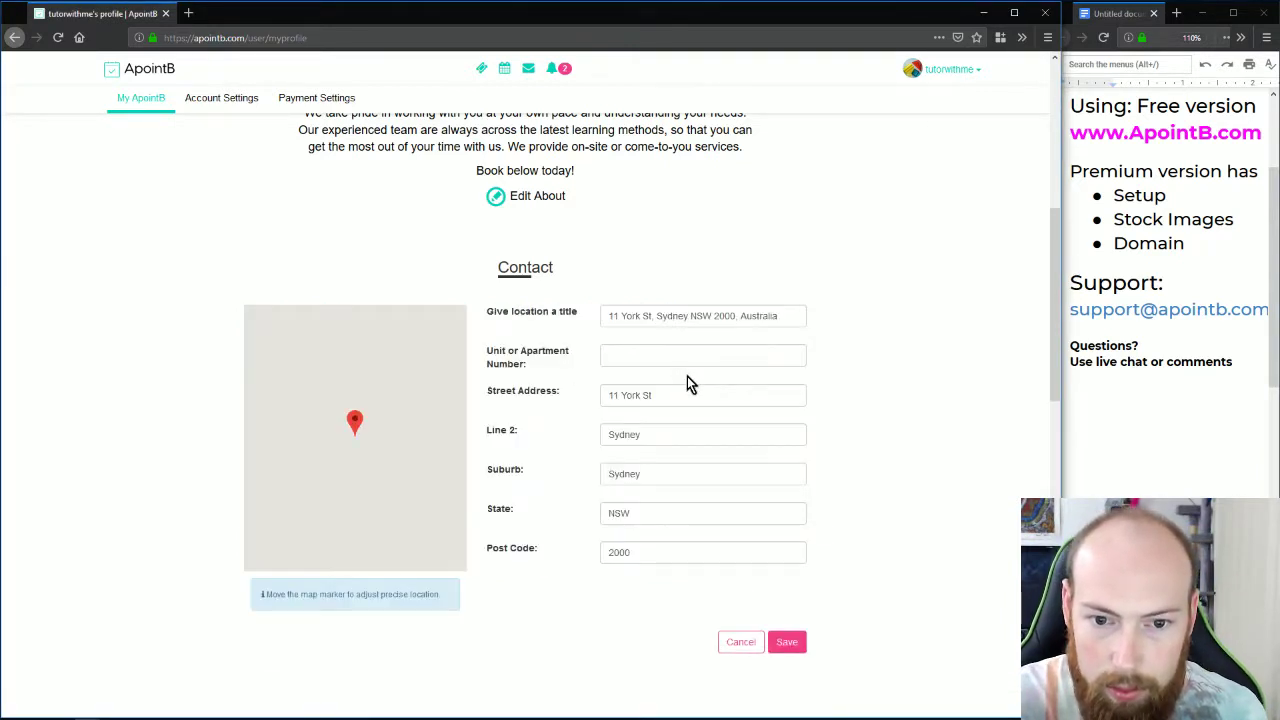
left_click(787, 642)
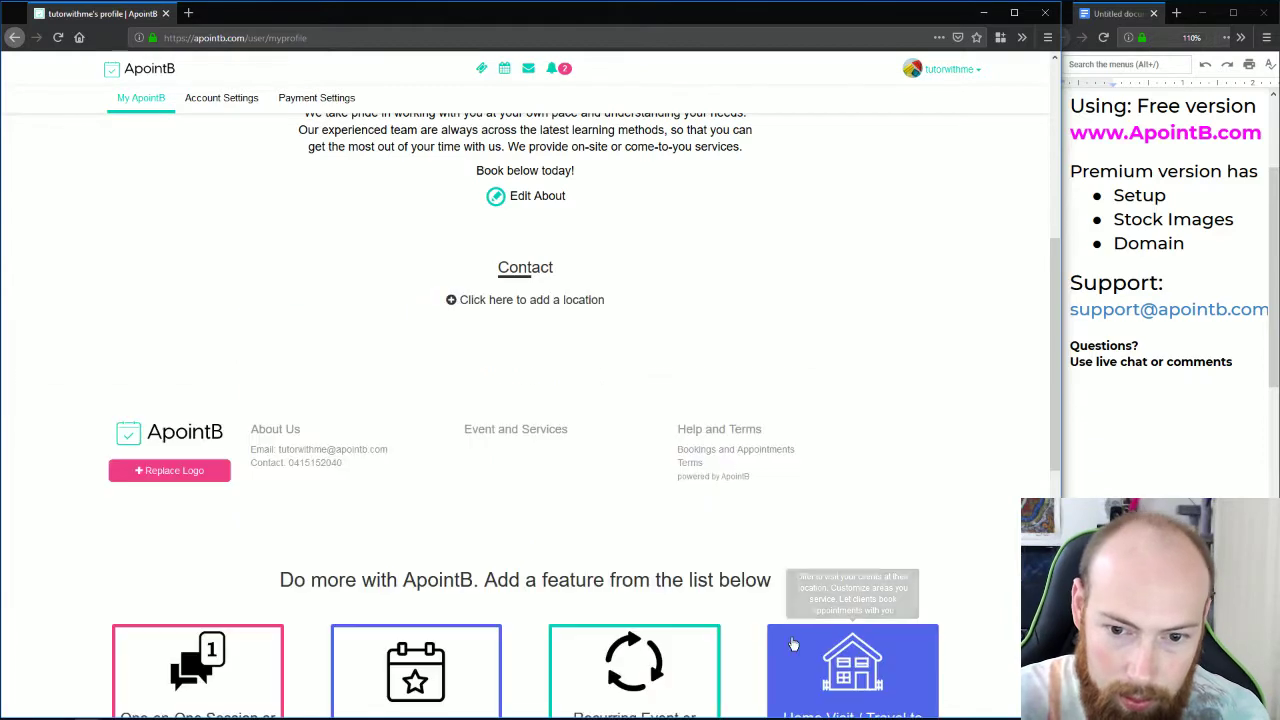
- Reload the public site in the private window to check the banner, About text and contact map, and return to the profile editor
scroll(872, 325, "up", 5)
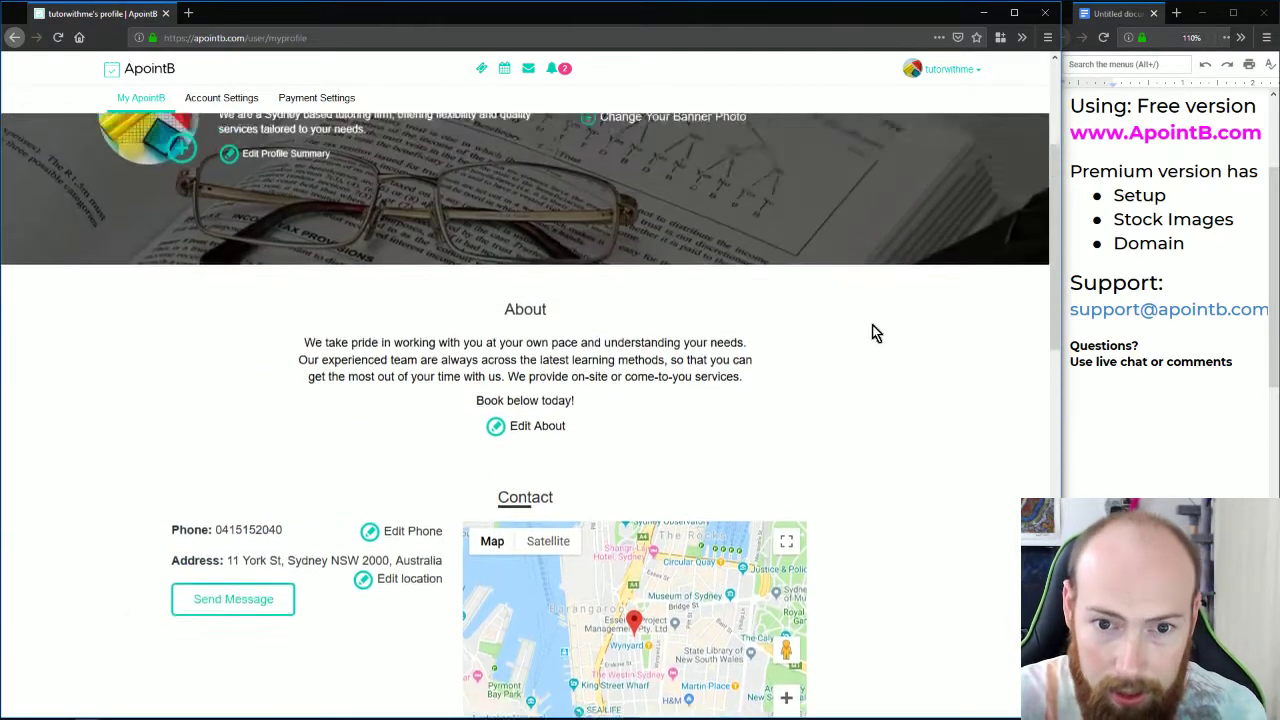
key("alt+Tab")
key("alt+Tab")
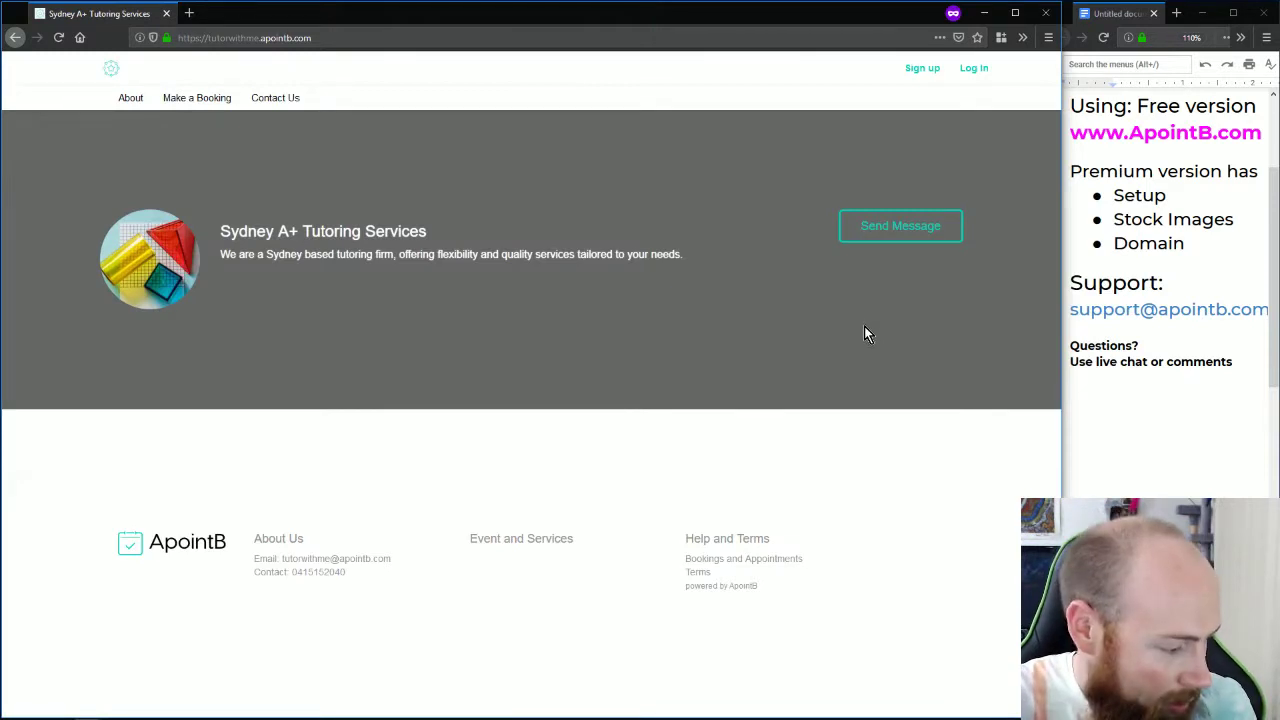
key("F5")
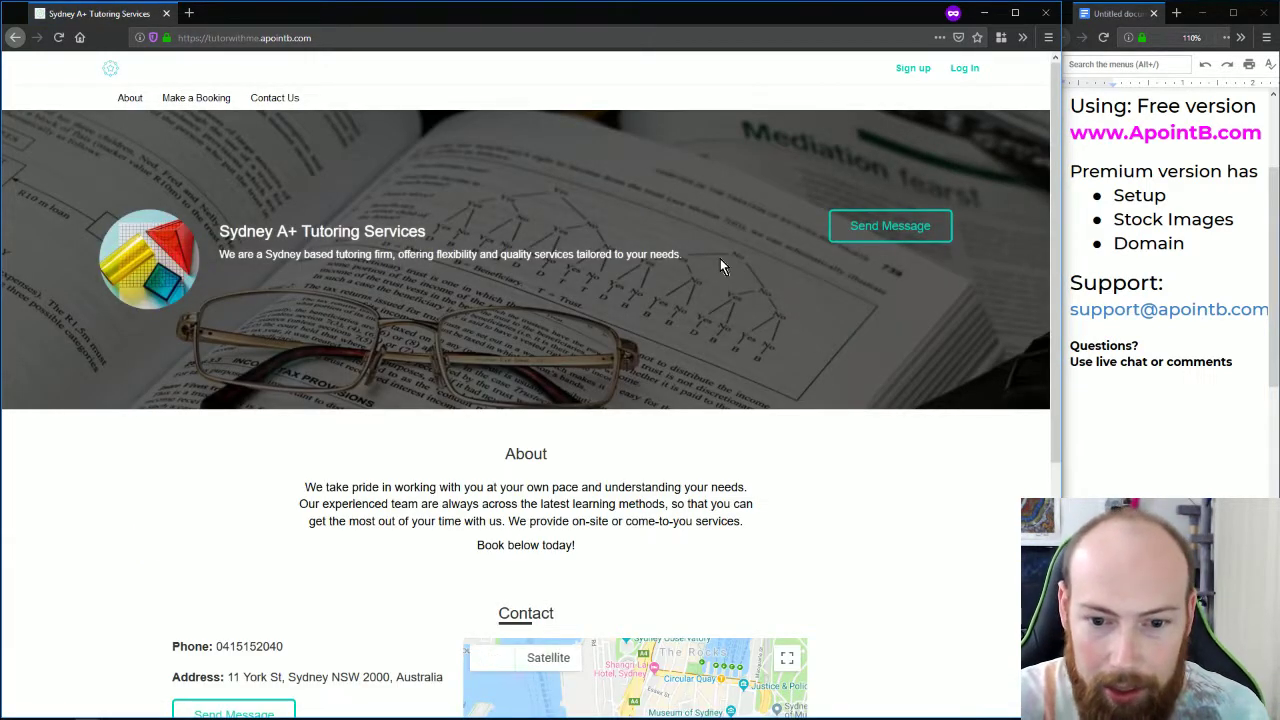
scroll(722, 266, "down", 2)
scroll(720, 258, "down", 4)
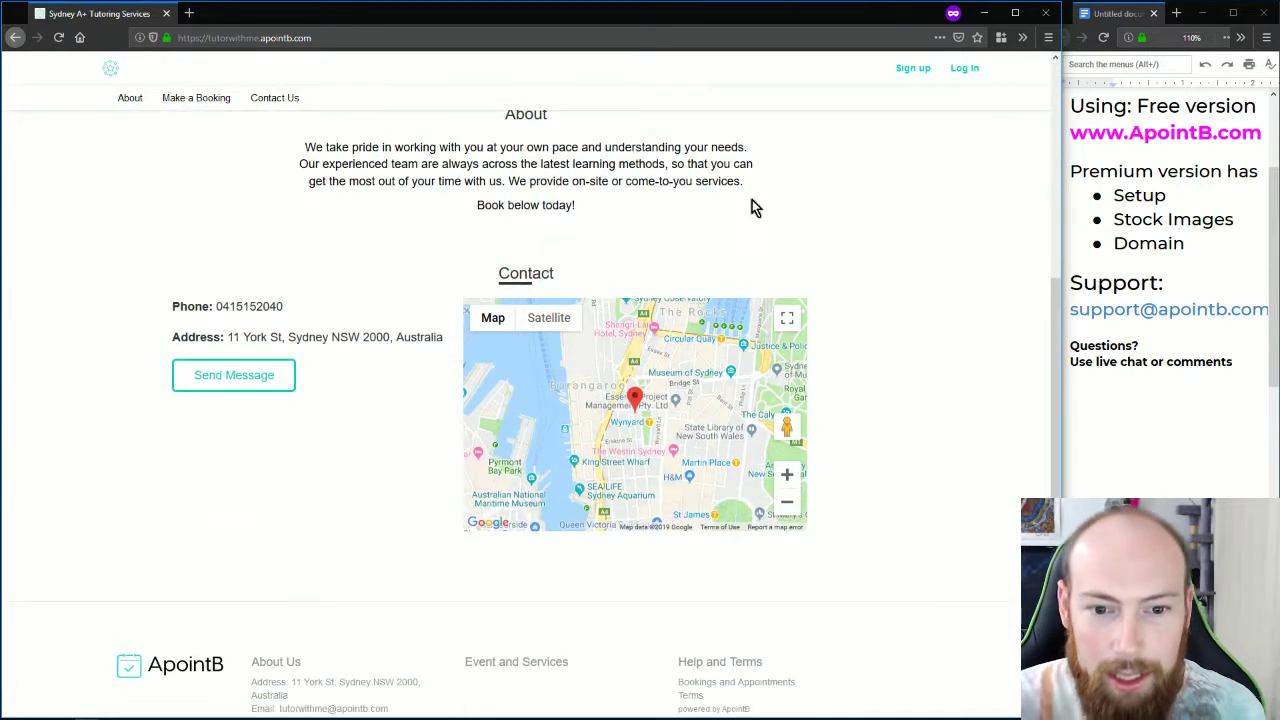
scroll(752, 205, "up", 4)
scroll(750, 225, "up", 2)
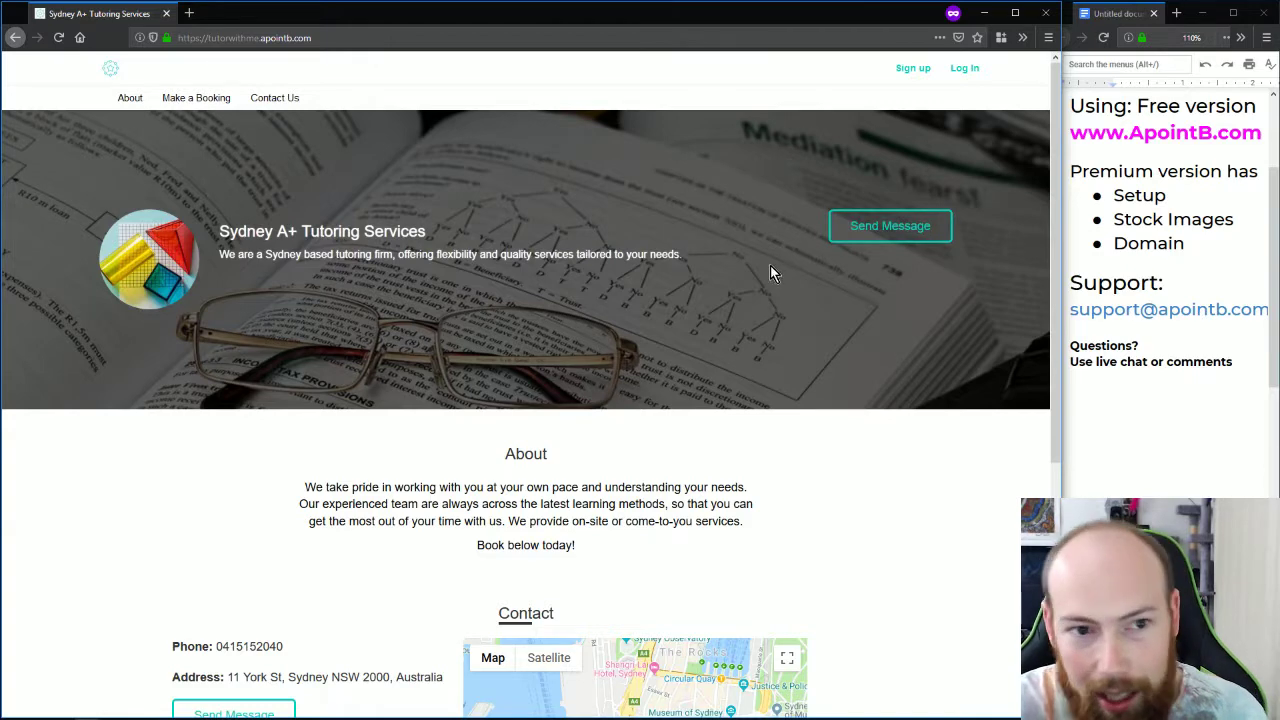
scroll(585, 285, "down", 3)
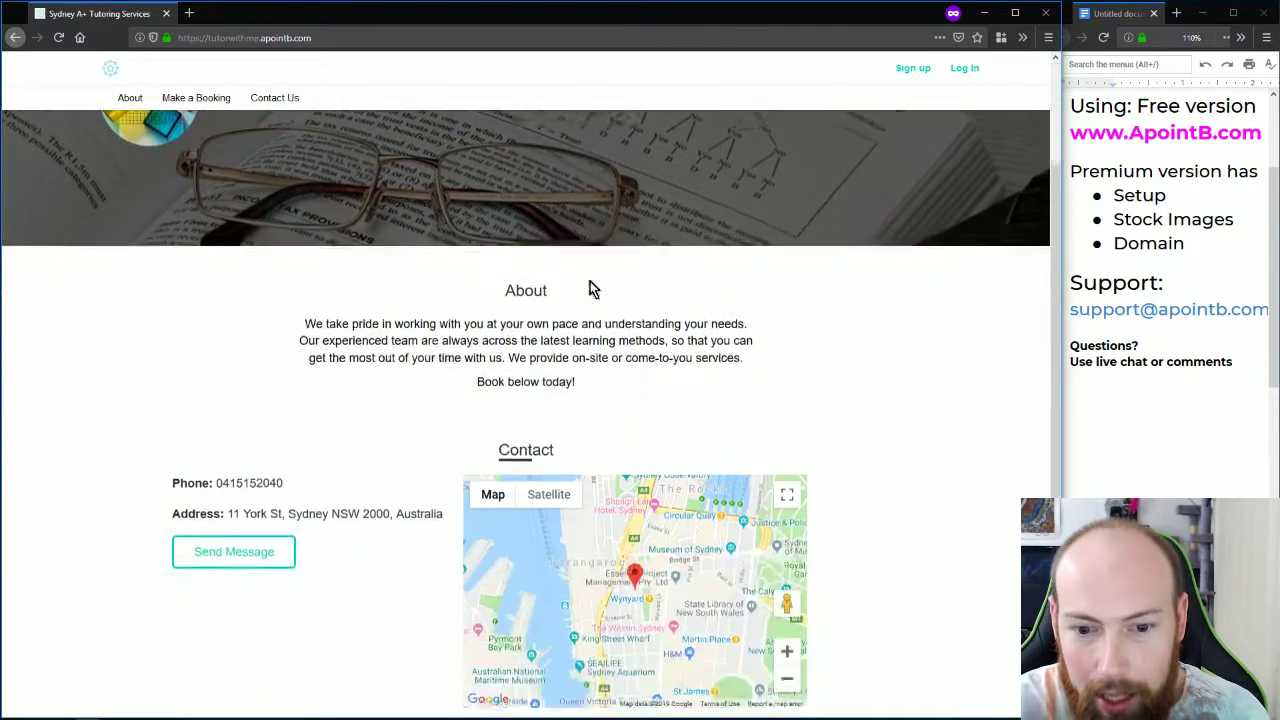
scroll(590, 281, "up", 3)
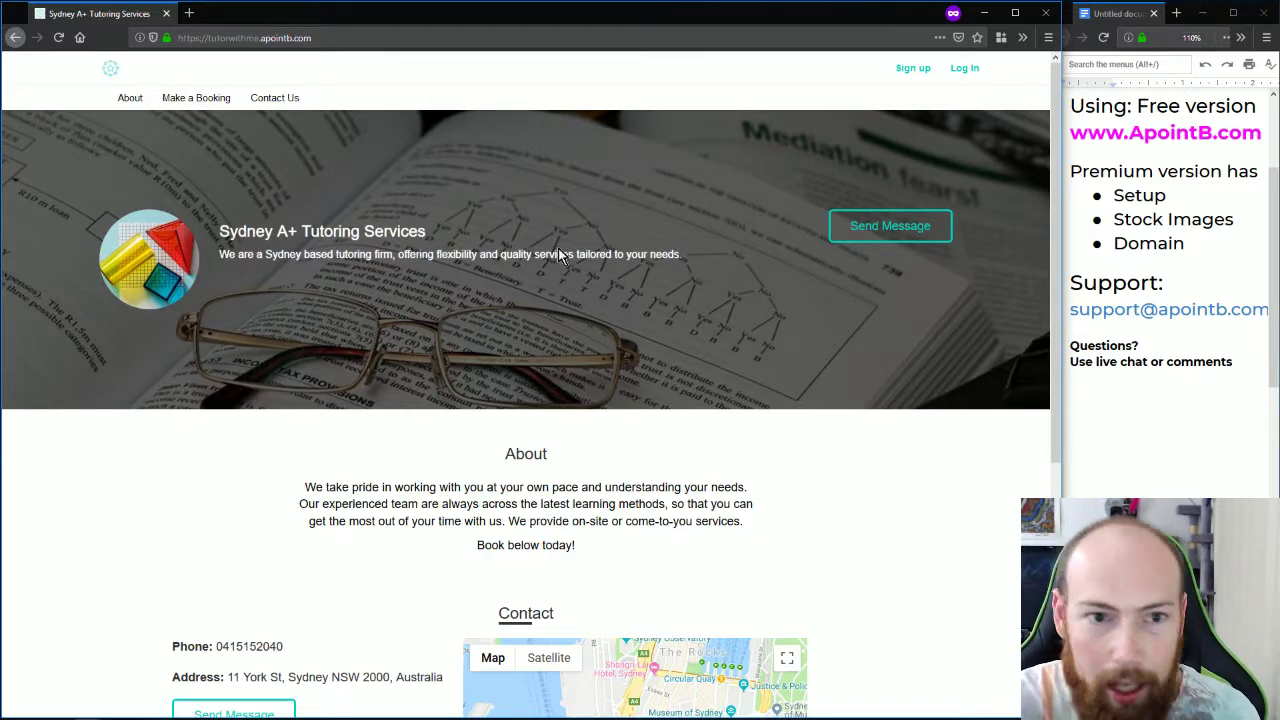
key("alt+Left")
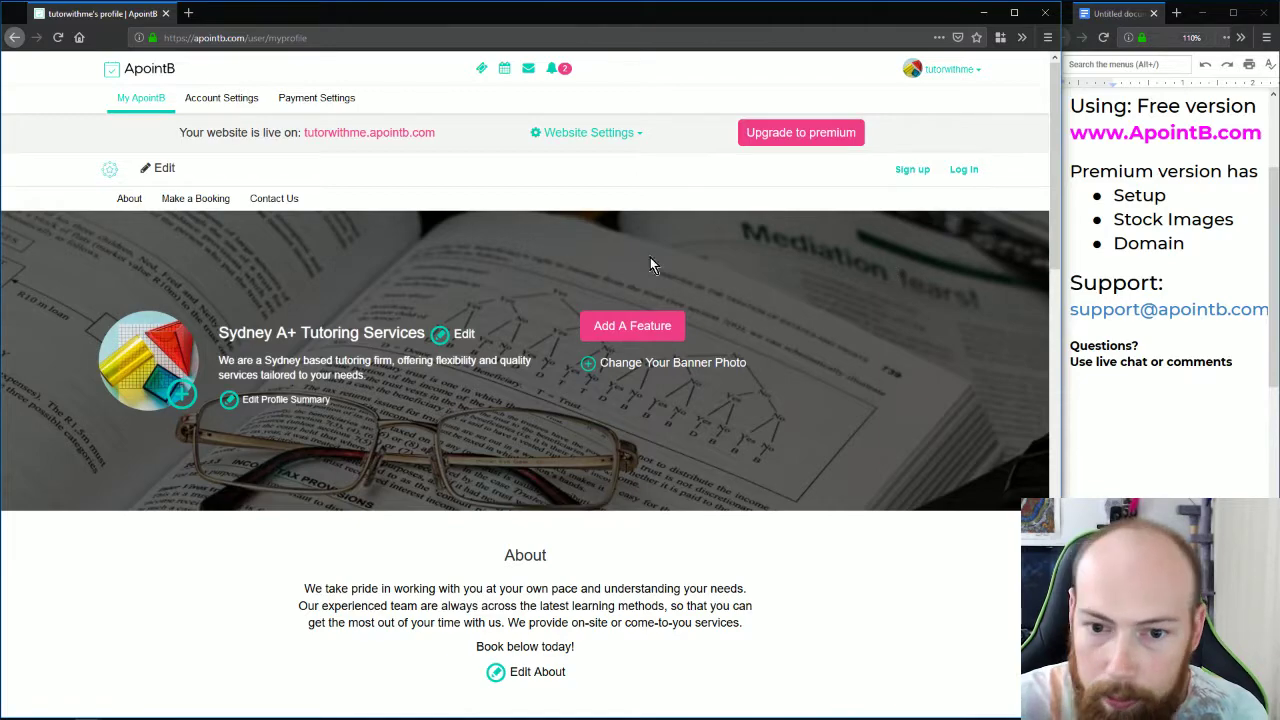
- Add a One-on-One Session or Appointment feature to the profile and continue to its listing form
scroll(660, 262, "down", 2)
scroll(630, 330, "up", 2)
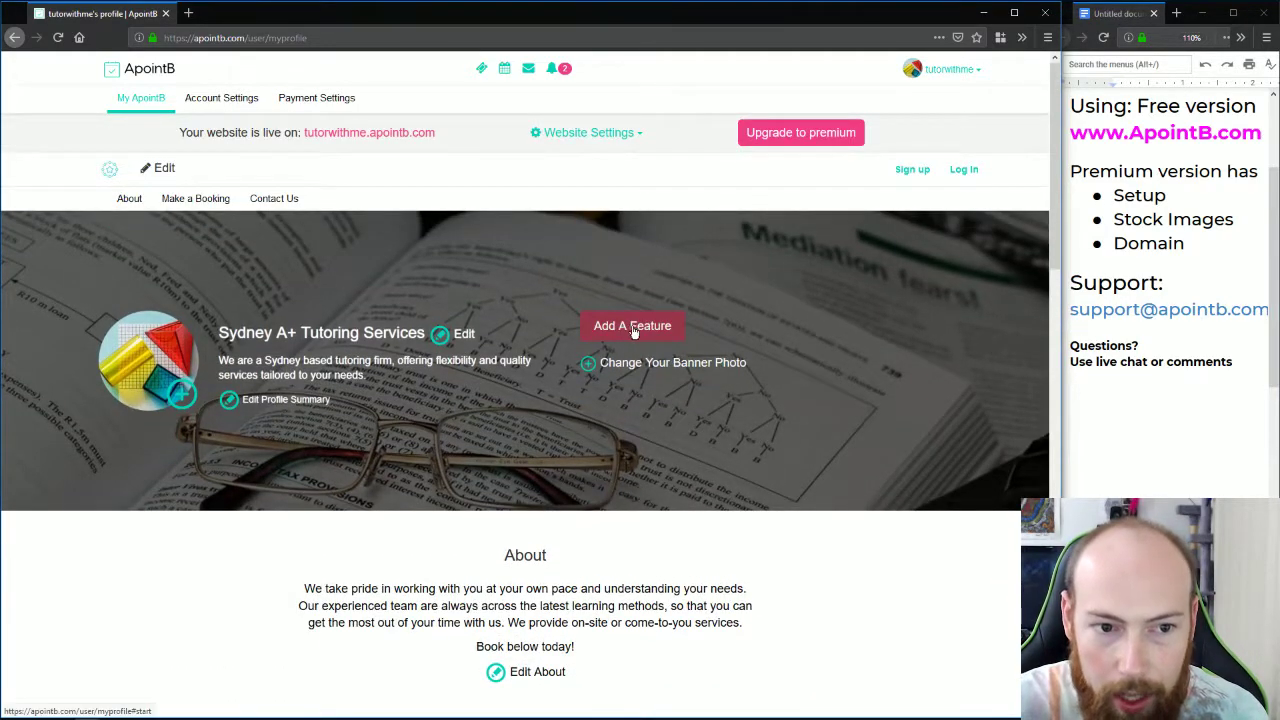
left_click(632, 329)
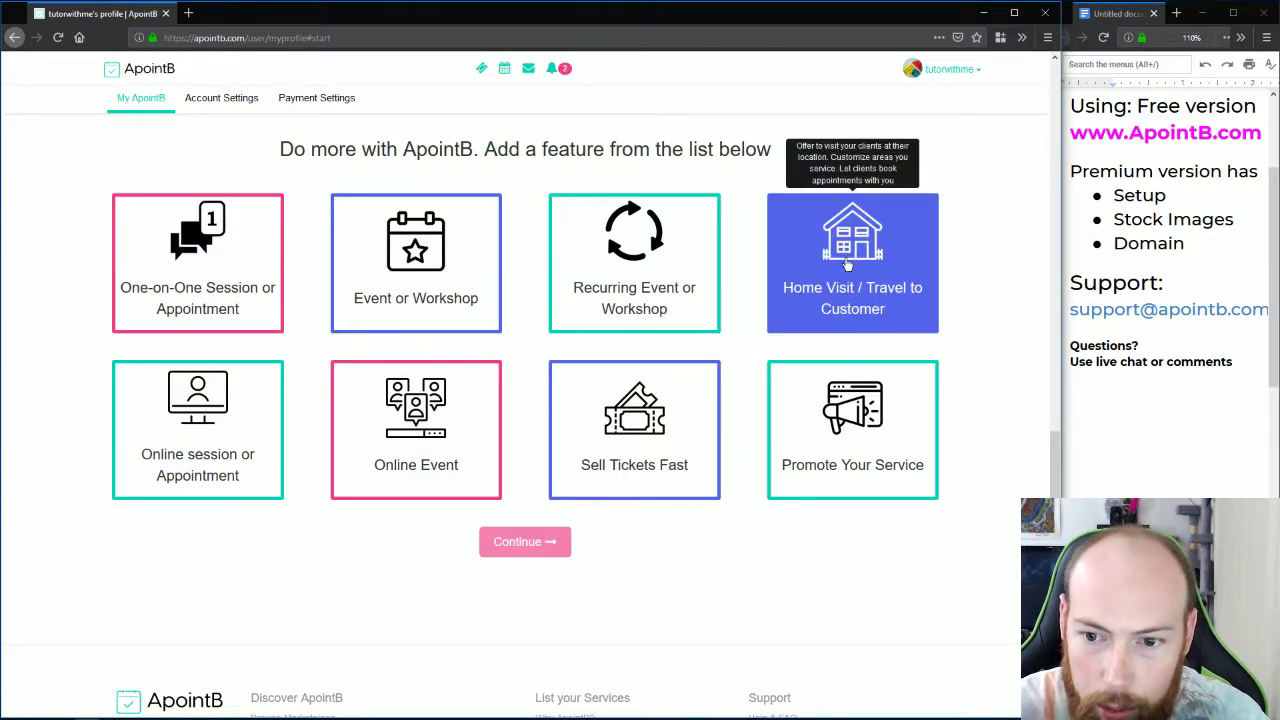
left_click(210, 264)
scroll(210, 264, "down", 1)
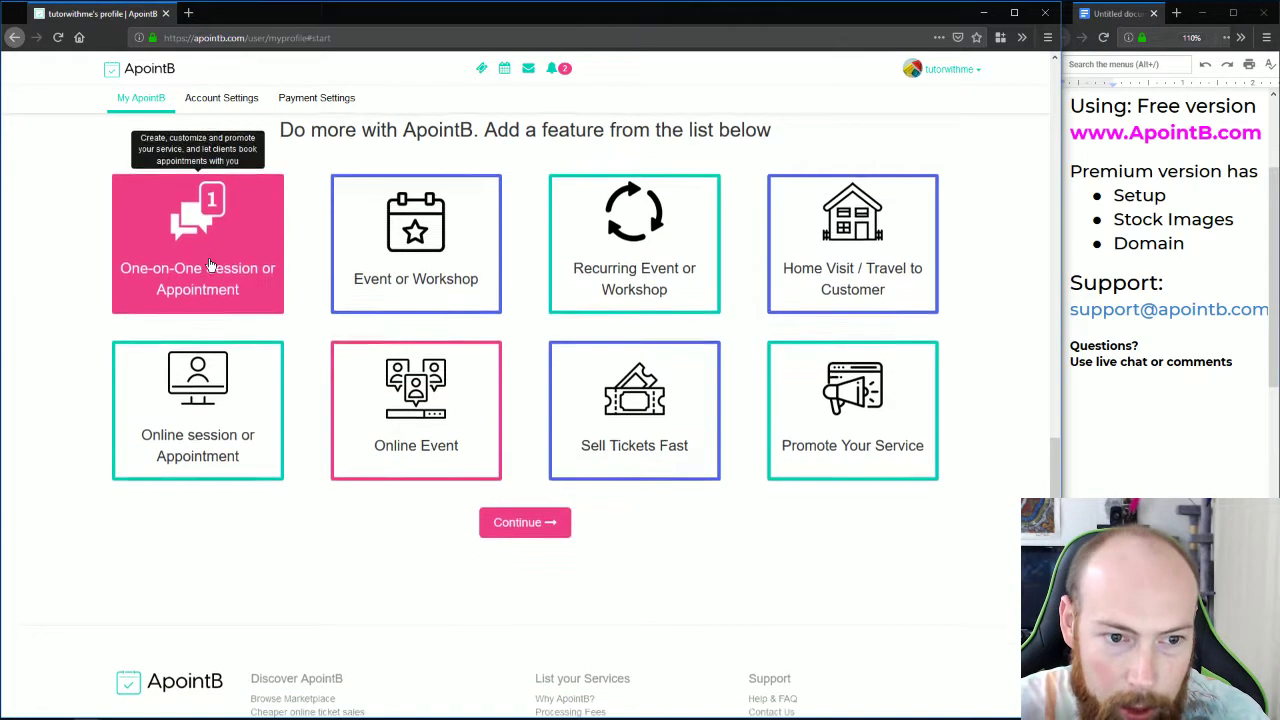
left_click(535, 522)
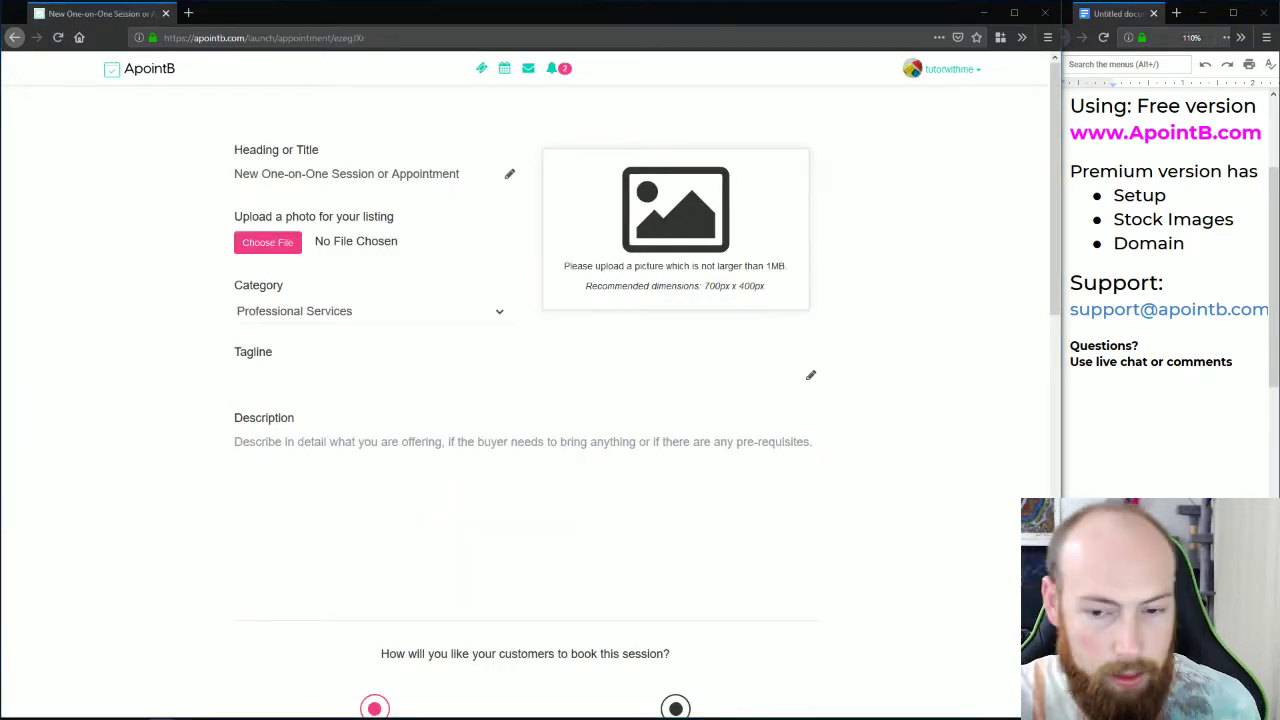
- Set the new session listing's heading to "Maths tutoring"
left_click(323, 173)
triple_click(324, 173)
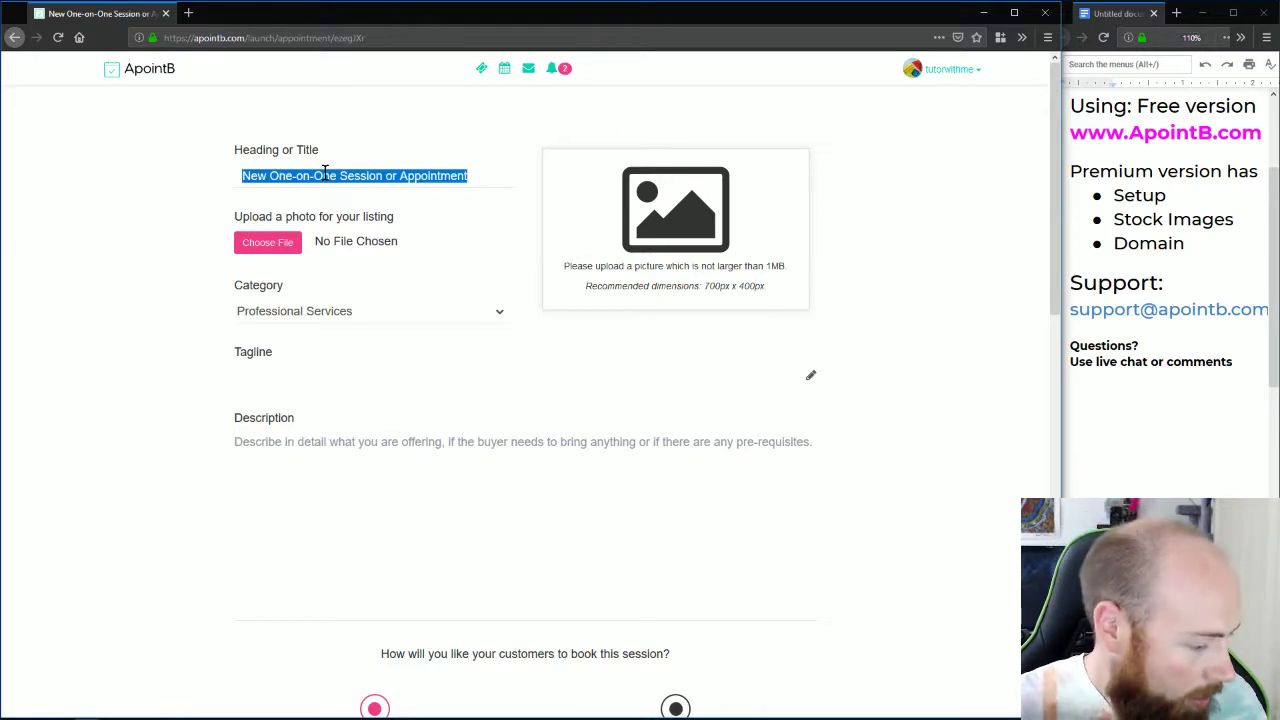
type("Maths tuto")
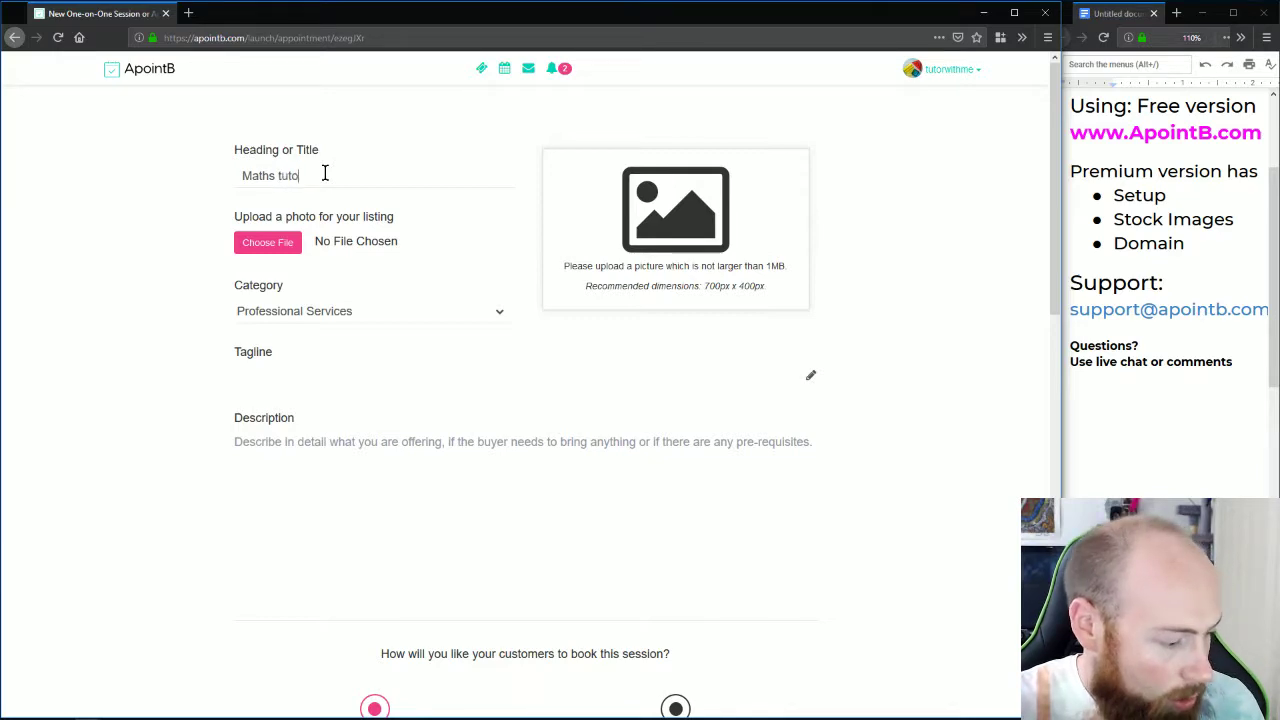
type("ring")
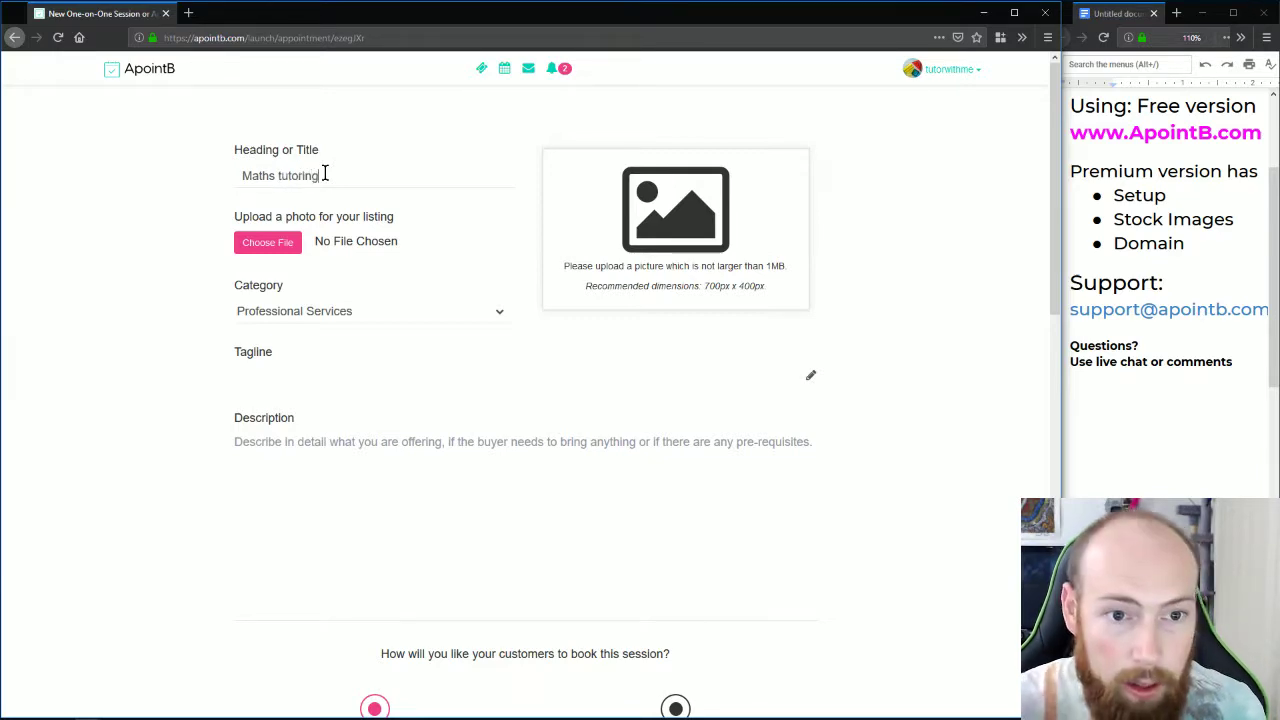
- Upload the "listing maths" picture as the listing photo and set the category to Academics & Tutoring
left_click(272, 241)
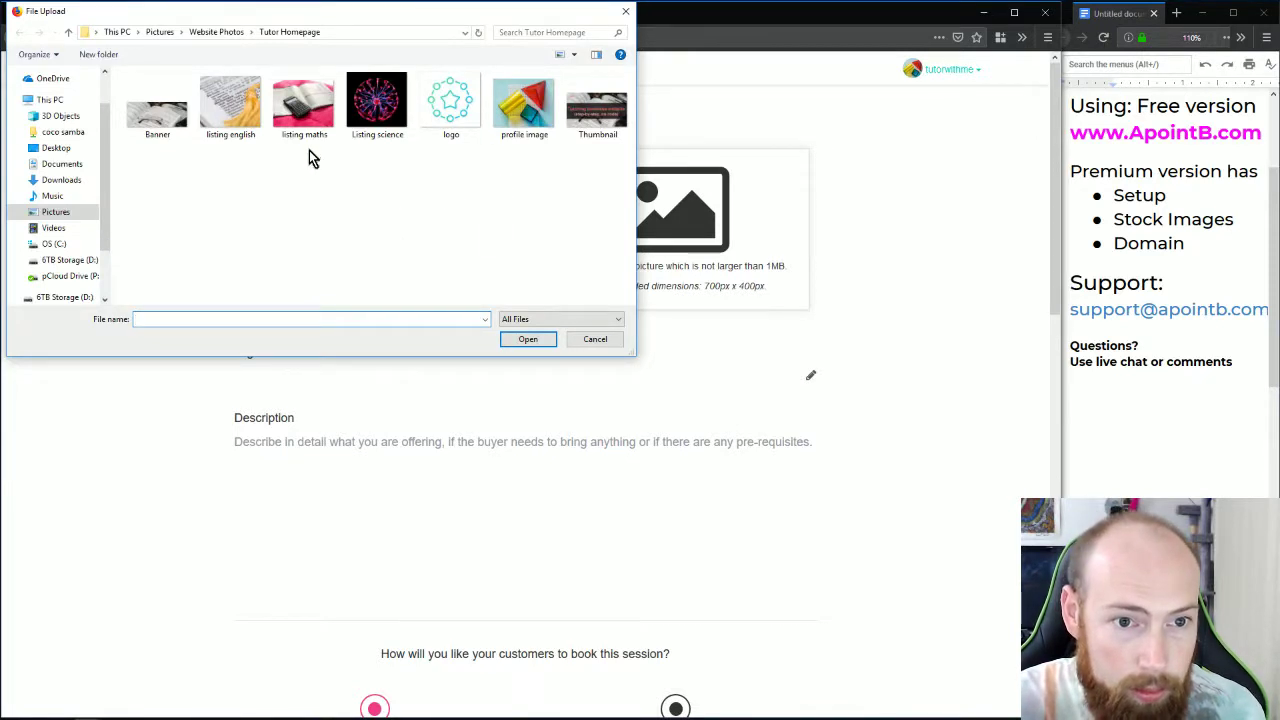
key("Escape")
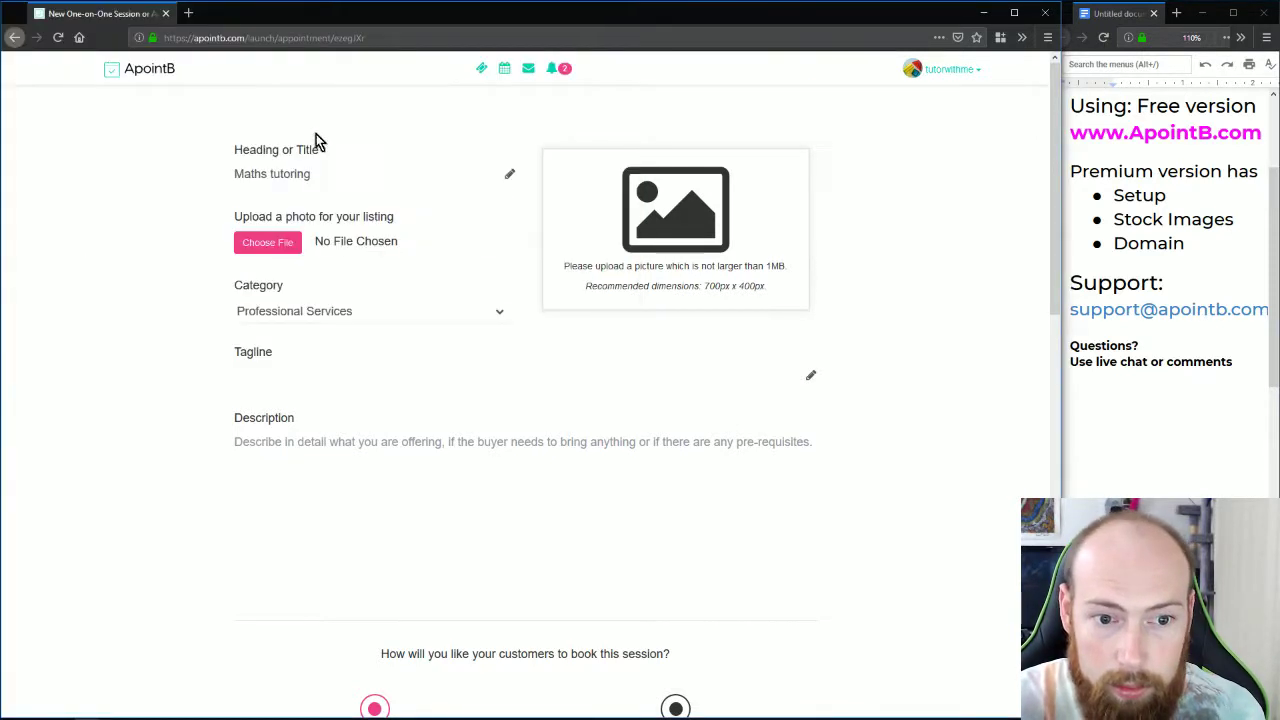
left_click(500, 316)
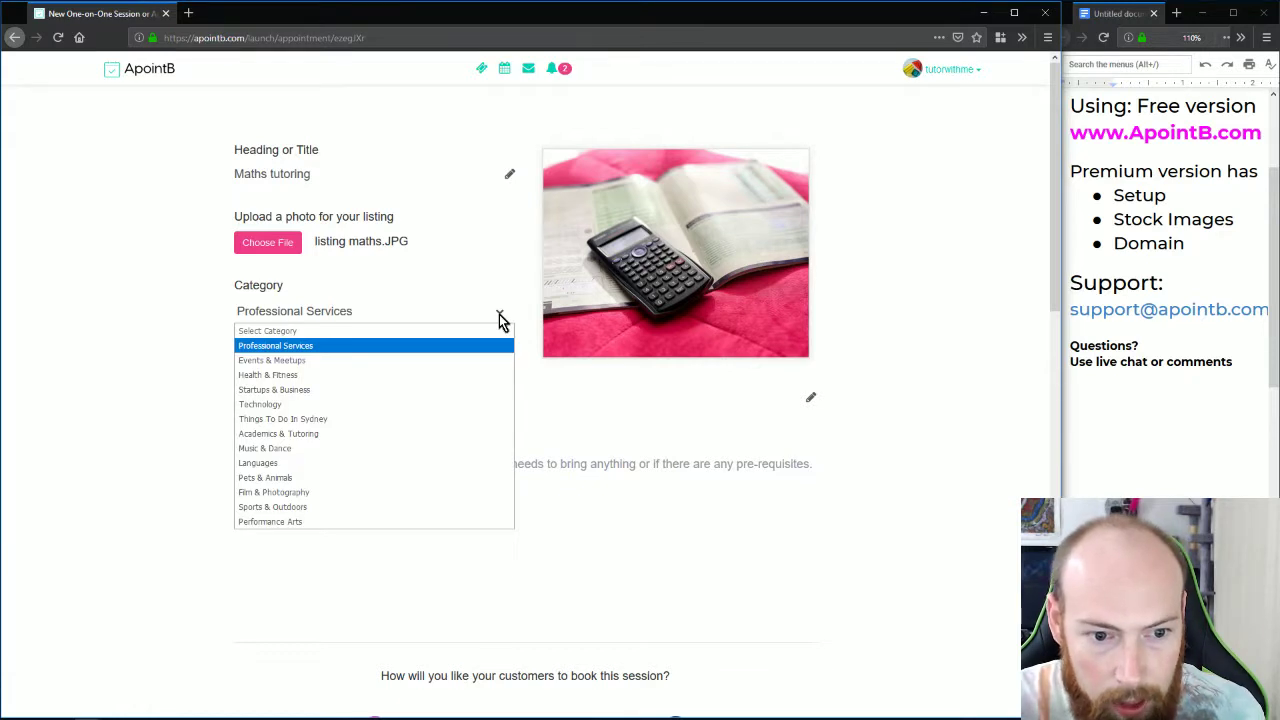
left_click(308, 432)
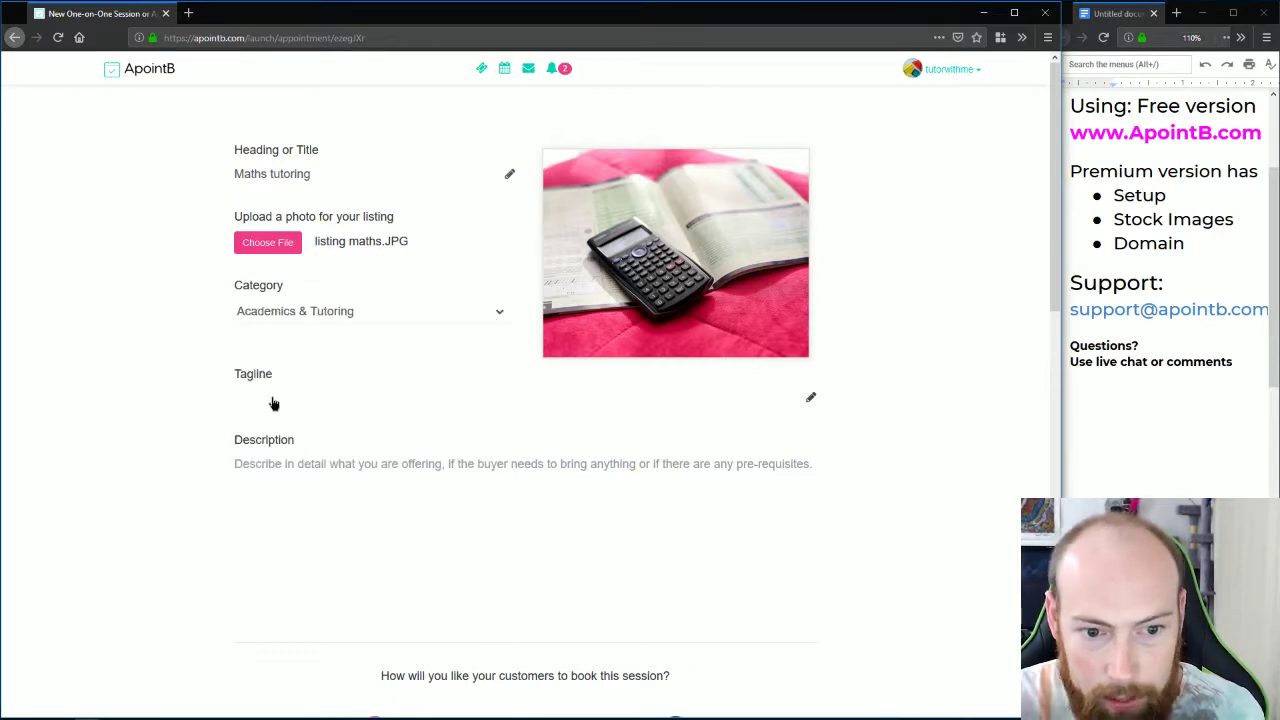
- Set the listing's tagline to "Math tutoring appointments"
left_click(275, 405)
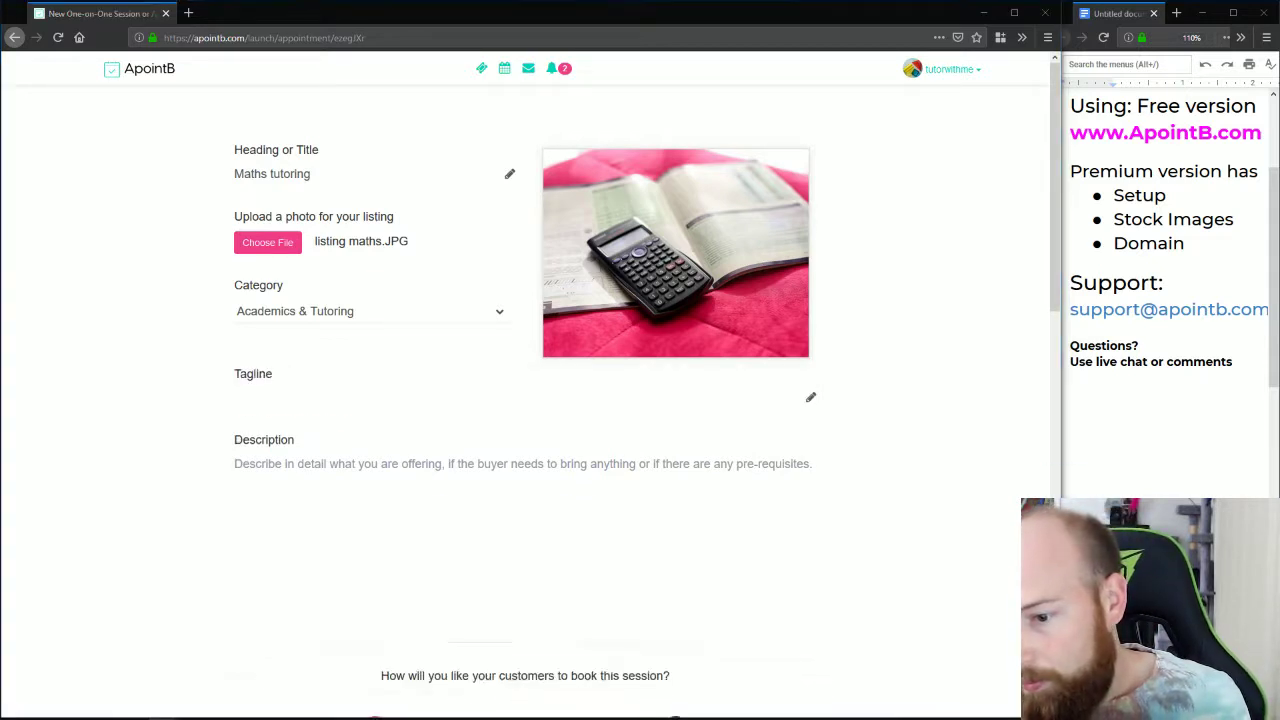
left_click(265, 407)
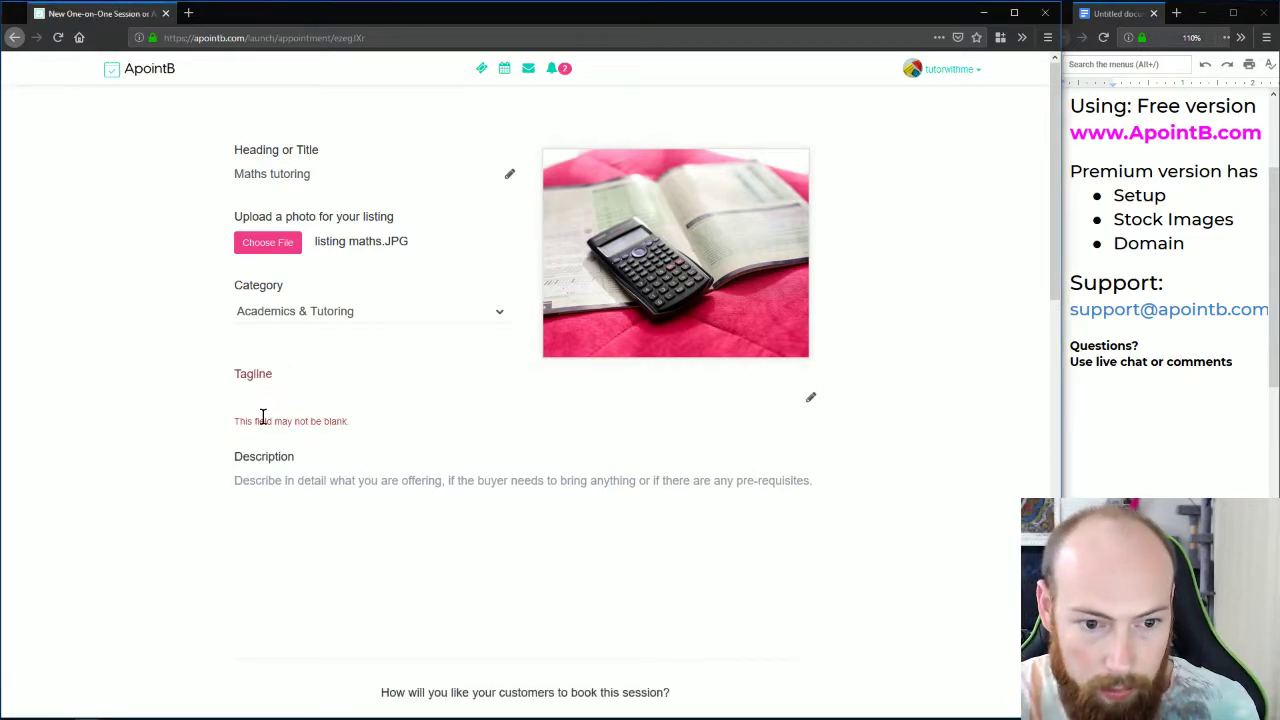
left_click(262, 405)
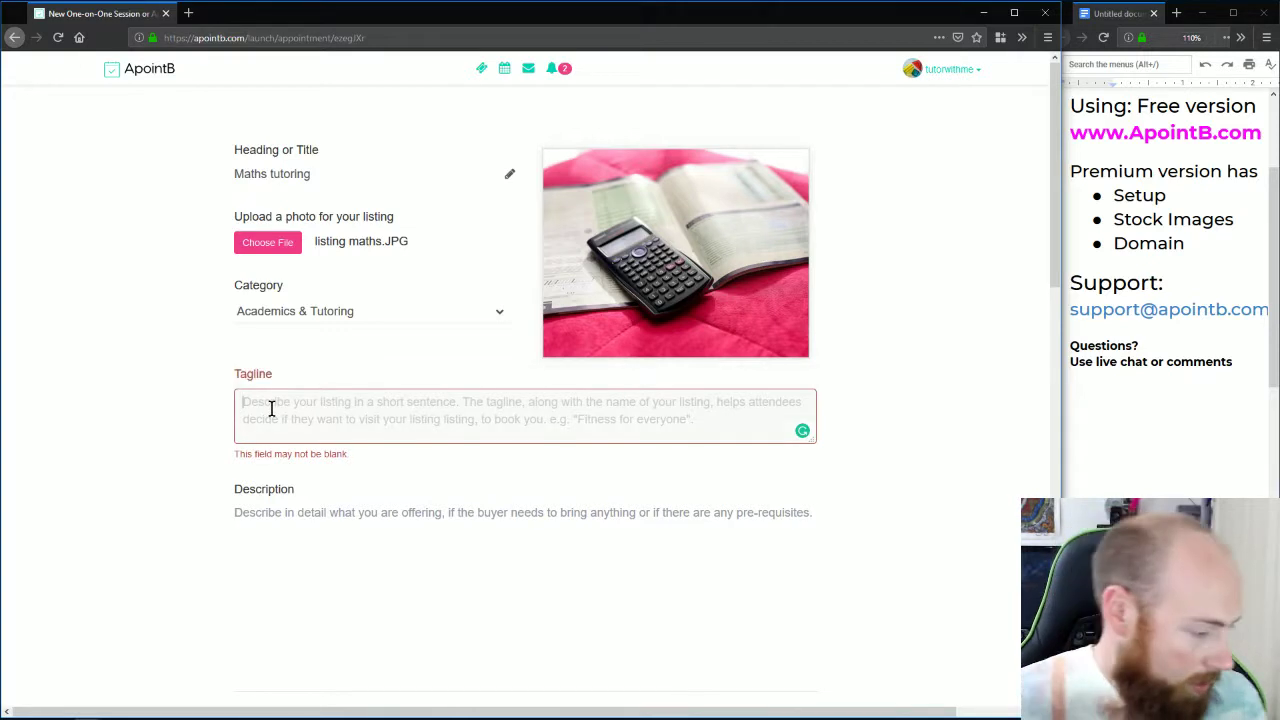
type("Math")
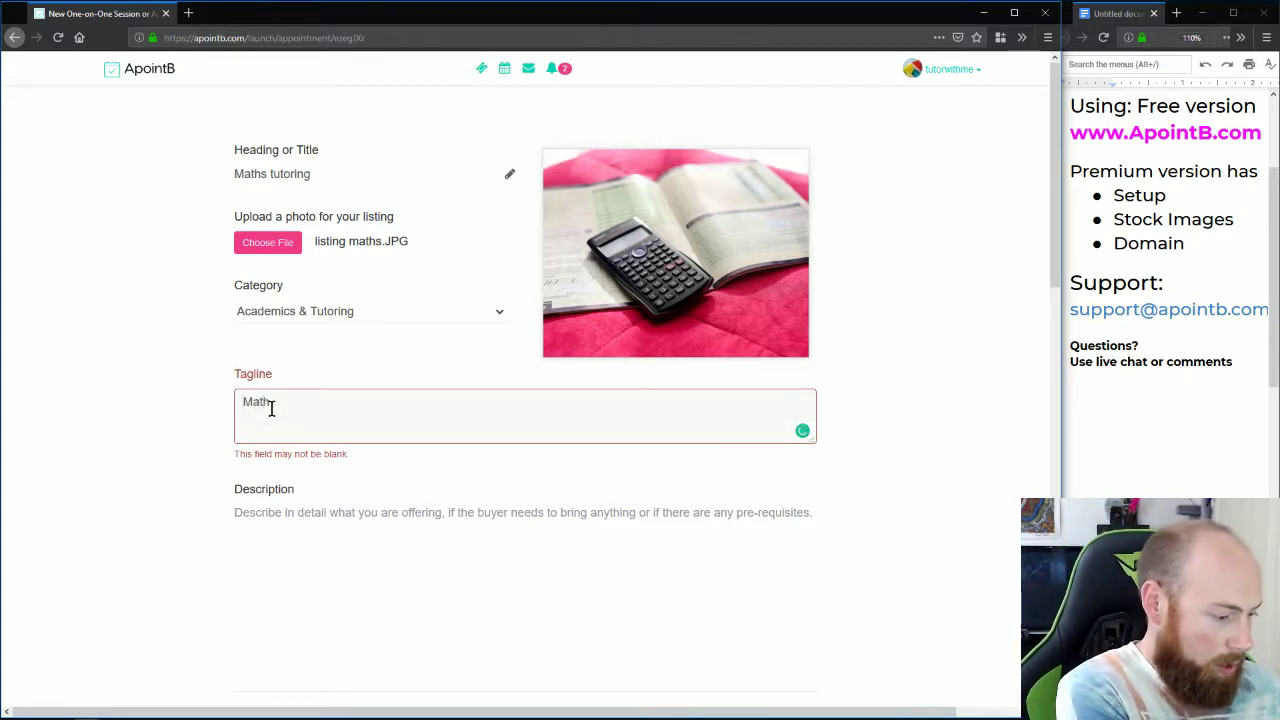
type(" tutoring ap")
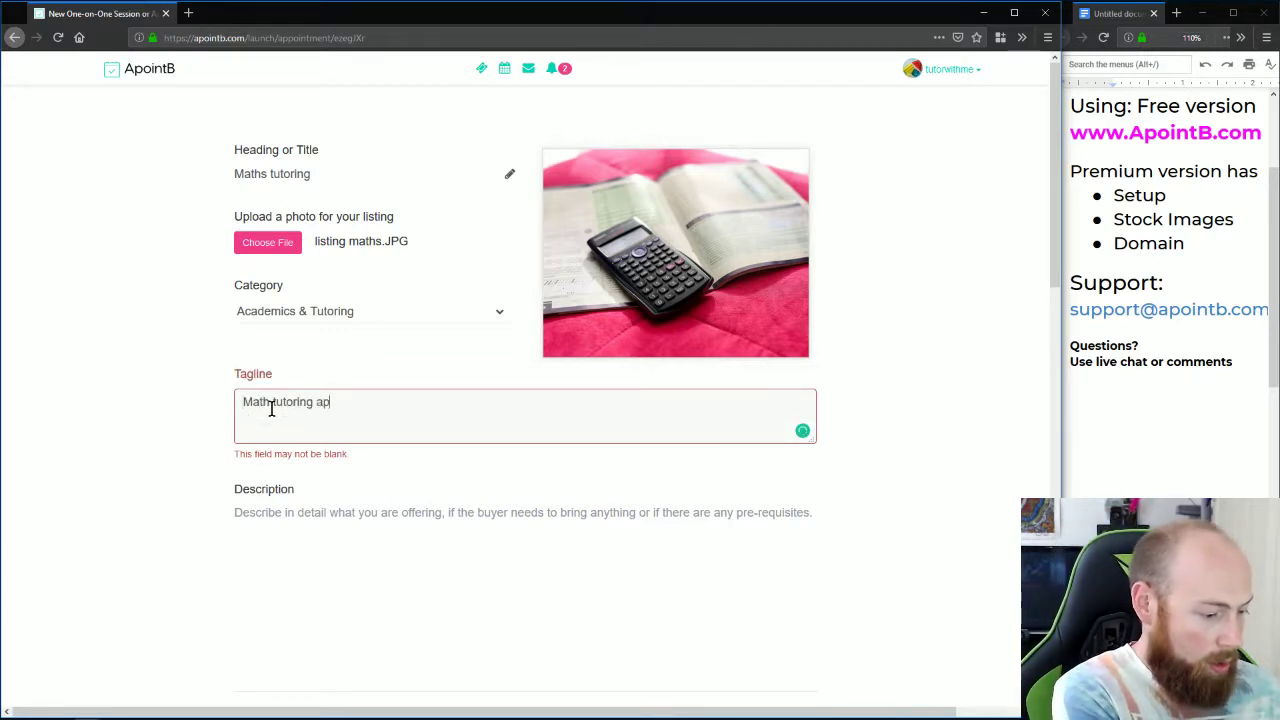
type("pointments")
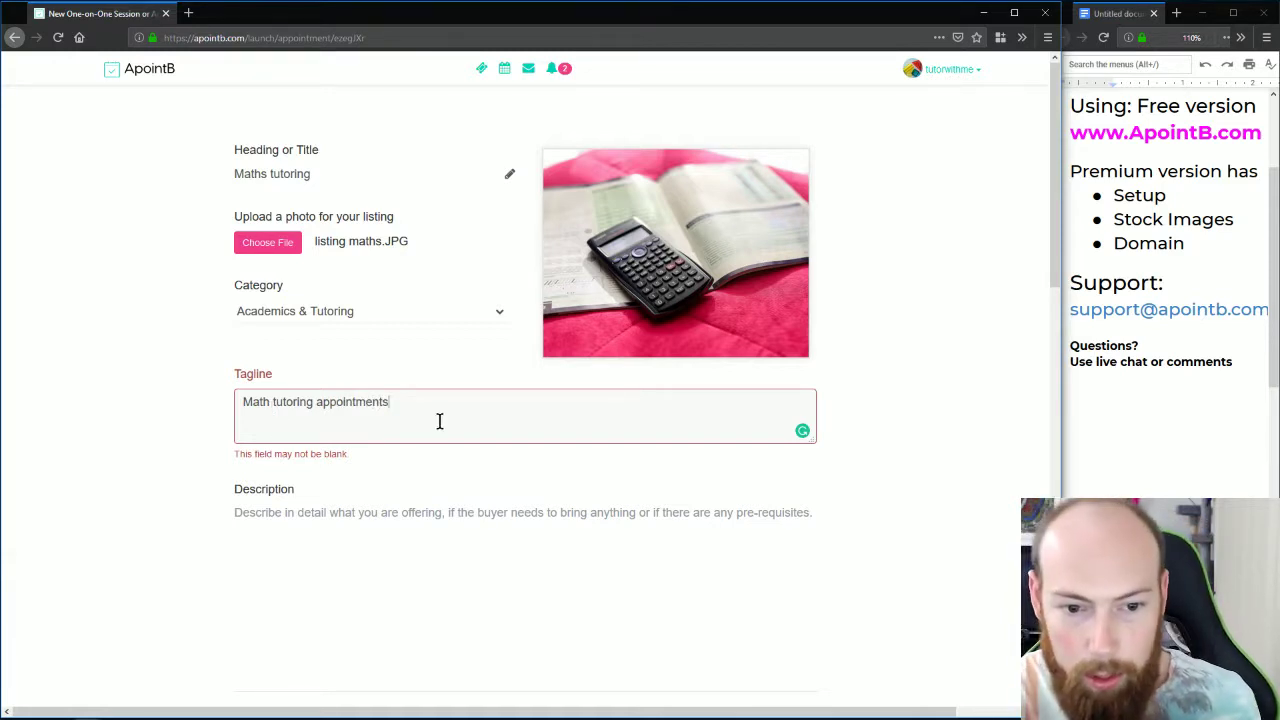
left_click_drag(439, 421, 172, 397)
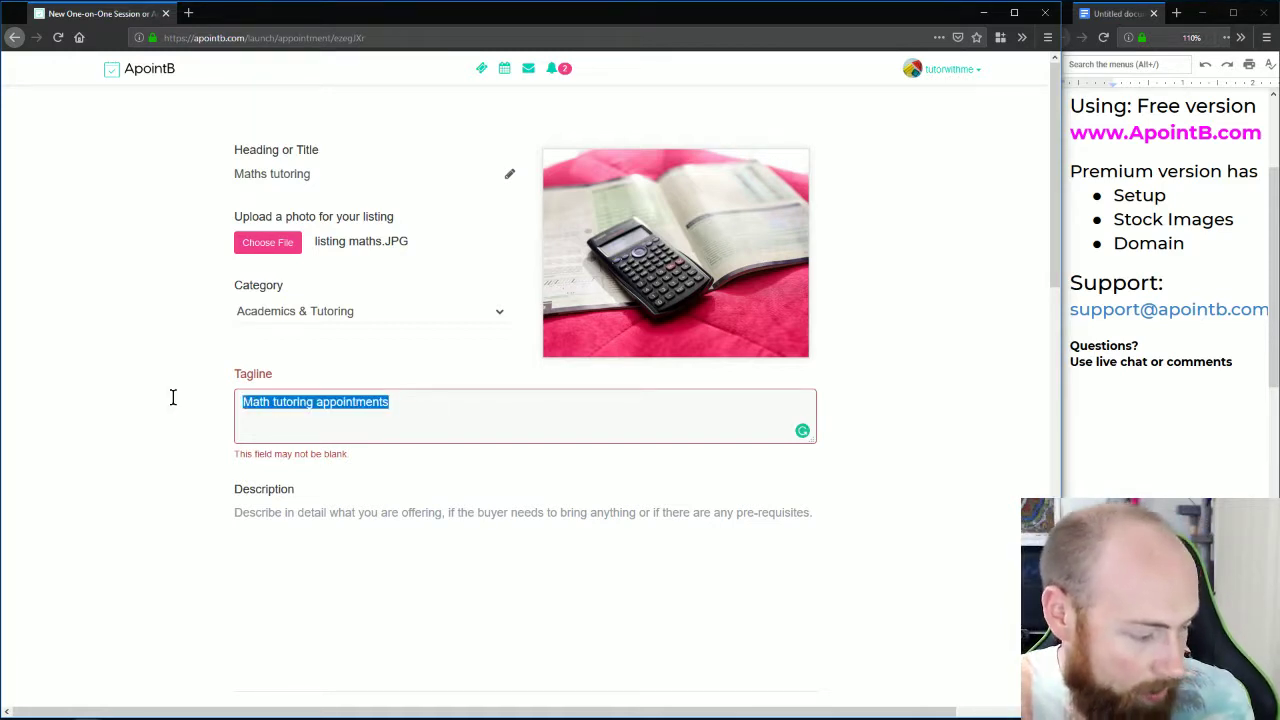
left_click(521, 497)
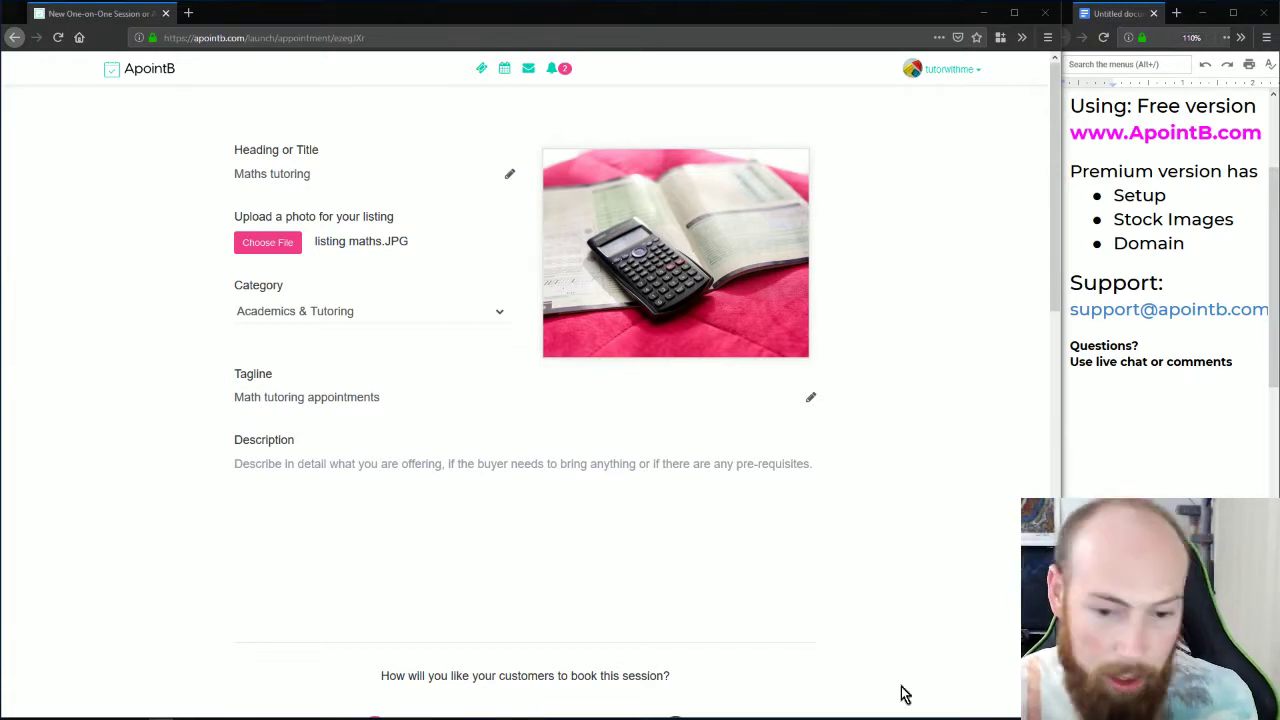
- Paste the prepared text on teaching qualifications, experience and session times as the listing's description and save it
left_click(462, 519)
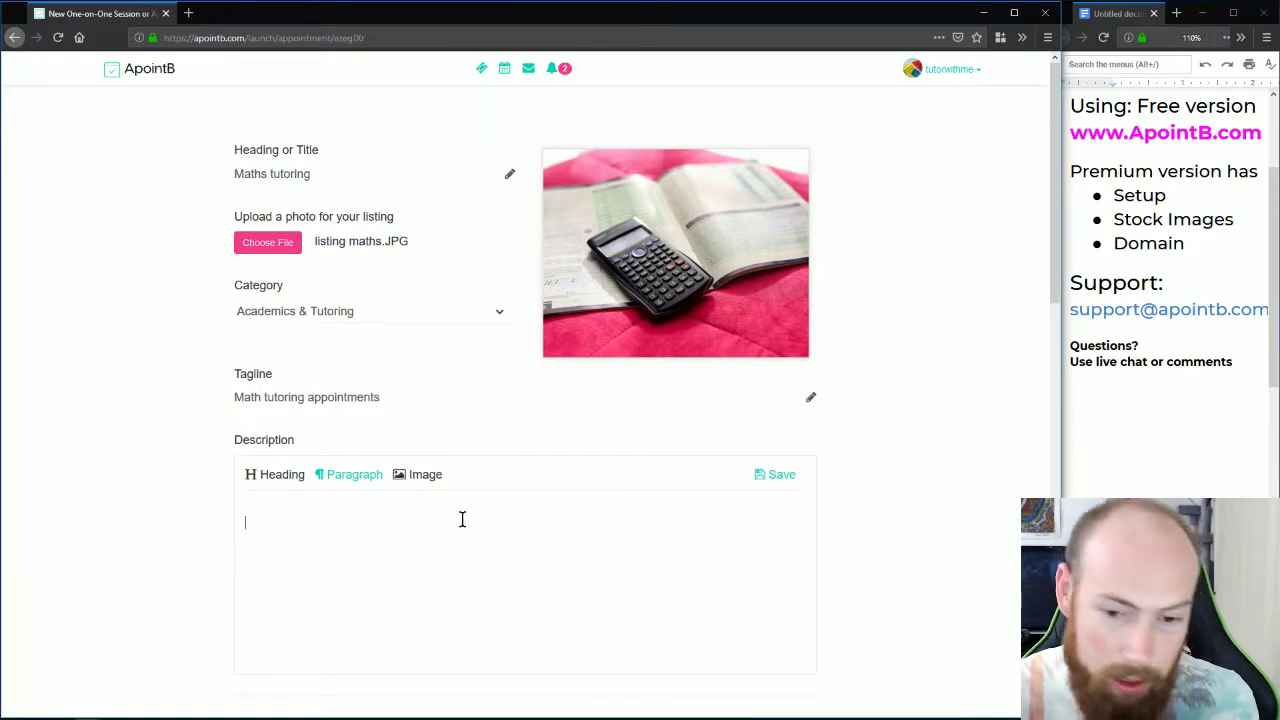
key("ctrl+v")
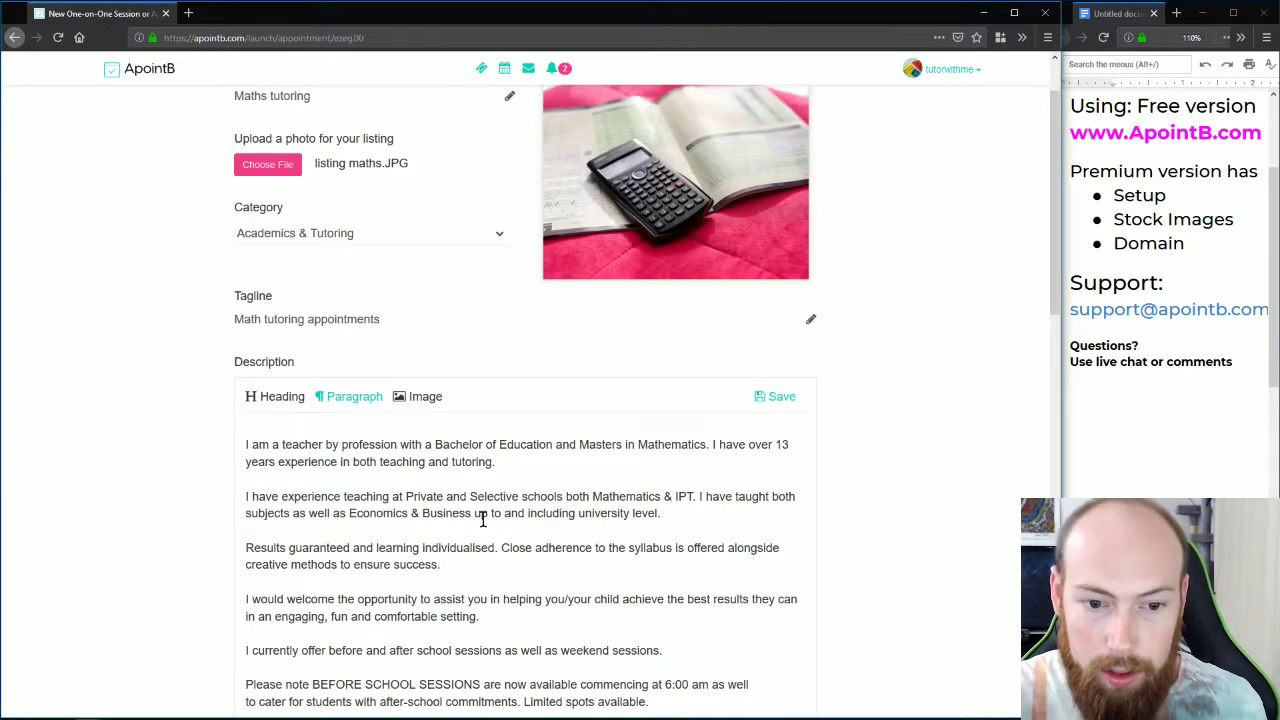
left_click(784, 397)
- Raise the minimum booking duration of the hourly session to 1 hour
scroll(843, 405, "down", 5)
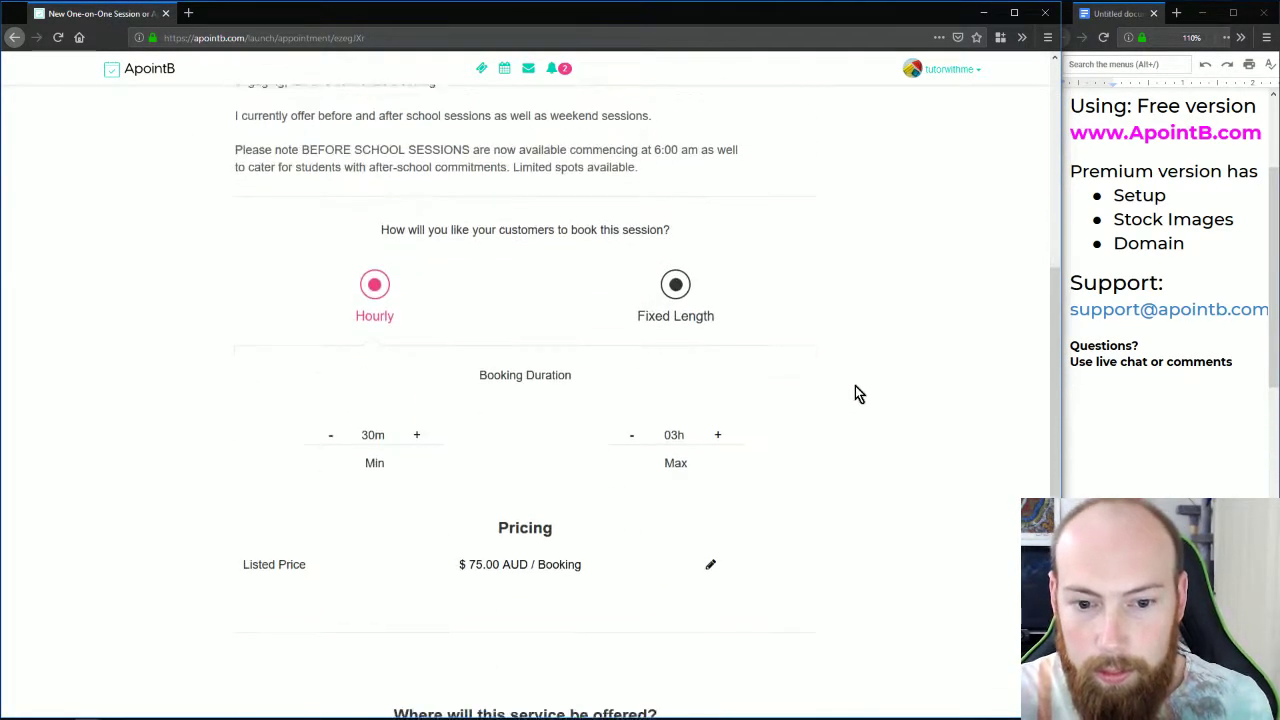
scroll(855, 390, "down", 2)
scroll(852, 393, "up", 2)
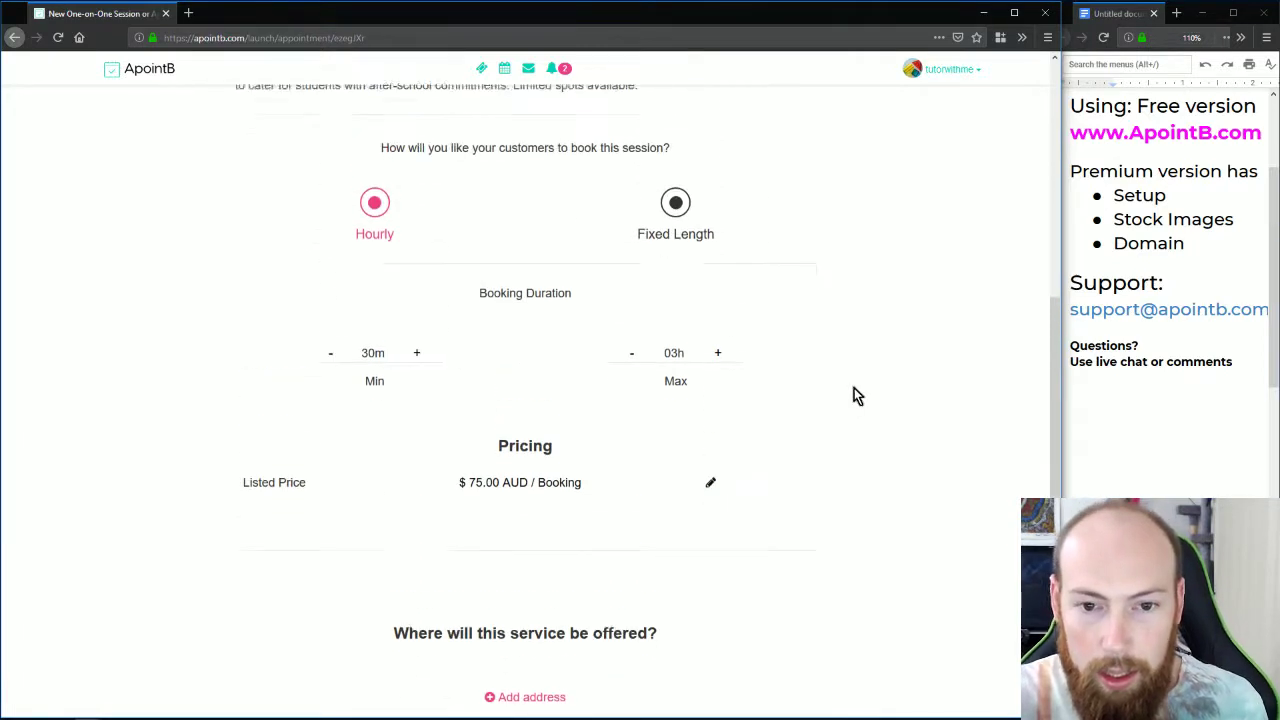
left_click(417, 369)
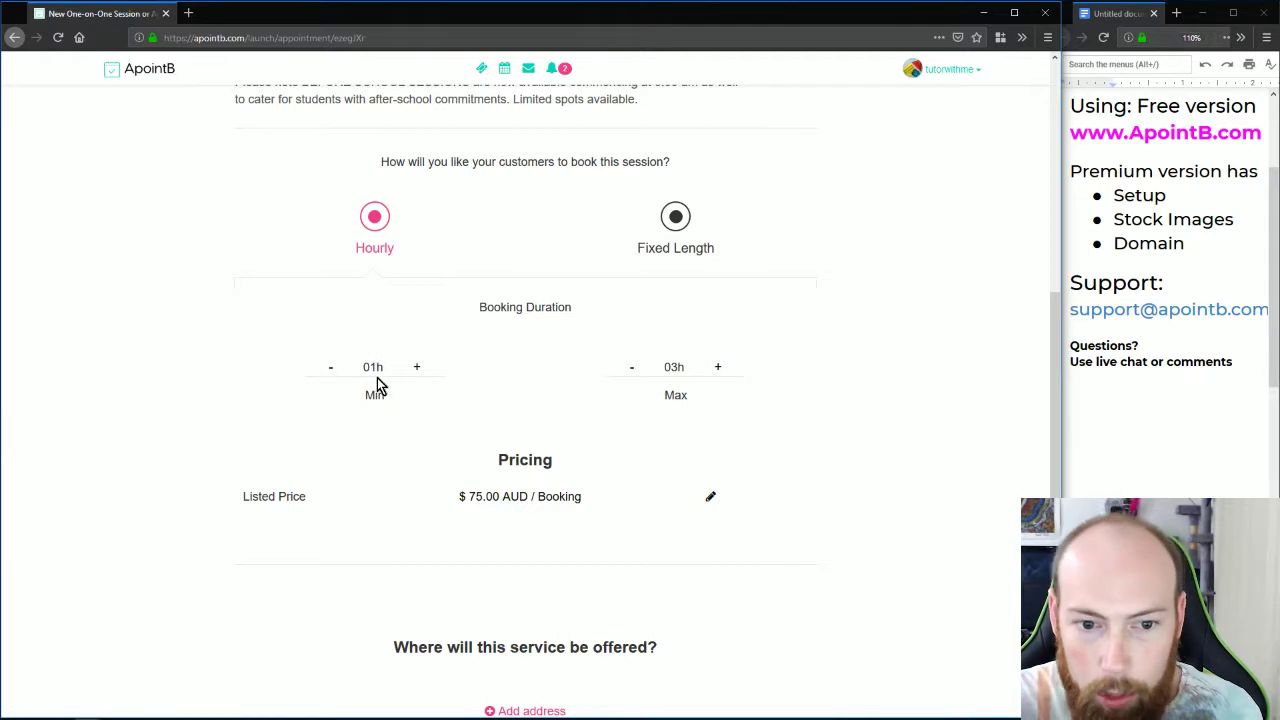
- Set the listed price to 55.00 AUD per booking
scroll(517, 400, "down", 3)
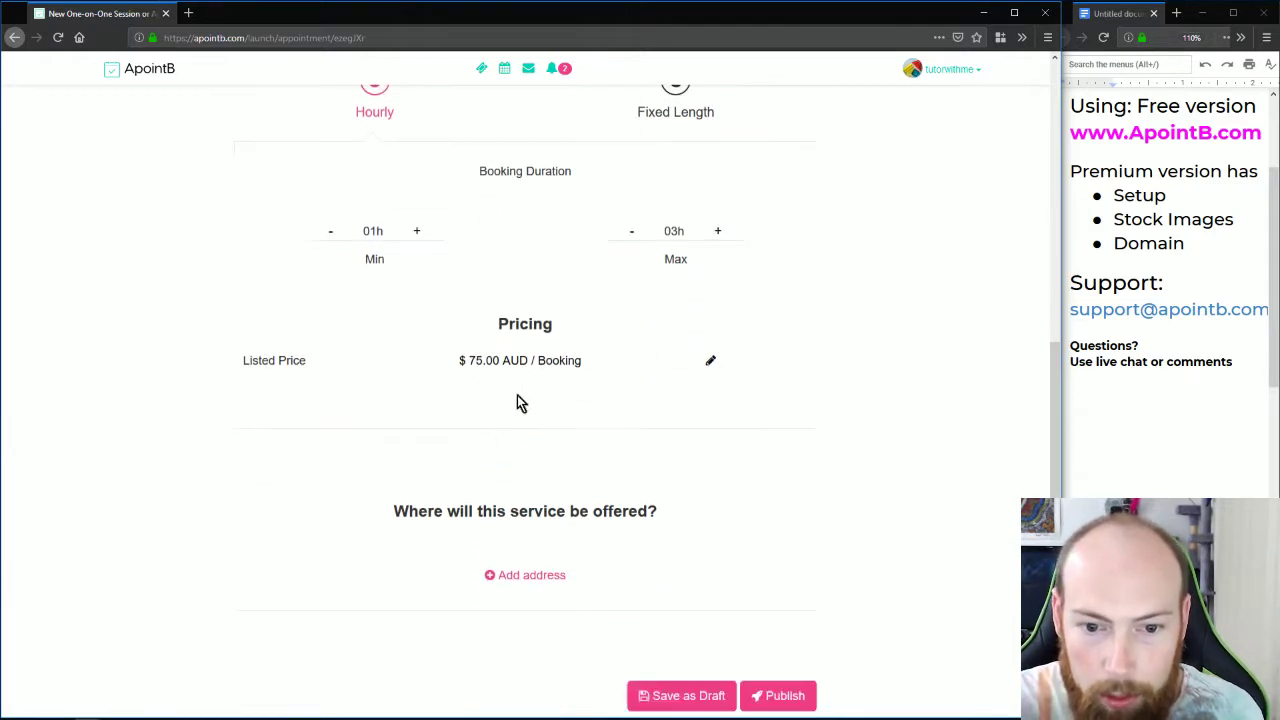
left_click(483, 360)
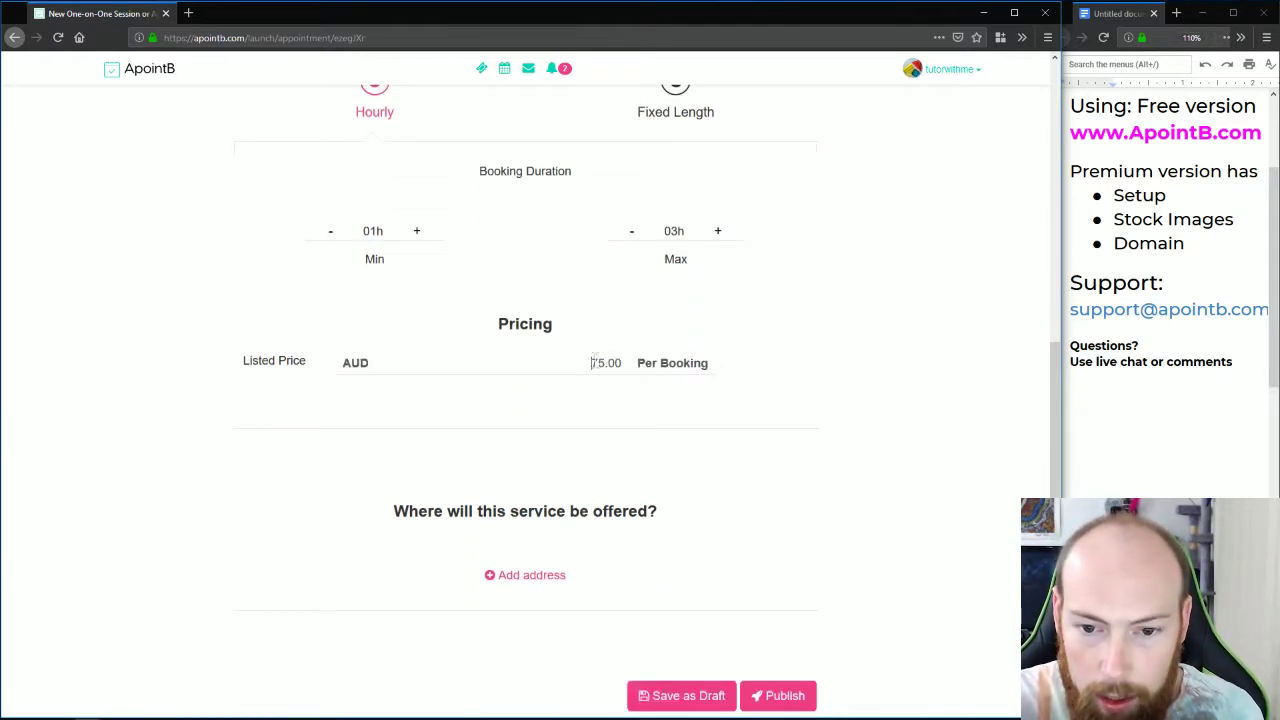
left_click_drag(590, 364, 604, 364)
type("55")
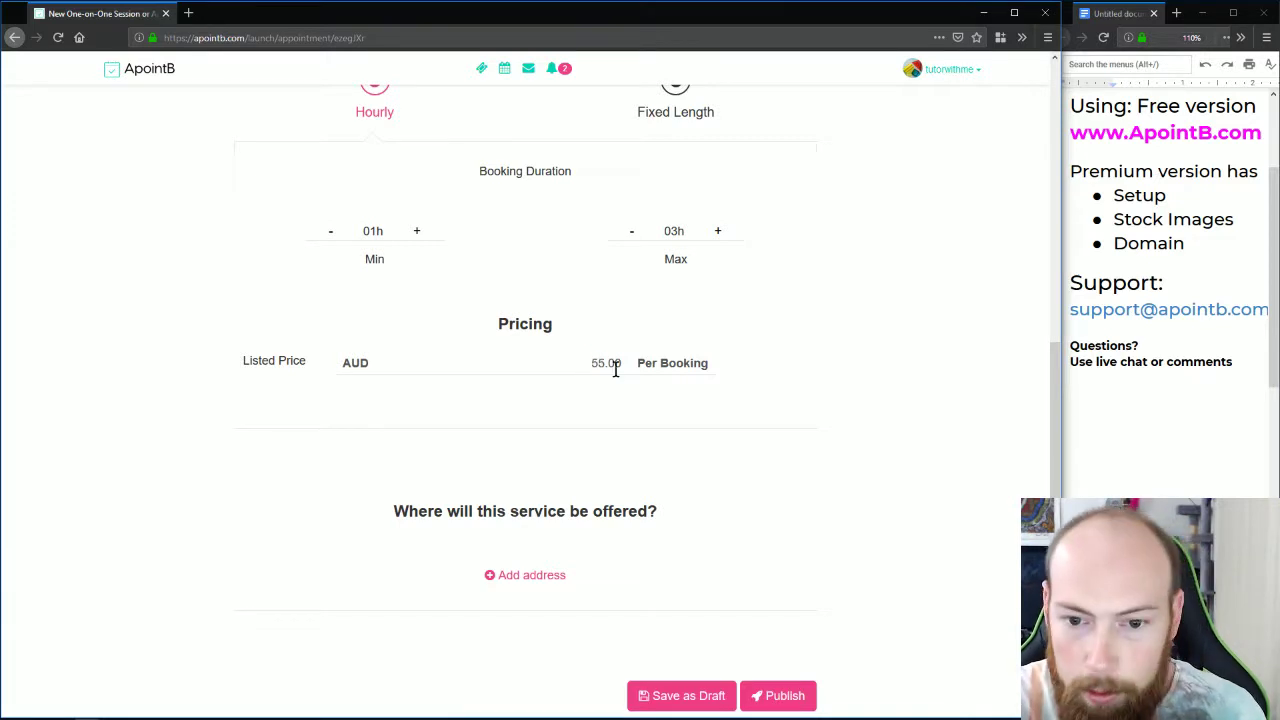
left_click(802, 355)
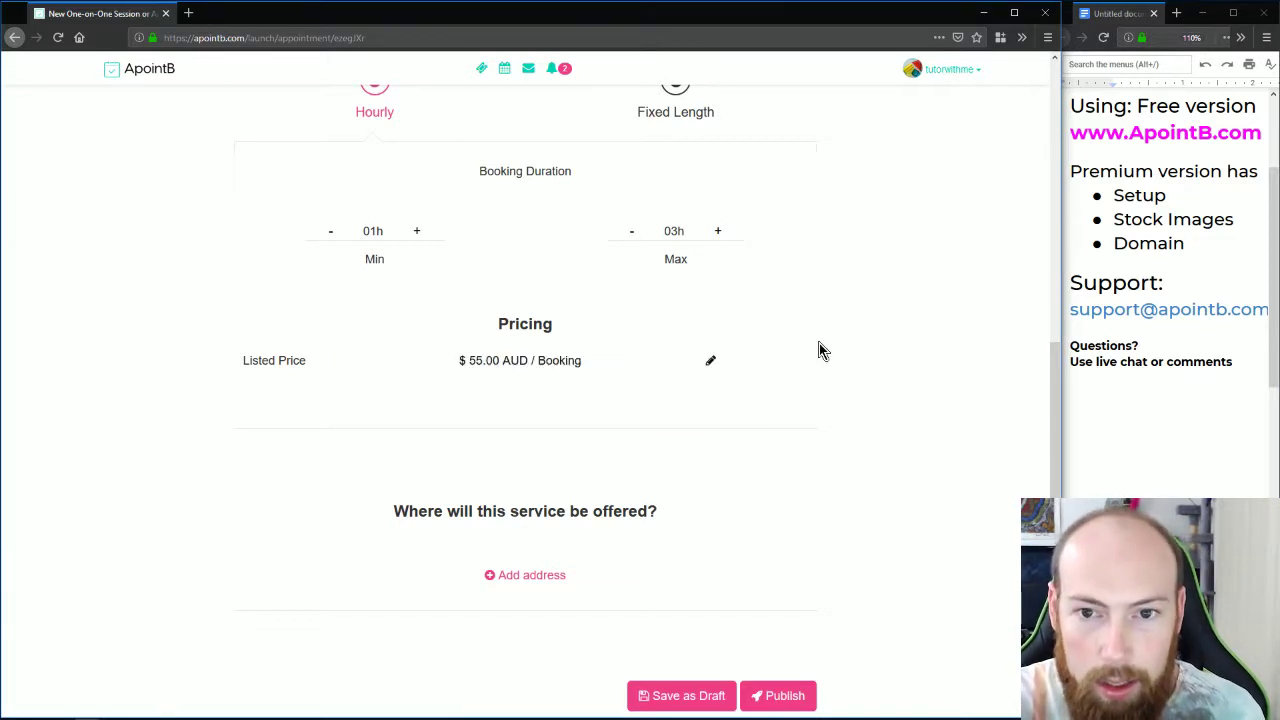
- Add the tutoring business's street address as the location where the service is offered and save it
scroll(841, 343, "down", 3)
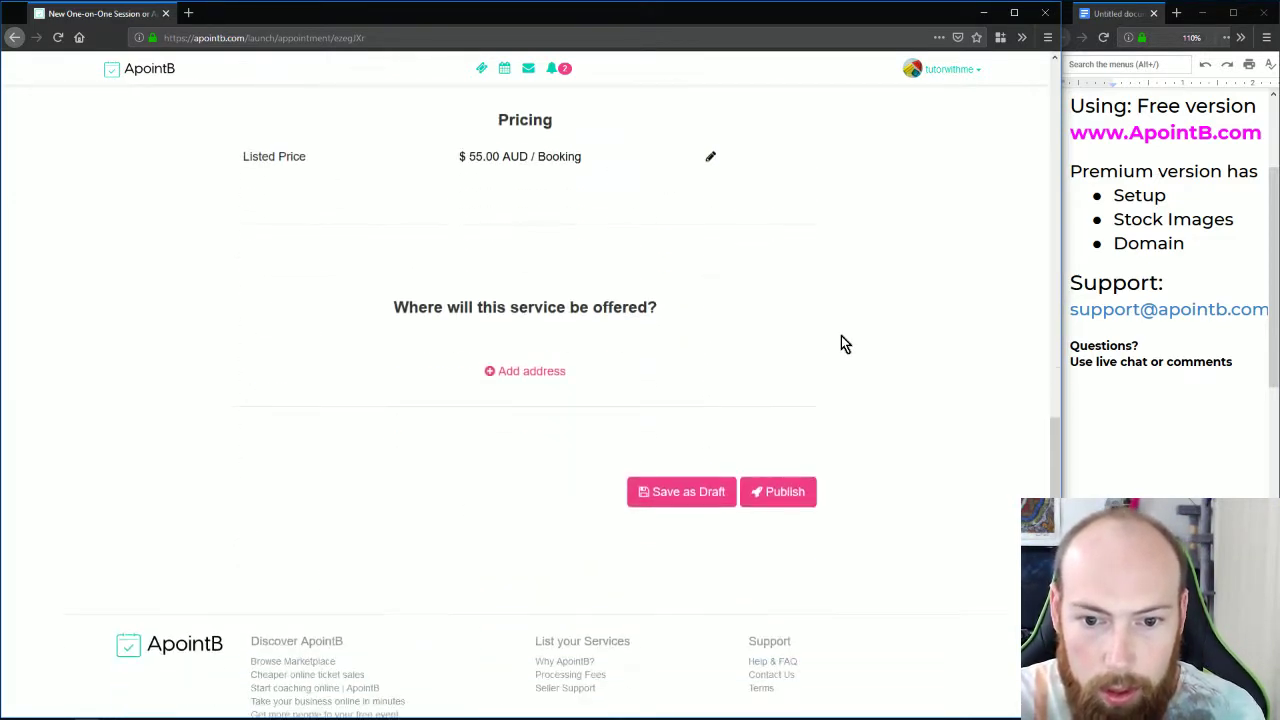
scroll(551, 343, "up", 2)
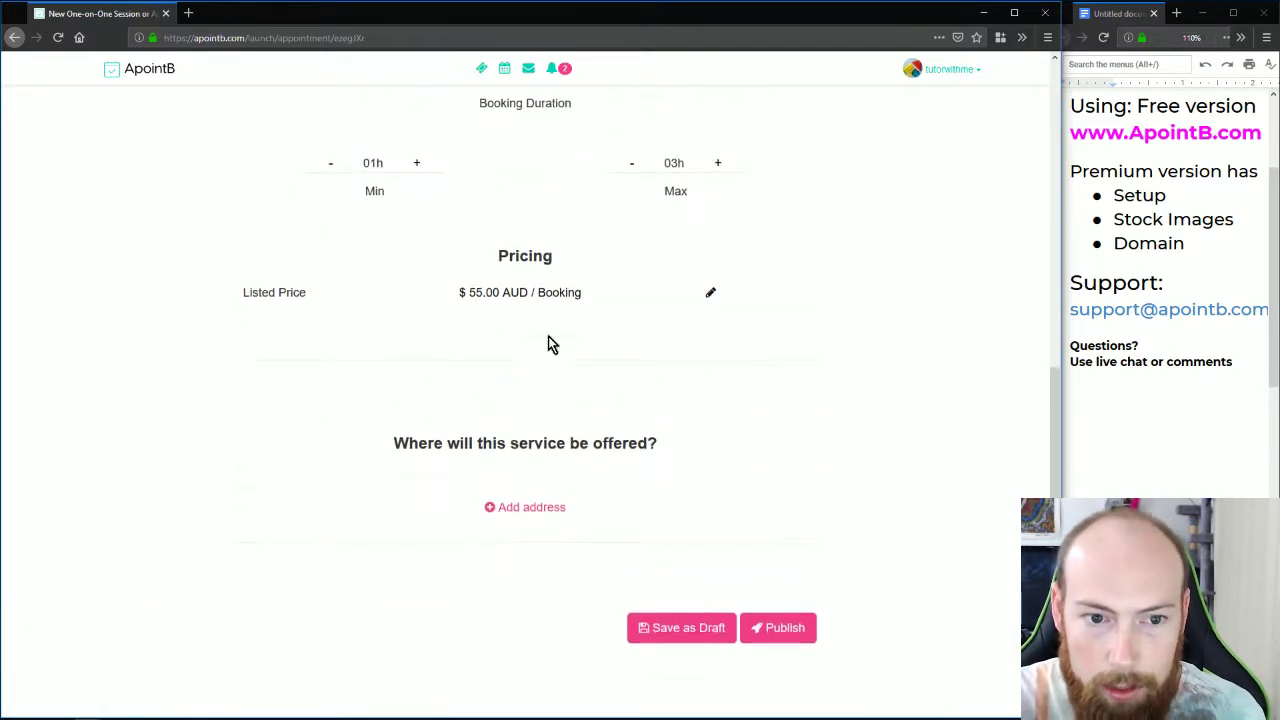
scroll(534, 477, "down", 2)
left_click(534, 373)
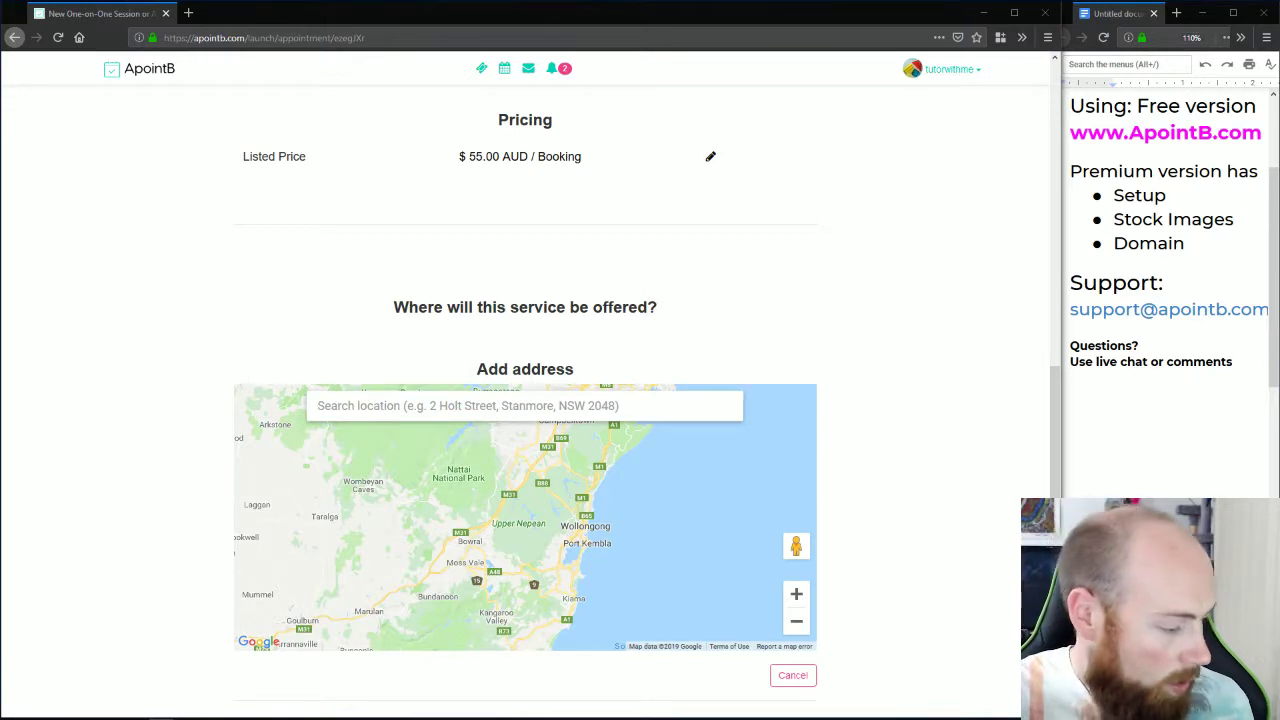
left_click(489, 409)
type("11 York St, Sydney NSW 2000")
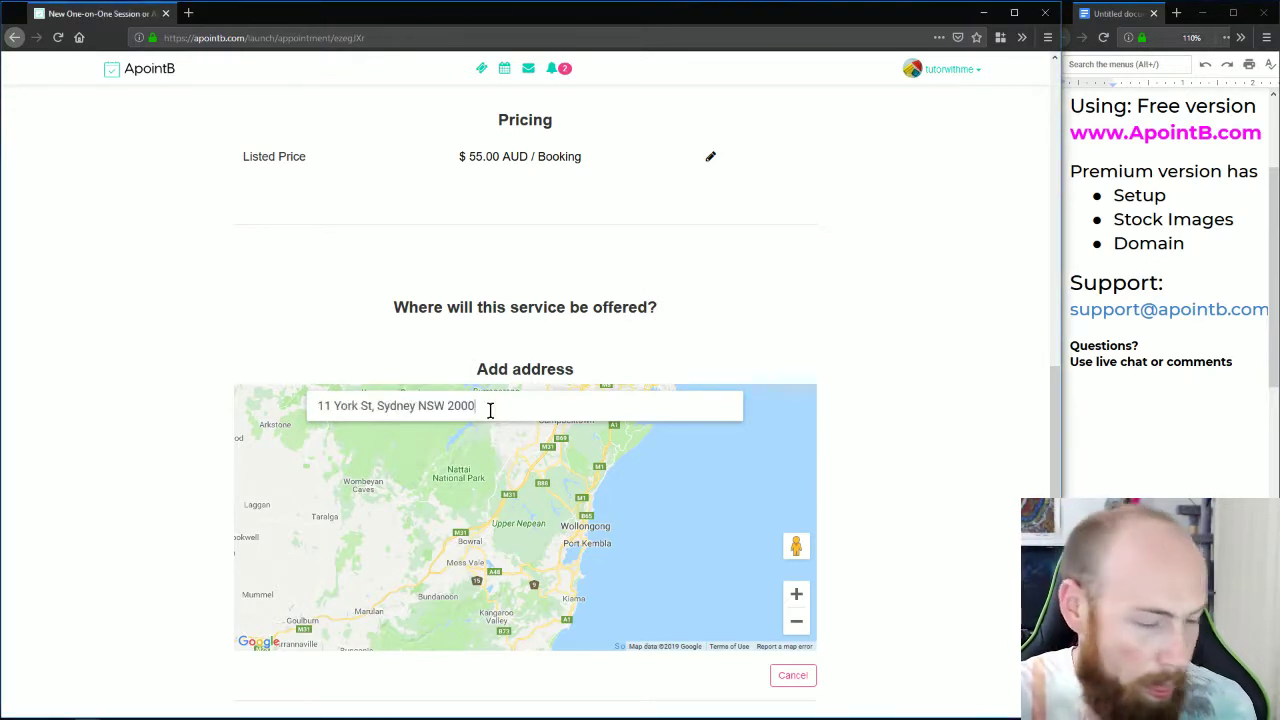
left_click(522, 434)
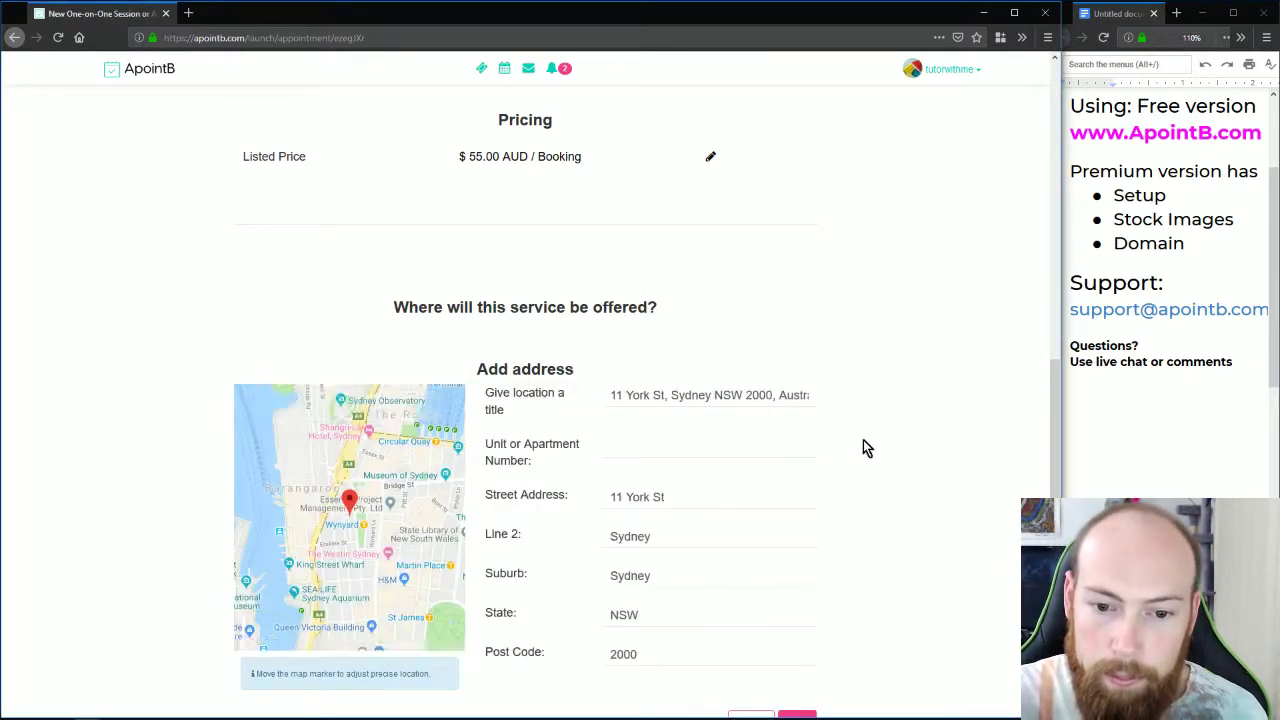
scroll(870, 440, "down", 3)
left_click(801, 452)
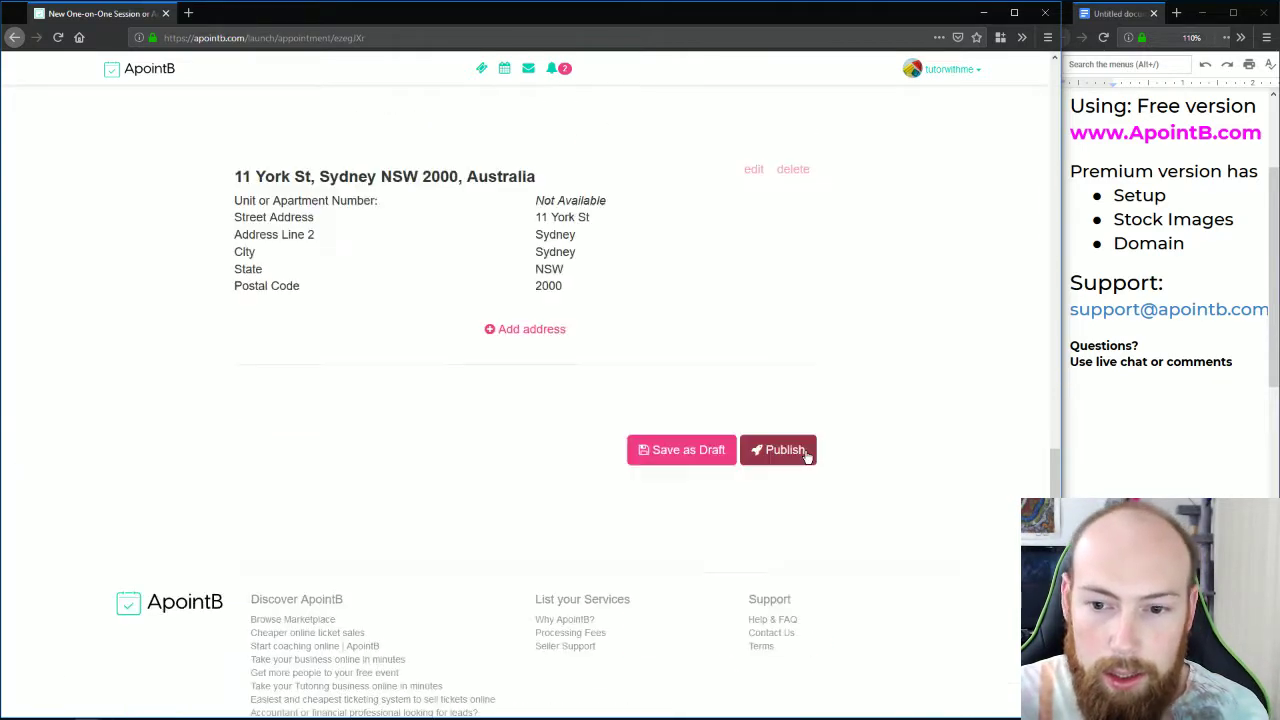
- Publish the Maths tutoring listing and check the dates and booking section on its live page
scroll(916, 372, "up", 8)
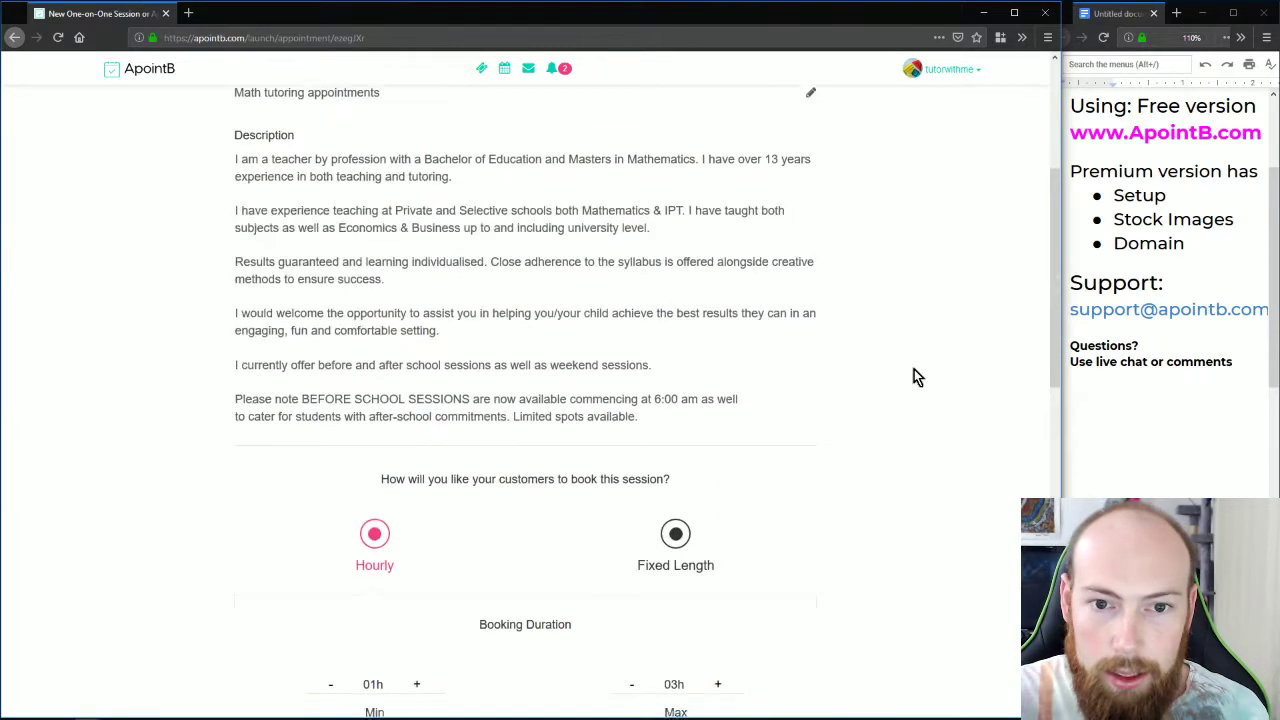
scroll(914, 376, "down", 8)
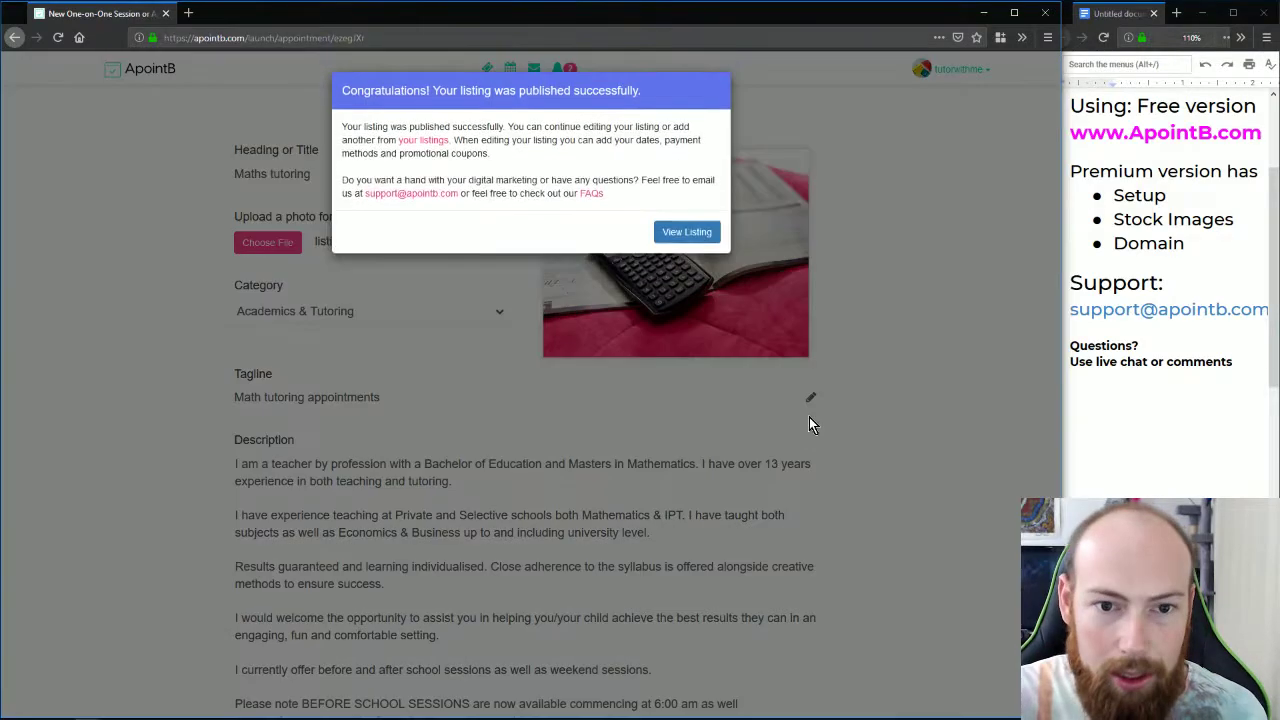
left_click(698, 232)
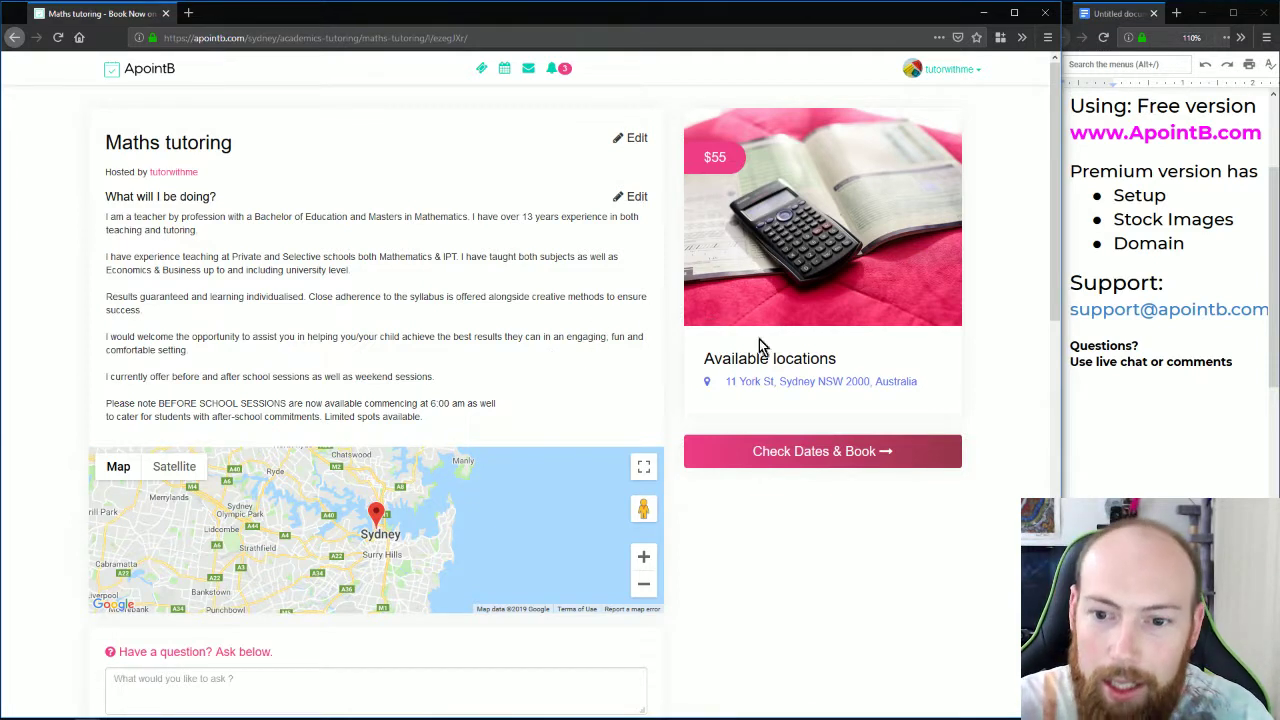
left_click(785, 453)
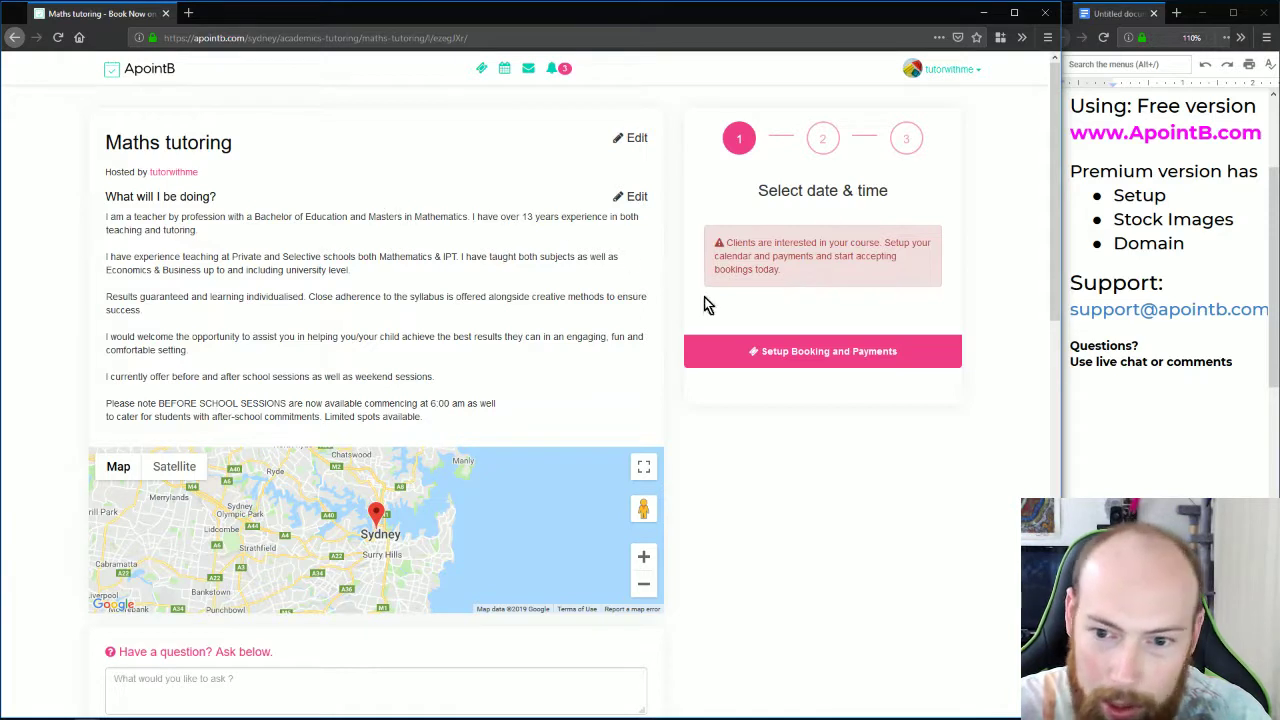
left_click(837, 366)
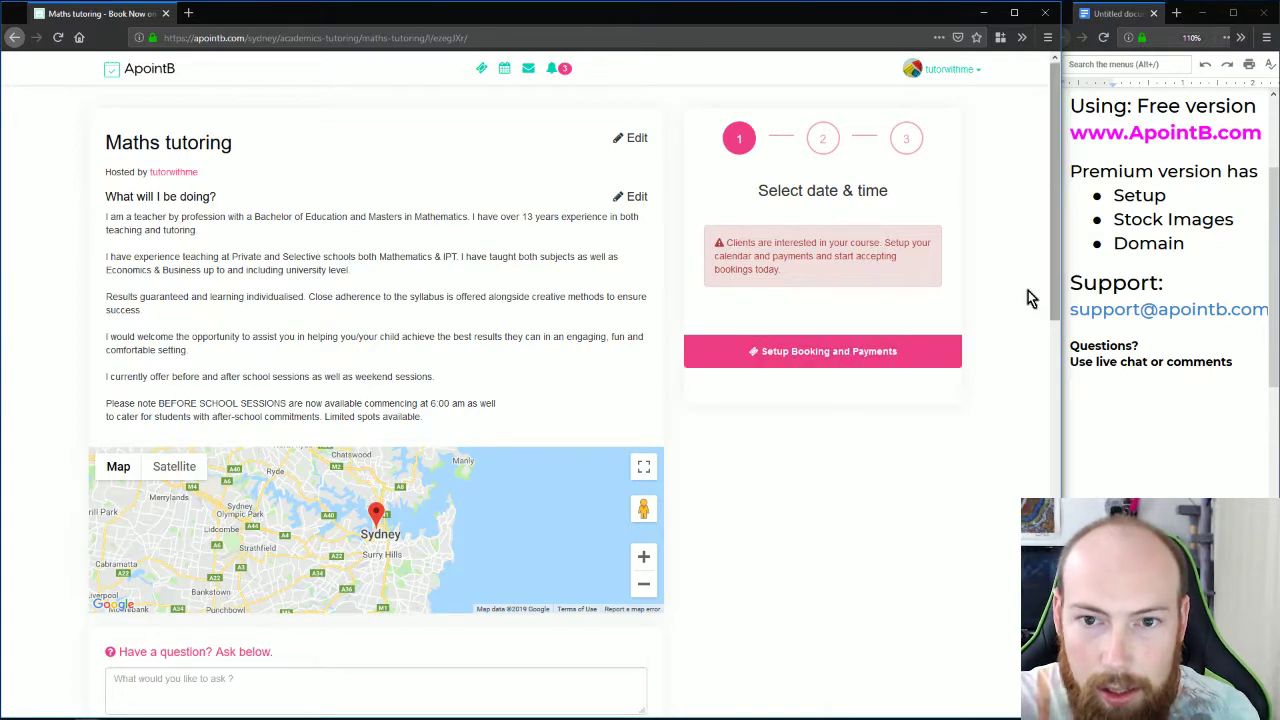
- Go to the My ApointB profile and open the Maths tutoring listing for editing
left_click(961, 72)
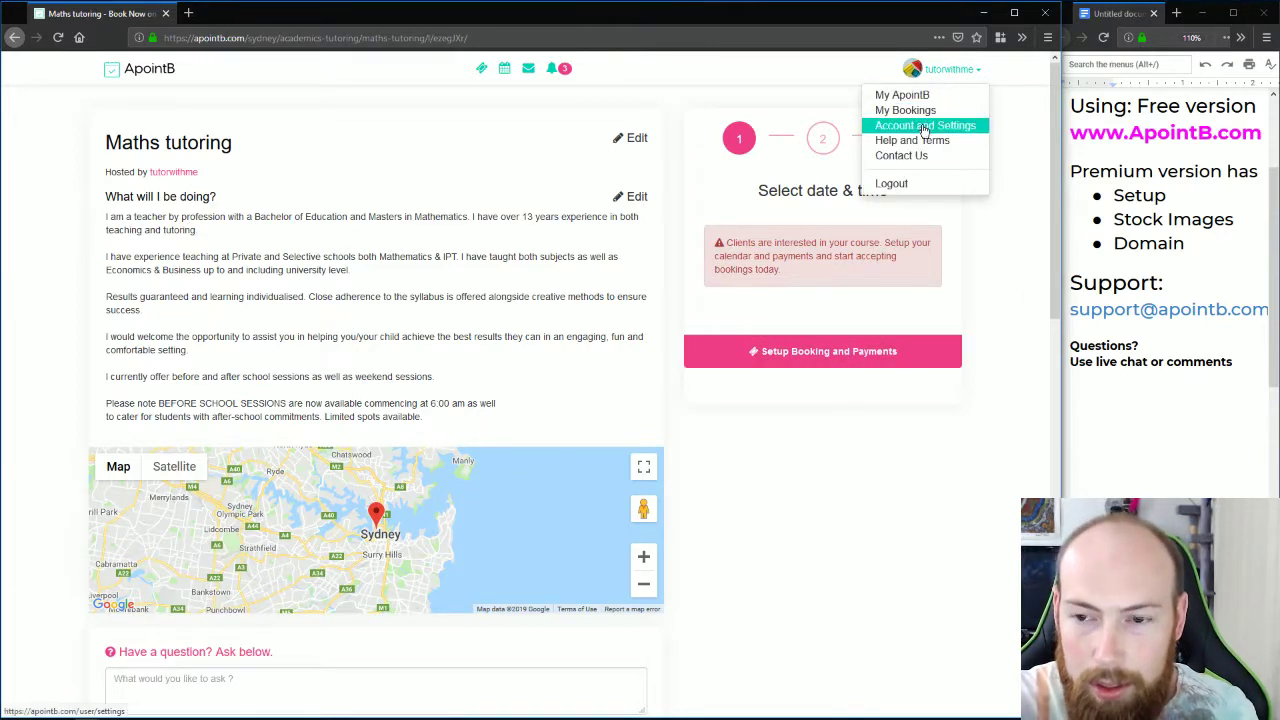
left_click(935, 97)
scroll(738, 264, "down", 6)
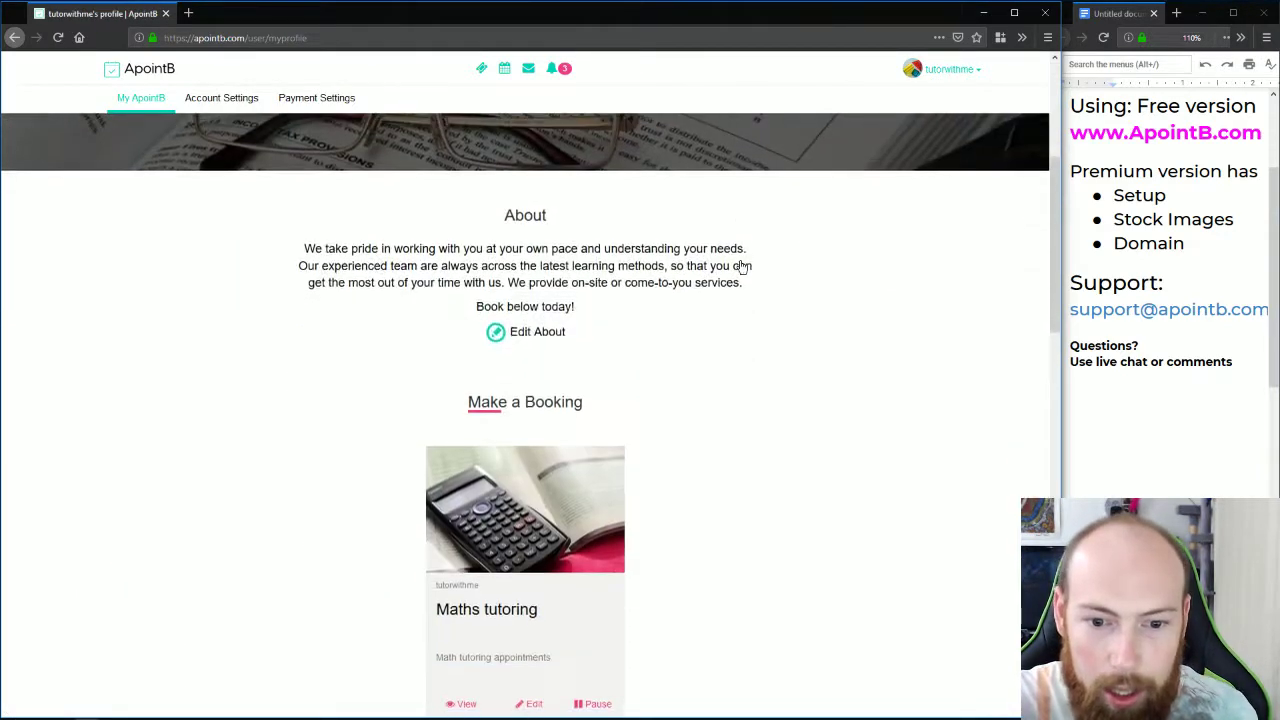
left_click(528, 436)
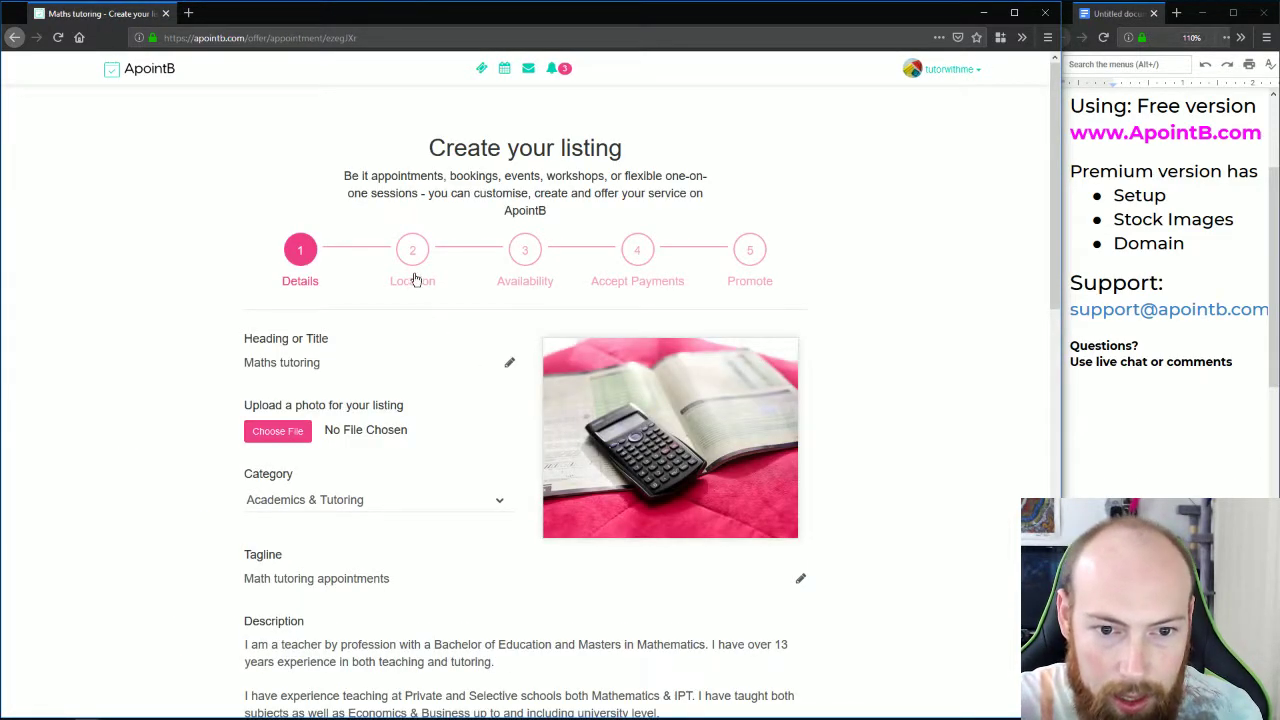
- Go to the listing's recurring availability settings and set the start time to 6:00 AM for the selected weekdays
left_click(411, 256)
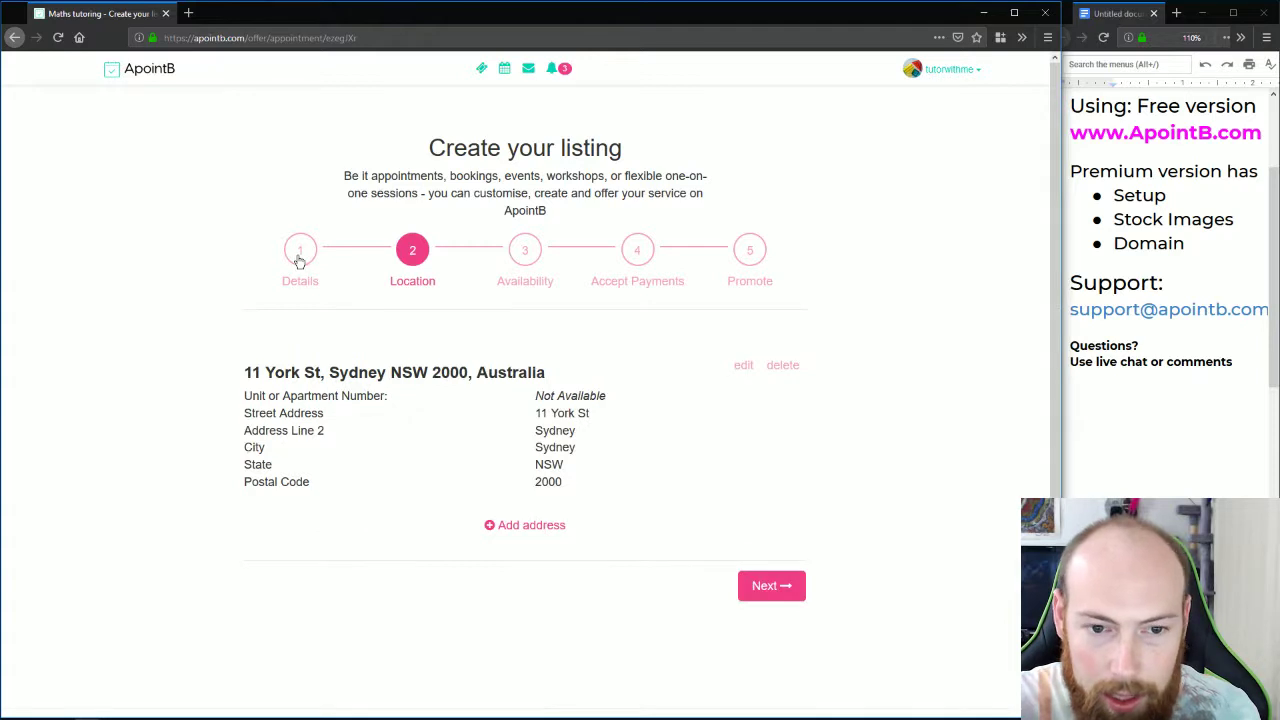
left_click(526, 249)
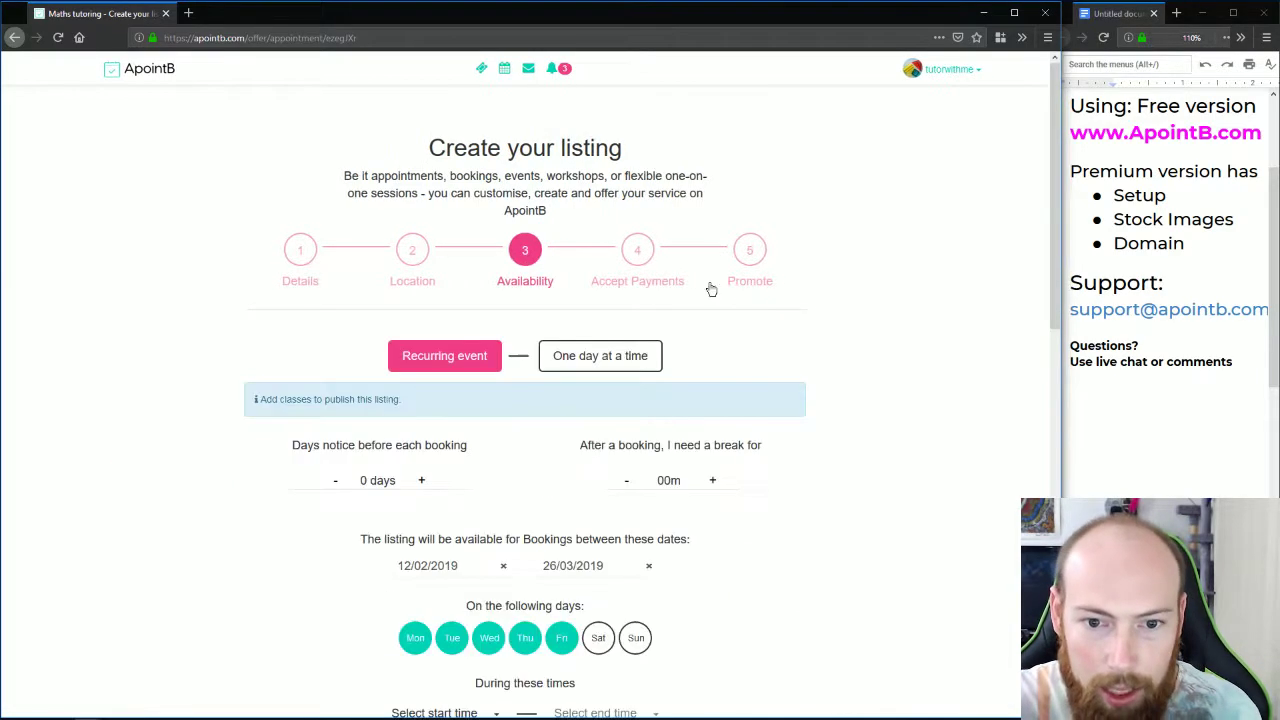
scroll(735, 307, "down", 1)
scroll(736, 307, "down", 4)
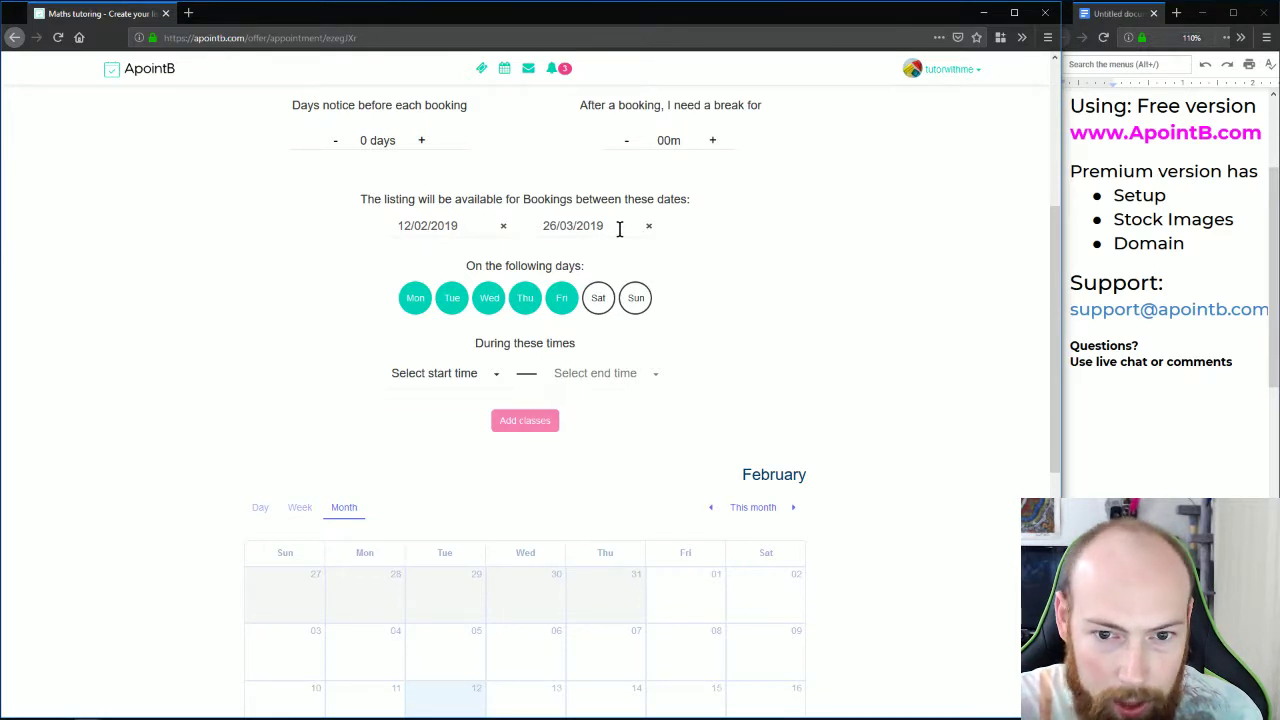
left_click(477, 374)
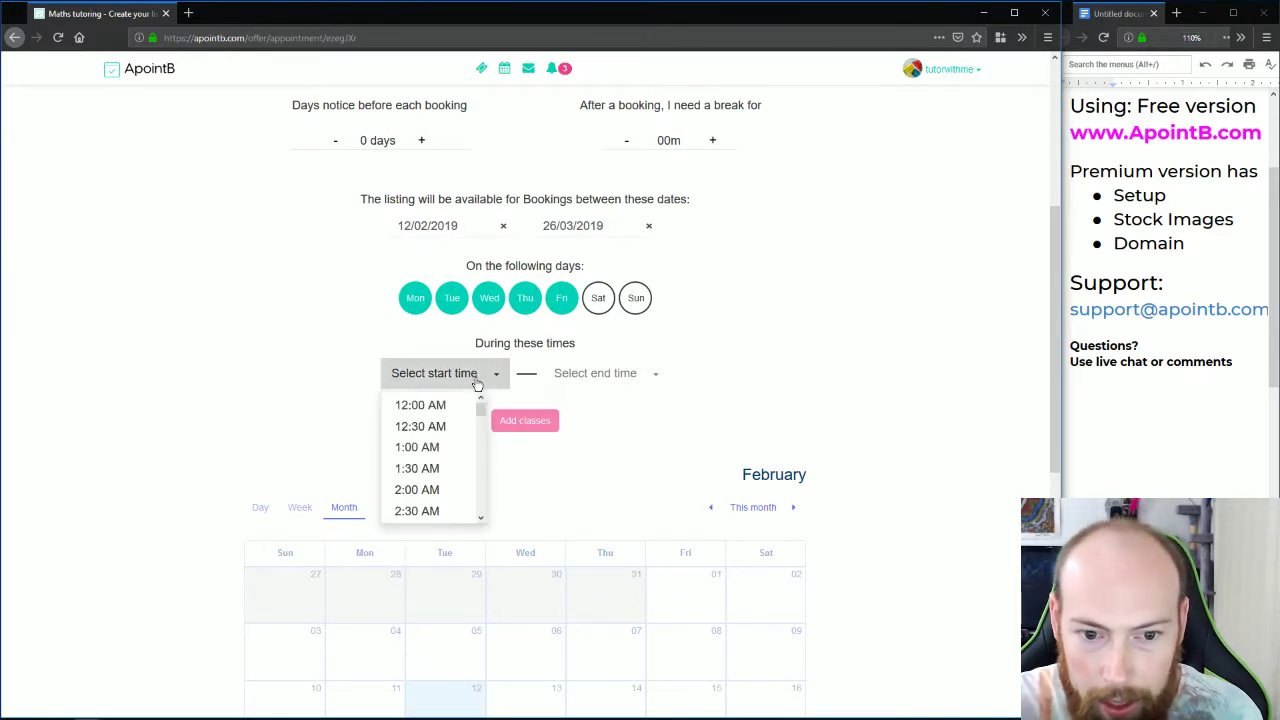
scroll(455, 450, "down", 3)
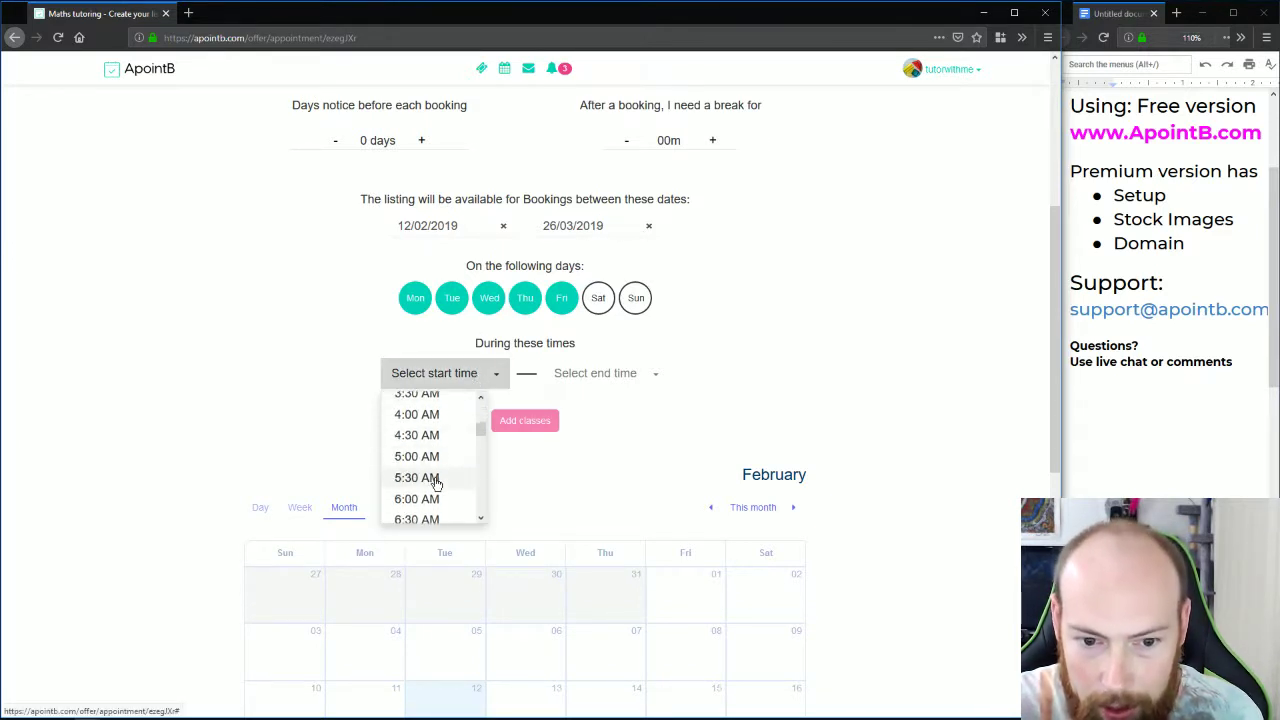
left_click(437, 496)
- Set the end time to 9:00 PM and add the Maths tutoring classes to the schedule
left_click(543, 372)
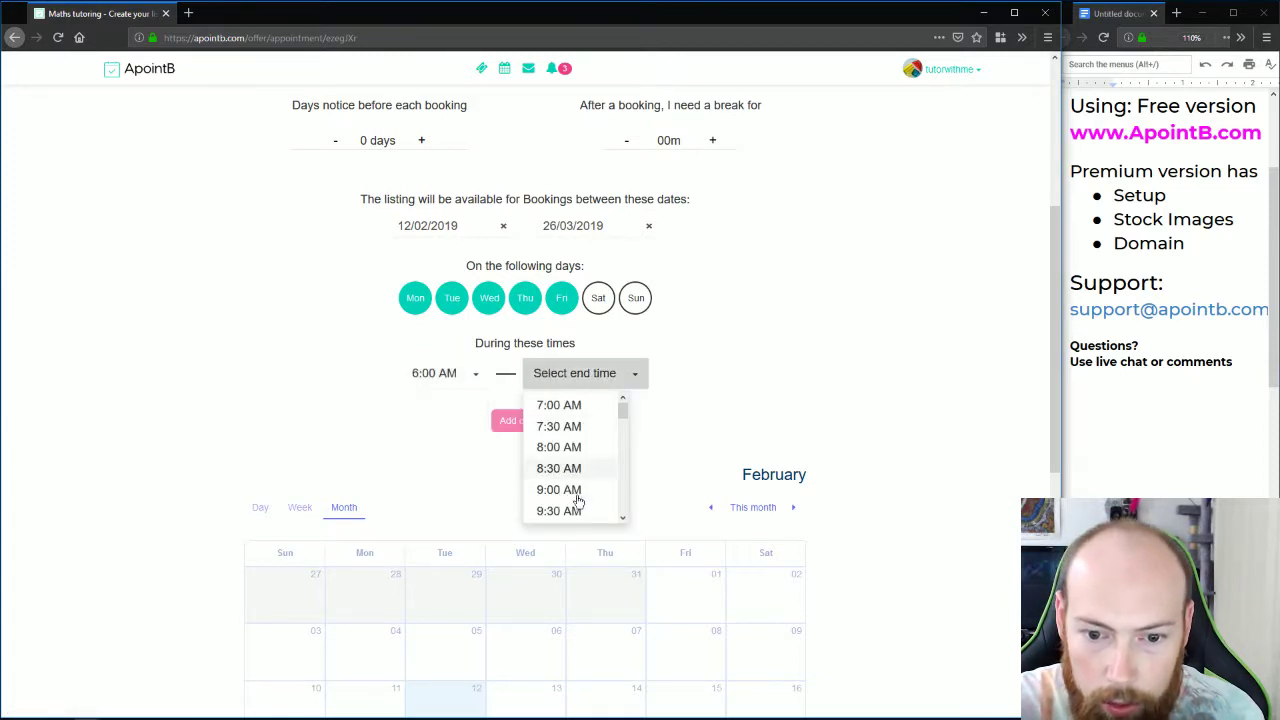
scroll(586, 472, "down", 5)
scroll(586, 472, "down", 6)
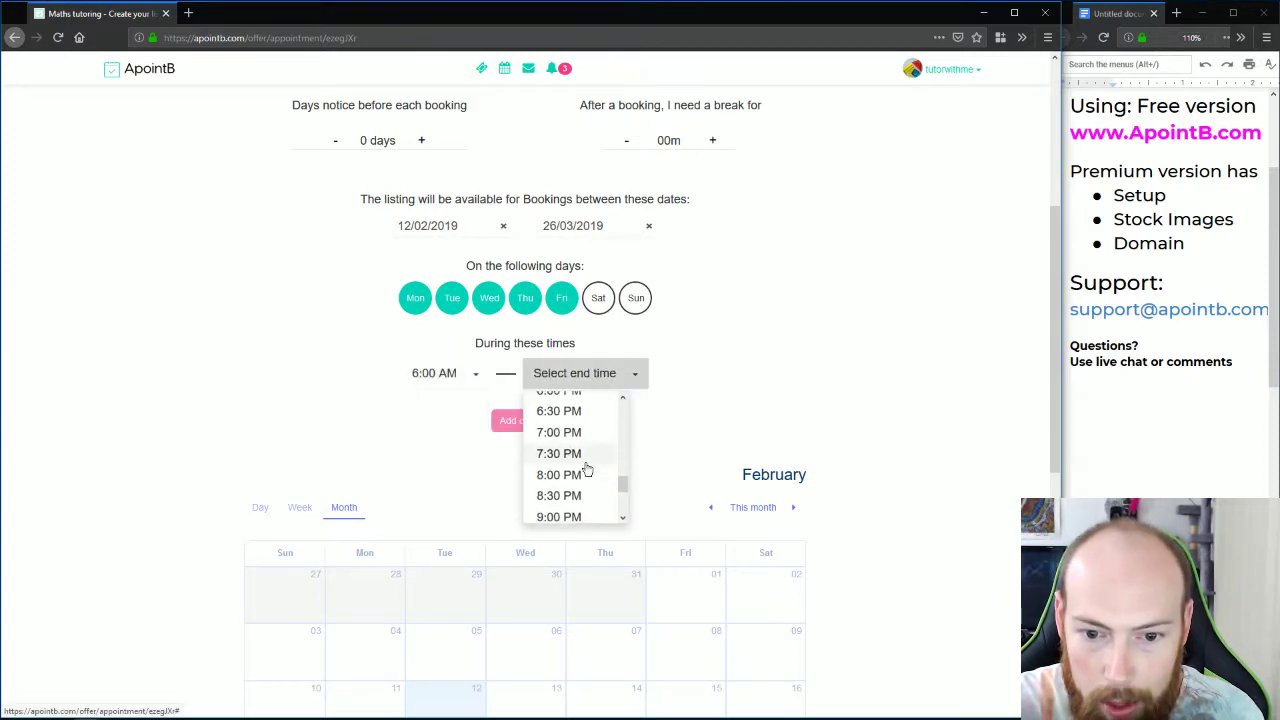
scroll(586, 470, "down", 1)
left_click(572, 438)
left_click(540, 425)
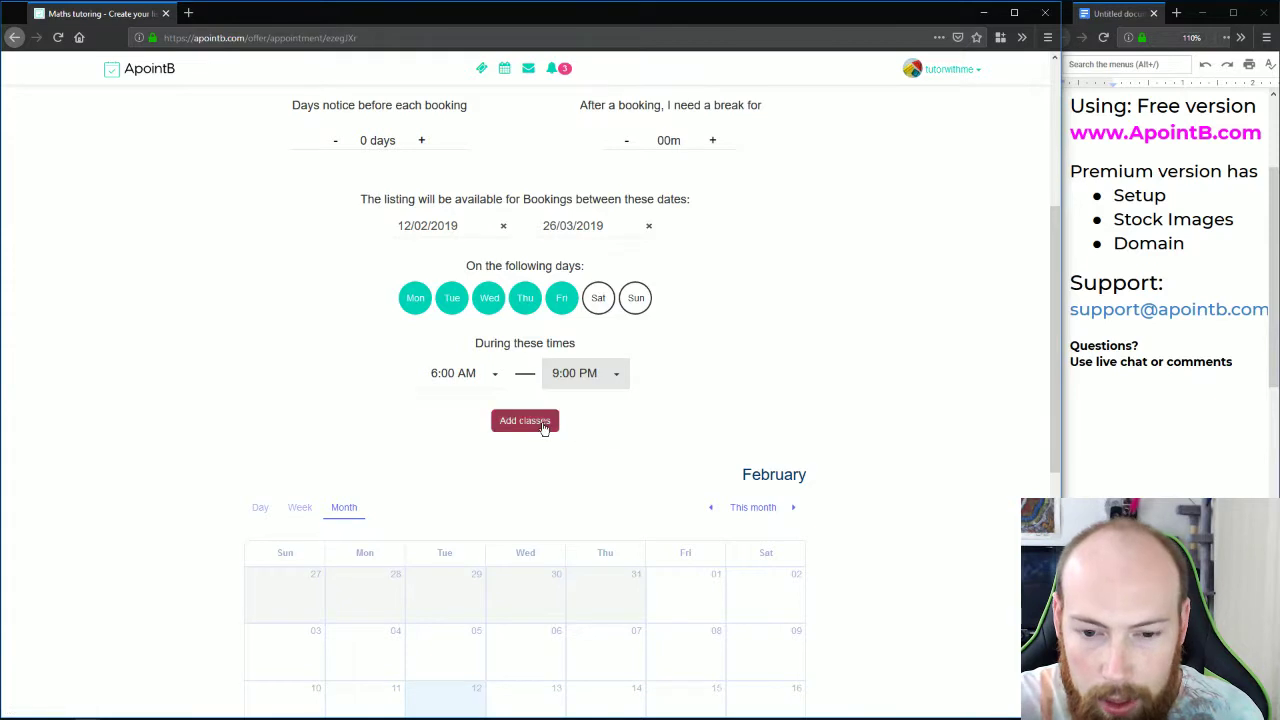
- Check the scheduled classes in the February and March calendars and continue to the online payments setup
scroll(798, 320, "down", 3)
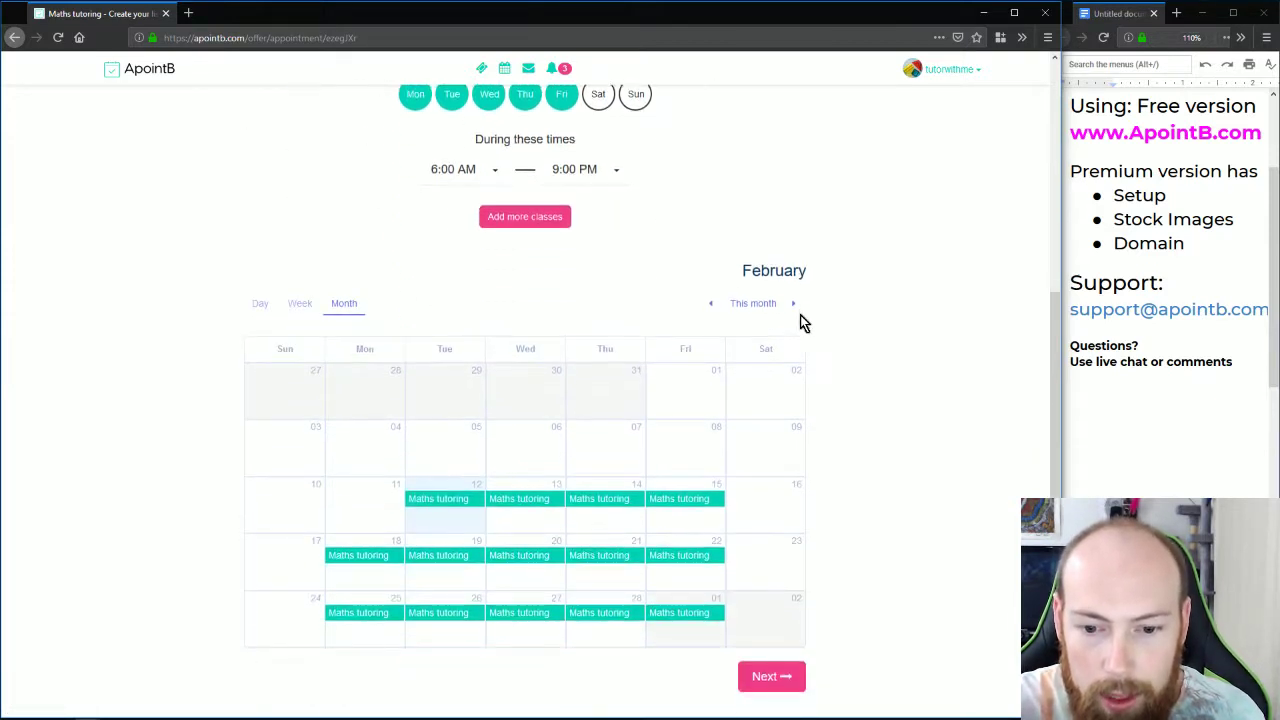
left_click(793, 303)
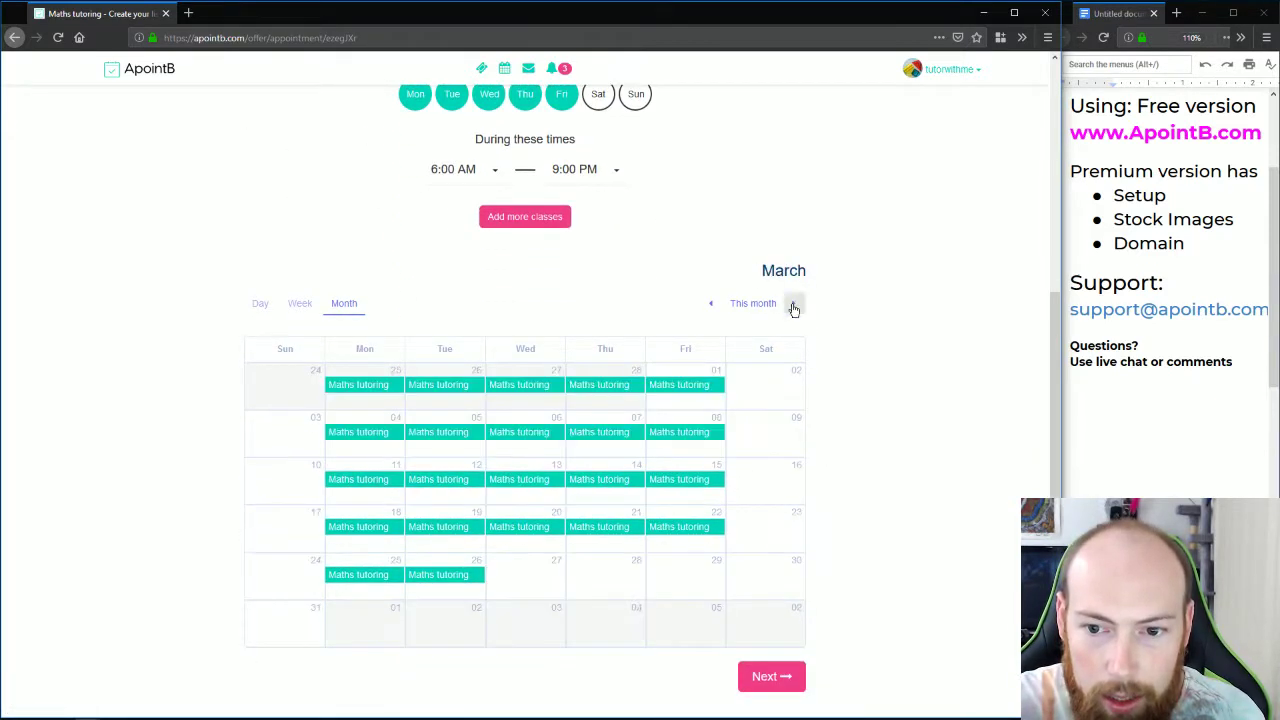
left_click(712, 300)
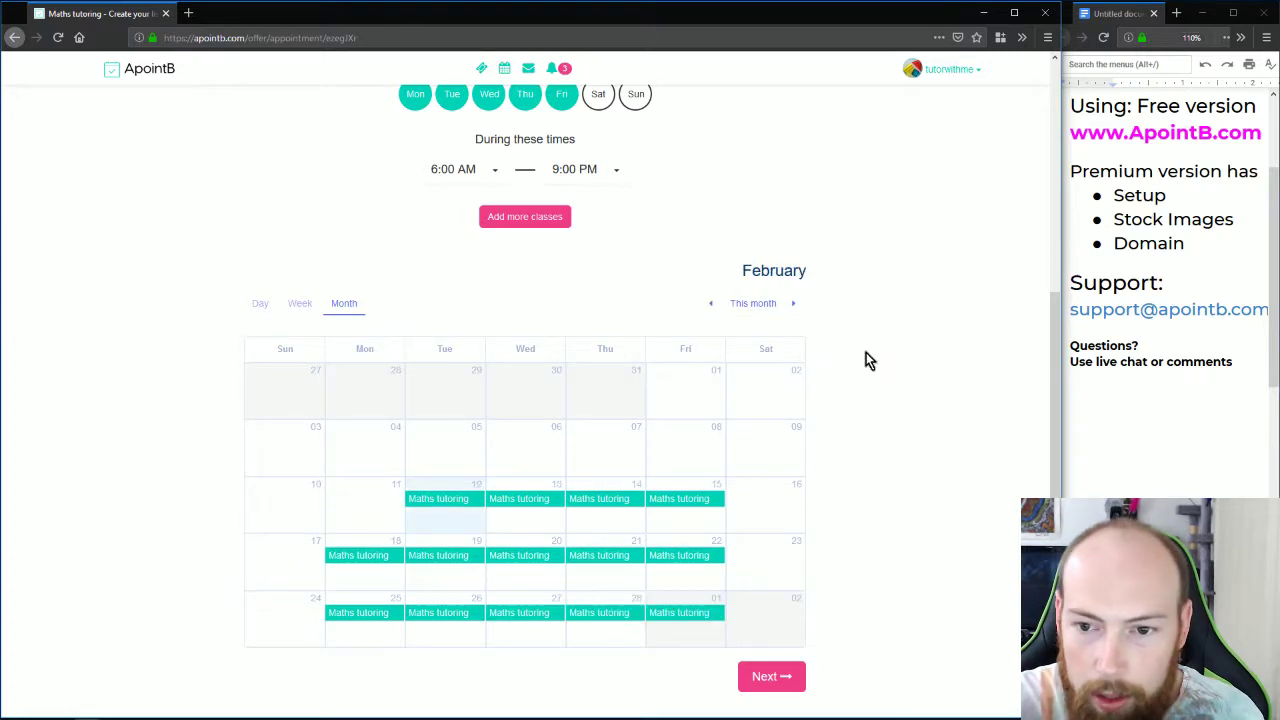
scroll(928, 280, "up", 2)
scroll(928, 285, "down", 2)
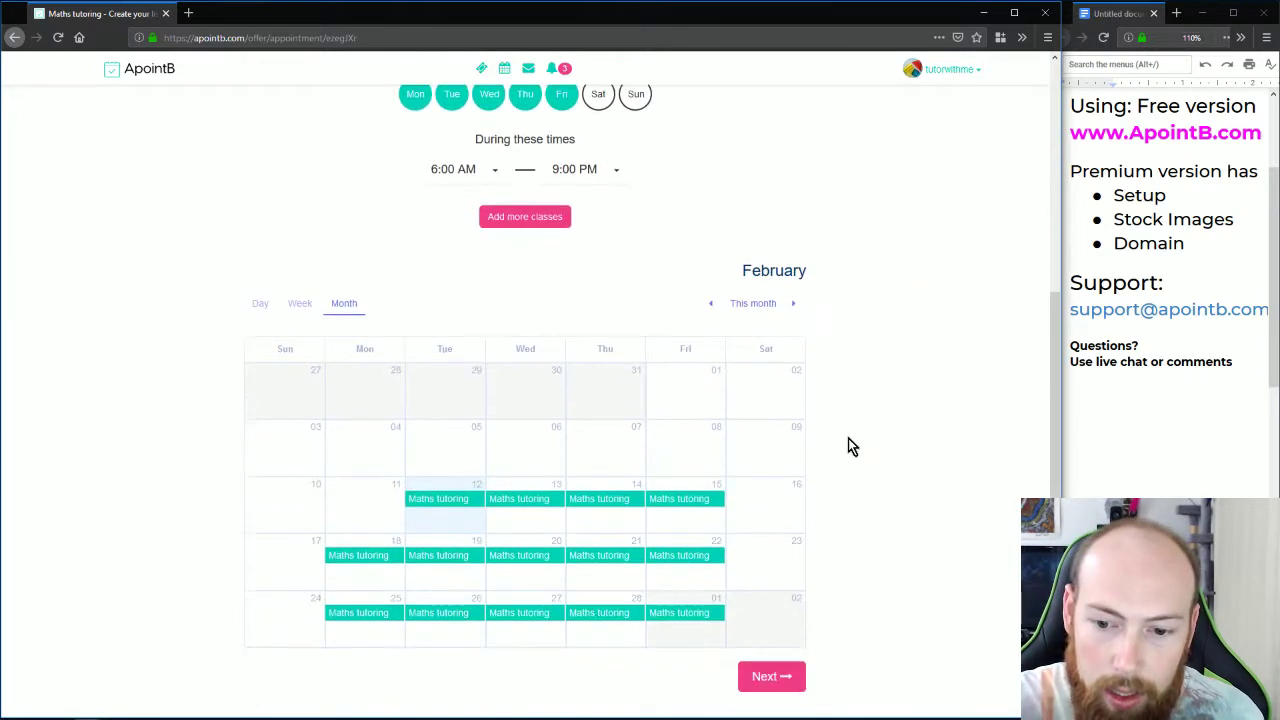
left_click(768, 677)
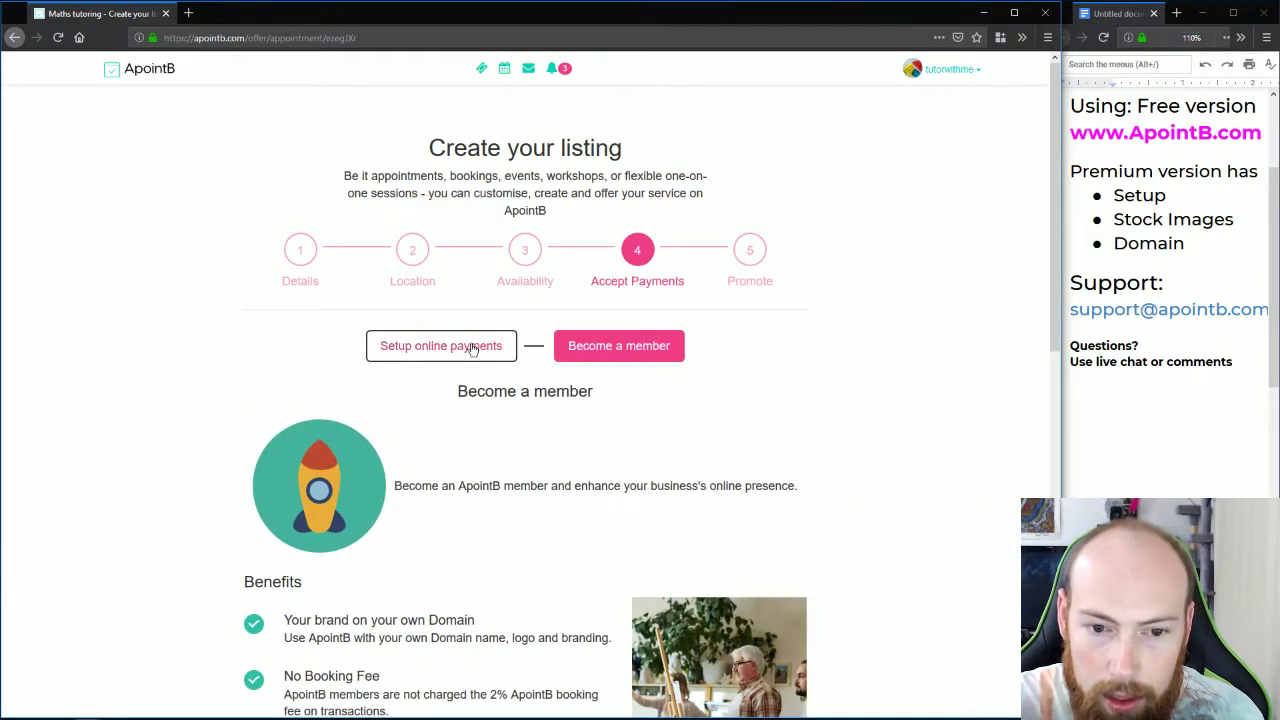
left_click(490, 350)
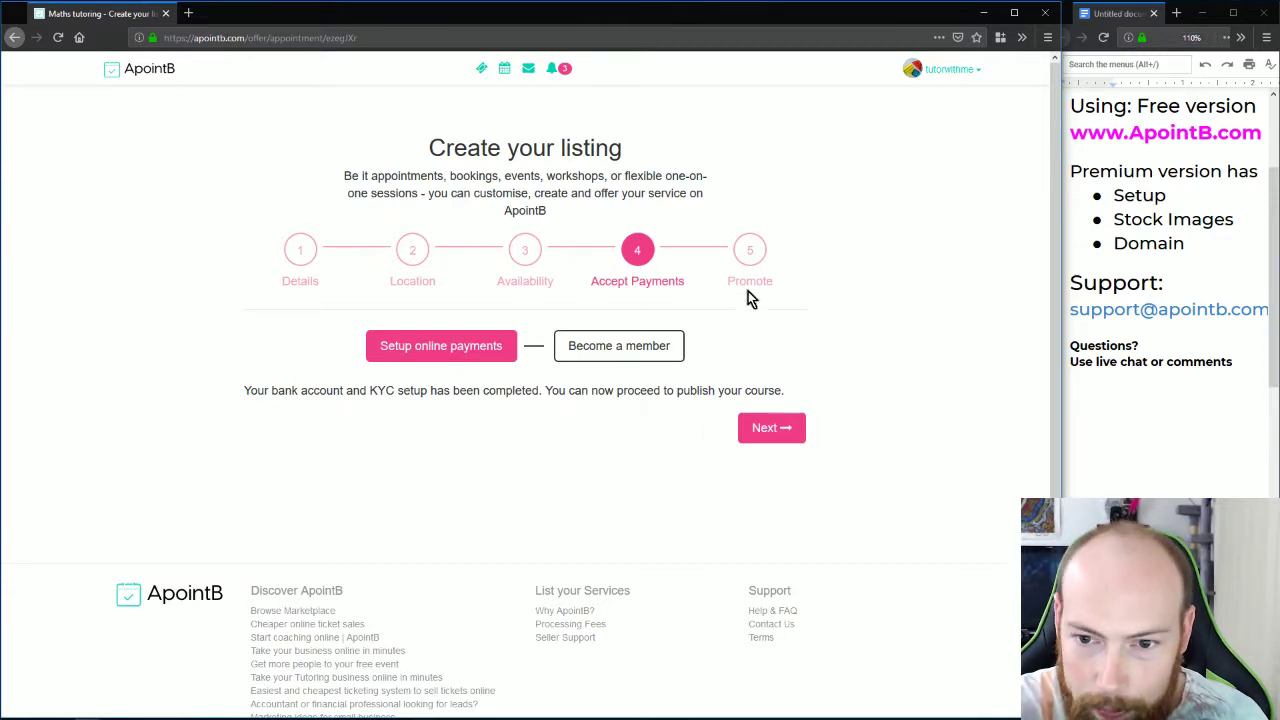
- Review the listing's promotion options, including its direct URL, discount coupon, coupon link and listing boost
left_click(750, 262)
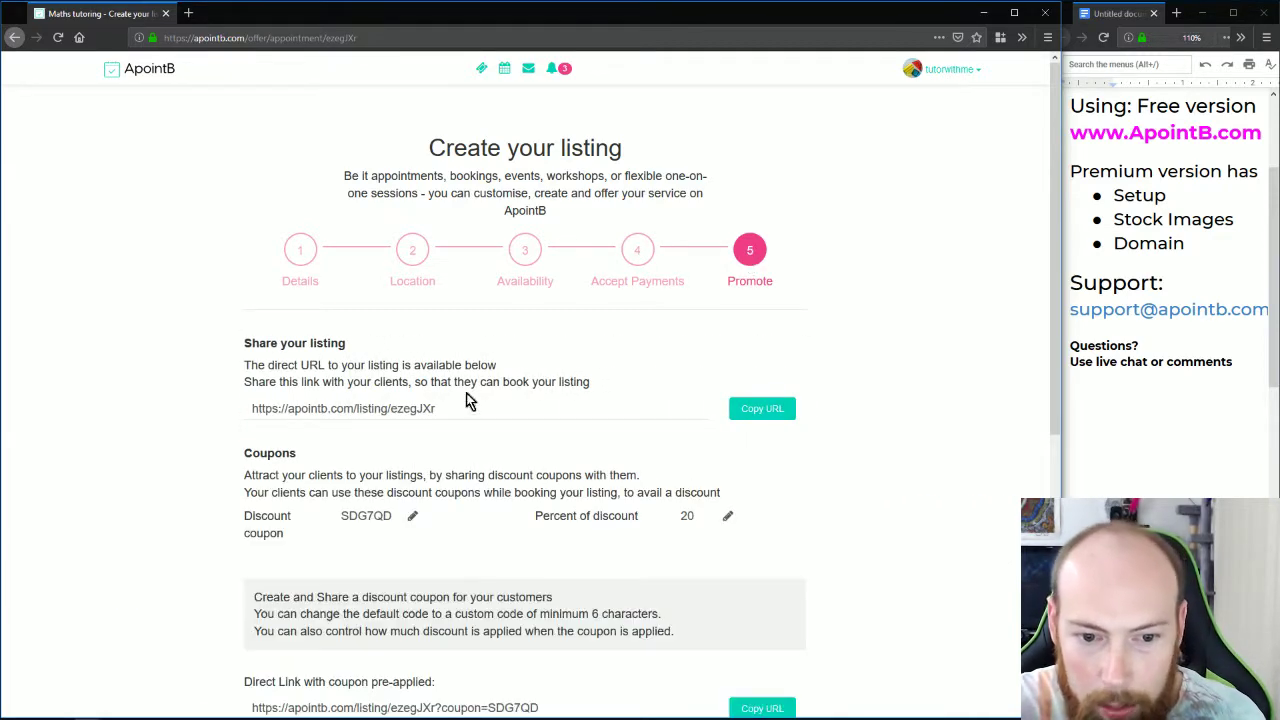
scroll(600, 508, "down", 2)
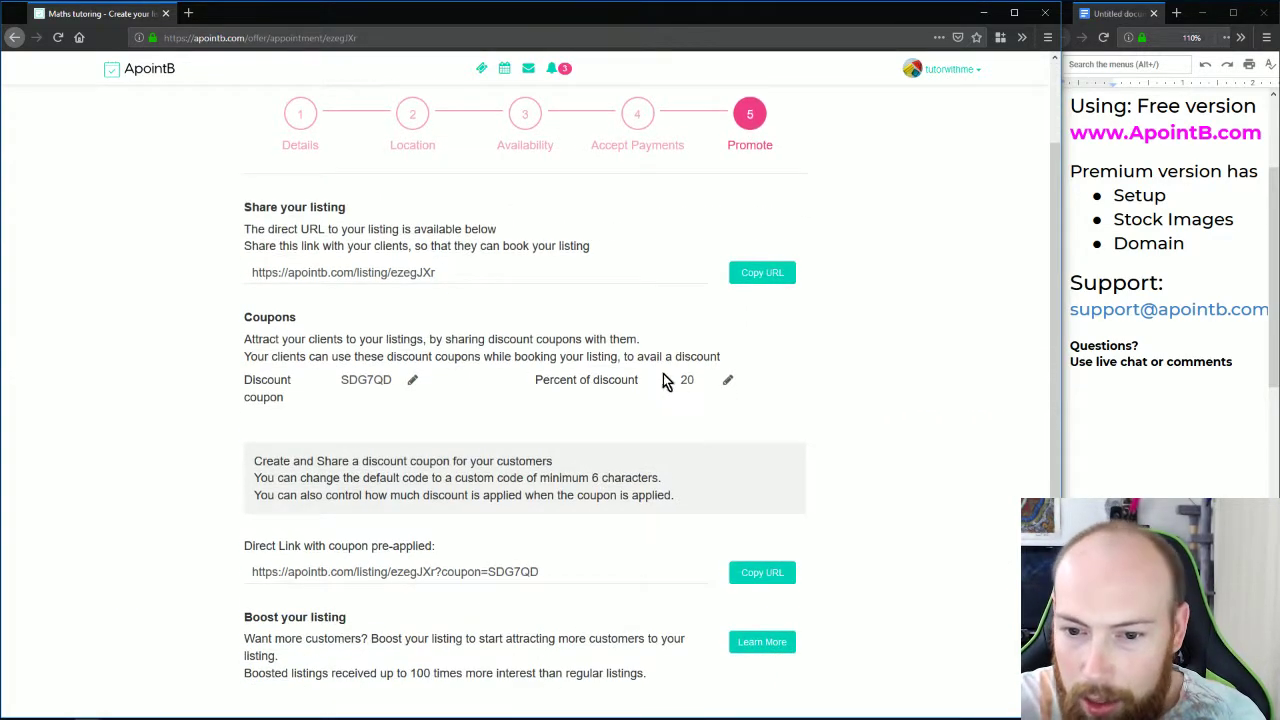
left_click_drag(440, 276, 242, 274)
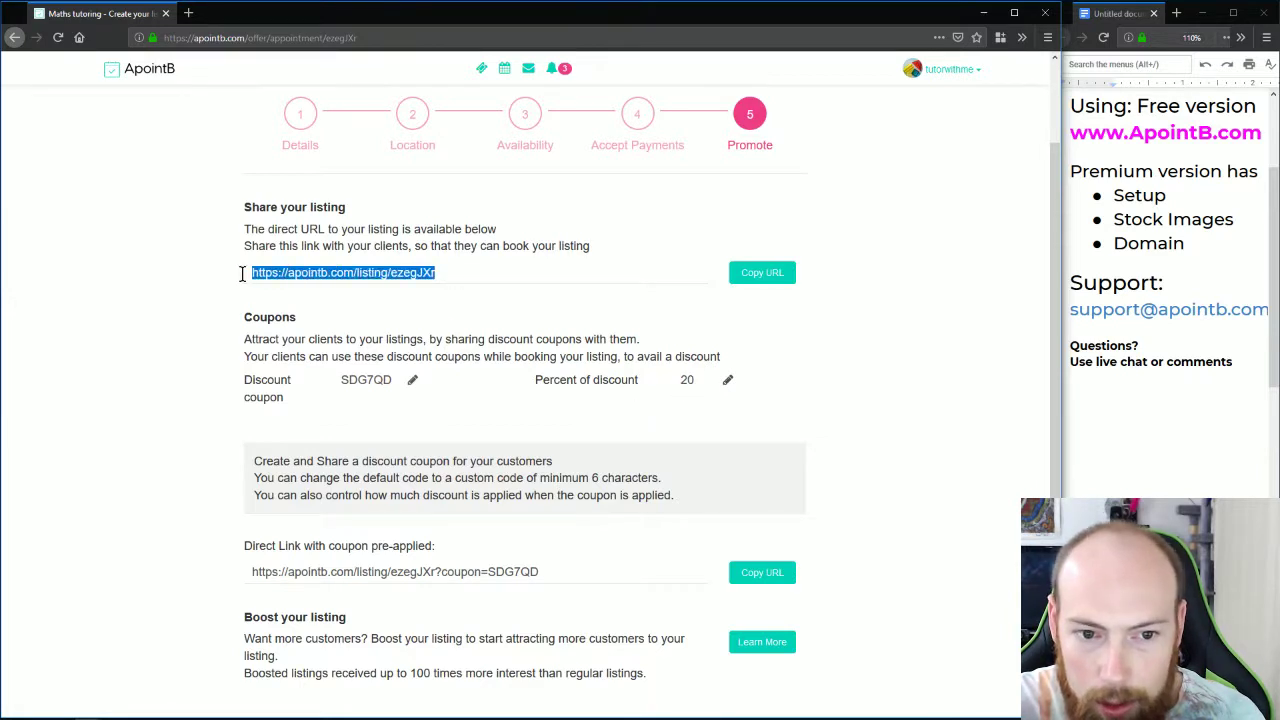
scroll(527, 276, "down", 2)
left_click_drag(555, 438, 211, 438)
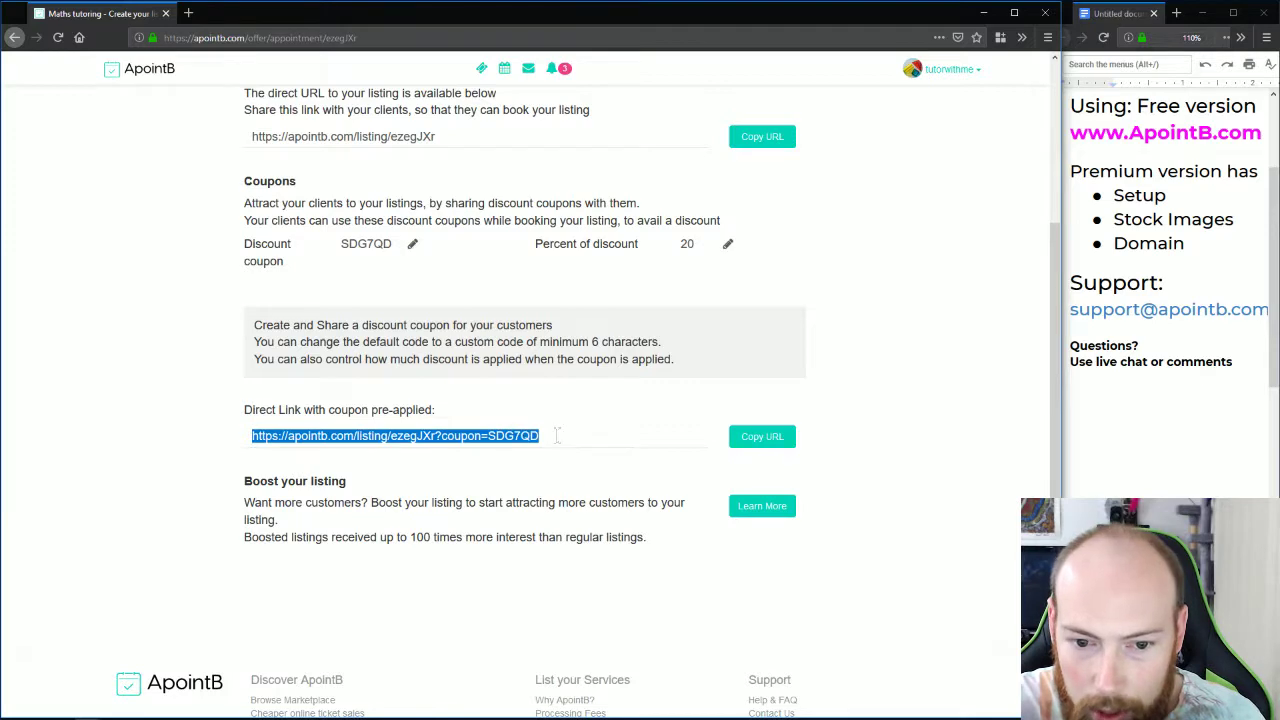
scroll(931, 391, "down", 3)
scroll(929, 336, "up", 6)
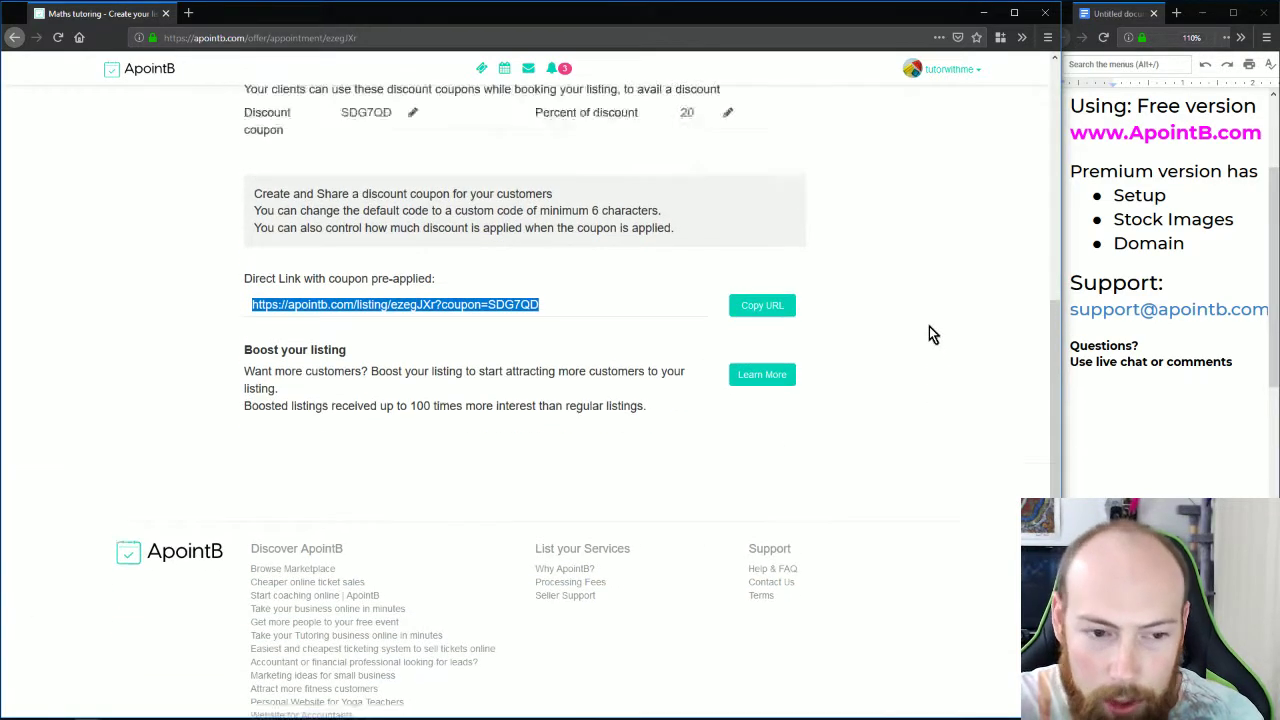
scroll(572, 570, "down", 2)
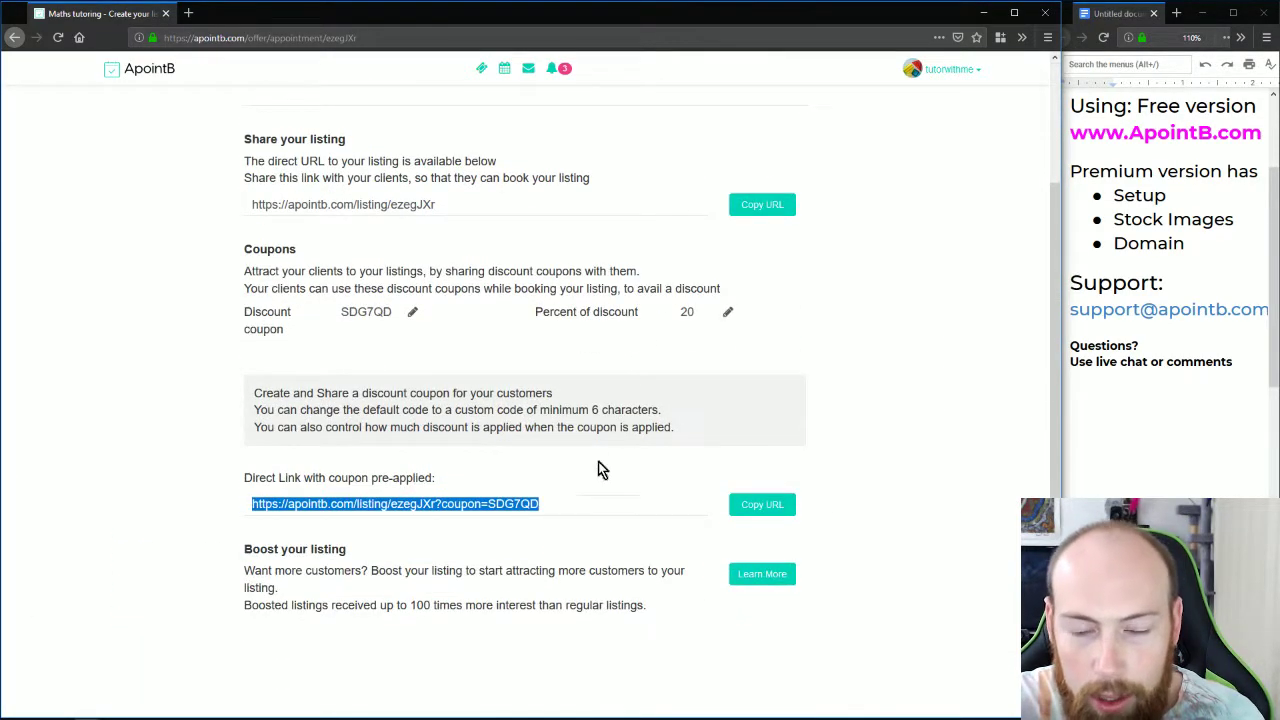
scroll(600, 466, "up", 3)
scroll(605, 448, "down", 3)
scroll(610, 450, "up", 3)
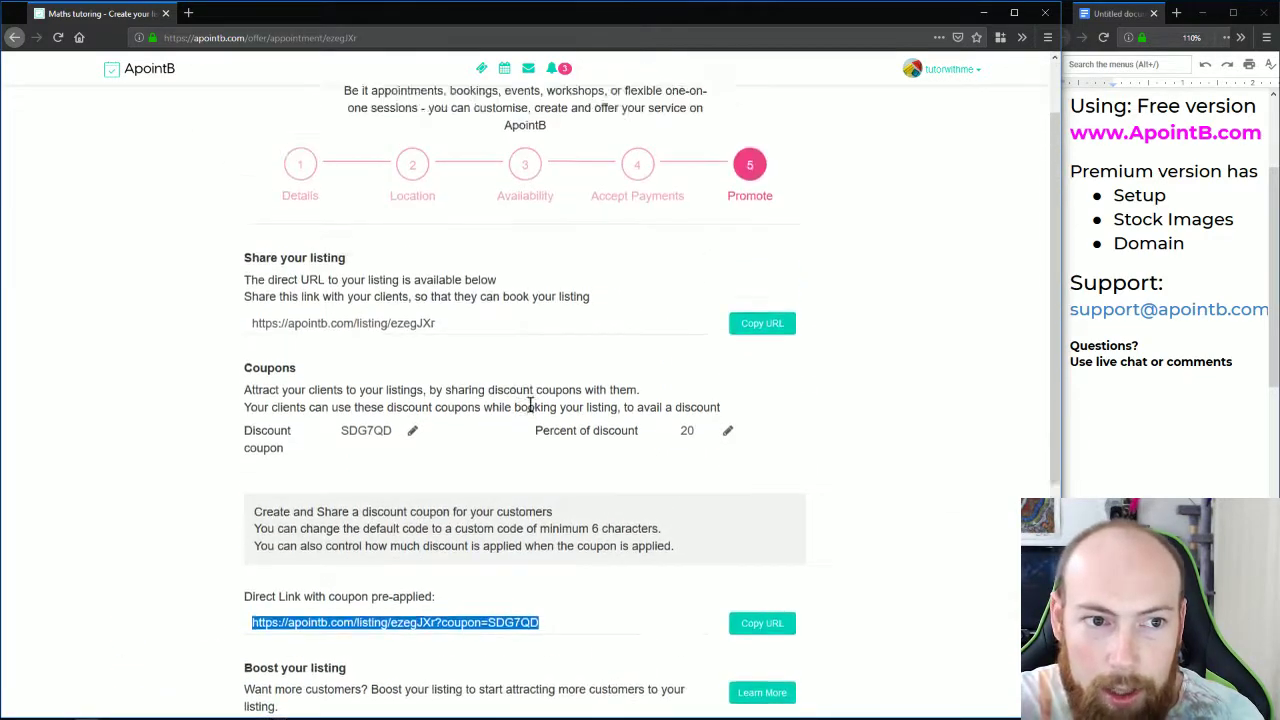
left_click(692, 524)
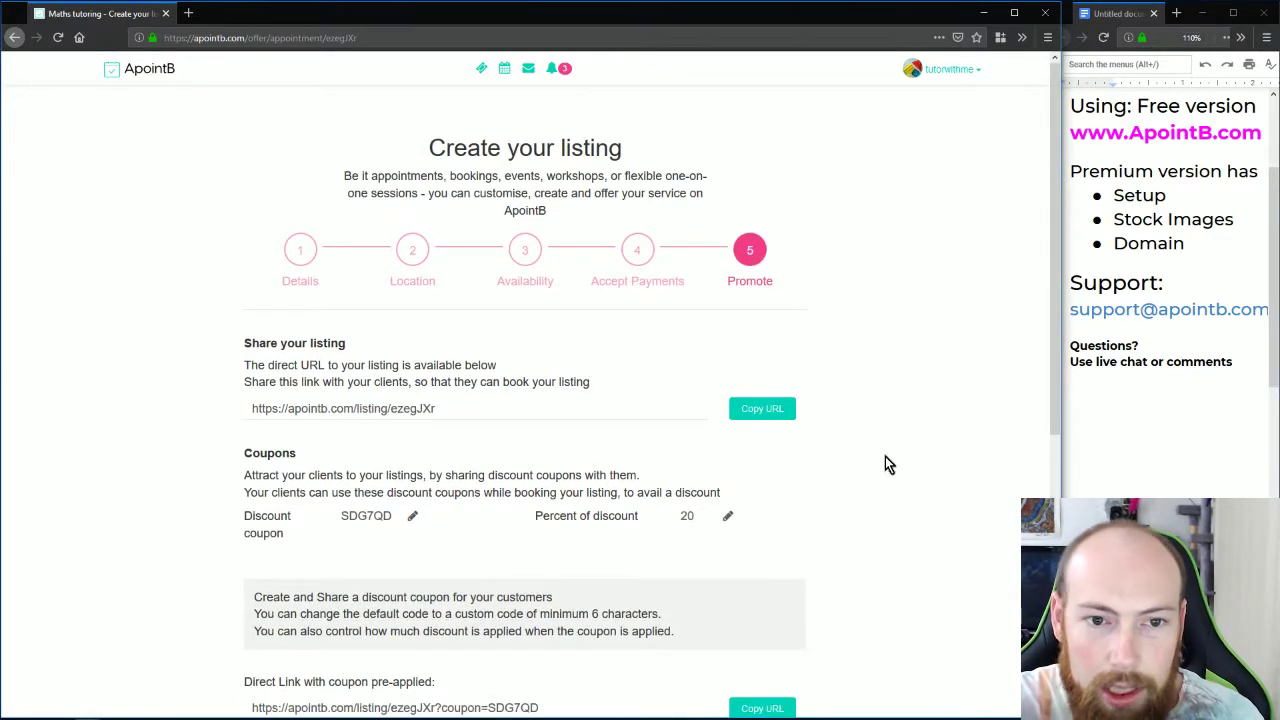
scroll(970, 316, "down", 7)
scroll(960, 318, "up", 7)
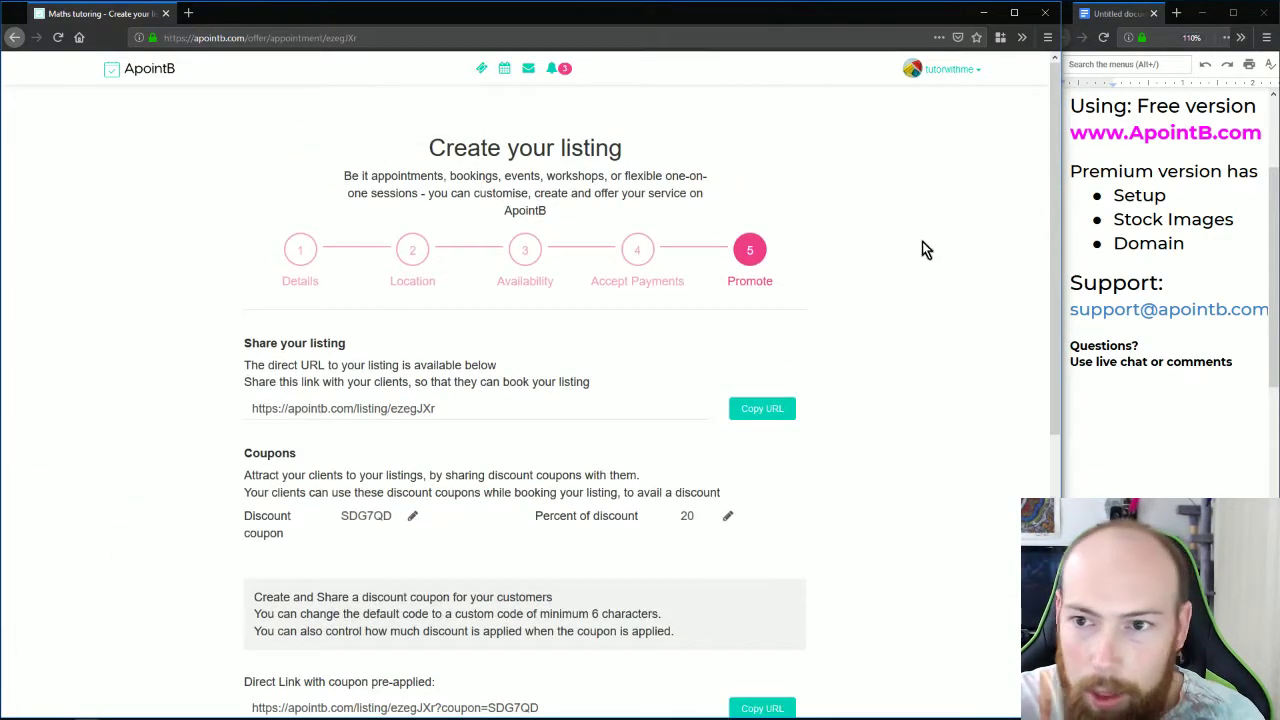
- Go to the My ApointB profile, switch to the public Sydney A+ Tutoring Services website and reload it to check its booking section
left_click(950, 70)
left_click(918, 96)
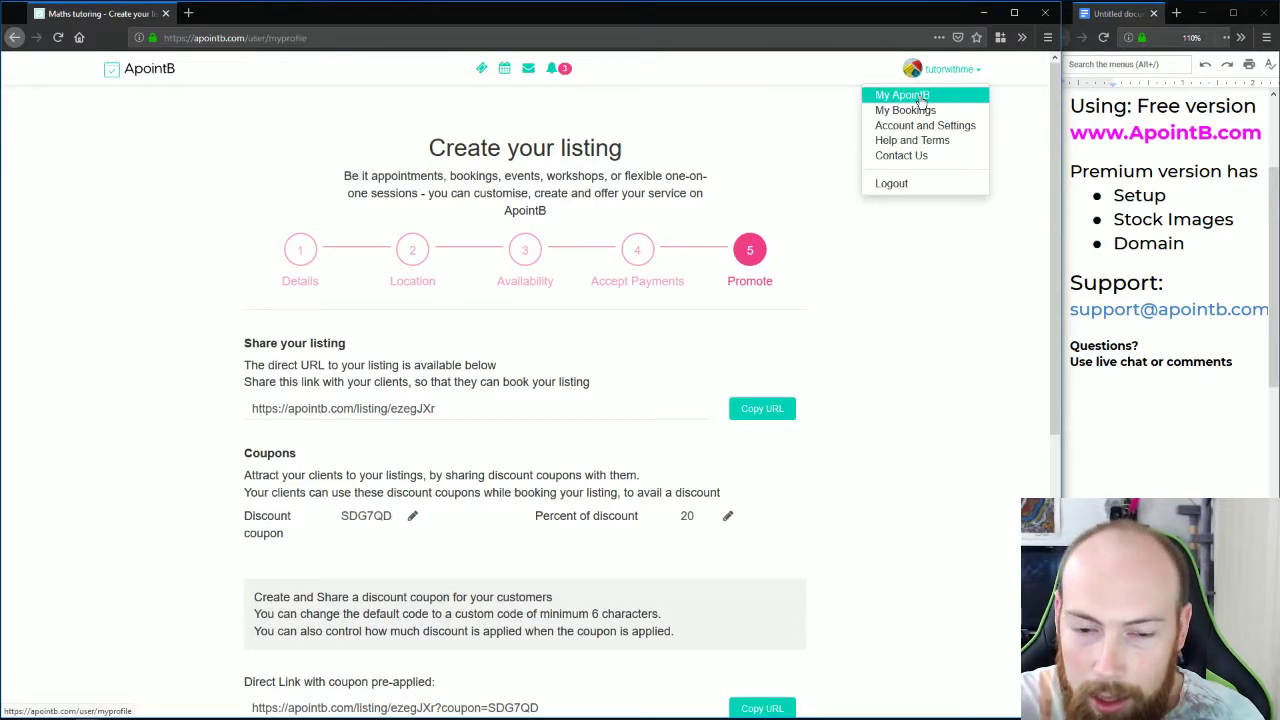
key("alt+Tab")
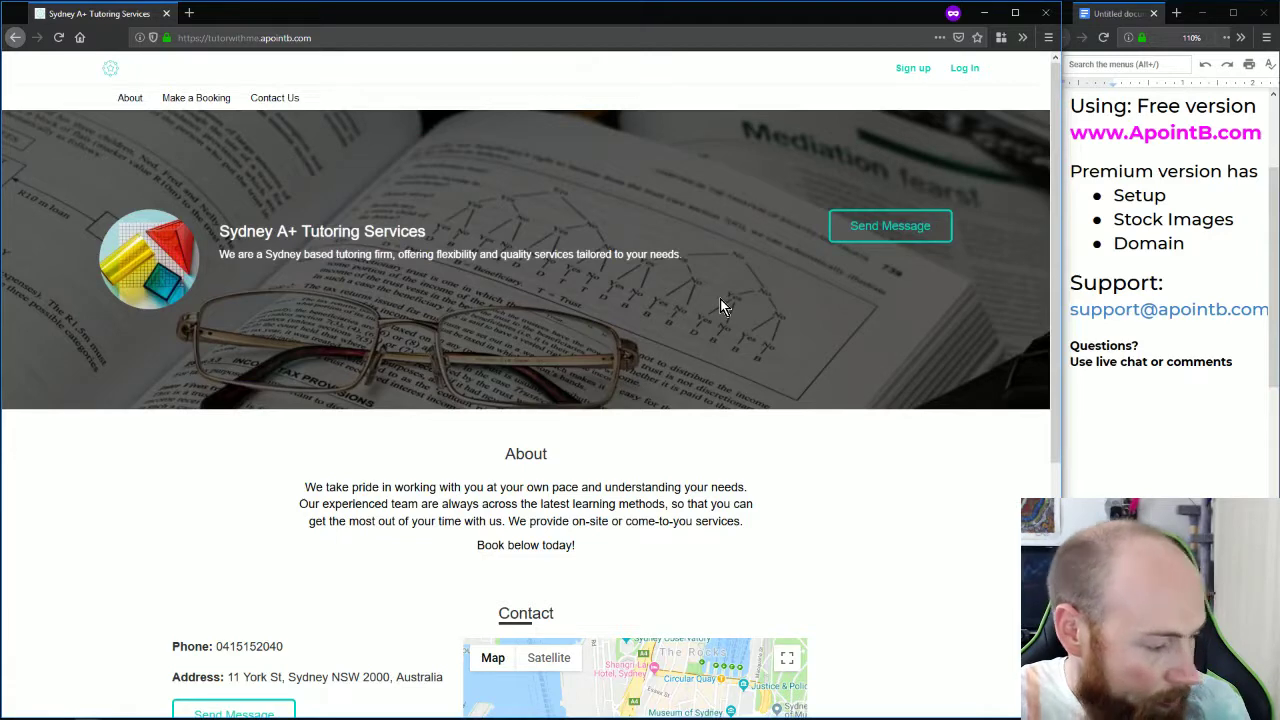
key("F5")
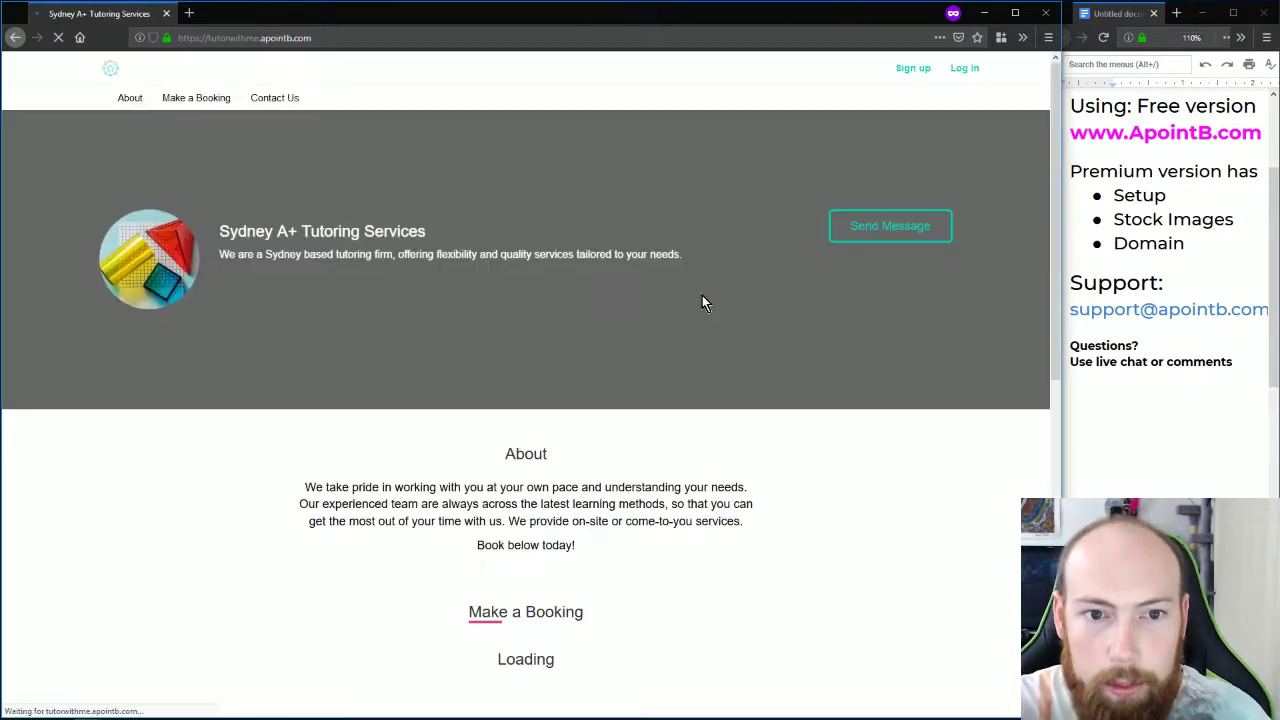
scroll(757, 208, "down", 3)
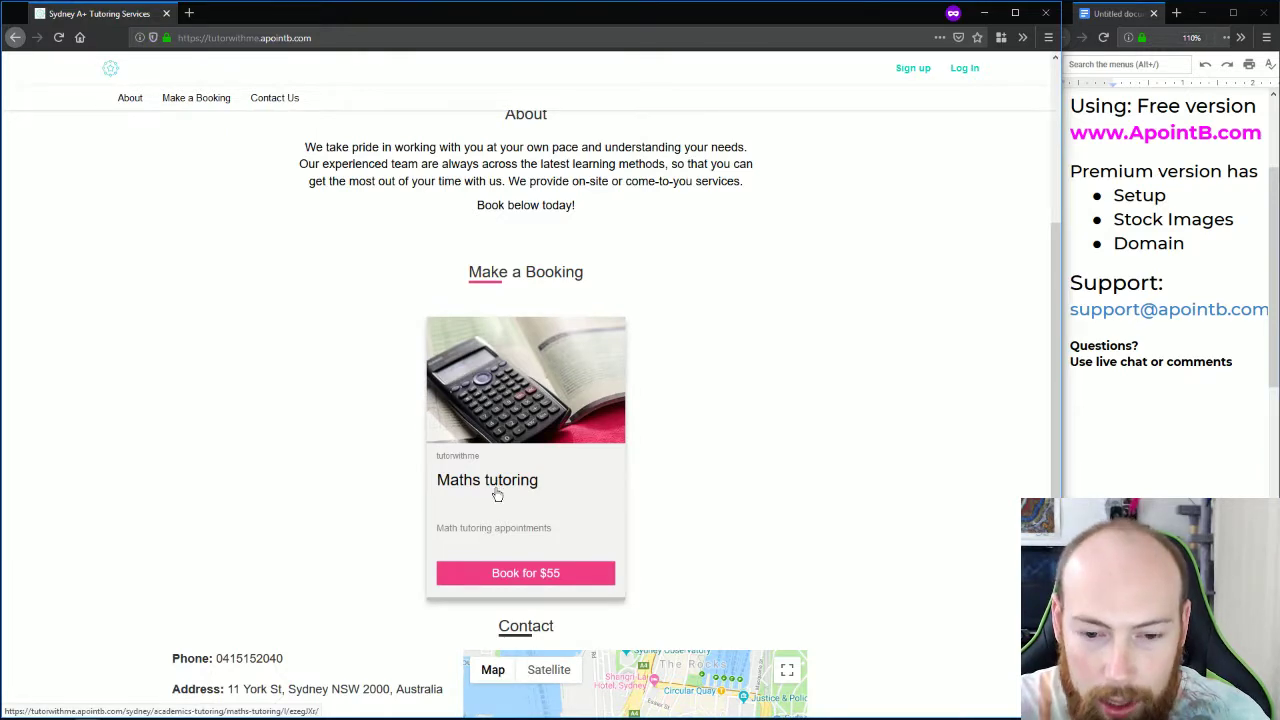
- Start a Maths tutoring booking for 14 February 2019 from 7:00 AM to 8:00 AM, keep the listed location and proceed to payment
left_click(548, 583)
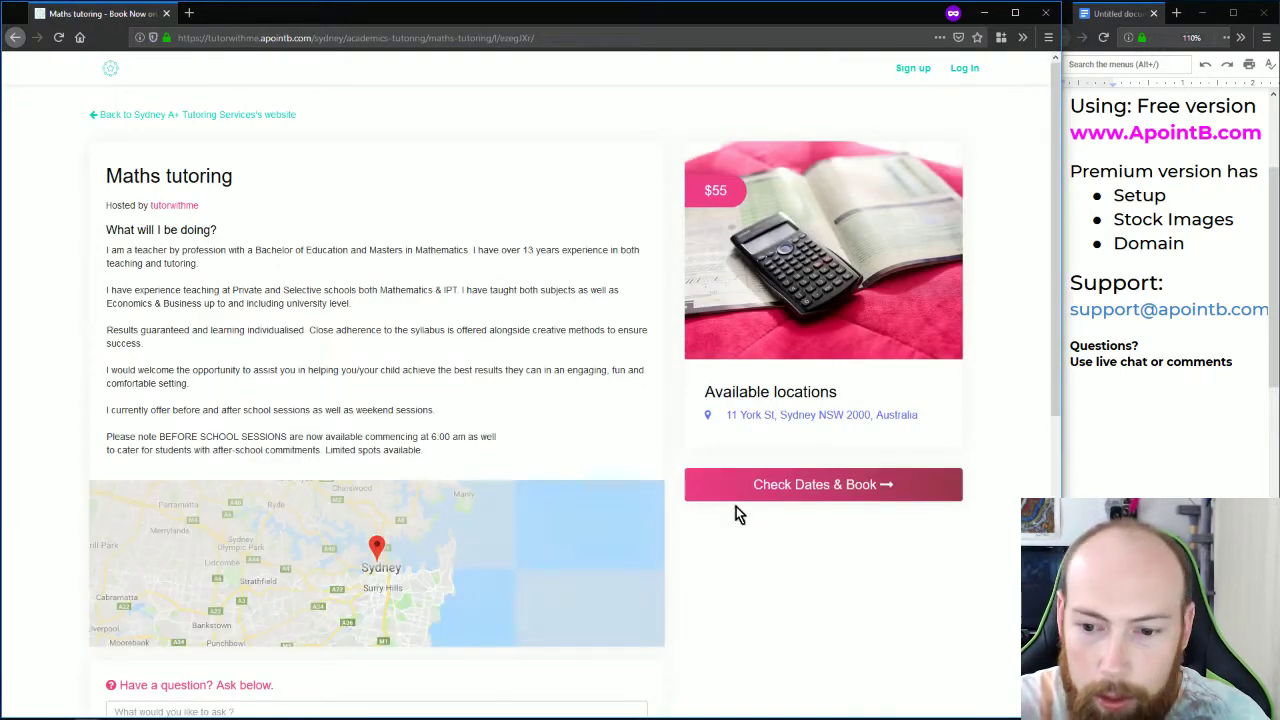
left_click(760, 490)
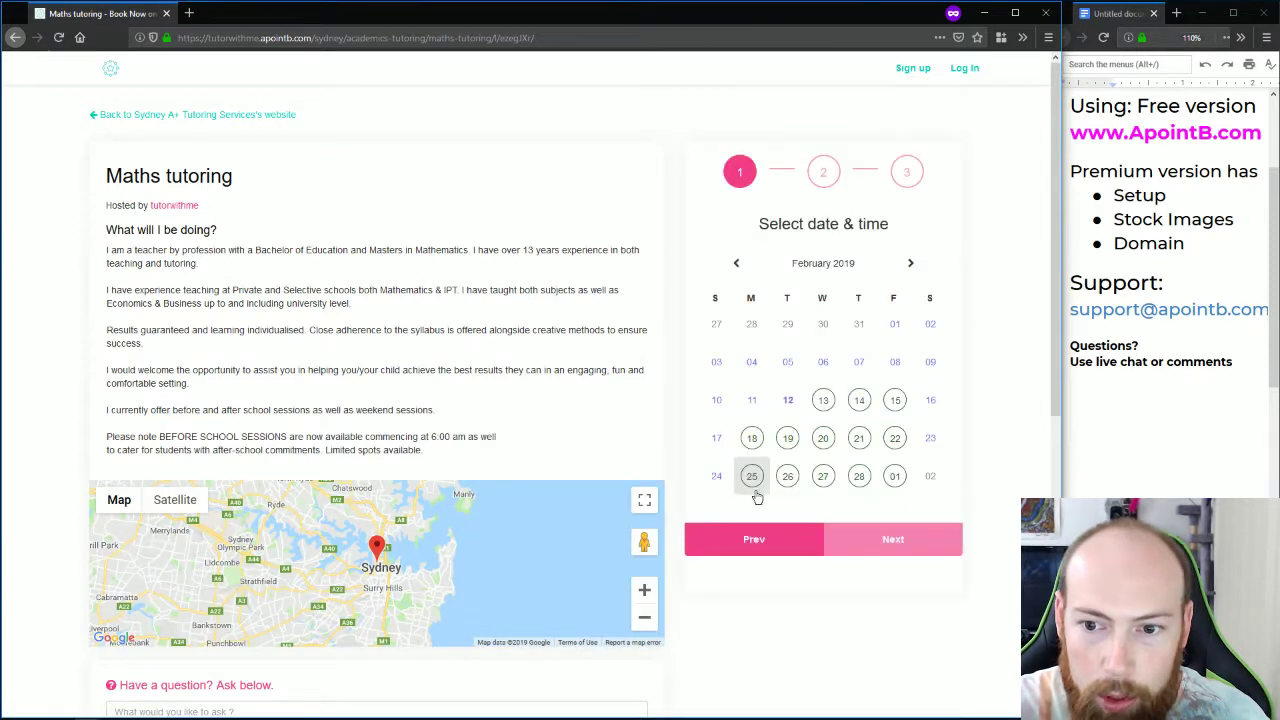
left_click(860, 401)
left_click(733, 555)
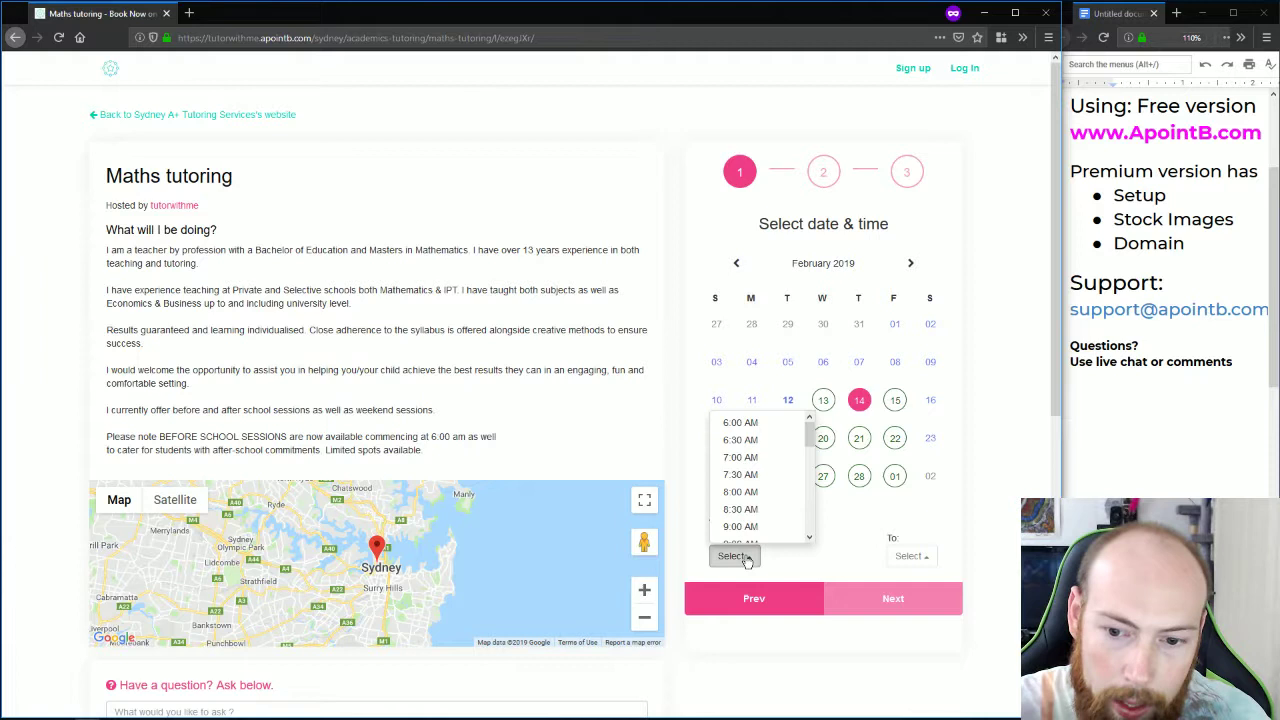
left_click(741, 457)
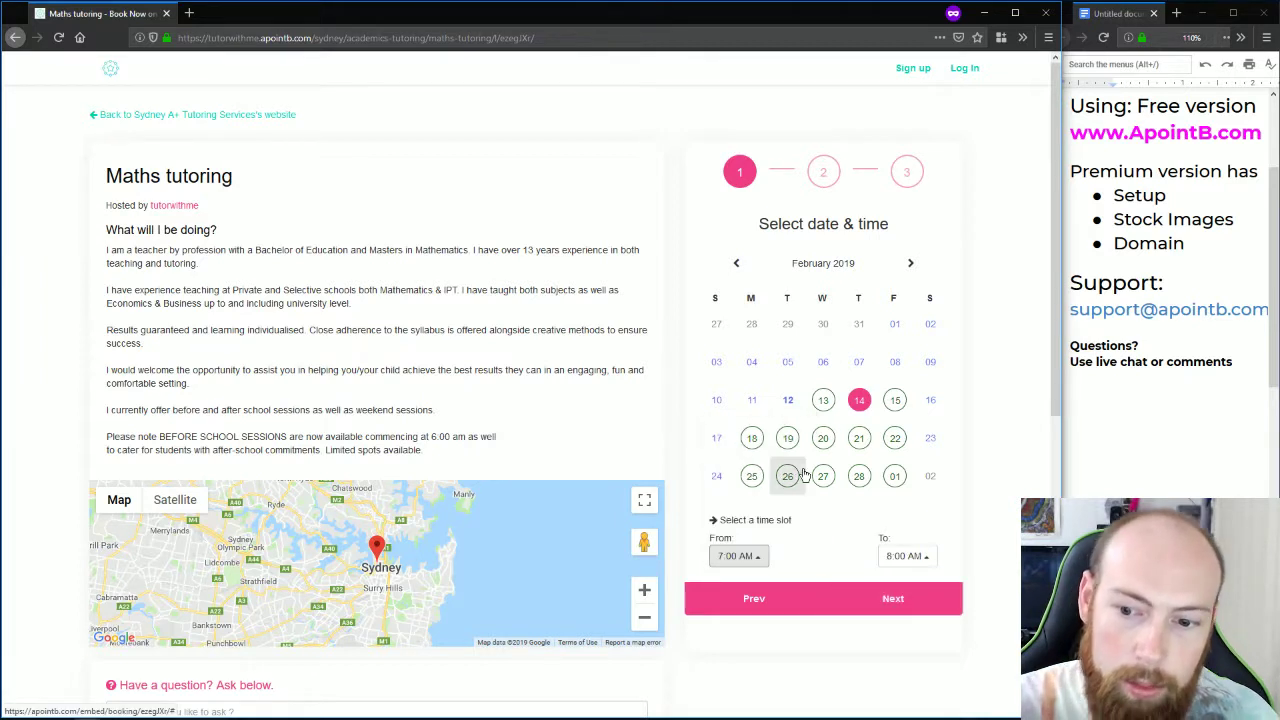
left_click(908, 556)
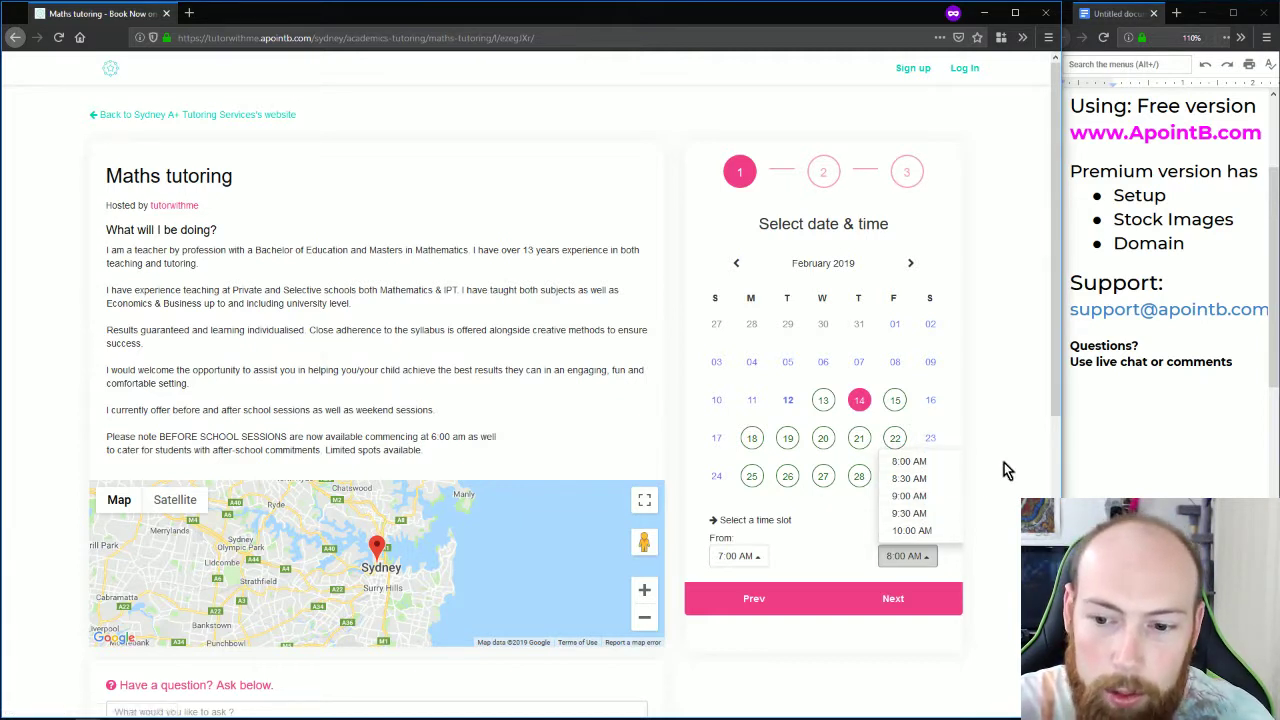
left_click(908, 461)
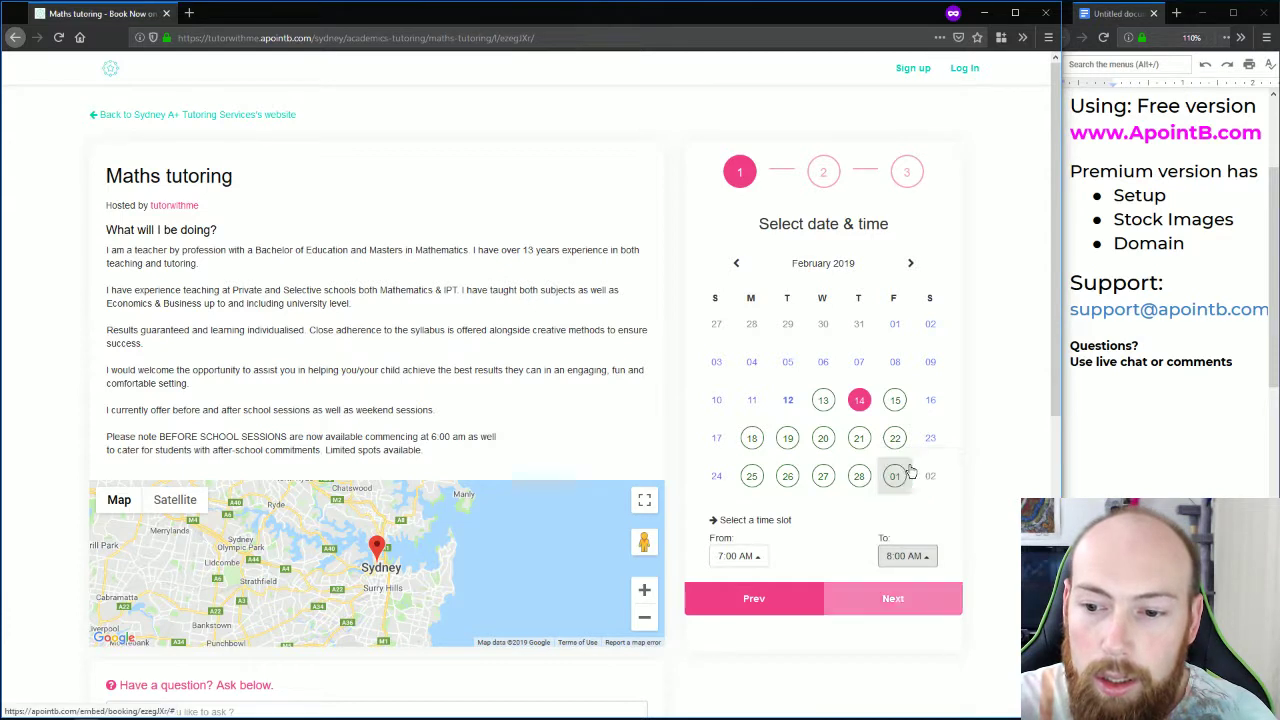
left_click(893, 599)
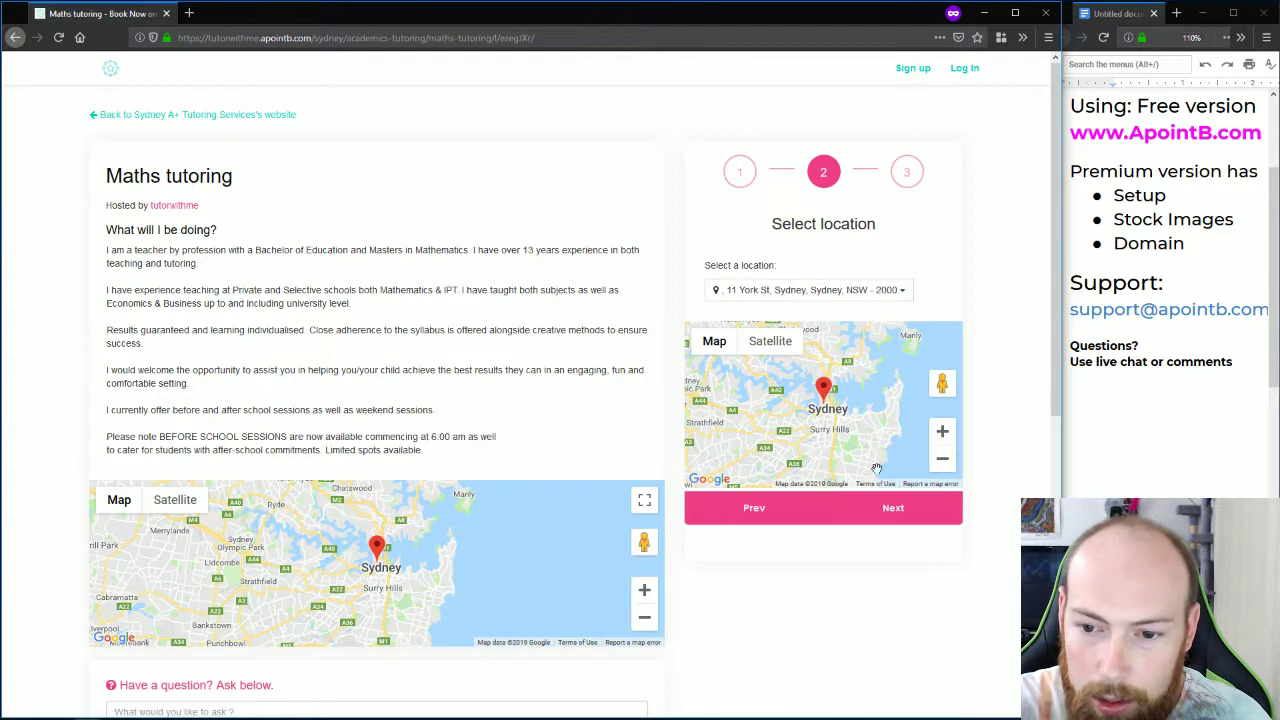
left_click(895, 510)
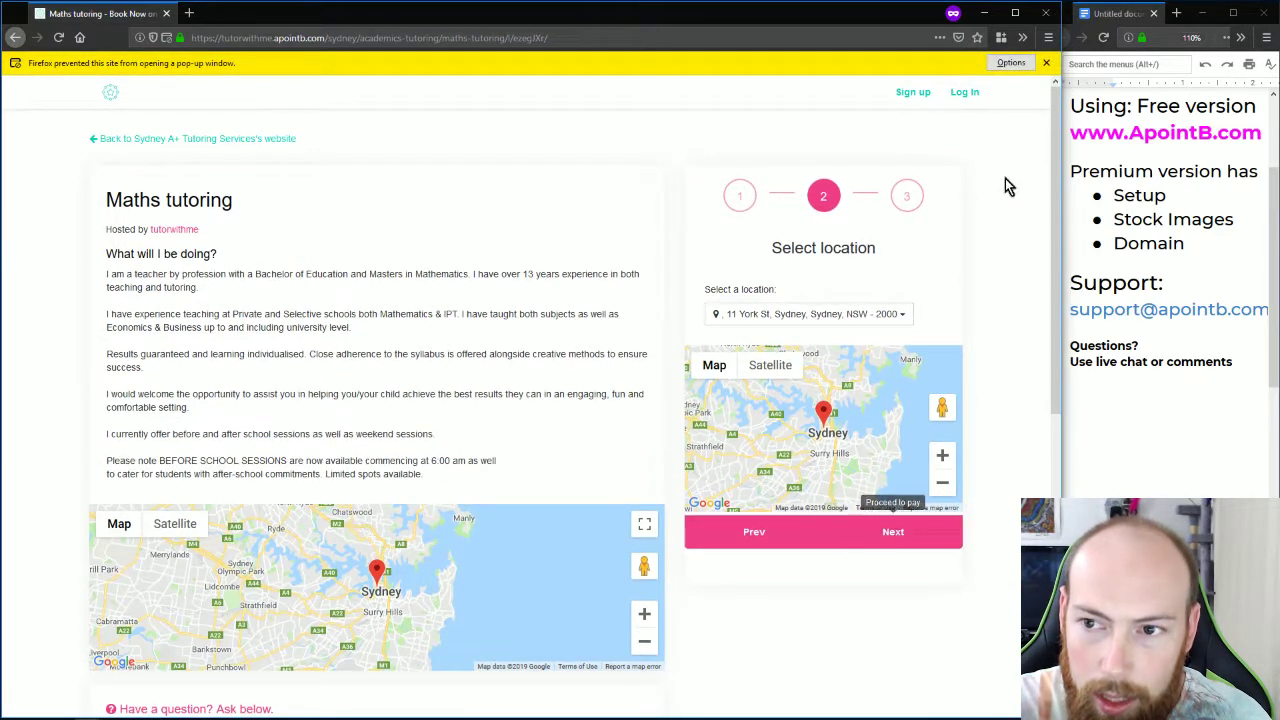
- Show the blocked login pop-up for the booking, close it and dismiss the pop-up blocker notice
left_click(1011, 64)
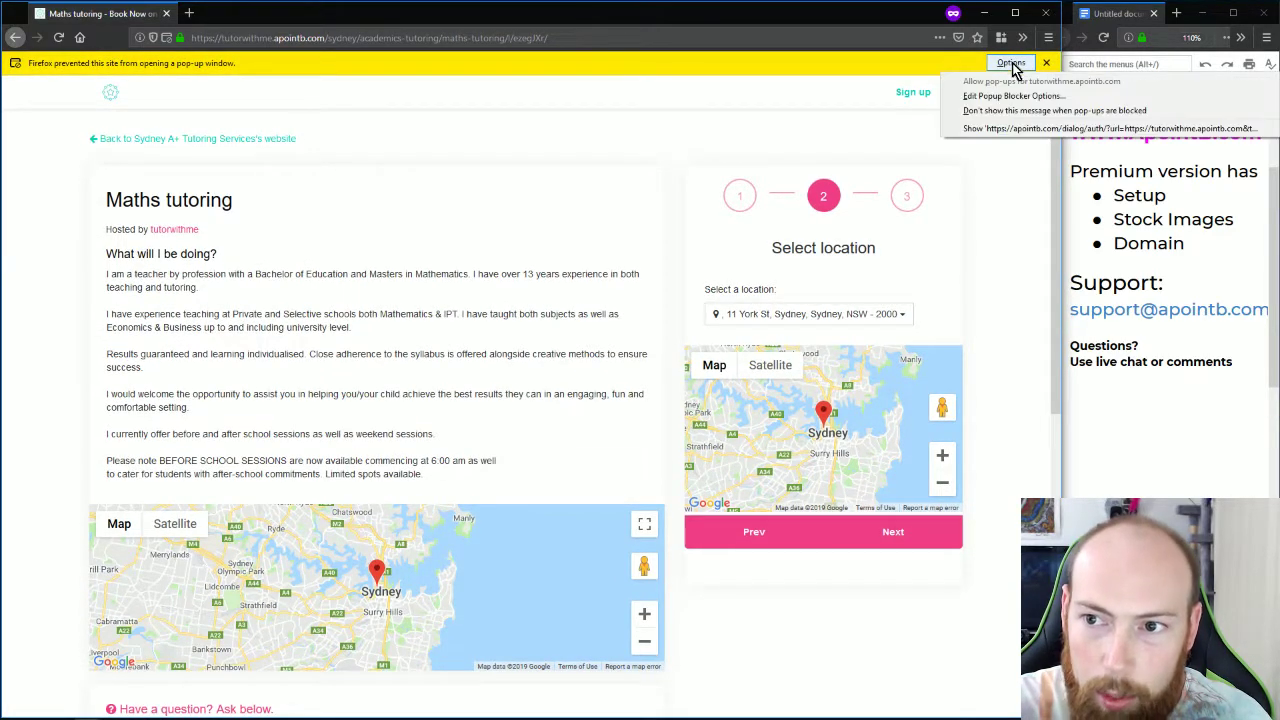
left_click(1013, 129)
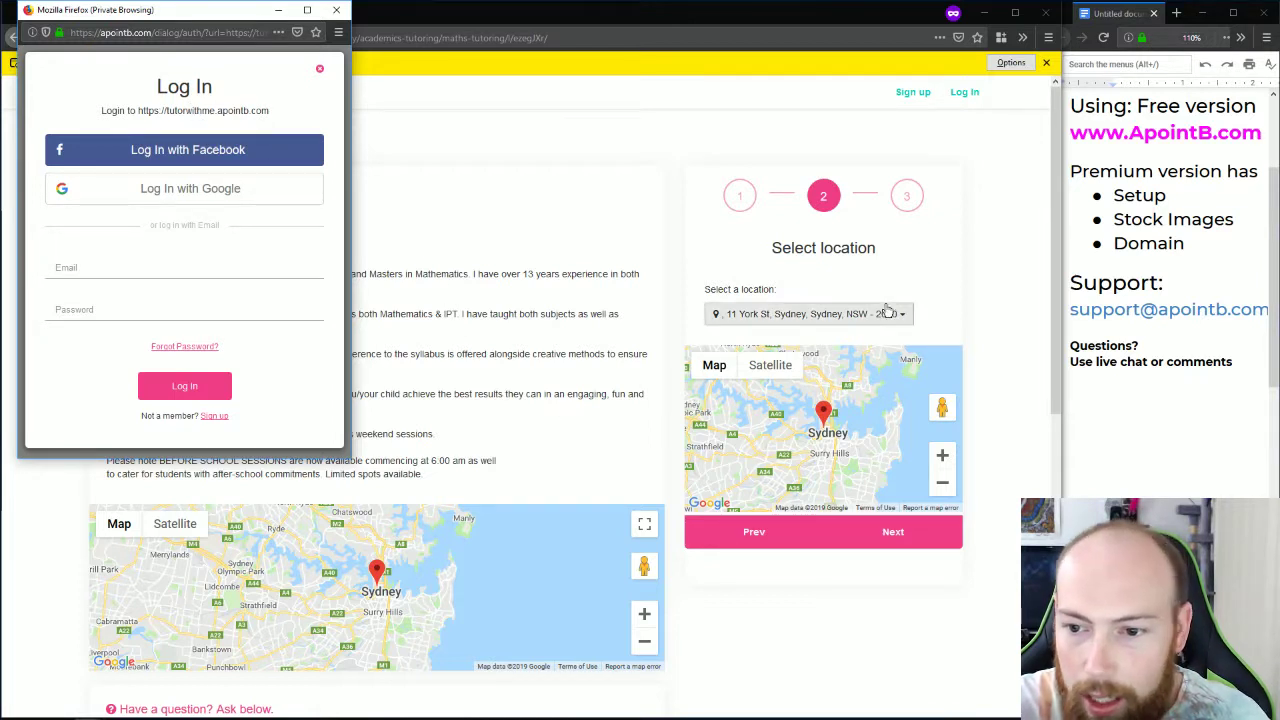
left_click(336, 14)
left_click(1047, 63)
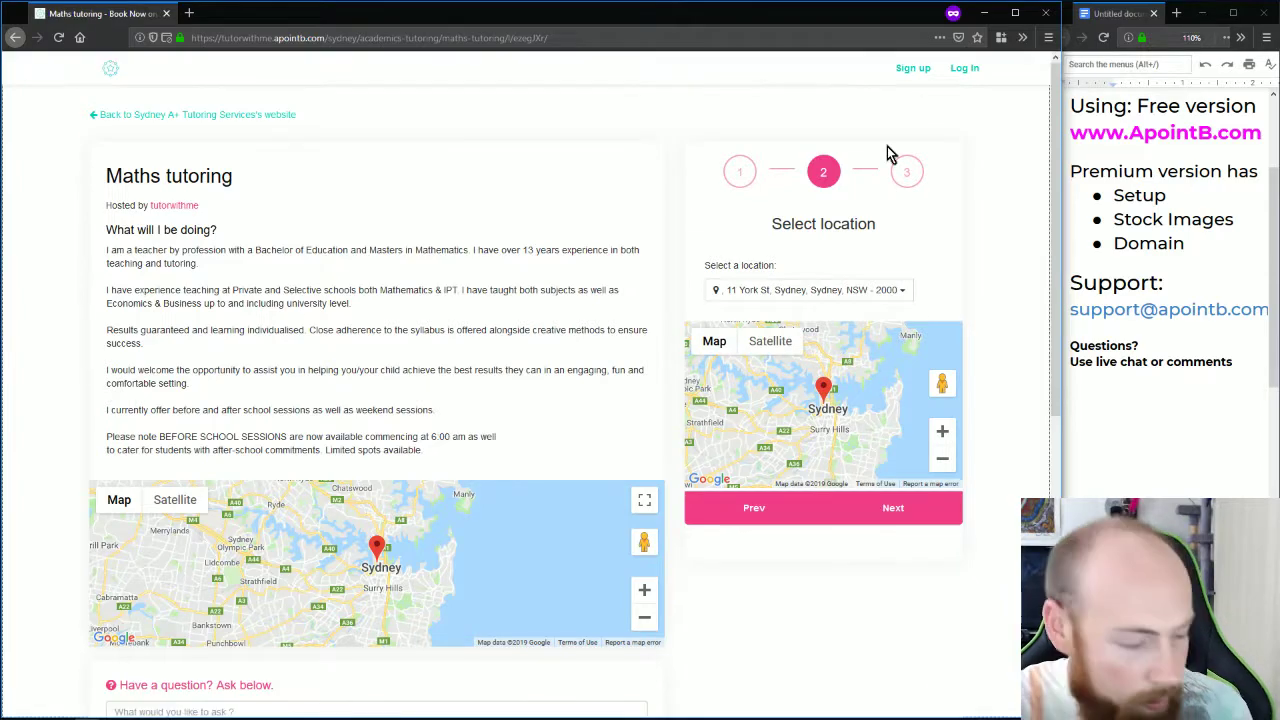
- Switch back to the My ApointB profile and add a Home Visit / Travel to Customer feature
key("alt+Tab")
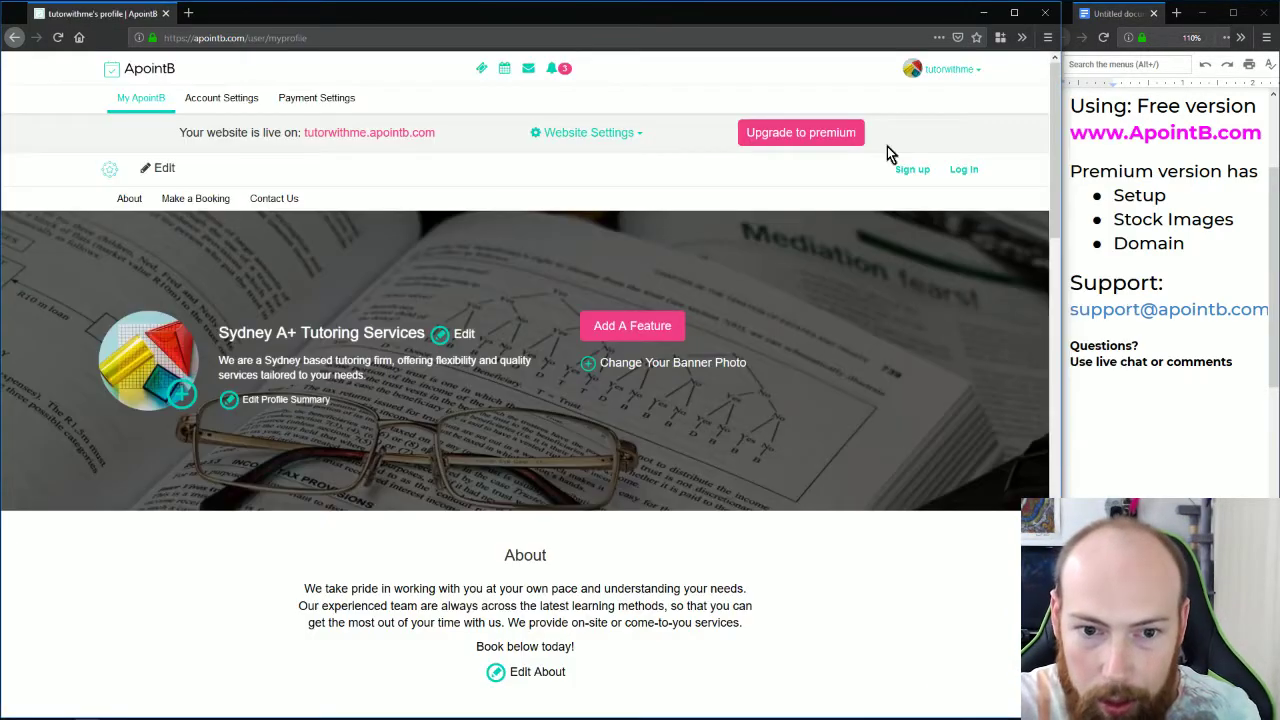
scroll(772, 228, "down", 5)
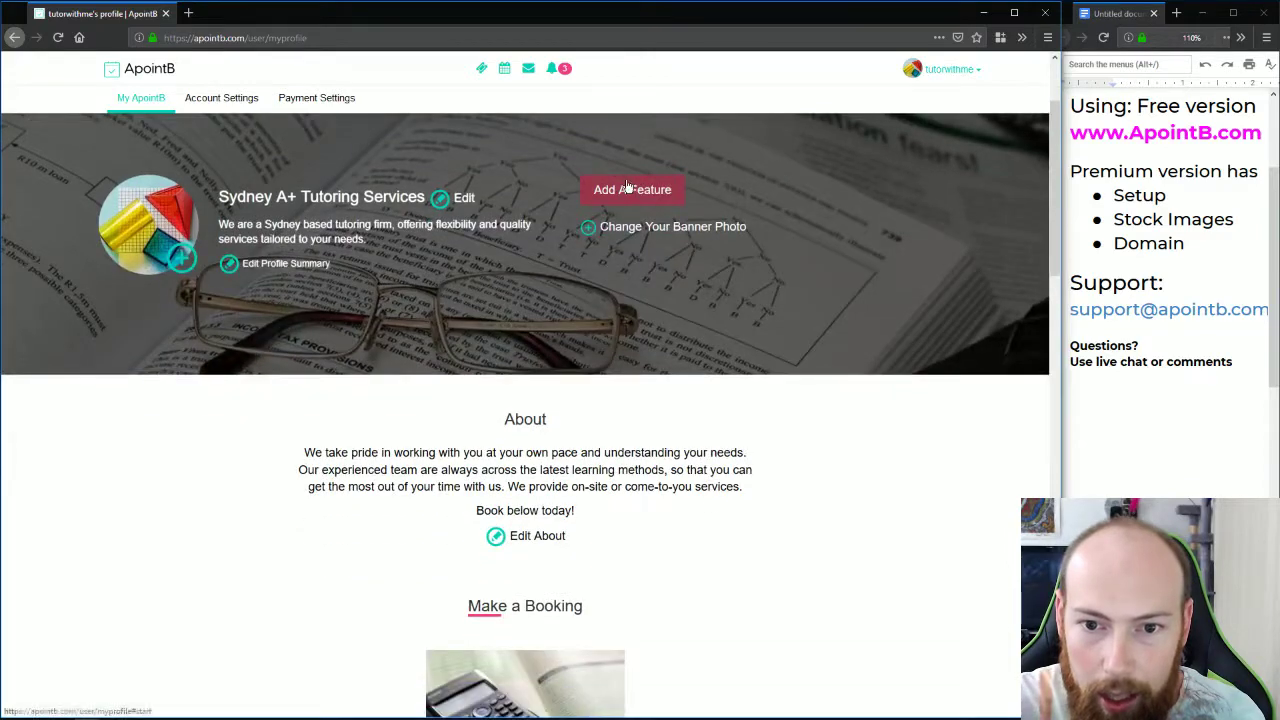
left_click(628, 189)
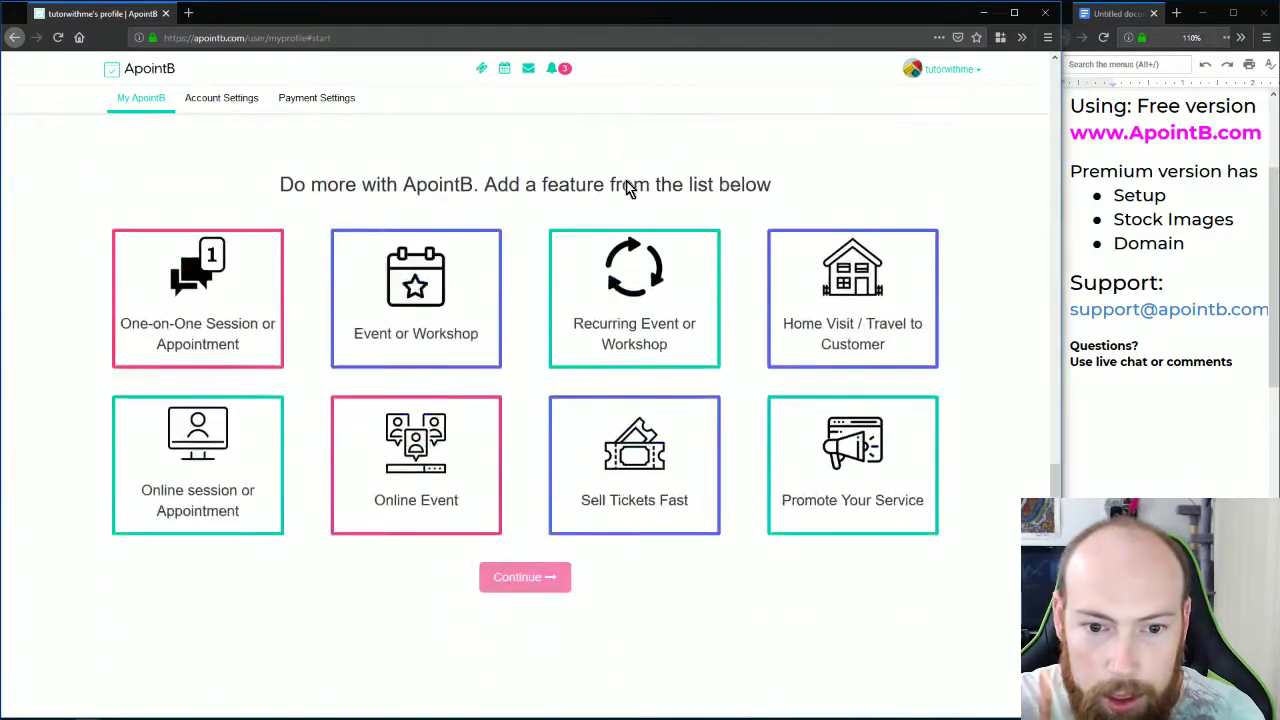
left_click(852, 273)
left_click(551, 523)
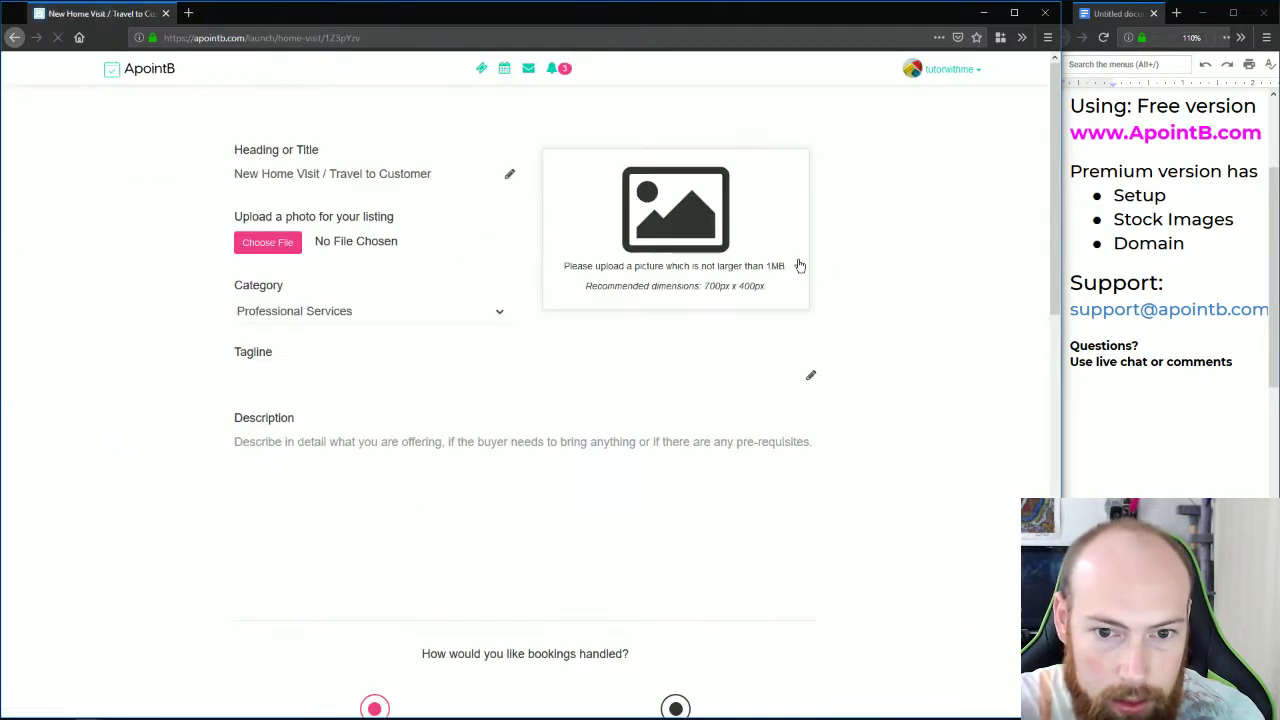
- Title the home visit listing "Science Tutoring" and upload the photo Listing science.JPG
double_click(320, 168)
left_click(322, 166)
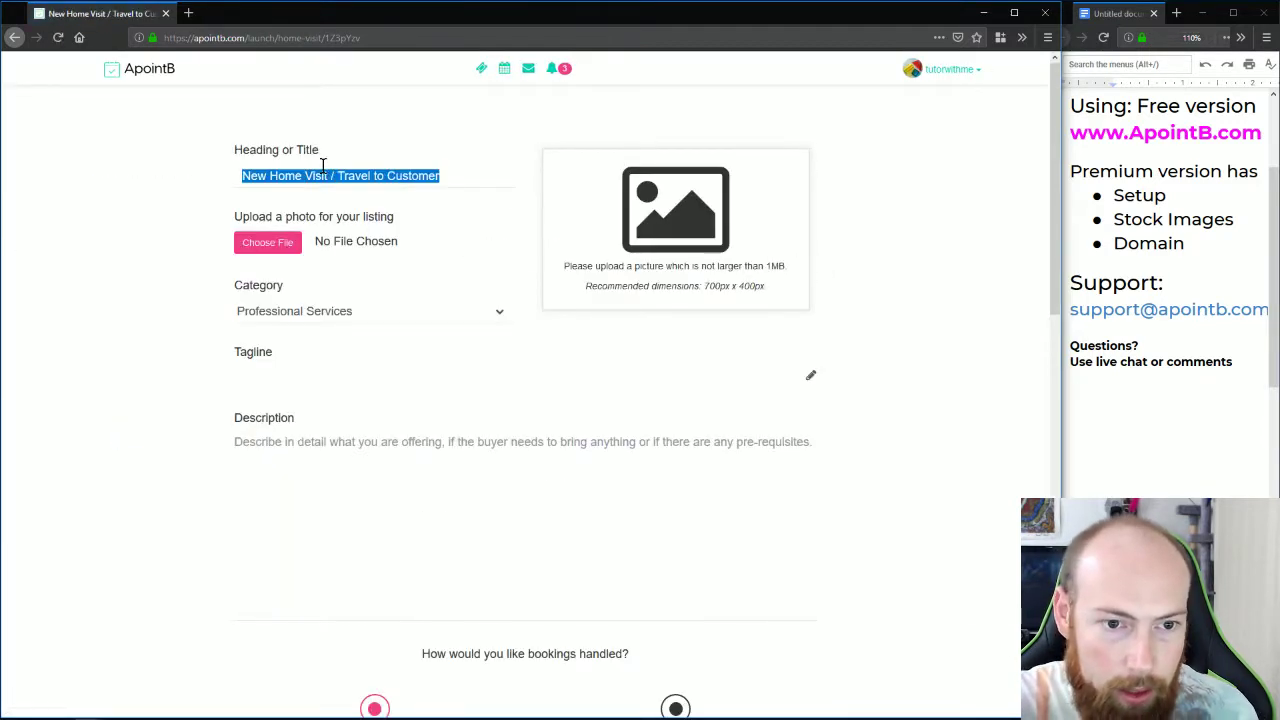
type("Science Tutoring")
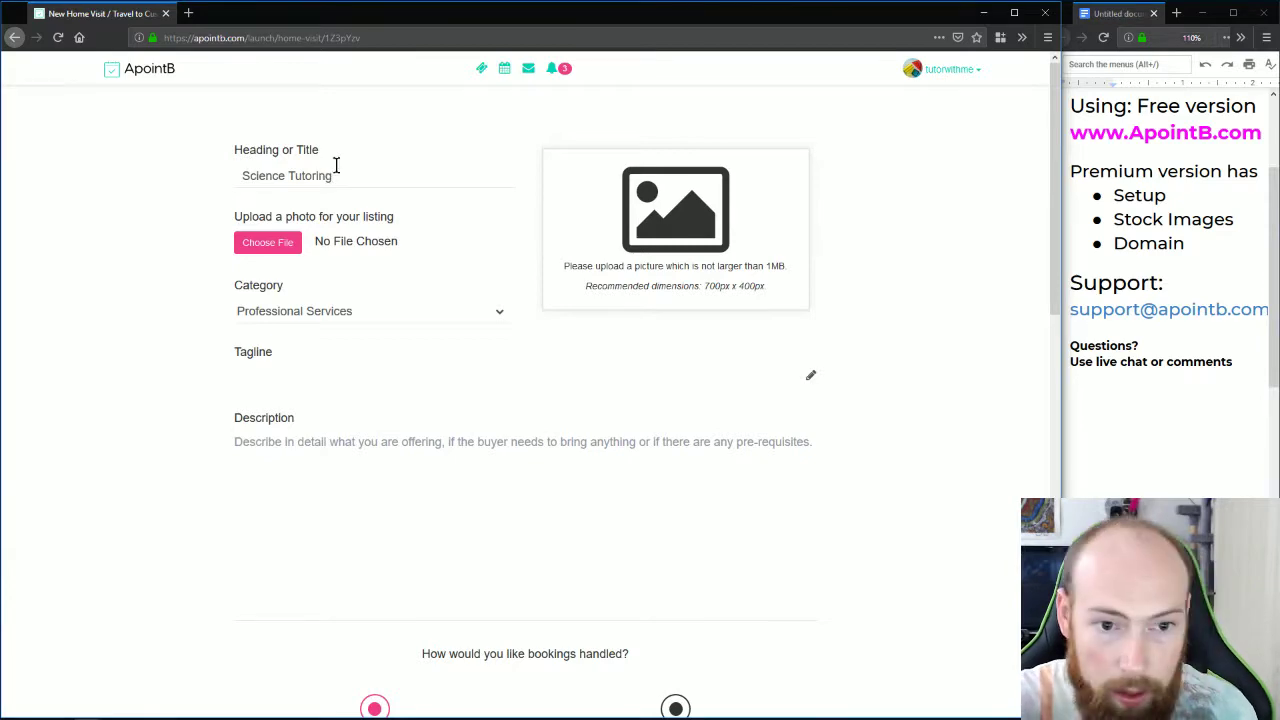
left_click(285, 242)
double_click(380, 100)
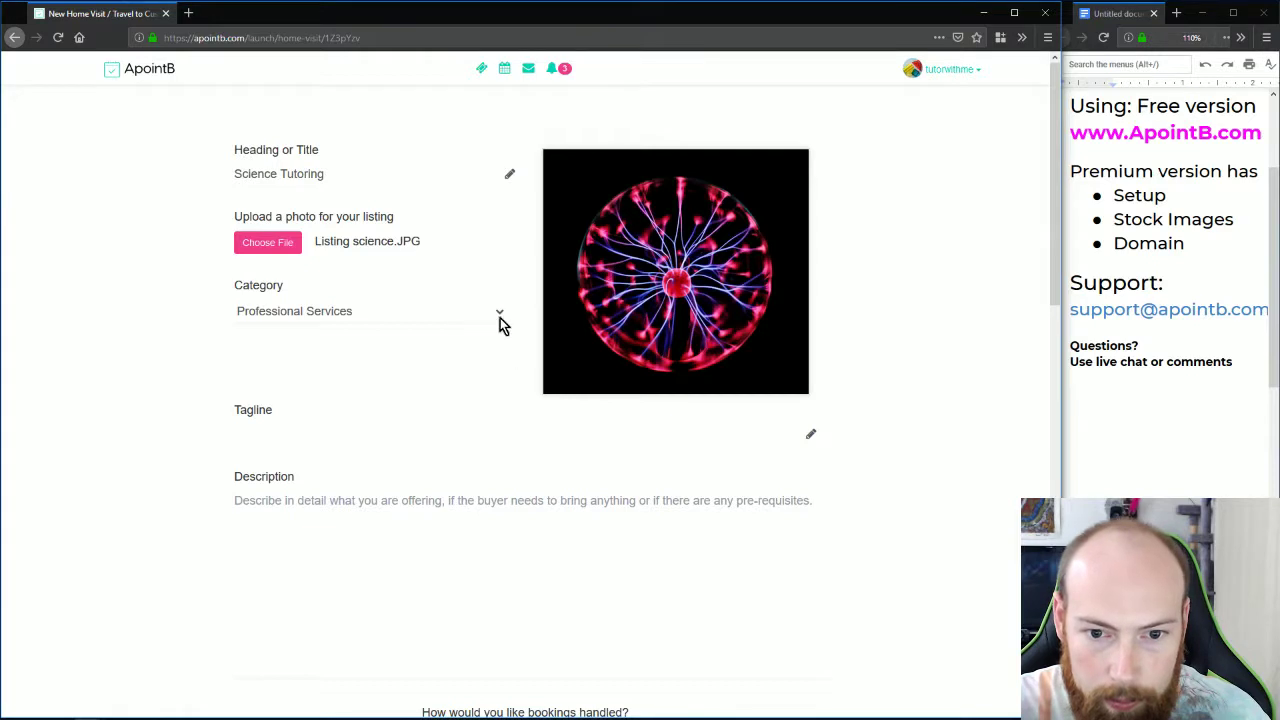
- Set the category to Academics & Tutoring and enter the tagline "Science tutoring appointments"
left_click(502, 318)
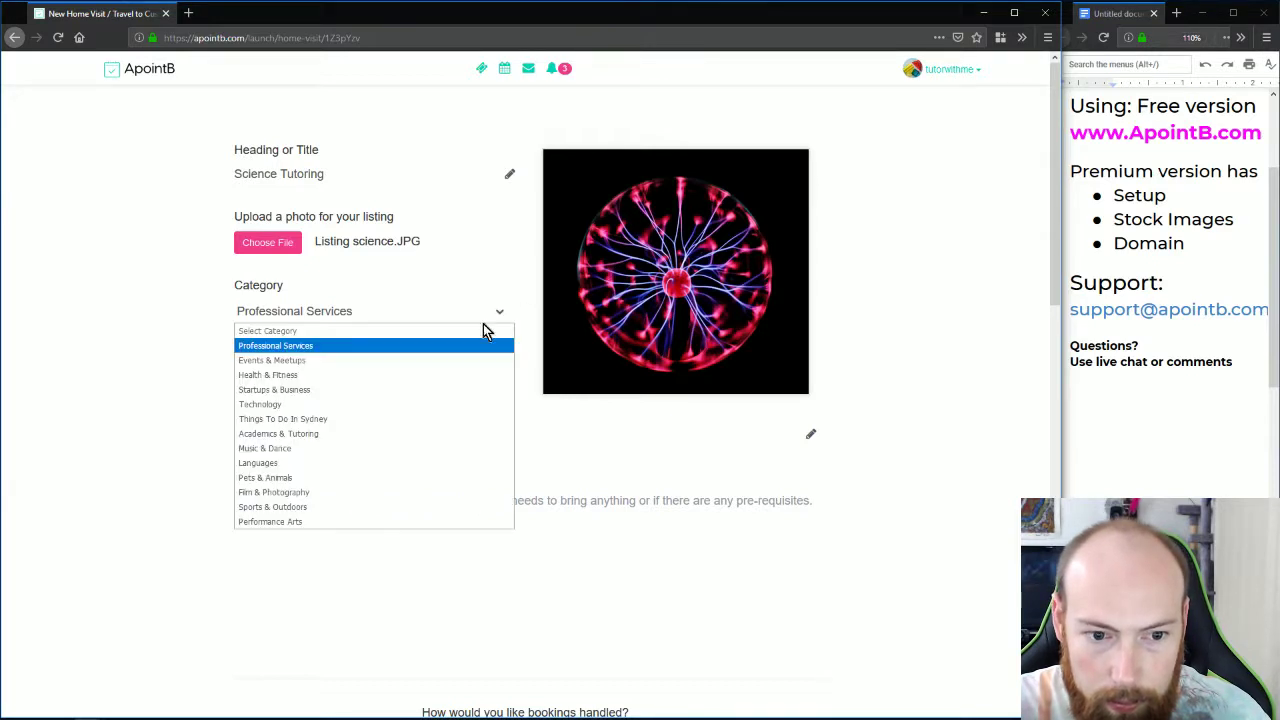
left_click(340, 435)
left_click(300, 434)
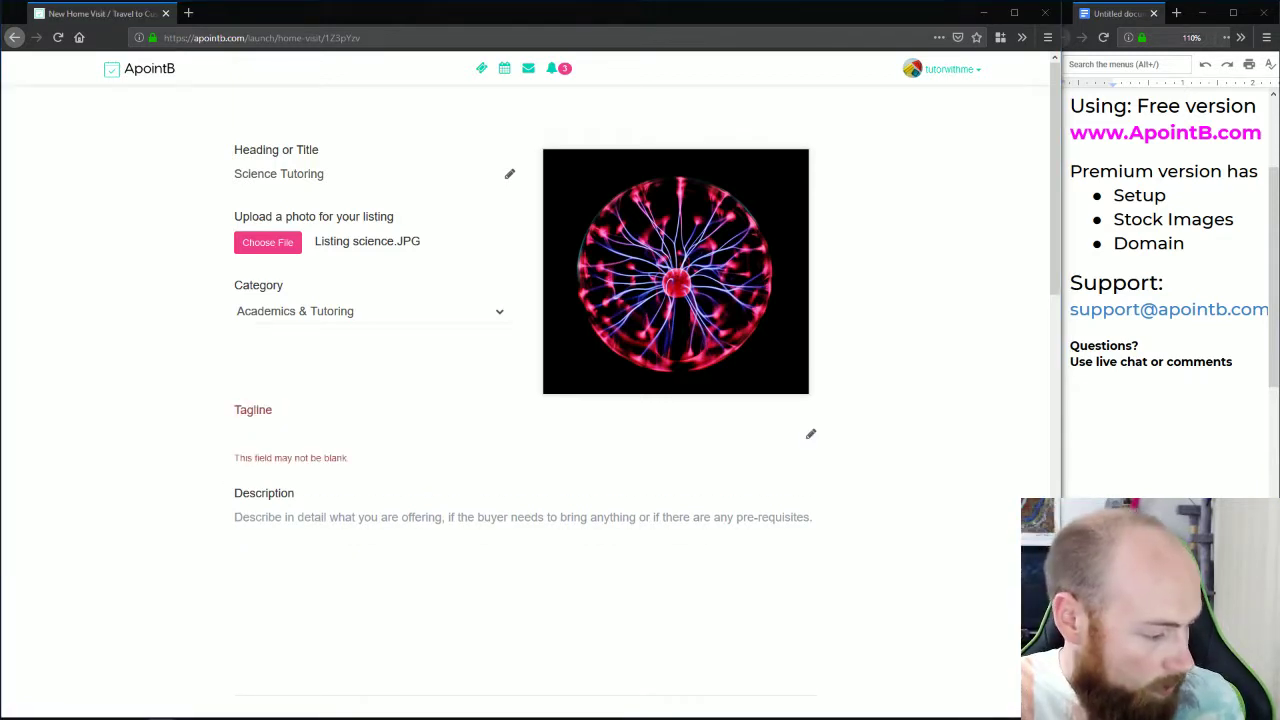
left_click(311, 436)
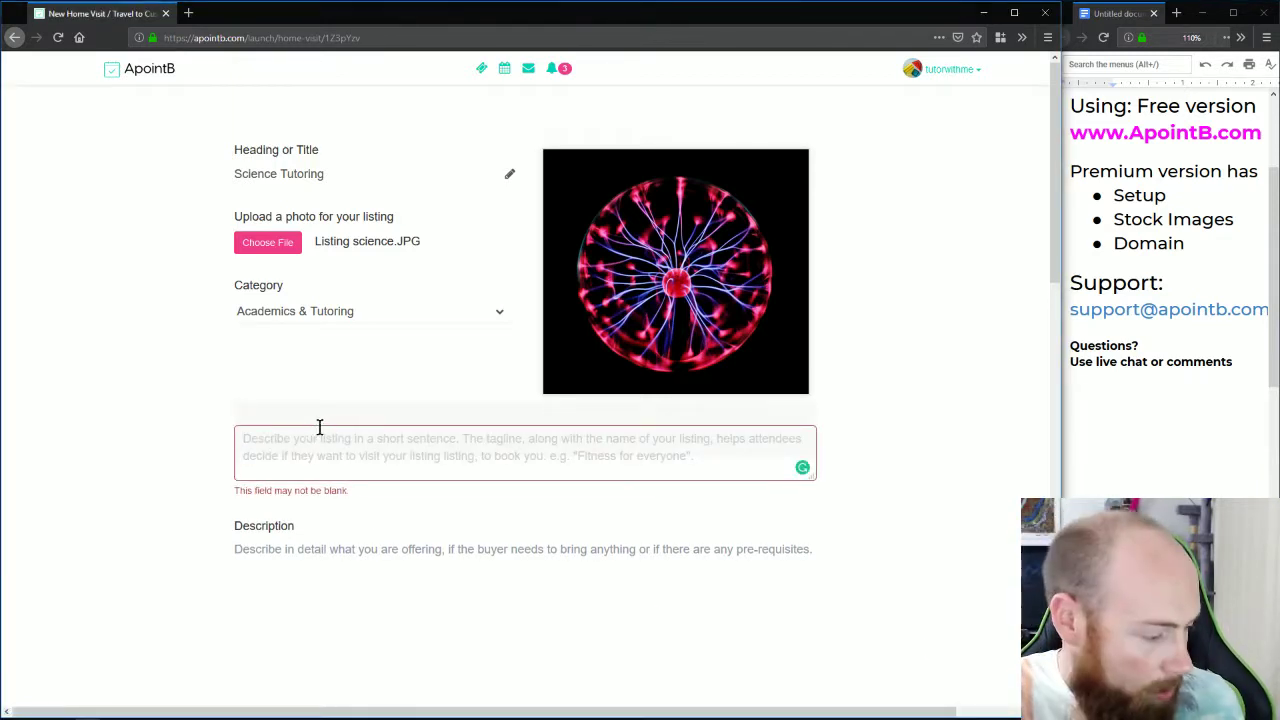
type("Math tutoring appointments")
double_click(259, 439)
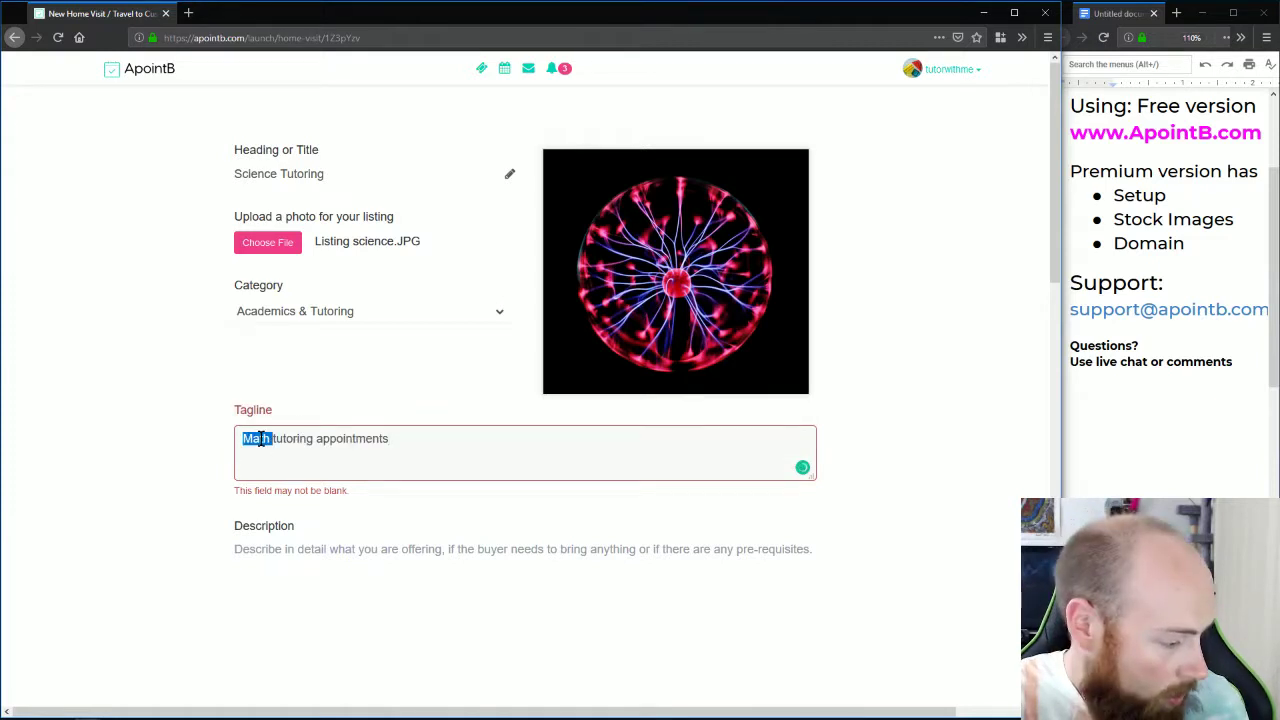
type("Science")
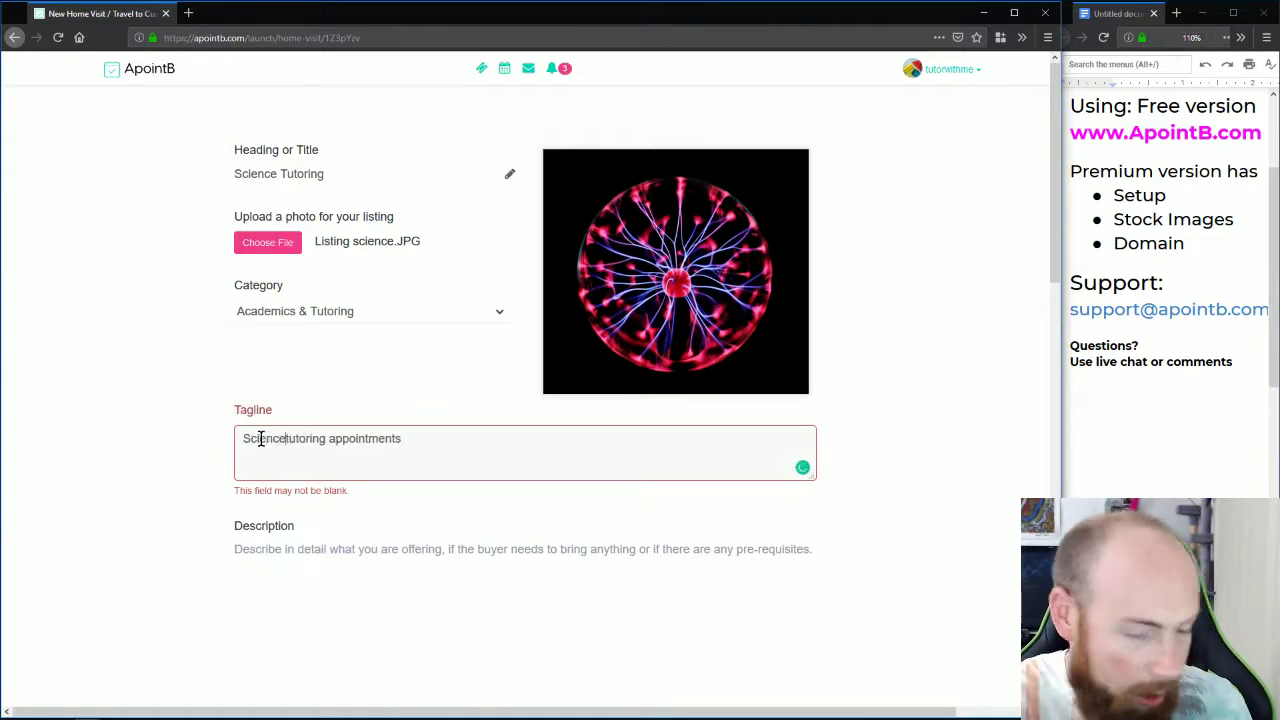
- Lengthen the tagline by copying "Science tutoring appointments" and pasting it twice after the existing text
left_click_drag(426, 445, 222, 438)
key("ctrl+c")
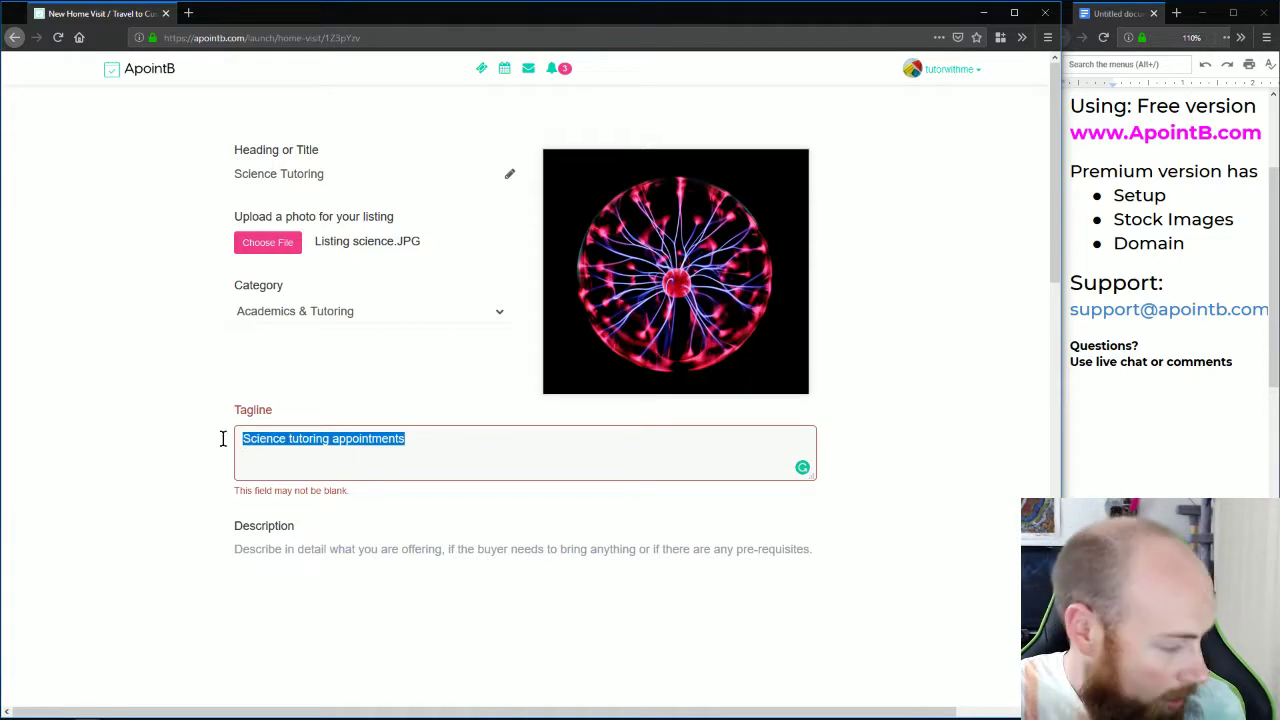
left_click(416, 443)
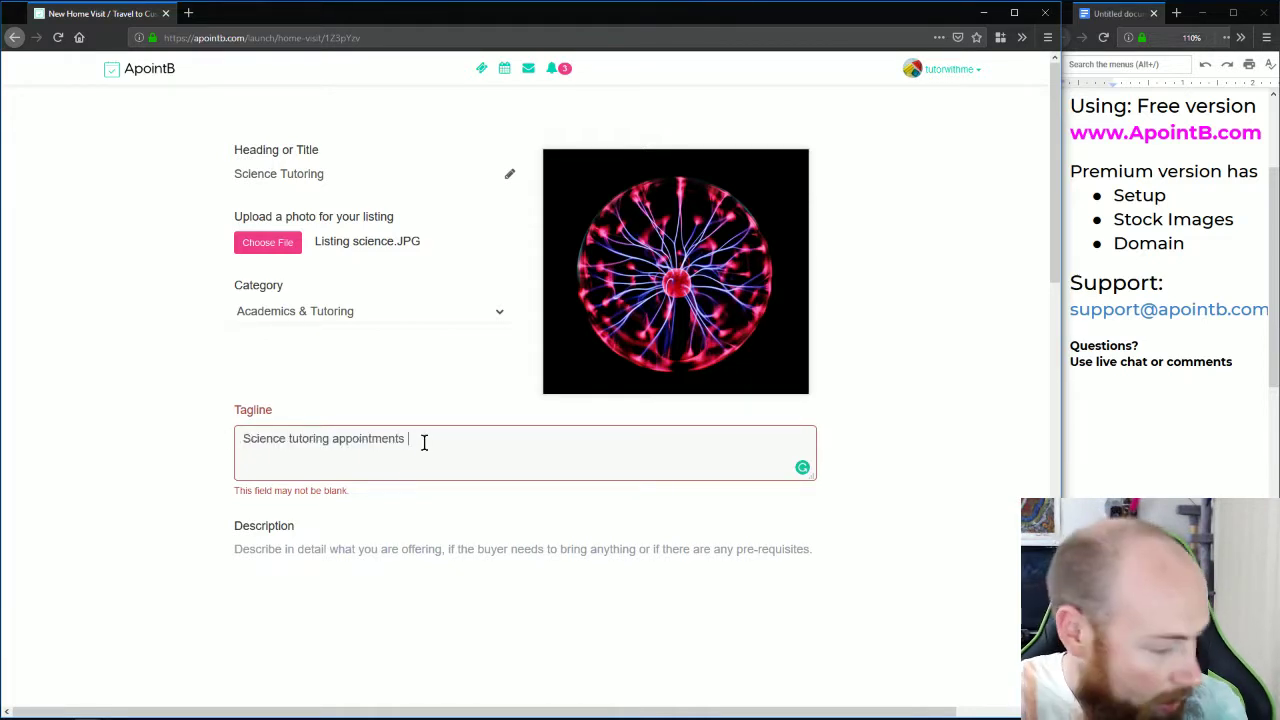
key("ctrl+v")
key("ctrl+v")
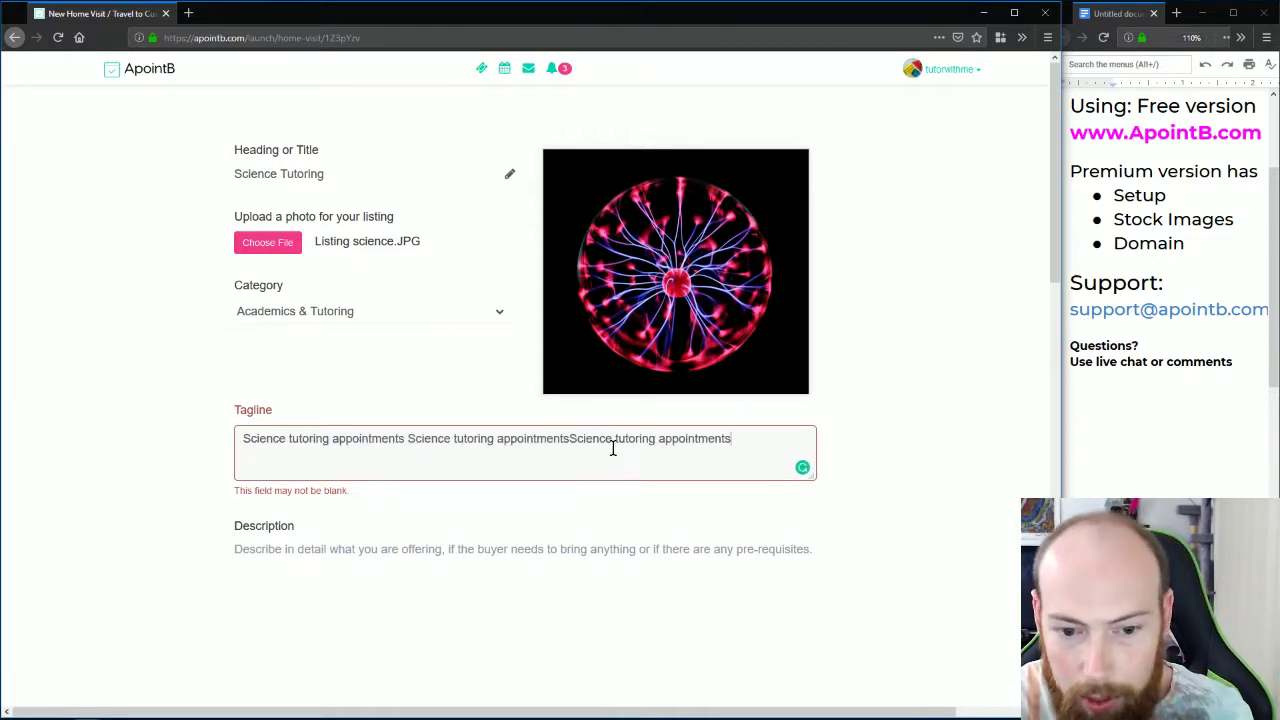
scroll(613, 449, "down", 2)
left_click(613, 449)
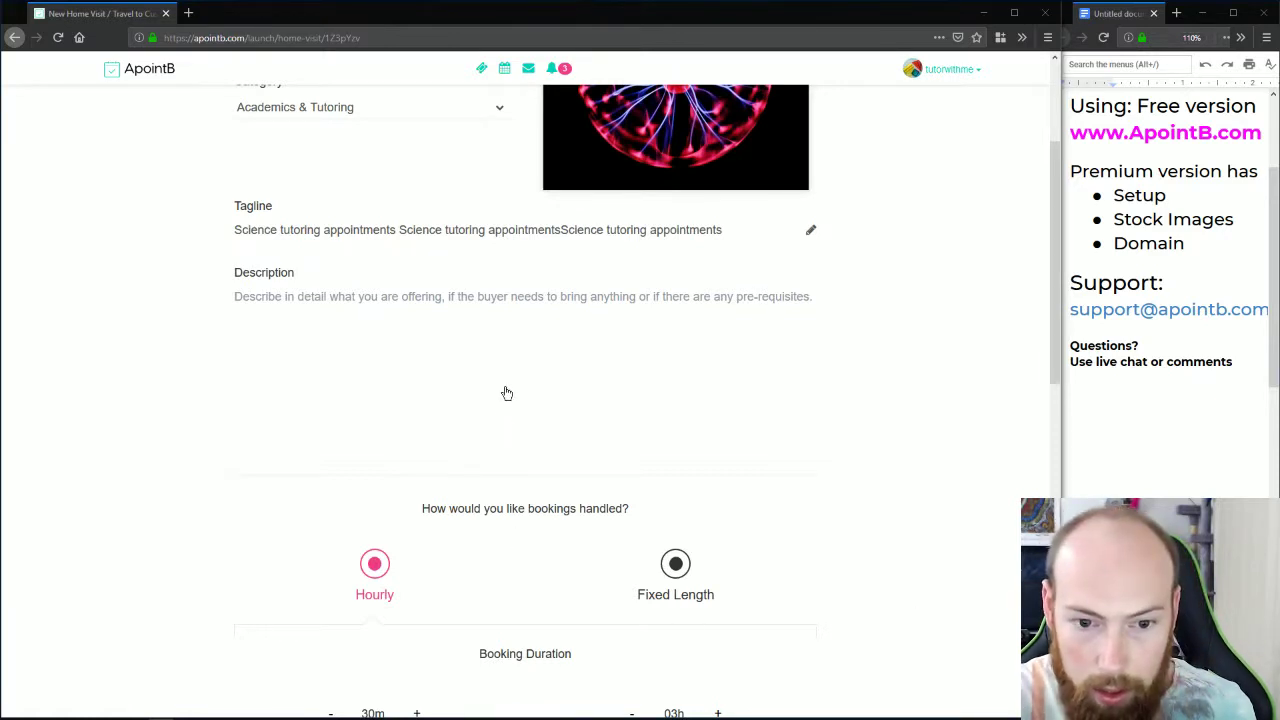
- Fill in the description with the tutor profile text beginning "I am a teacher by profession" and save it
left_click(475, 345)
type("I am a teacher by profession with a Bachelor of Education and Masters in Mathematics. I have over 13 years experience in both teaching and tutoring.  I have experience teaching at Private and Selective schools both Mathematics & IPT. I have taught both subjects as well as Economics & Business up to and including university level.  Results guaranteed and learning individualised. Close adherence to the syllabus is offered alongside creative methods to ensure success.  I would welcome the opportunity to assist you in helping you/your child achieve the best results they can in an engaging, fun and comfortable setting.  I currently offer before and after school sessions as well as weekend sessions.  Please note BEFORE SCHOOL SESSIONS are now available commencing at 6:00 am as well to cater for students with after-school commitments. Limited spots available.")
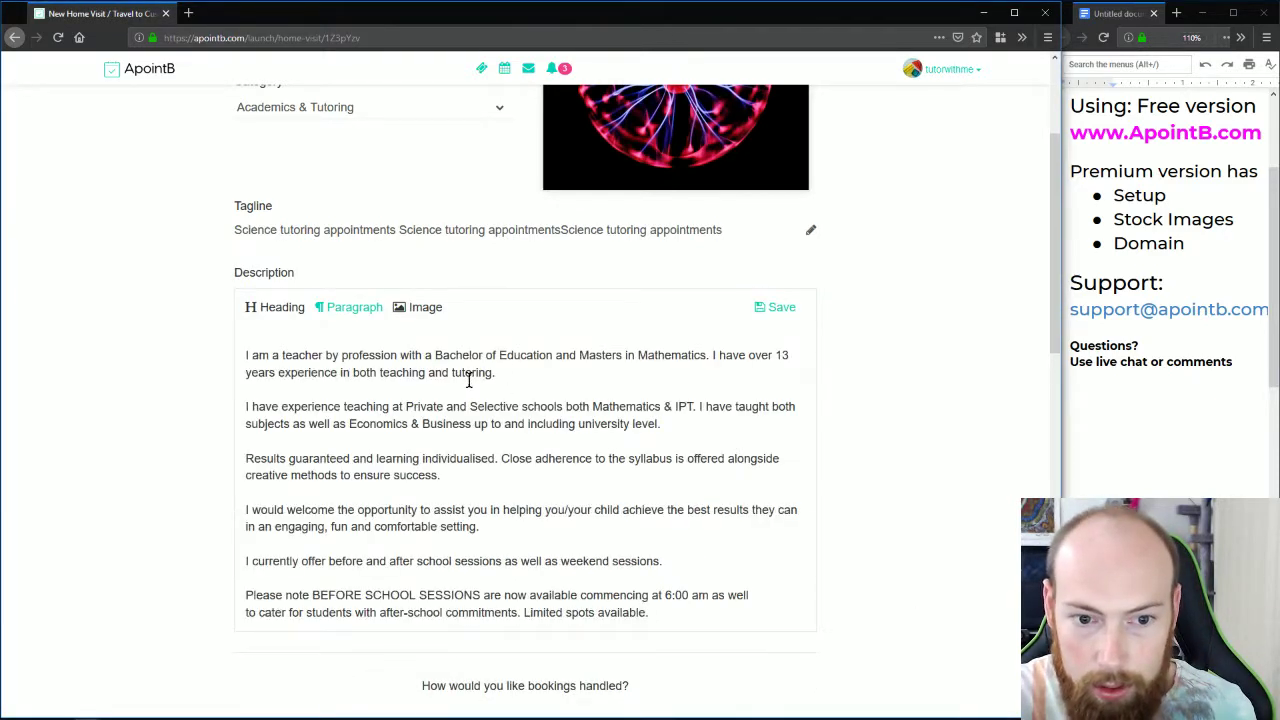
left_click(779, 308)
- Add an area the tutor is willing to travel to, using the business's Sydney street address from the suggestions
scroll(820, 346, "down", 4)
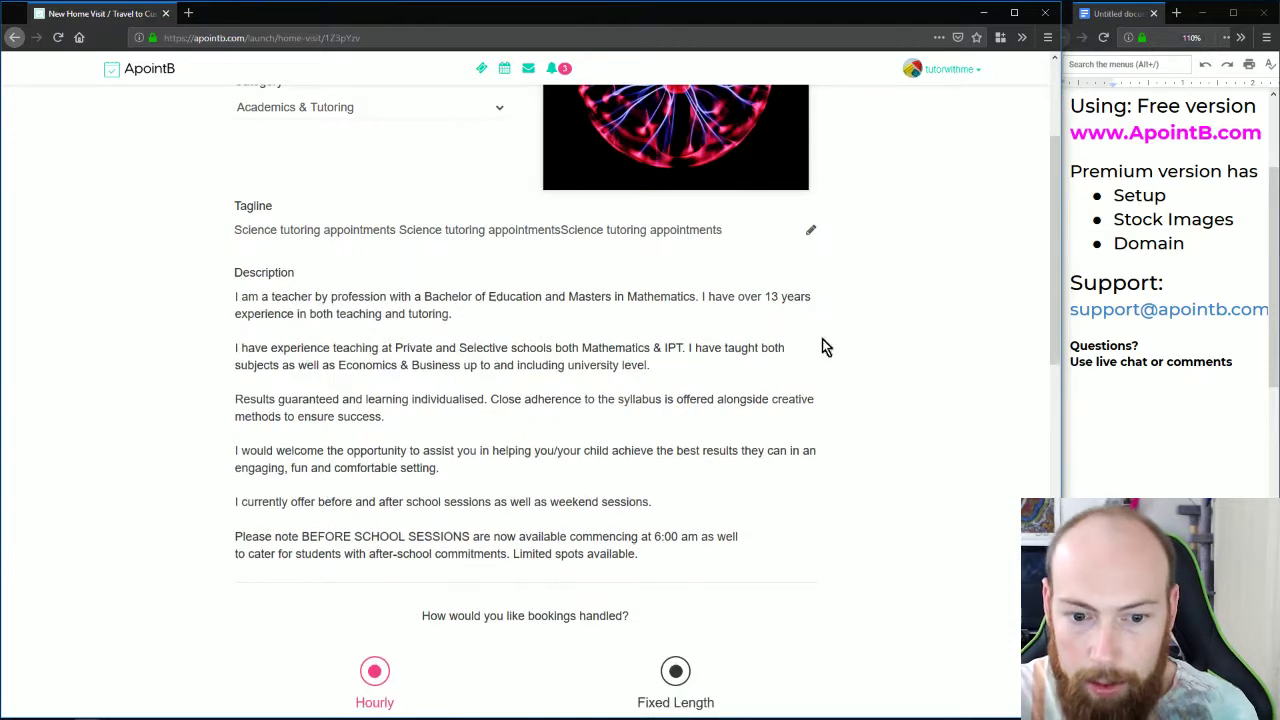
scroll(850, 331, "down", 4)
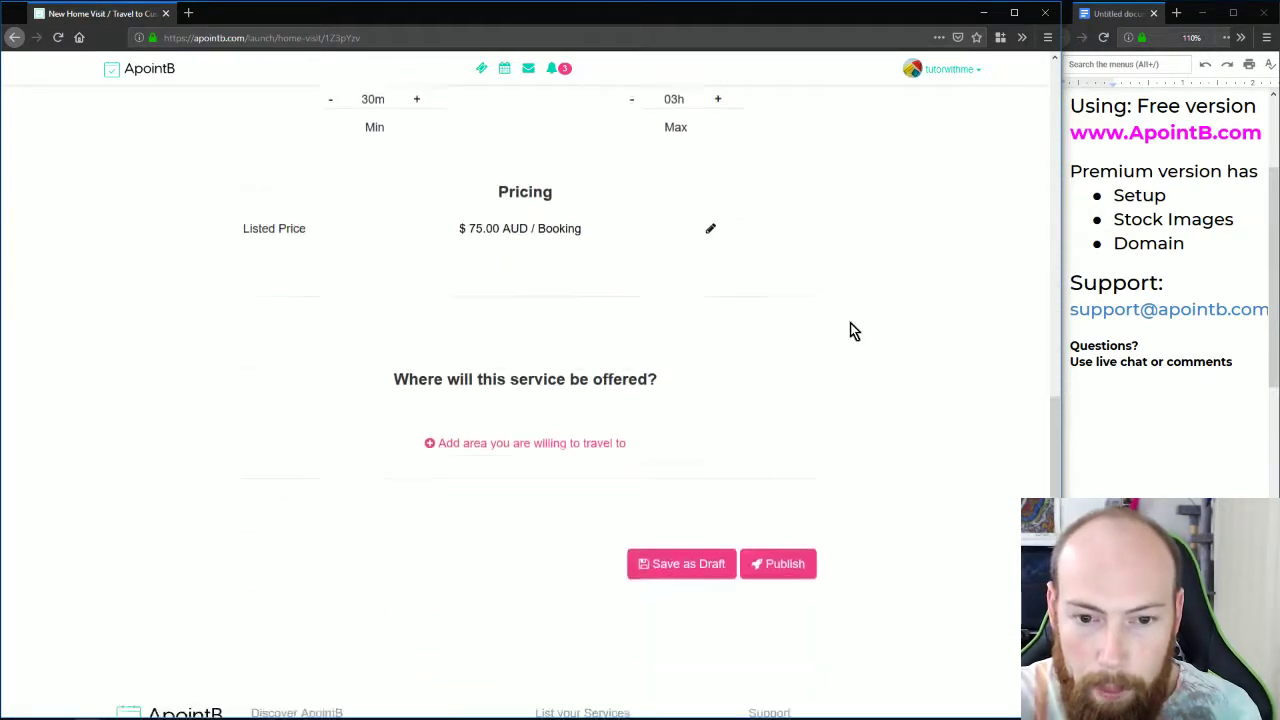
scroll(851, 325, "up", 2)
scroll(851, 325, "down", 2)
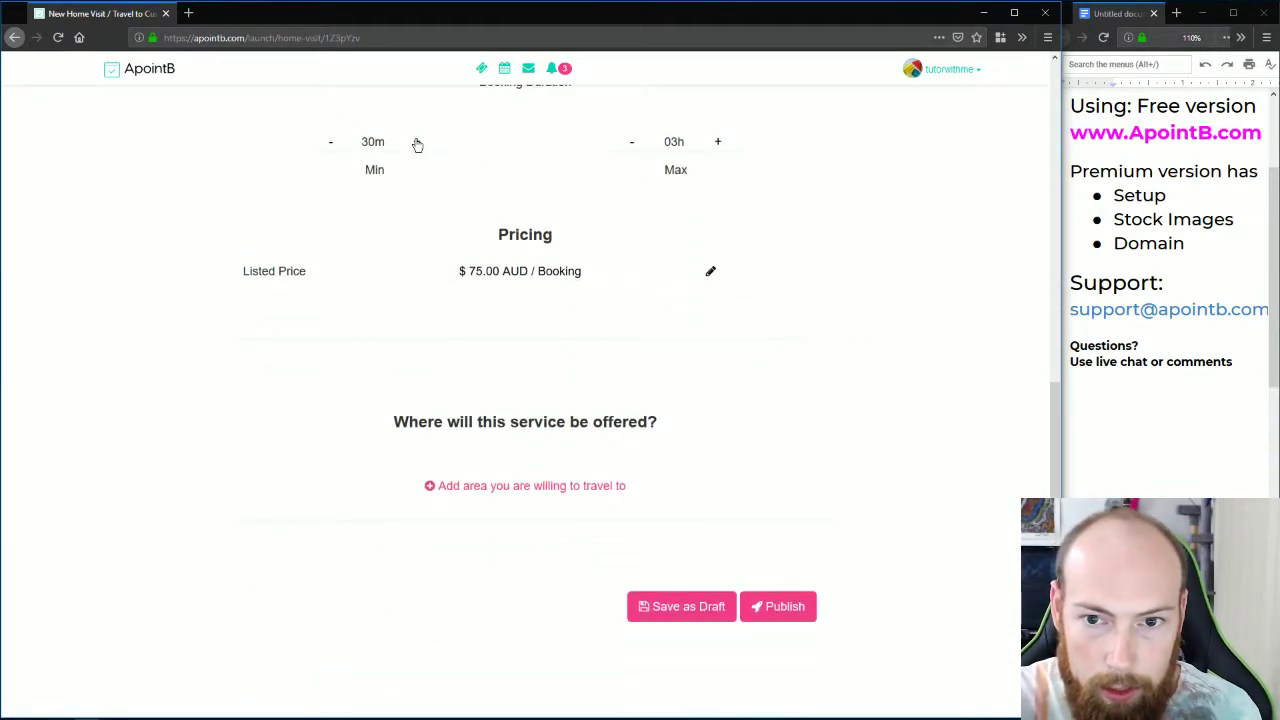
scroll(723, 269, "up", 2)
scroll(814, 277, "down", 3)
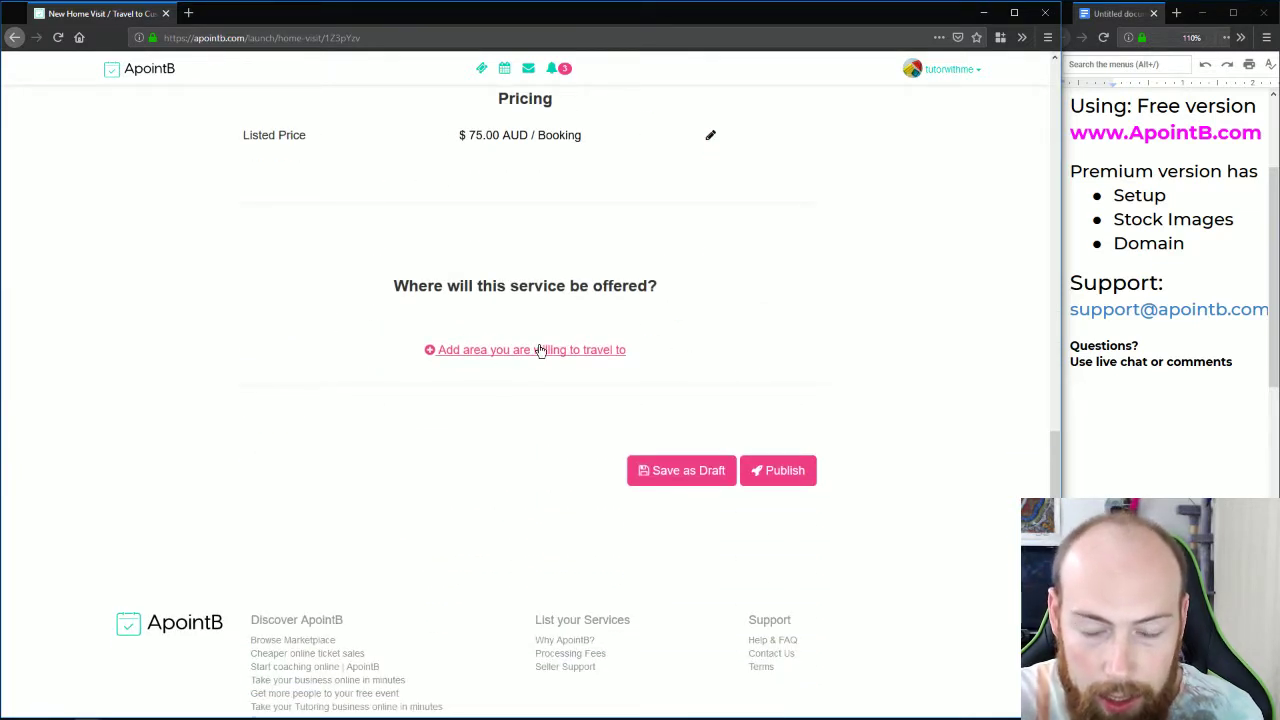
left_click(535, 350)
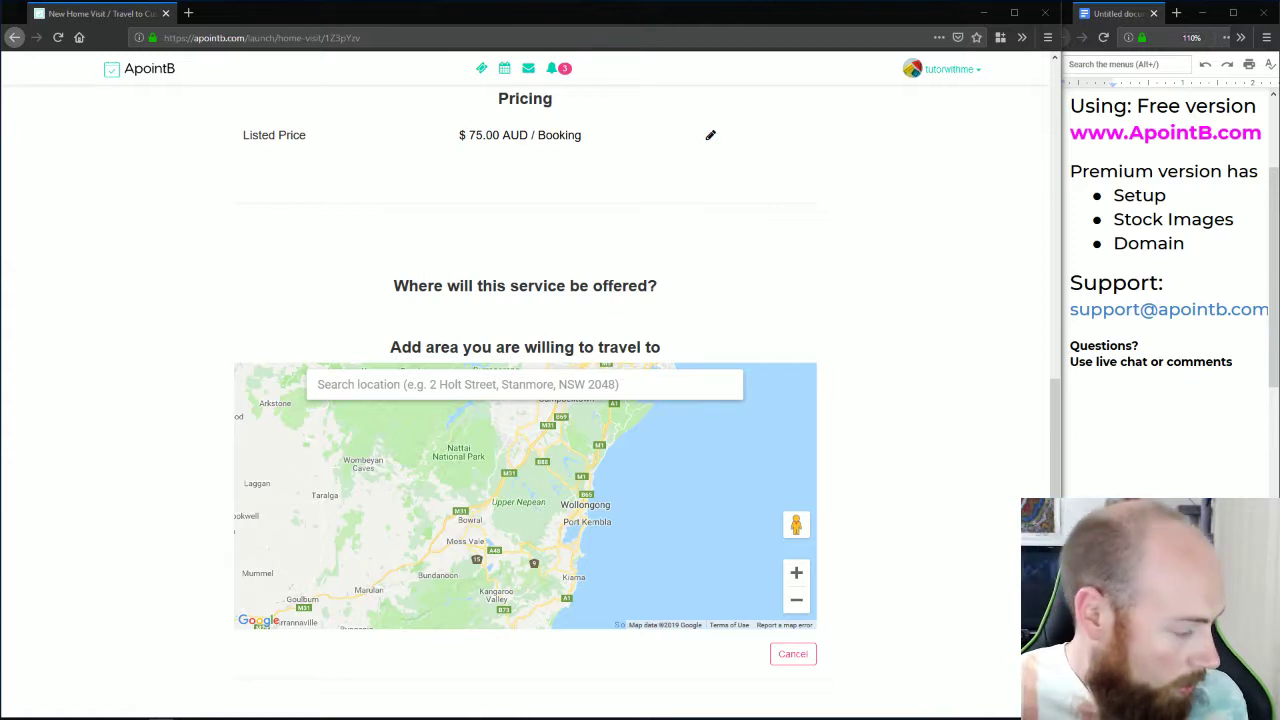
left_click(515, 388)
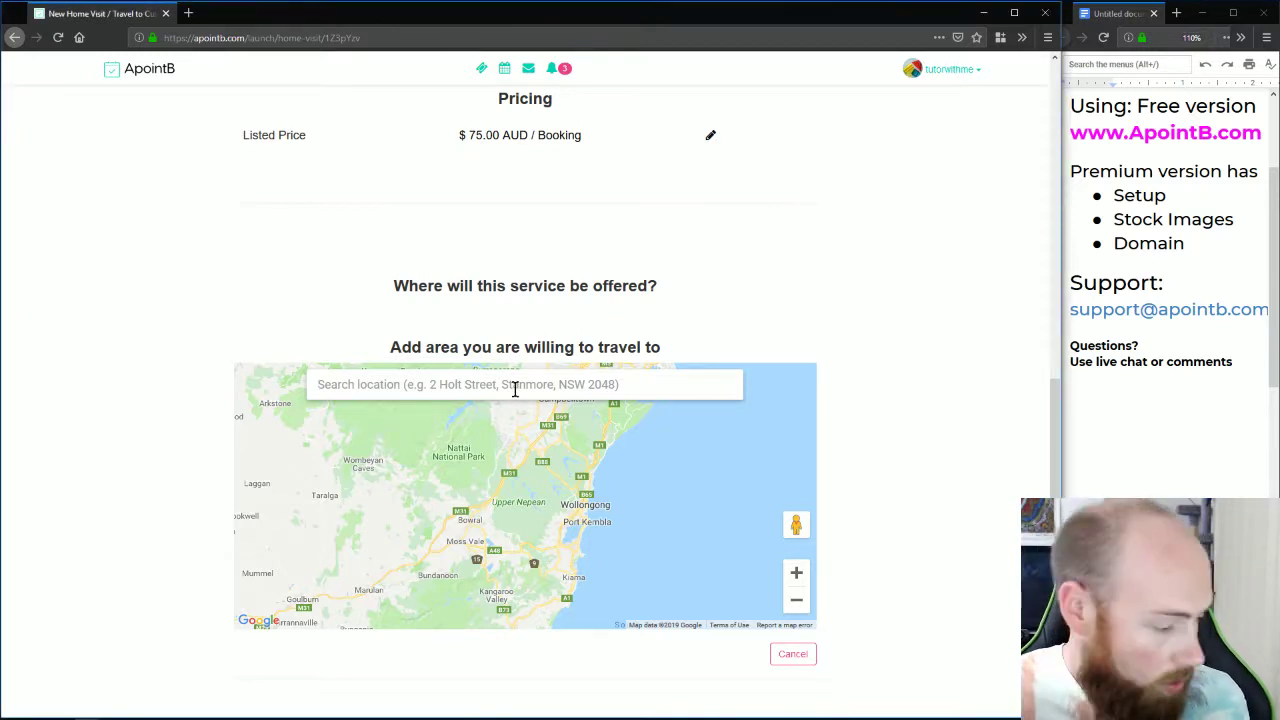
type("11 York St, Sydney NSW 2000")
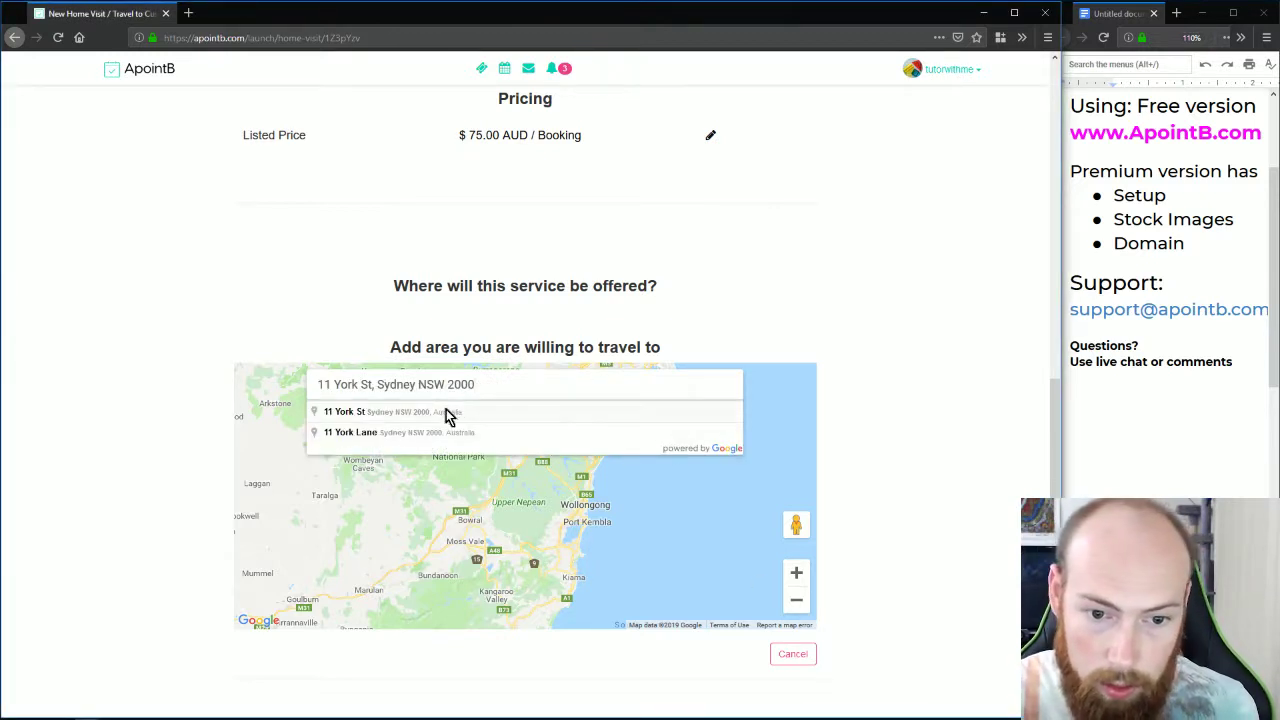
left_click(448, 417)
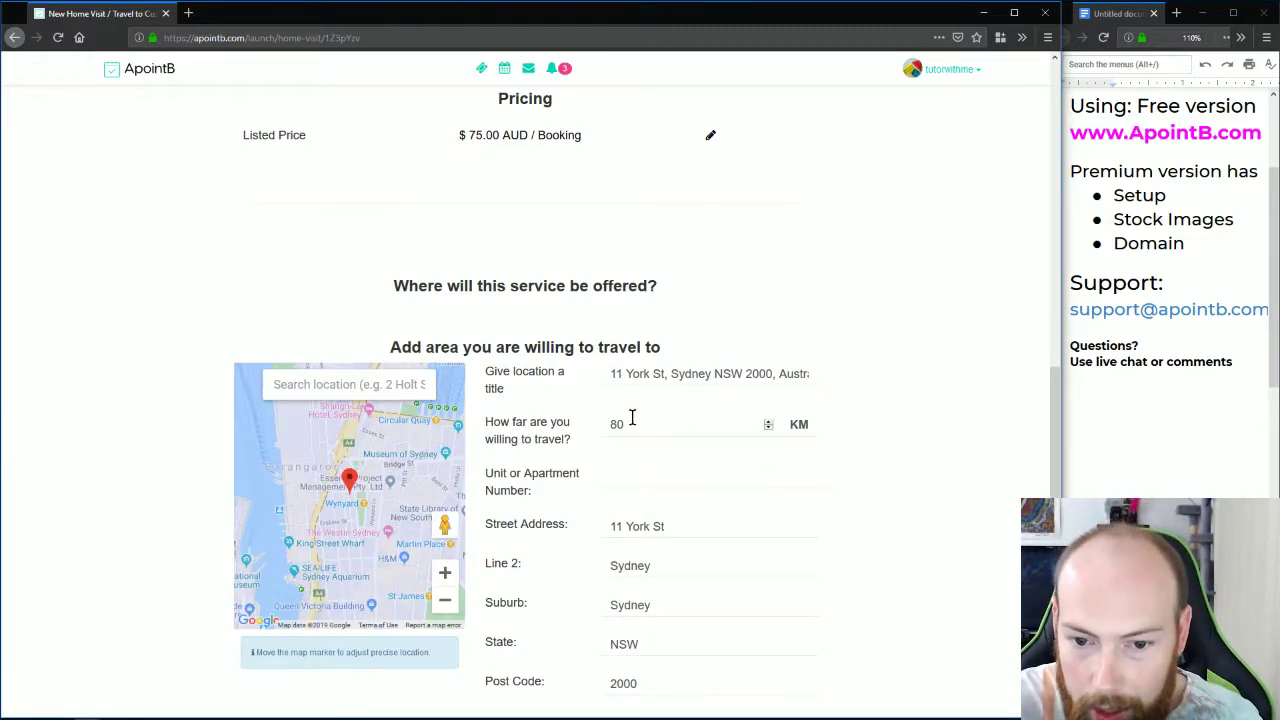
- Examine the travel radius around the address marker on the map
left_click(446, 602)
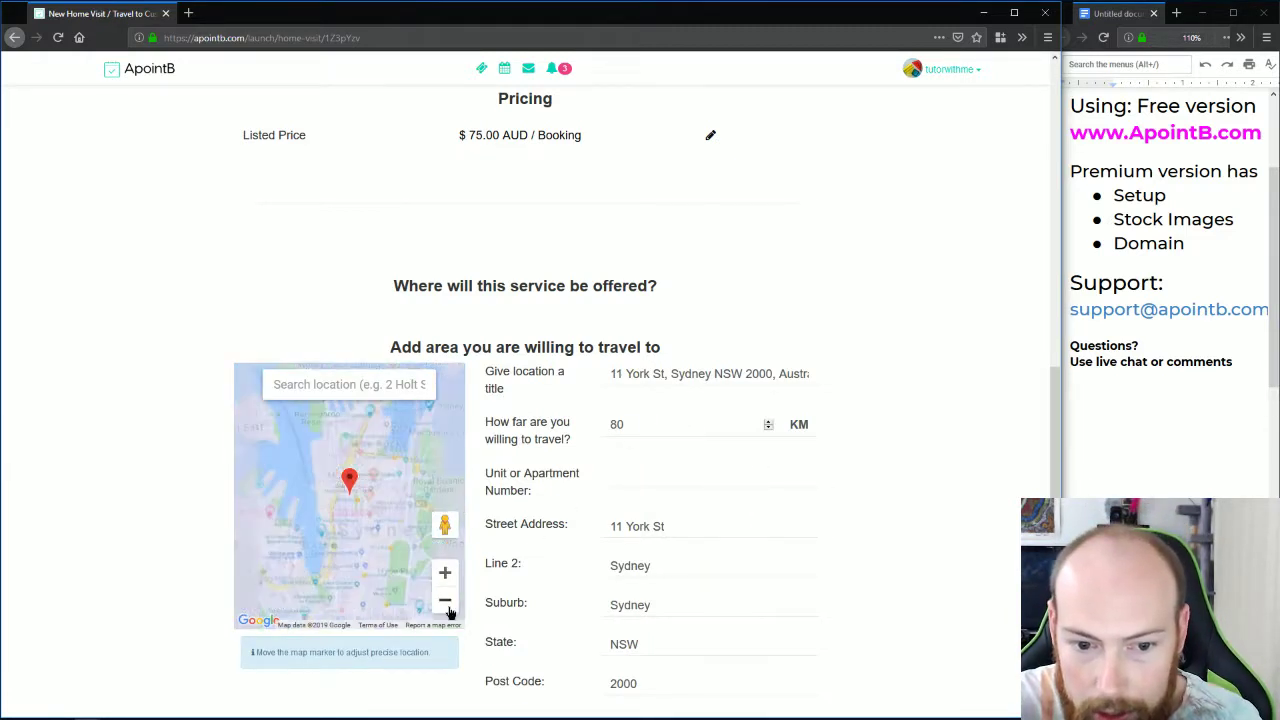
left_click(446, 604)
left_click(446, 604)
left_click(446, 604)
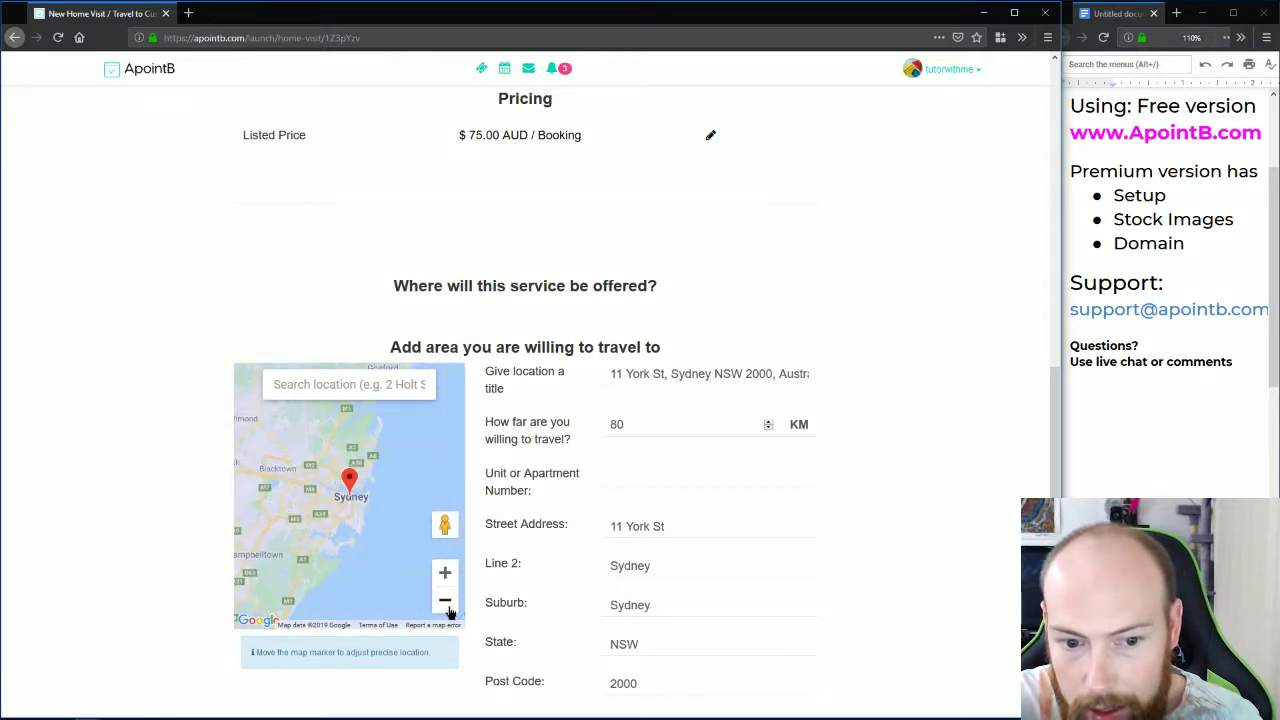
left_click(446, 604)
left_click(449, 608)
left_click(446, 577)
left_click(446, 577)
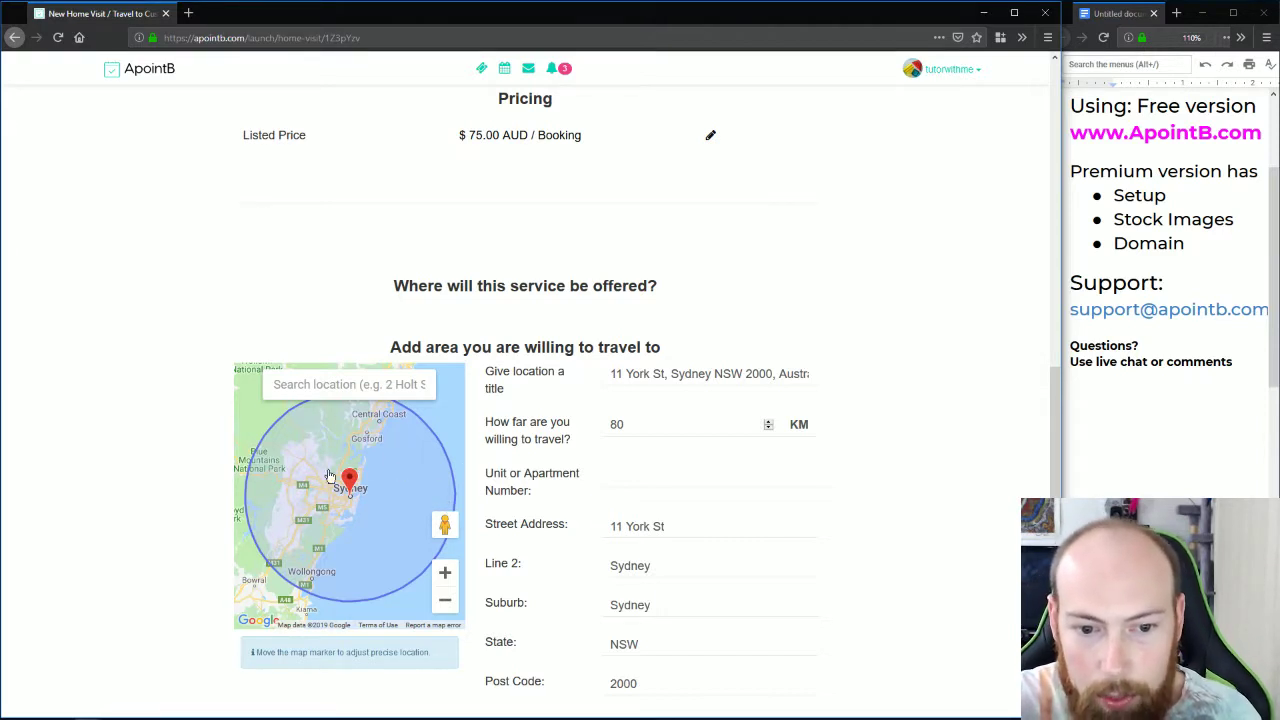
- Keep the travel distance at 80 km and save the travel area
left_click(669, 417)
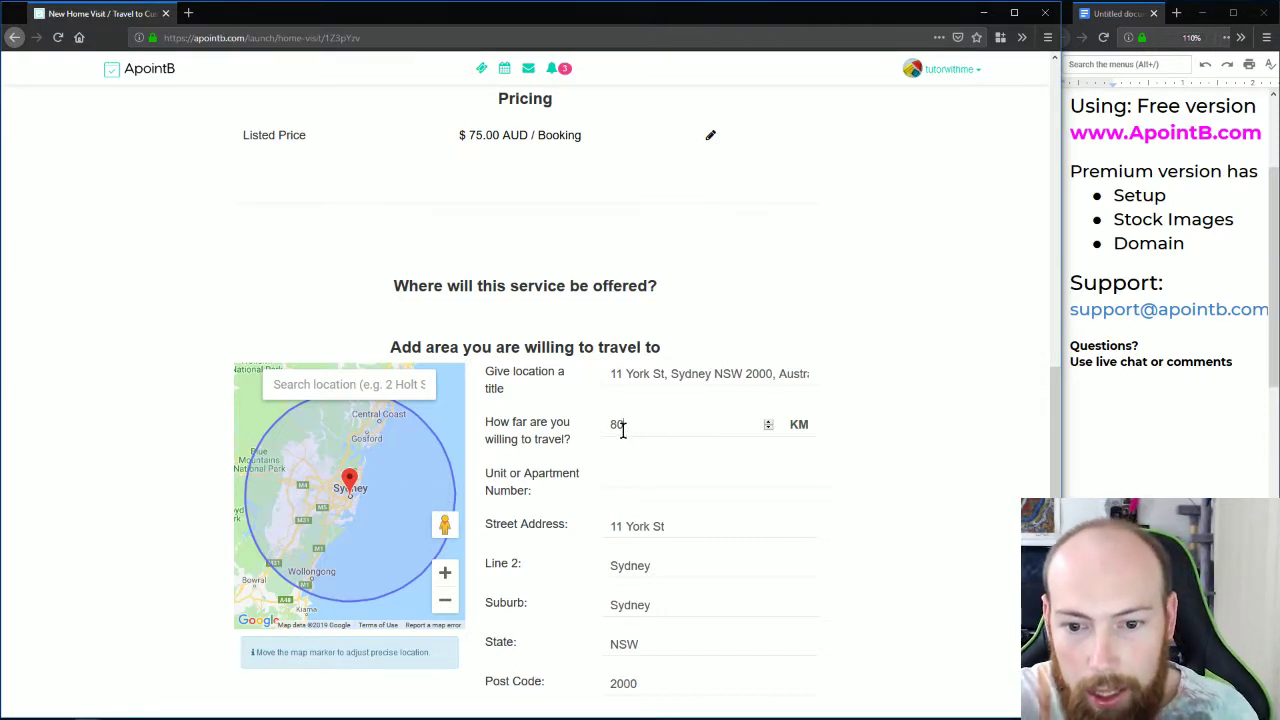
left_click_drag(632, 430, 596, 428)
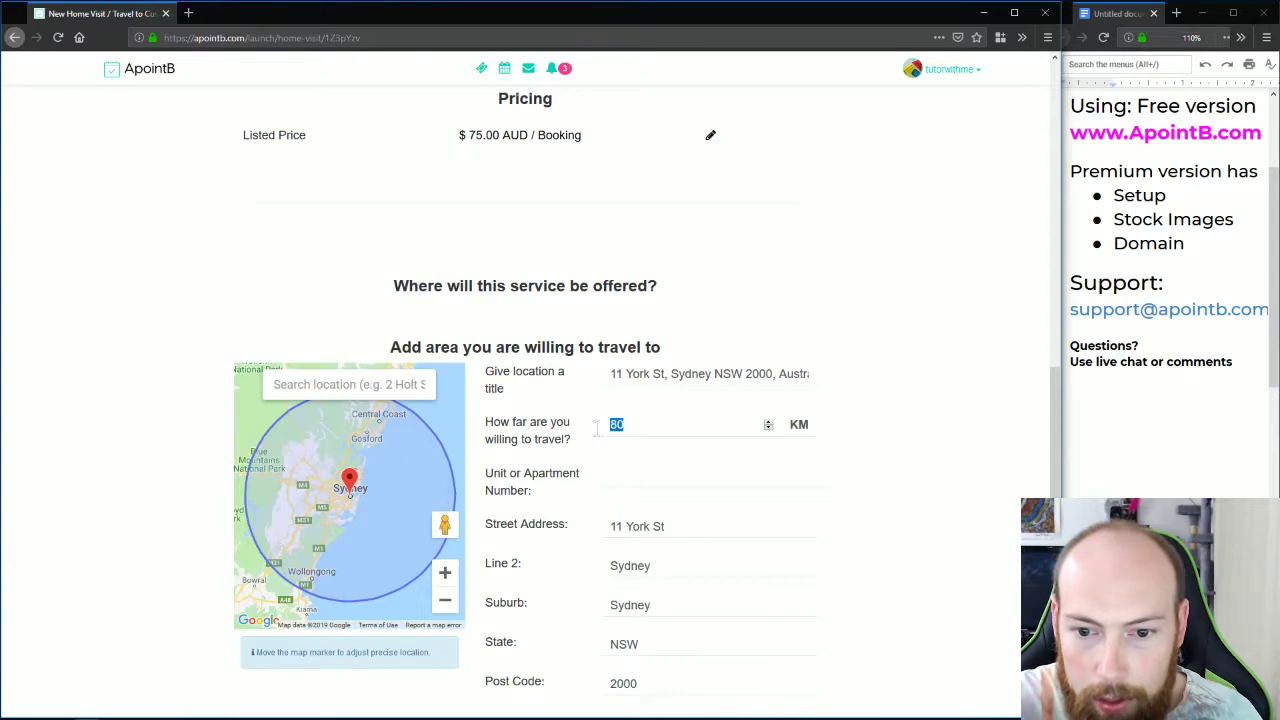
left_click(926, 432)
scroll(928, 366, "down", 4)
scroll(900, 400, "up", 2)
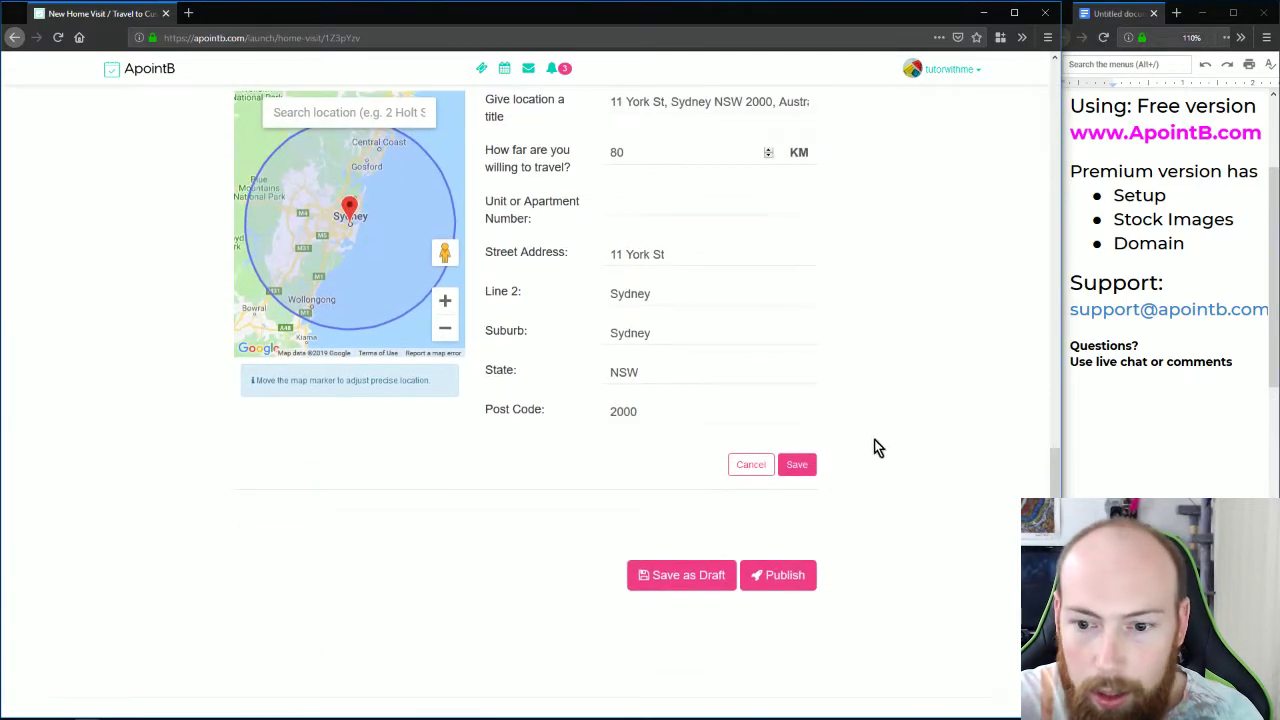
left_click(796, 464)
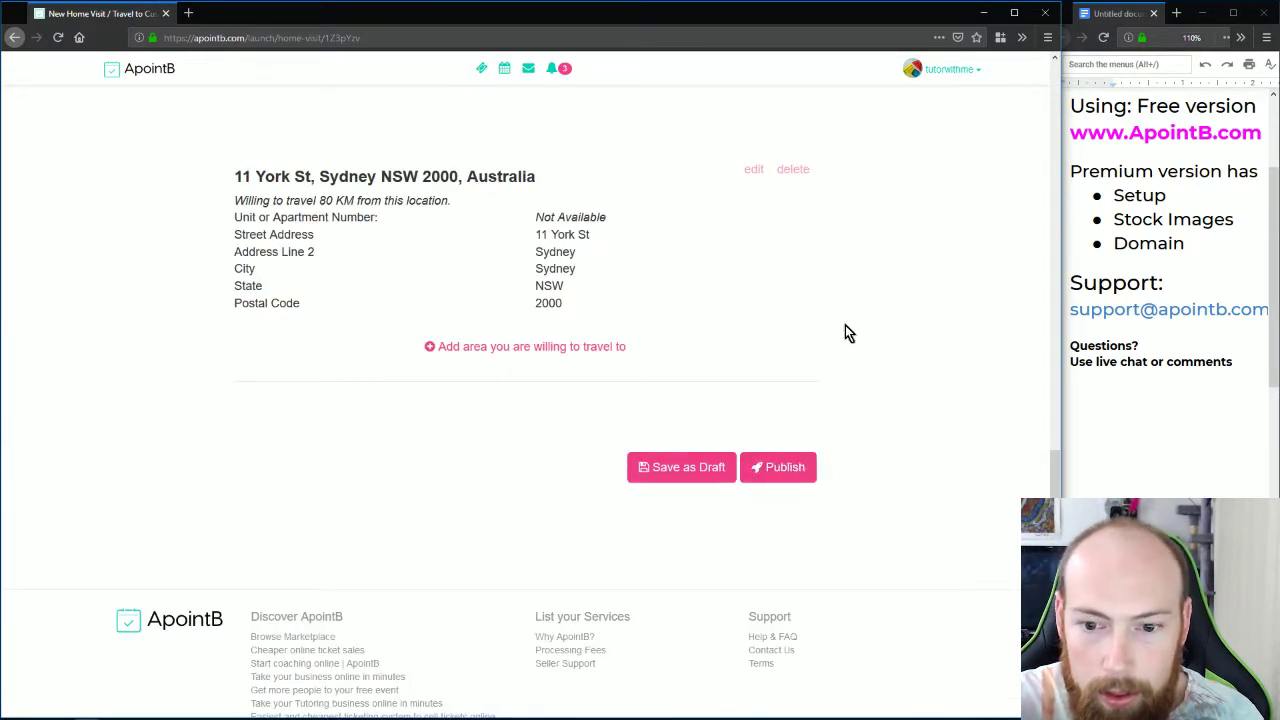
- Publish the Science Tutoring home visit listing and check the travel location shown on its live page
scroll(812, 430, "up", 1)
left_click(762, 596)
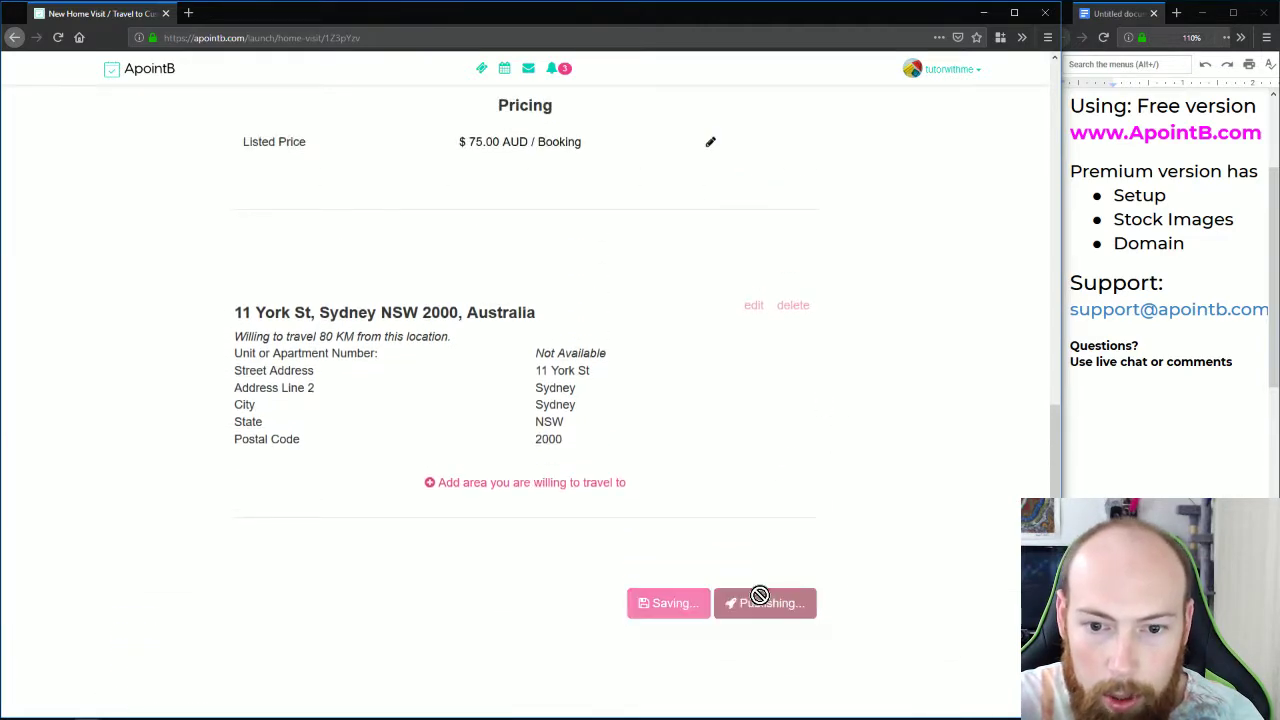
left_click(700, 233)
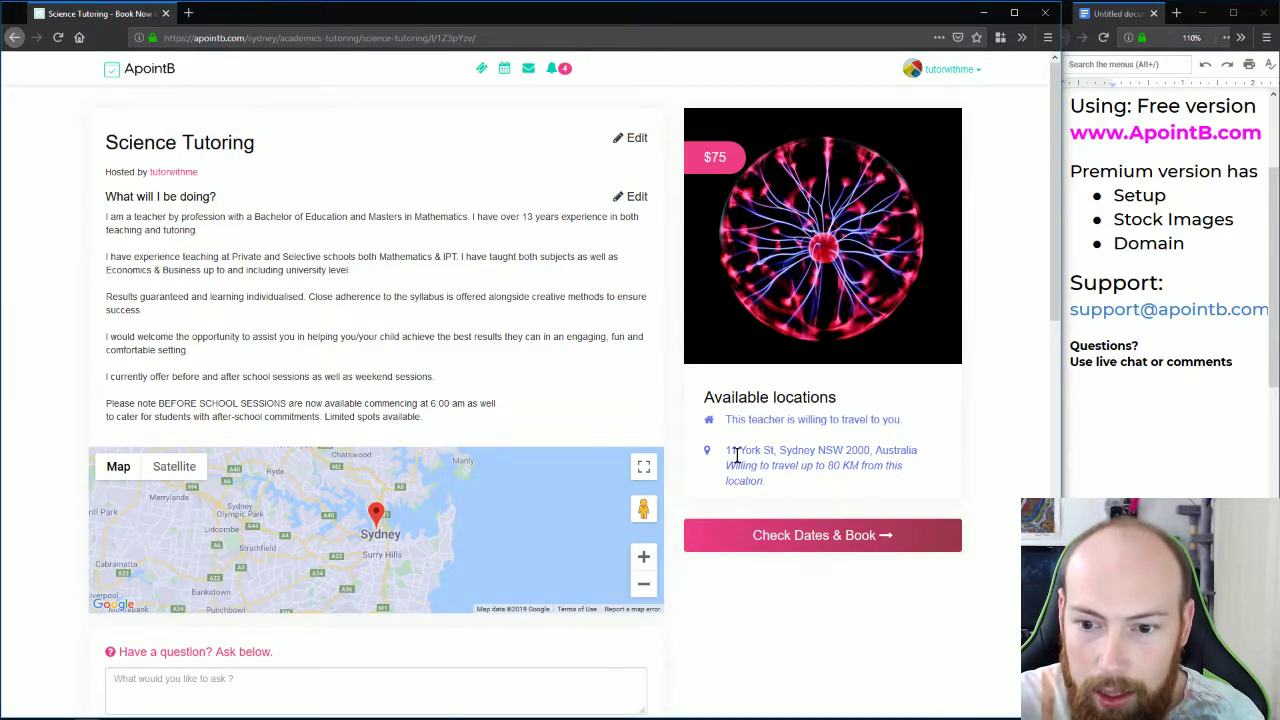
left_click_drag(739, 451, 800, 494)
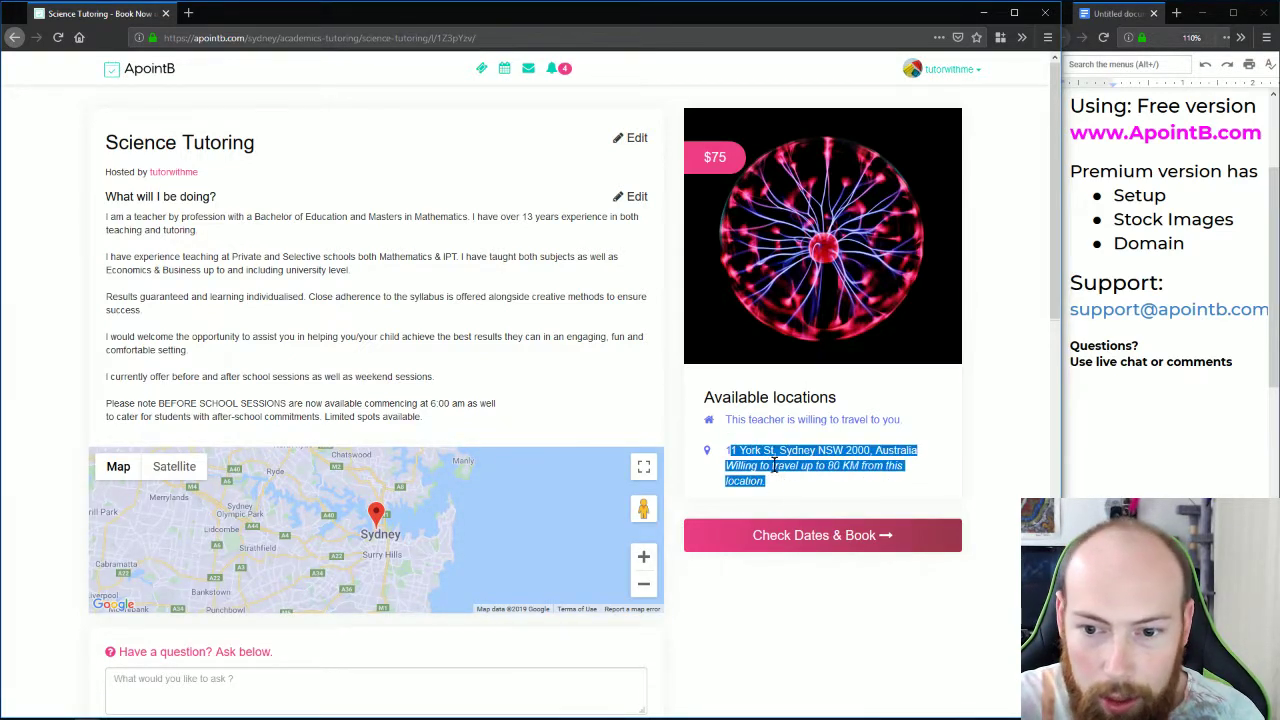
left_click(789, 487)
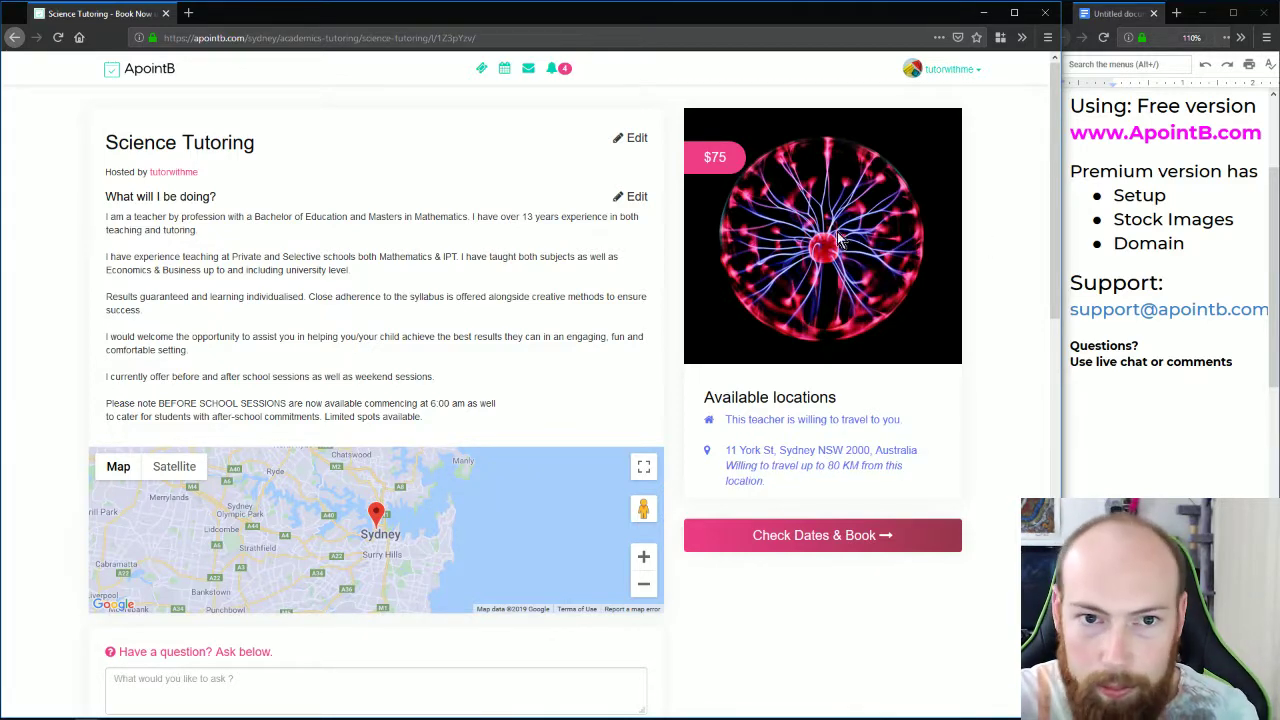
- Switch to the logged-out browser window, reload the Maths tutoring page and return to the Sydney A+ Tutoring Services website
key("alt+Tab")
key("Tab")
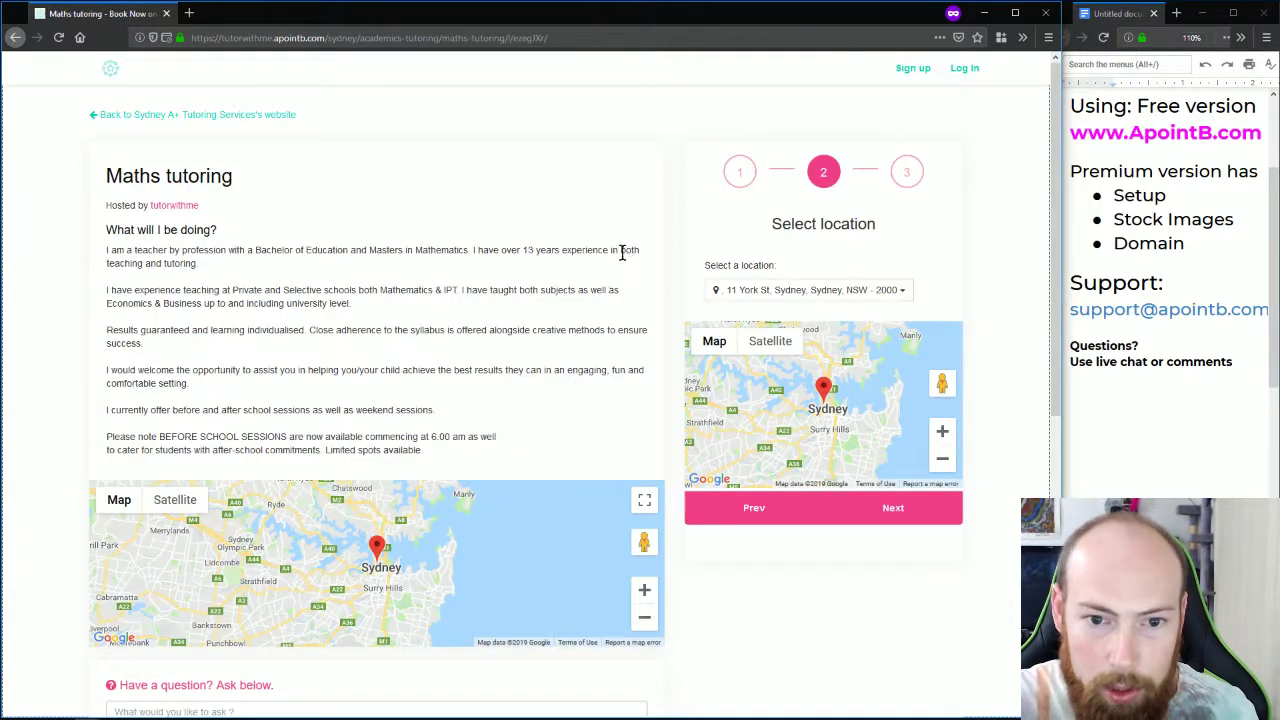
key("F5")
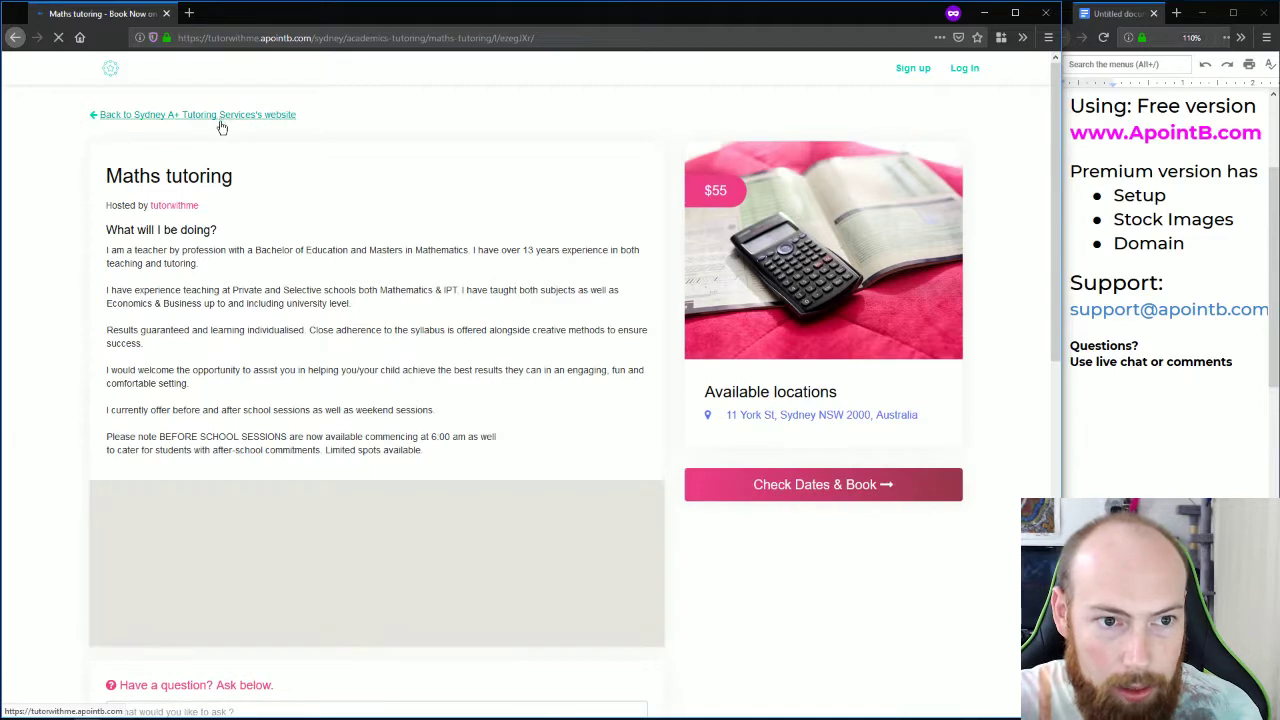
left_click(220, 118)
- Examine the public website's banner, About text, Science and Maths tutoring booking cards and contact section
scroll(560, 290, "down", 4)
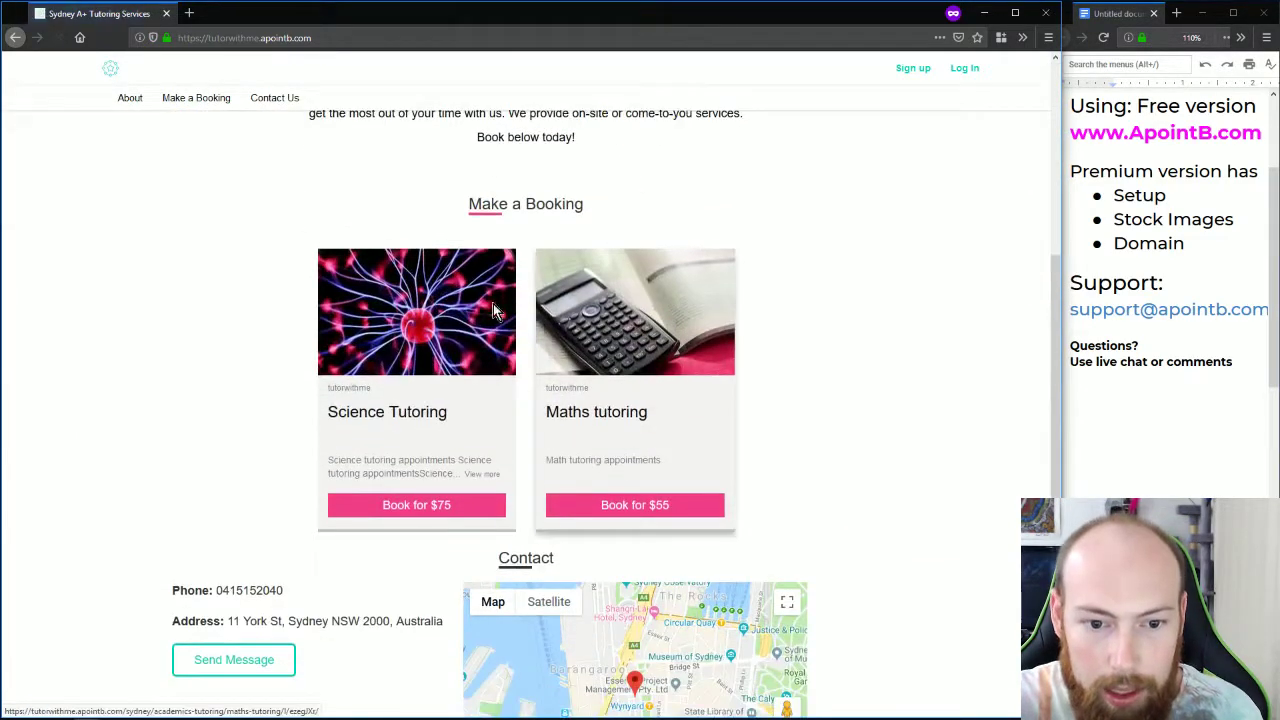
scroll(814, 317, "up", 4)
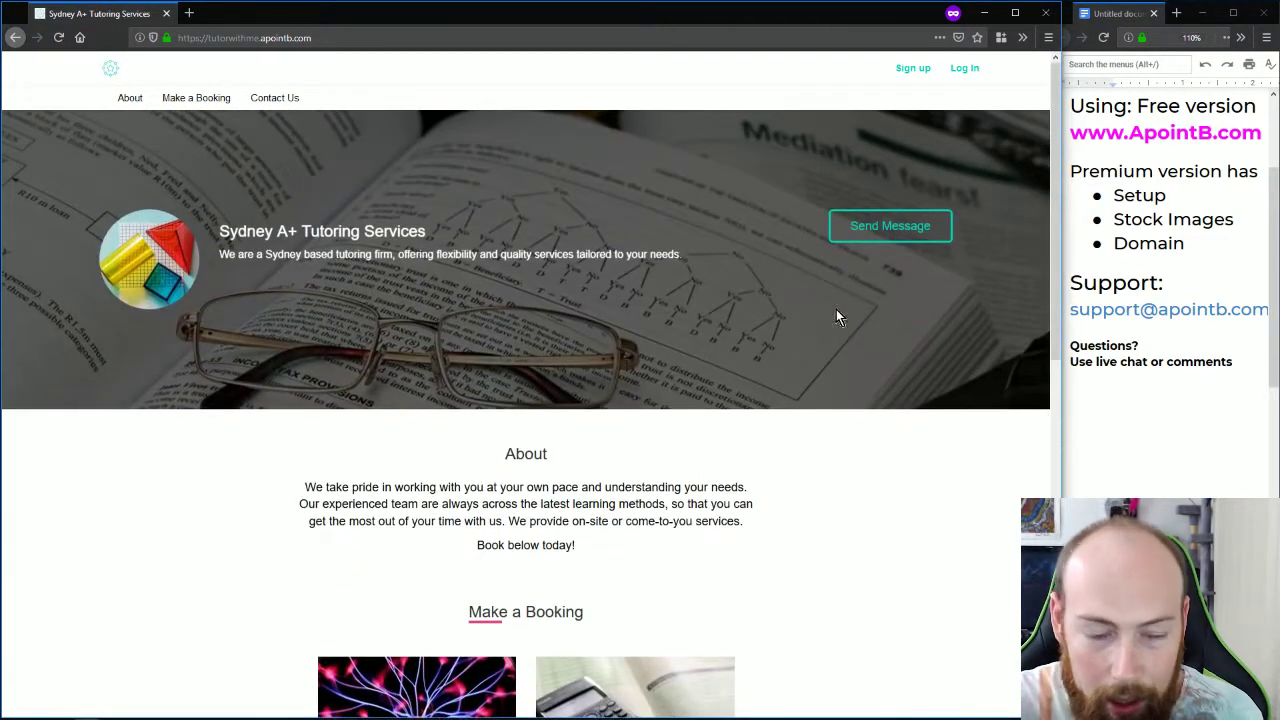
scroll(738, 260, "down", 4)
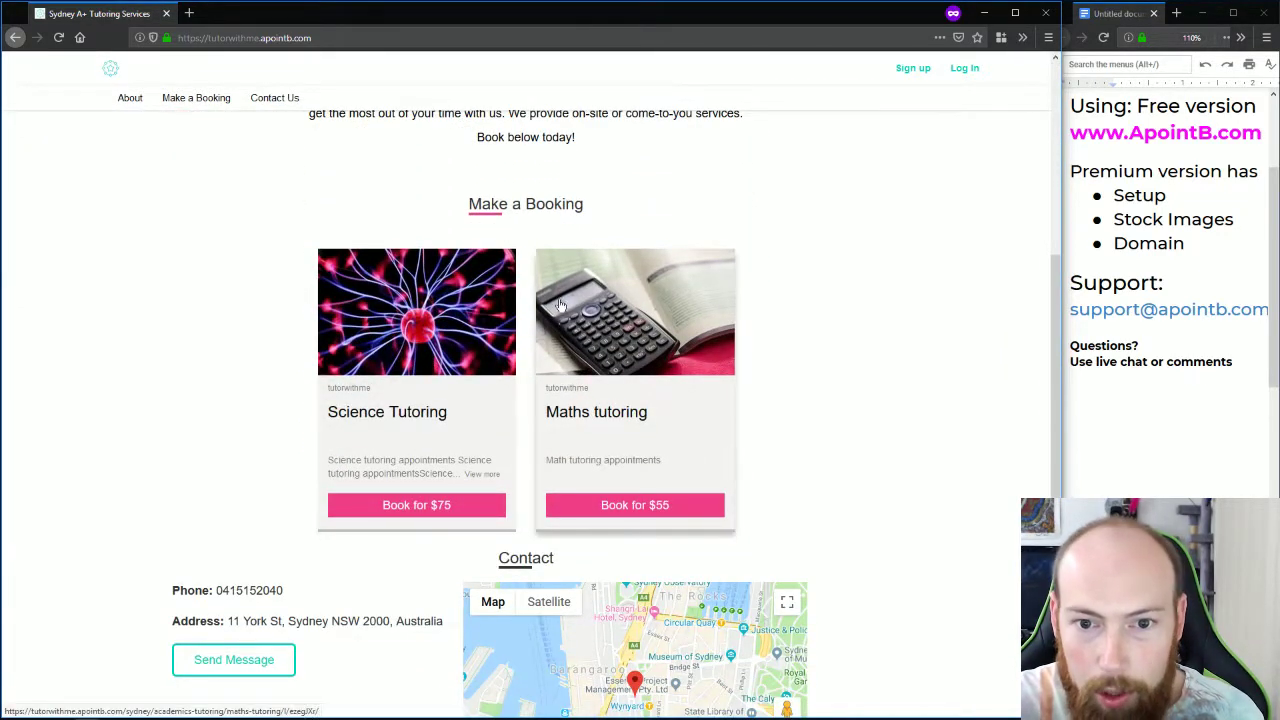
scroll(560, 258, "down", 2)
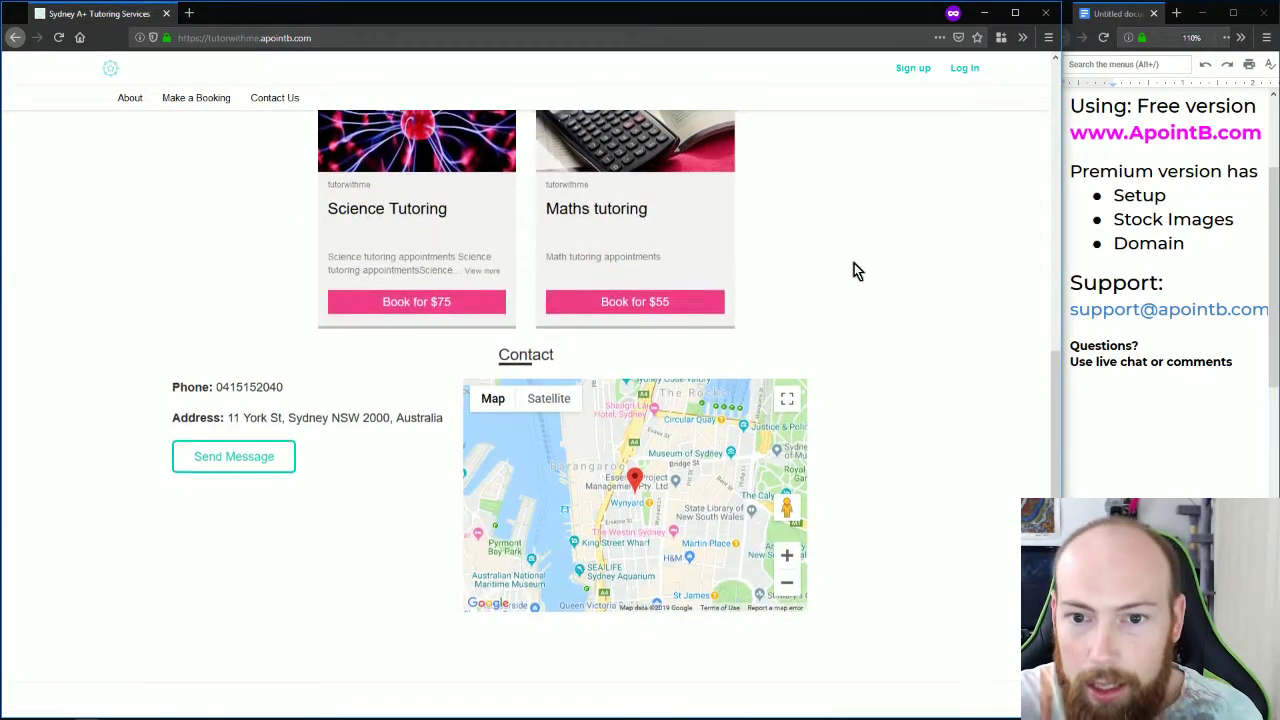
scroll(835, 280, "up", 3)
scroll(829, 312, "up", 4)
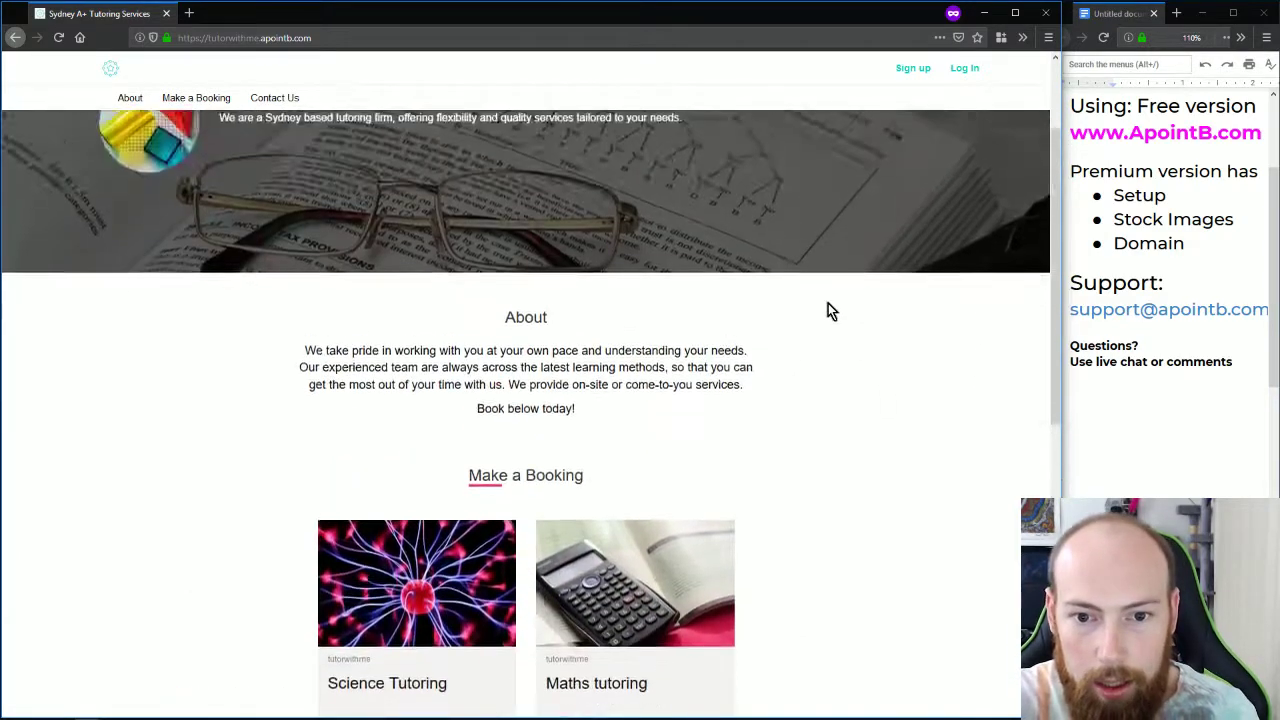
scroll(828, 303, "down", 2)
scroll(825, 296, "down", 2)
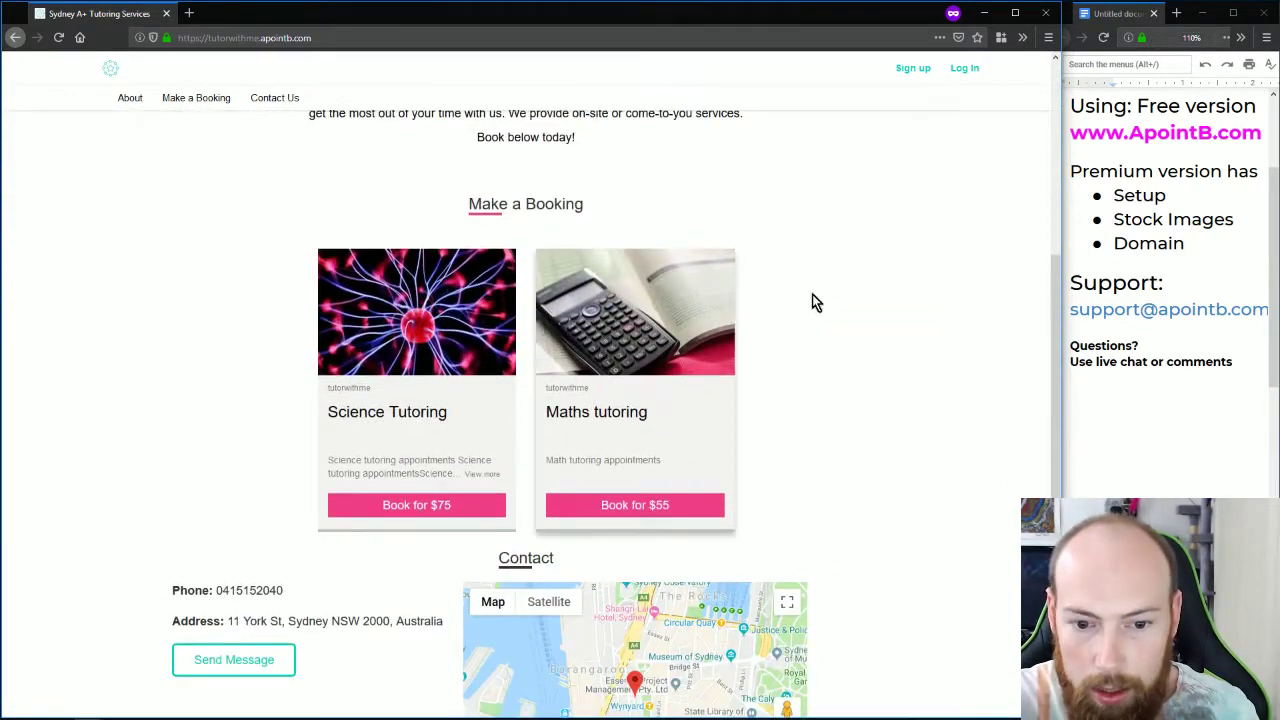
scroll(823, 285, "up", 4)
scroll(823, 280, "down", 2)
scroll(826, 280, "up", 3)
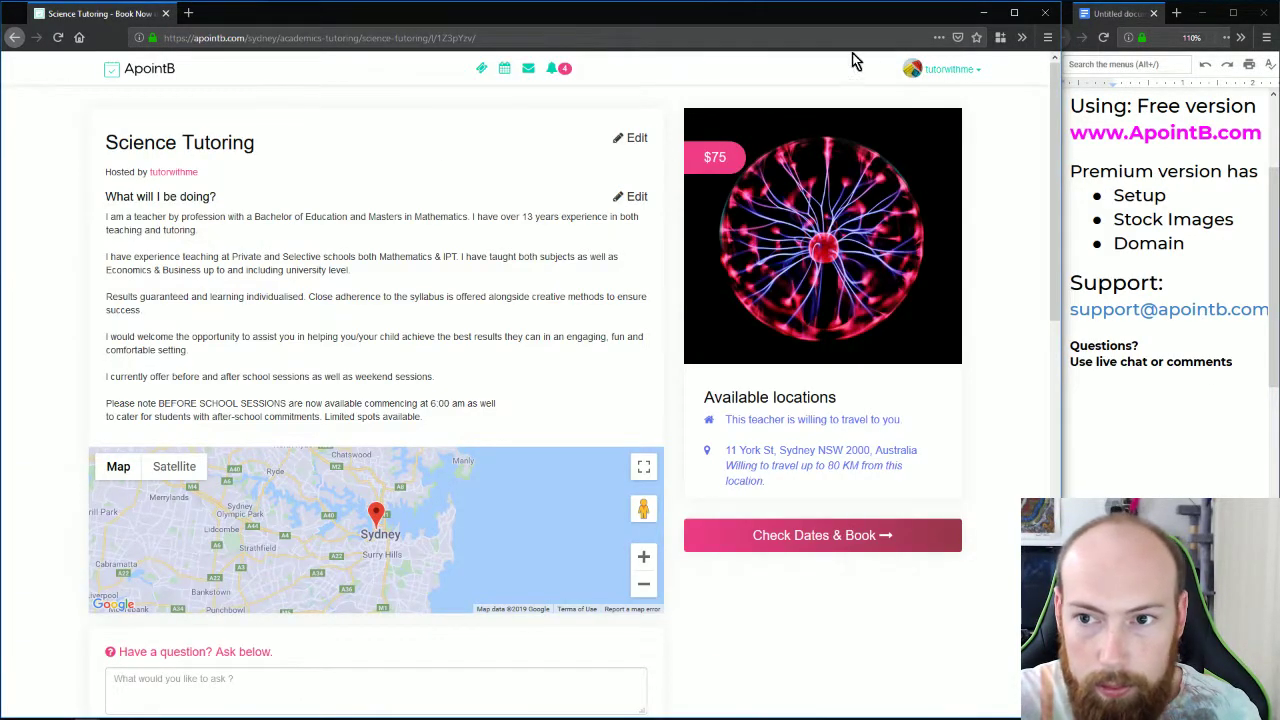
- Return to the business profile in the logged-in window and add an Online session or Appointment feature
left_click(945, 69)
left_click(900, 92)
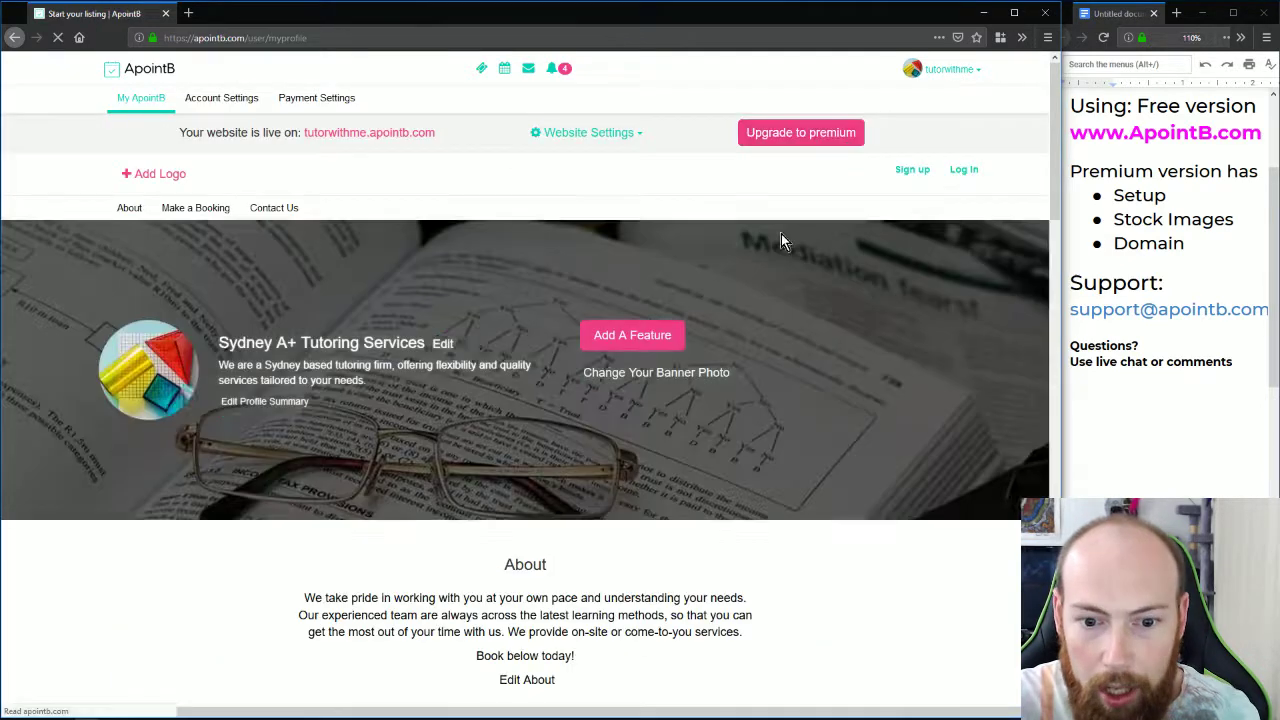
left_click(628, 335)
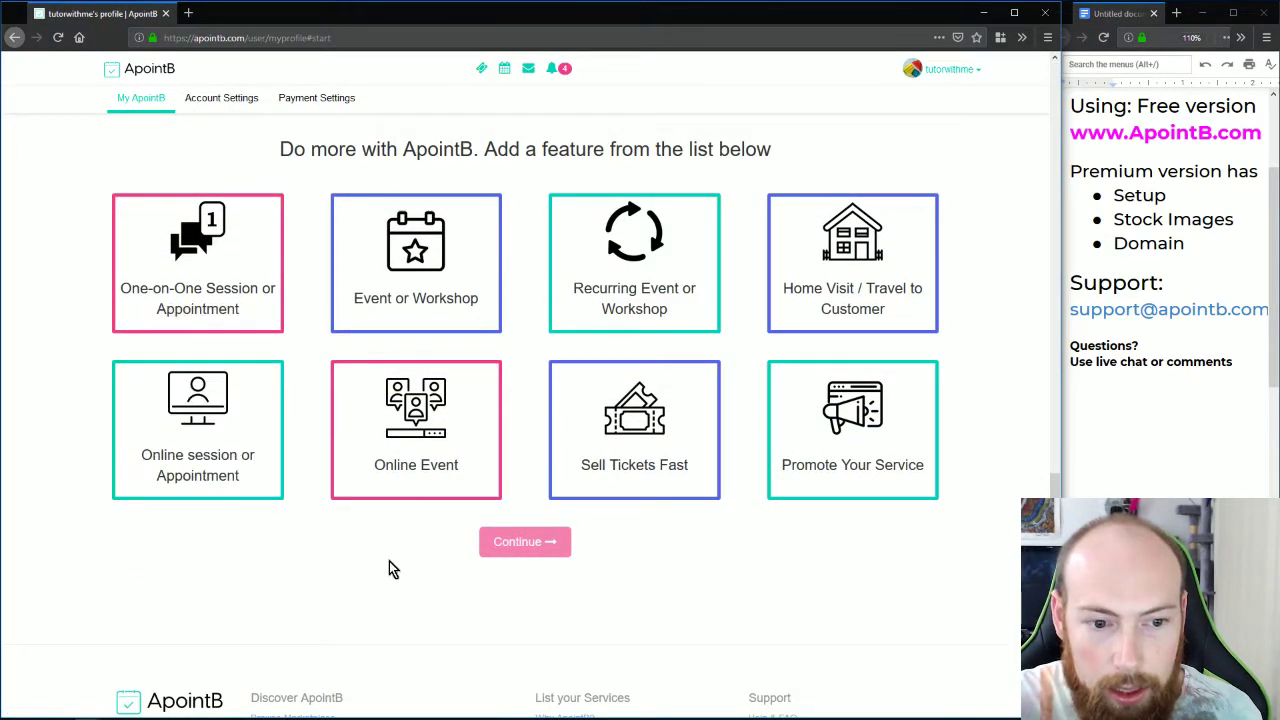
left_click(229, 441)
left_click(505, 538)
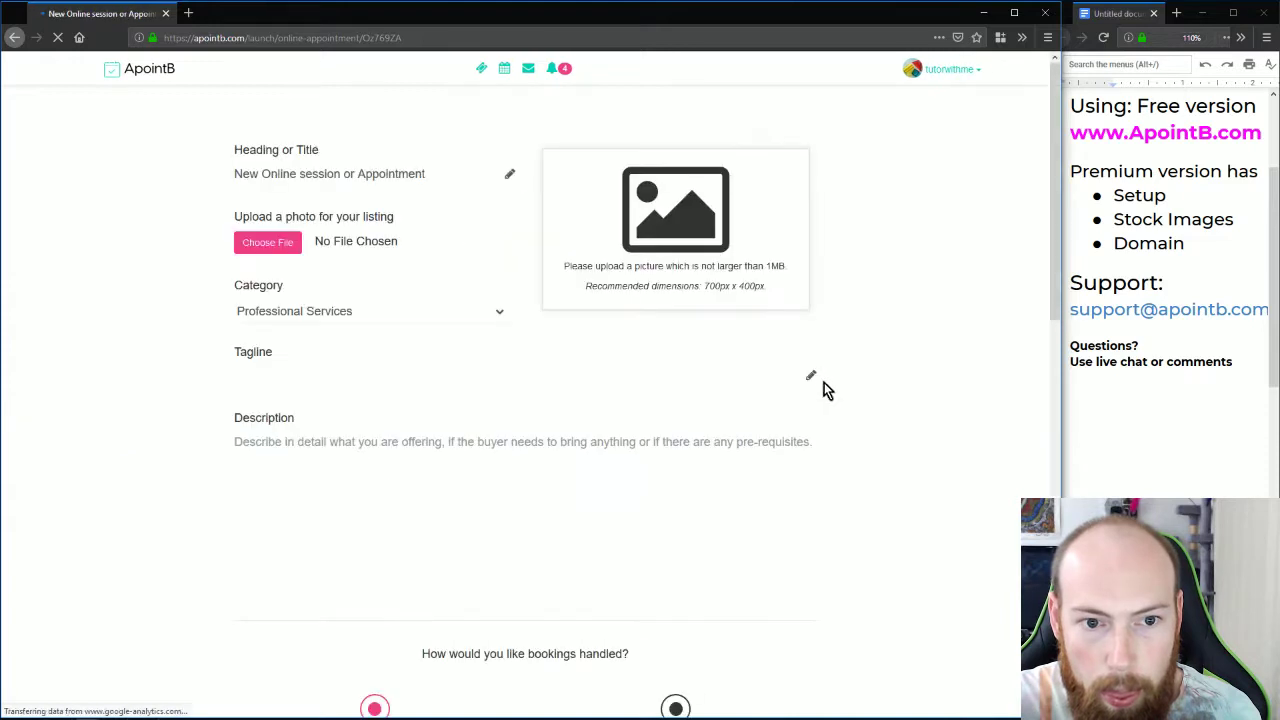
- Title the new online listing "English Tutoring" and upload "listing english.JPG" as its photo
triple_click(401, 175)
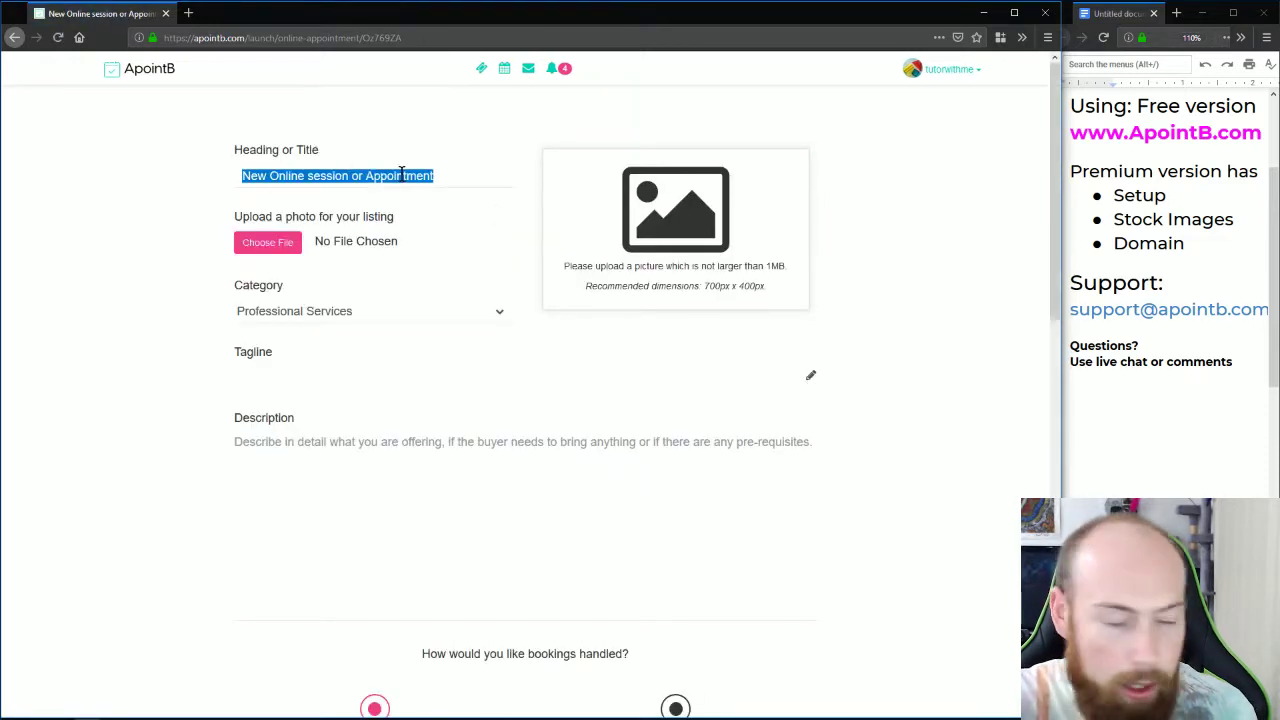
type("English Tutoring")
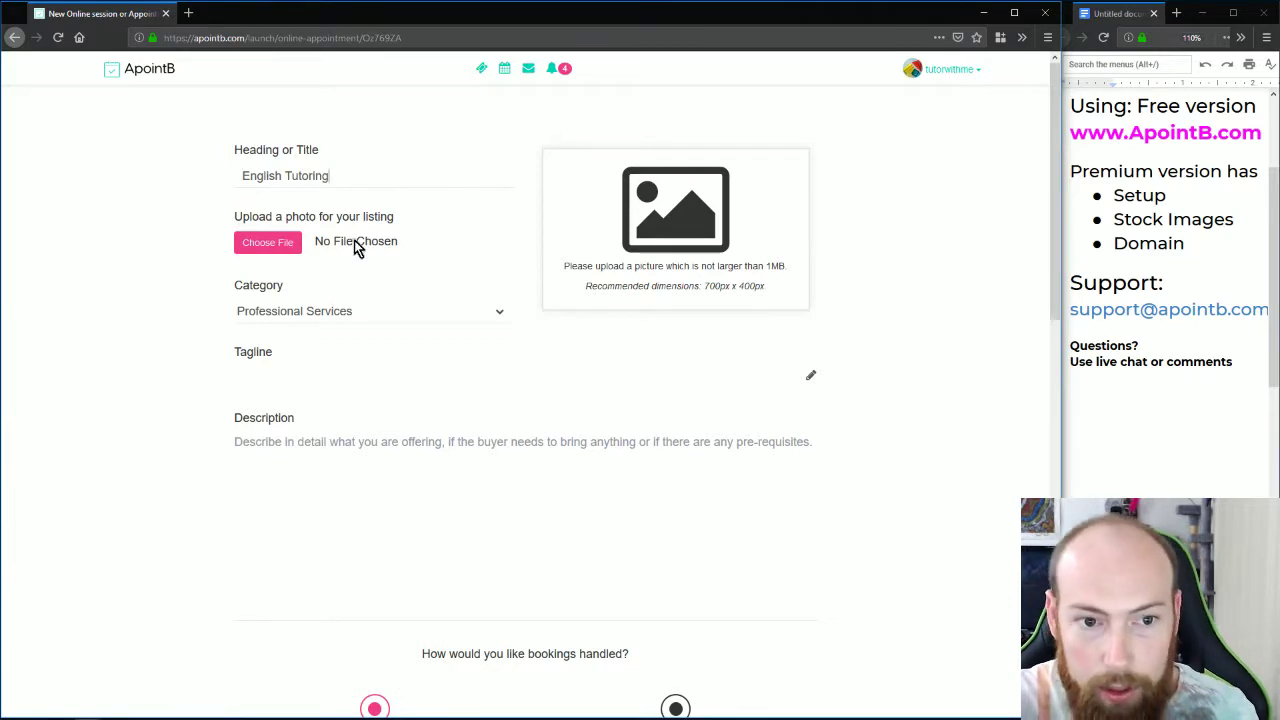
left_click(275, 250)
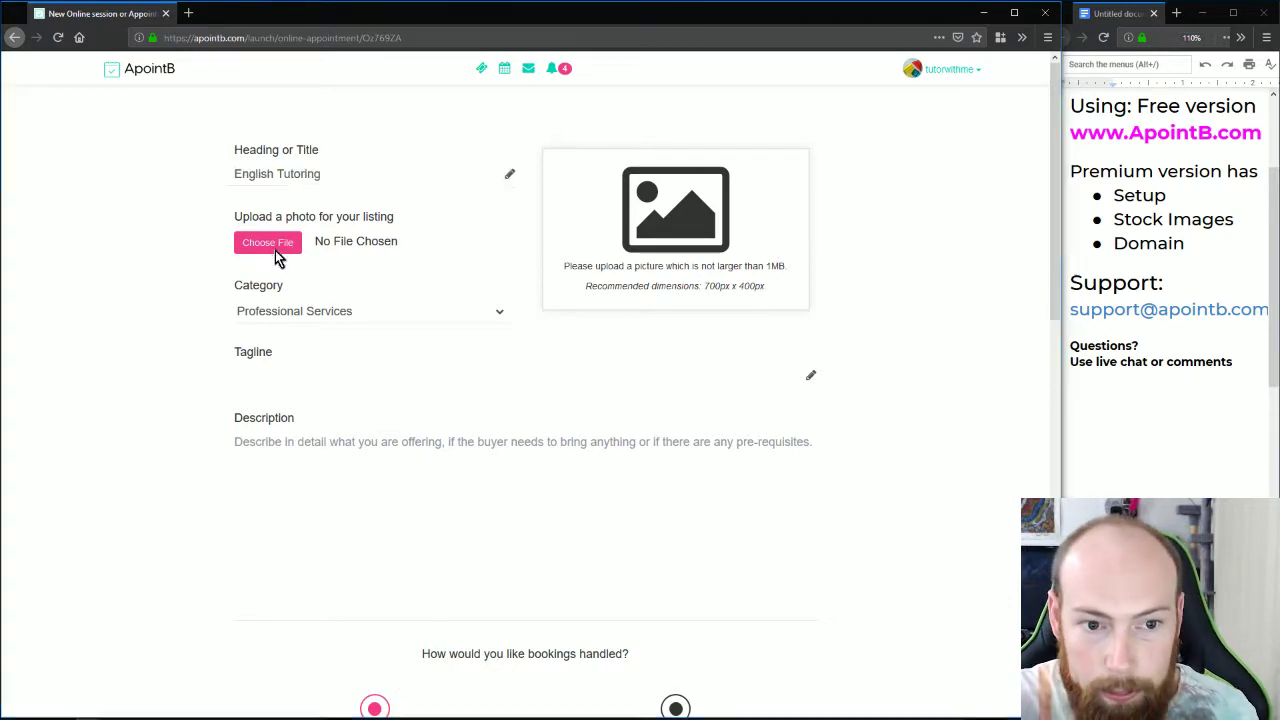
double_click(238, 97)
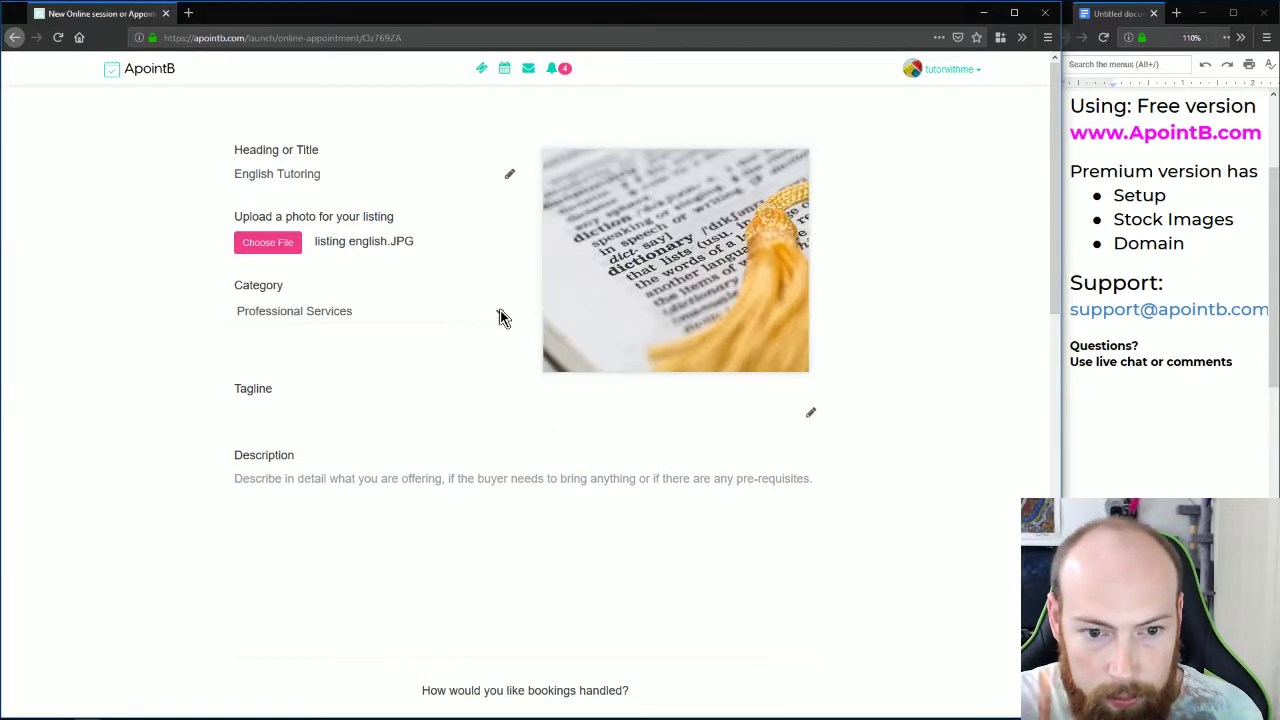
- Set the listing's category to Academics & Tutoring and its tagline to "English tutoring appointments, book now!"
left_click(500, 318)
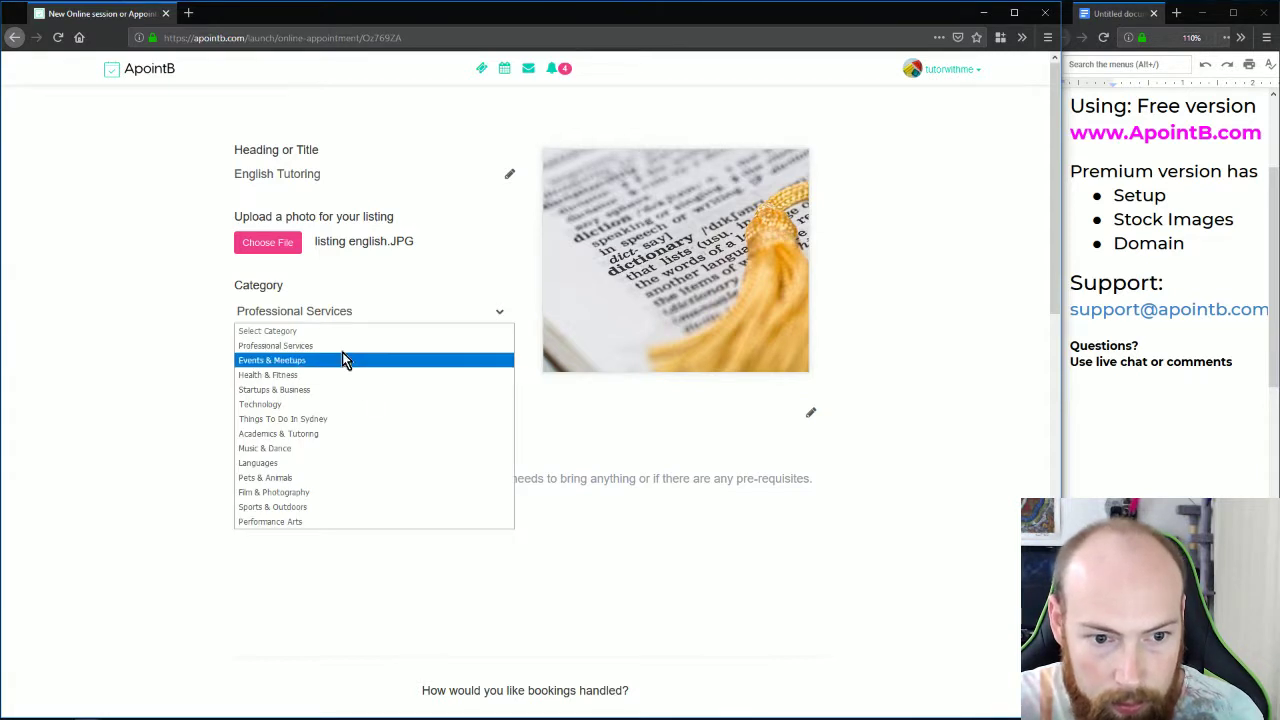
left_click(316, 434)
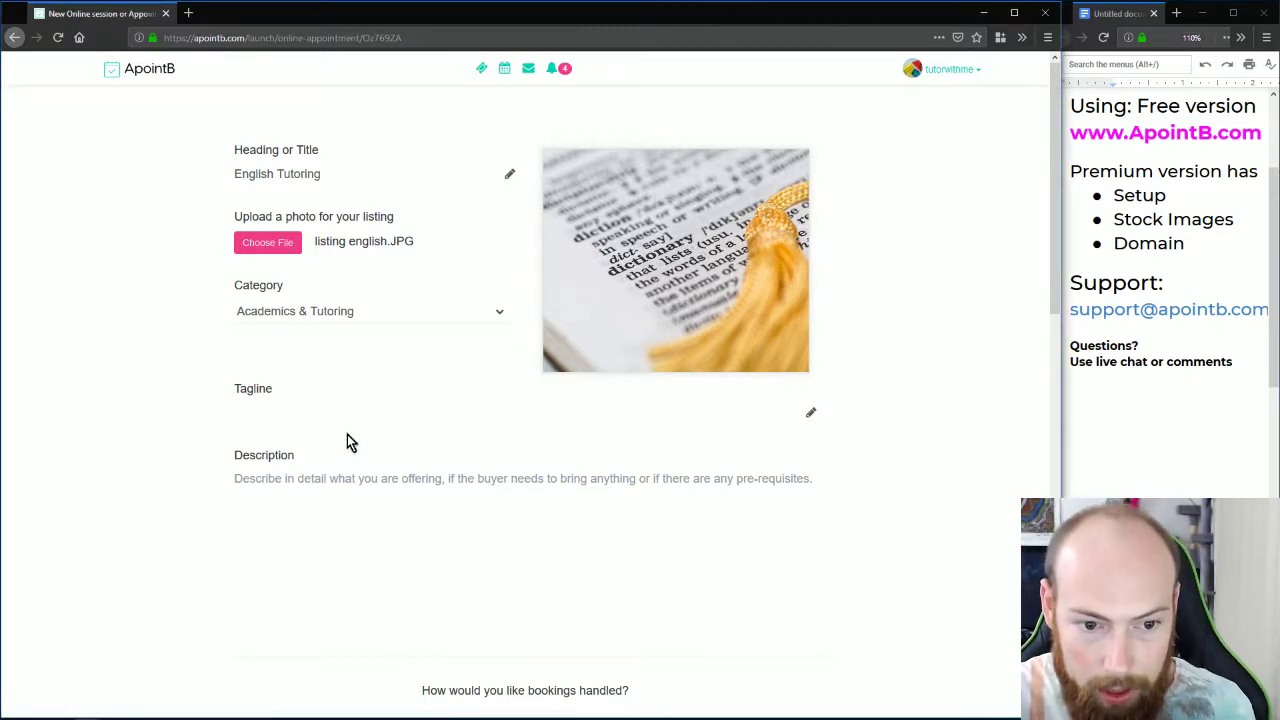
left_click(326, 477)
left_click(274, 412)
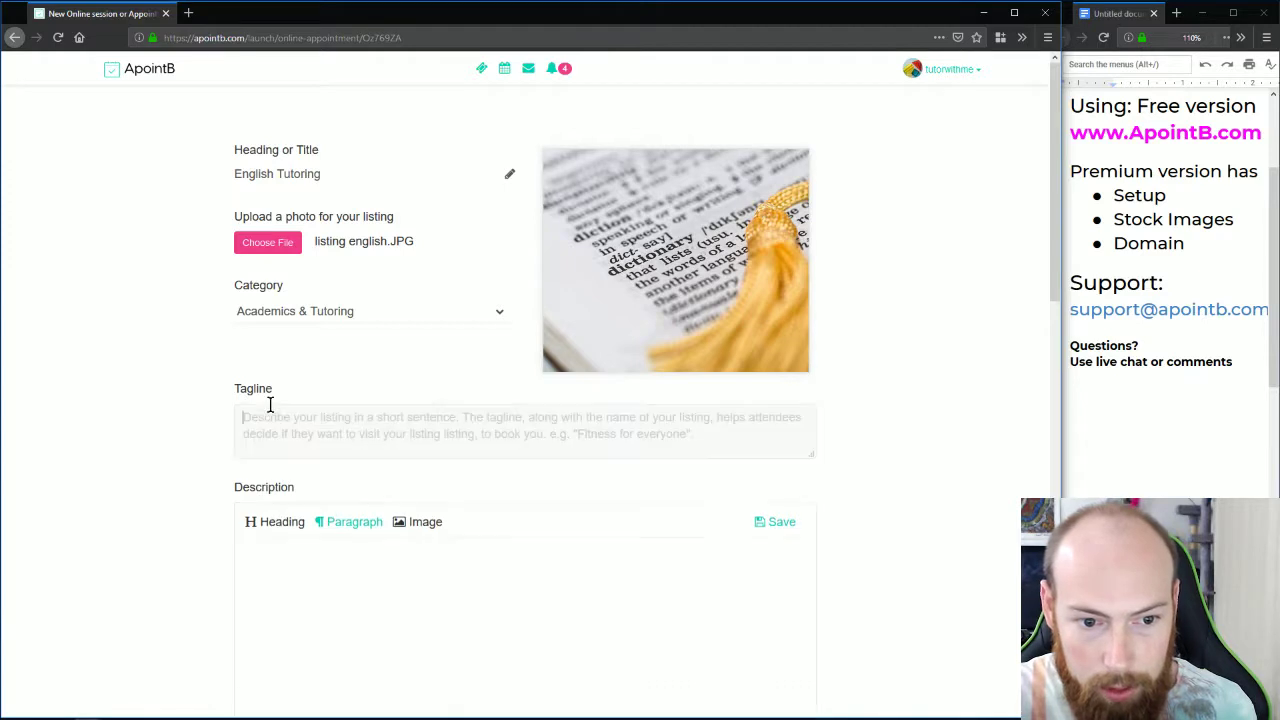
type("Math tutoring appointments")
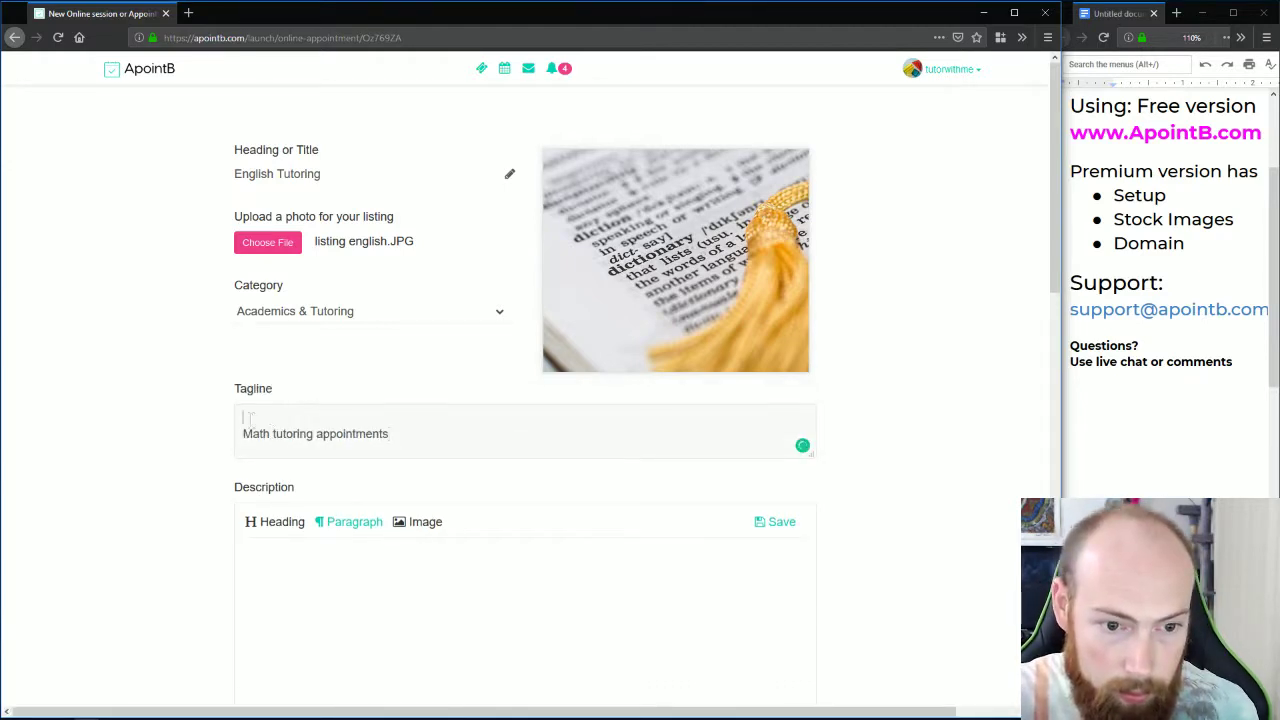
double_click(253, 419)
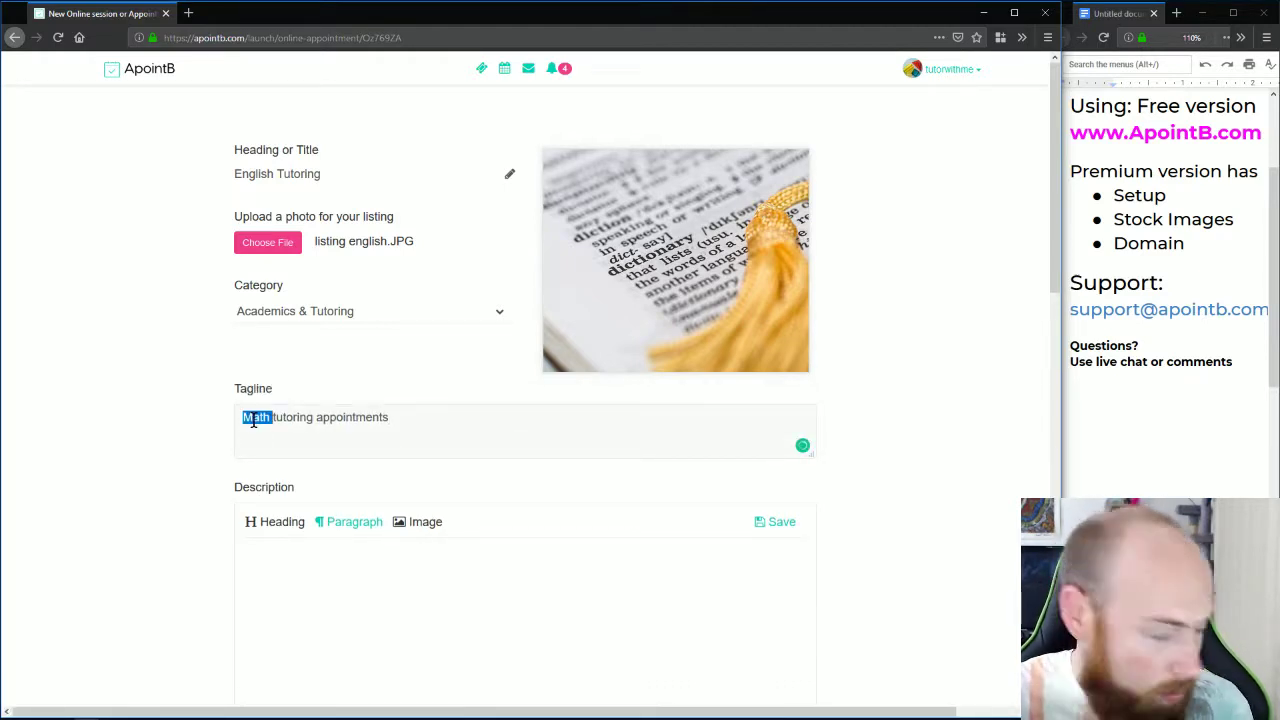
type("Engli")
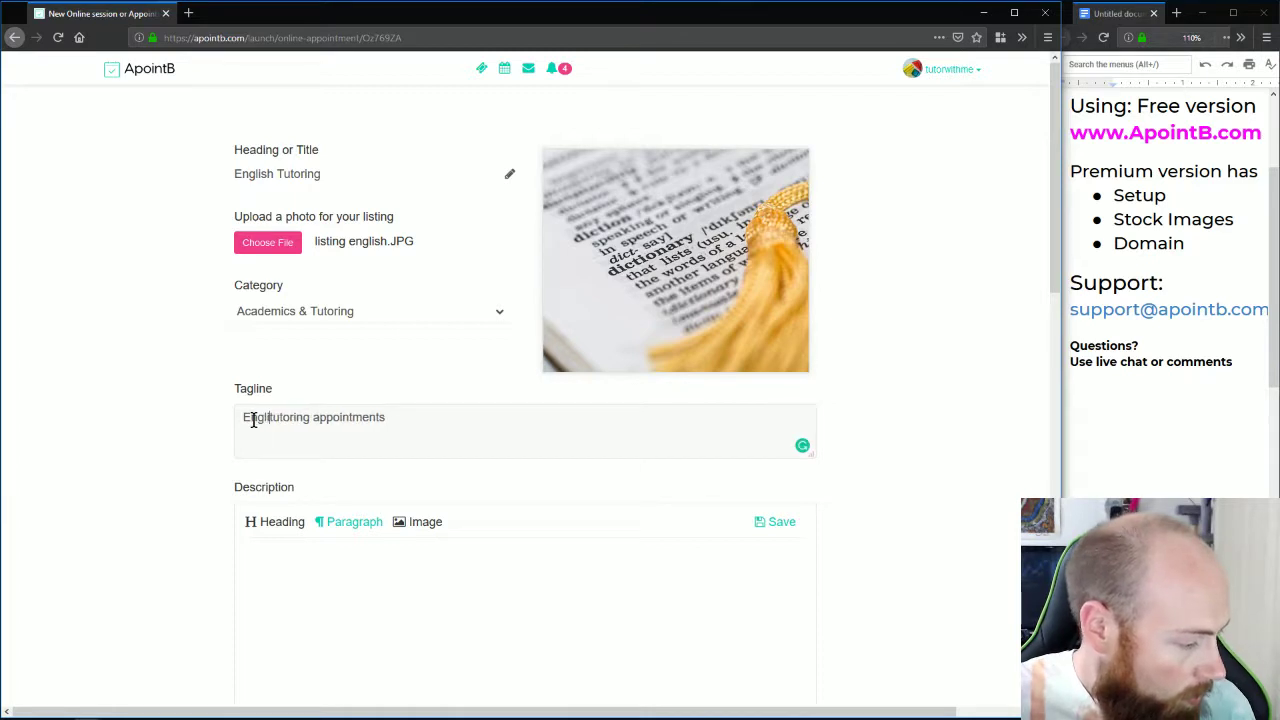
type("sh")
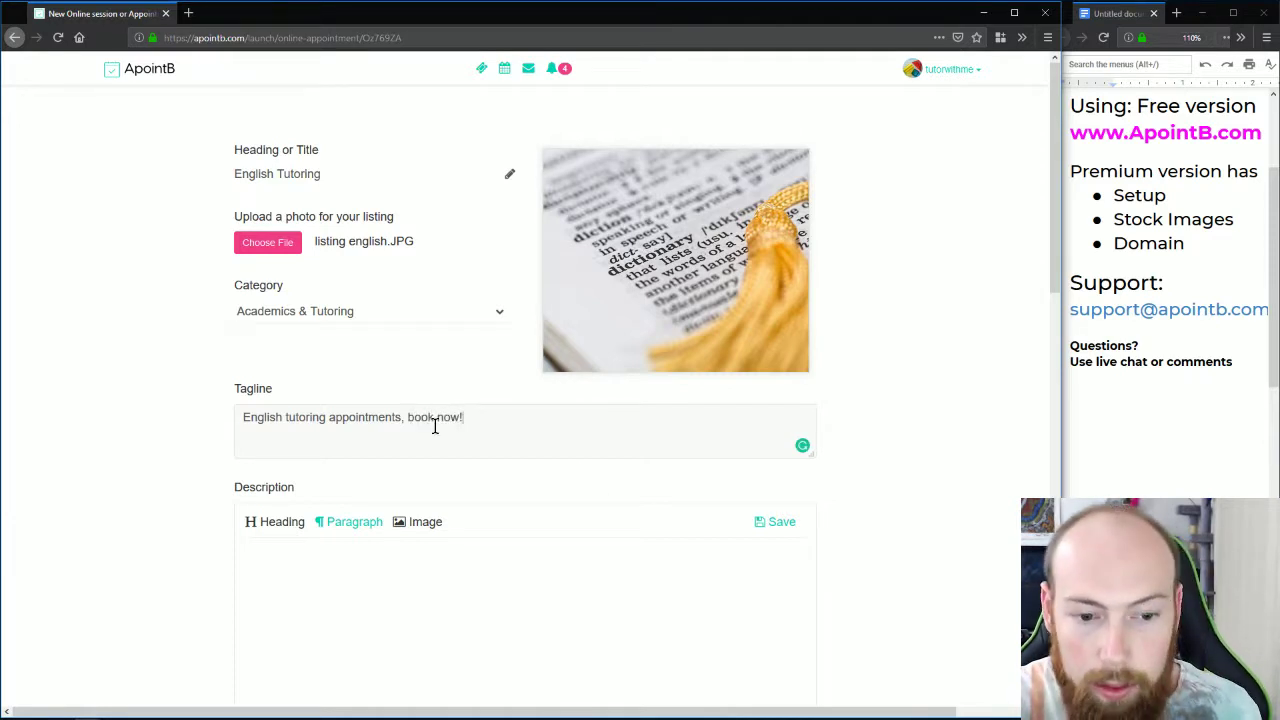
left_click(863, 460)
- Fill in the English listing's description with the tutor profile text beginning "I am a teacher by profession" and save it
scroll(863, 440, "down", 3)
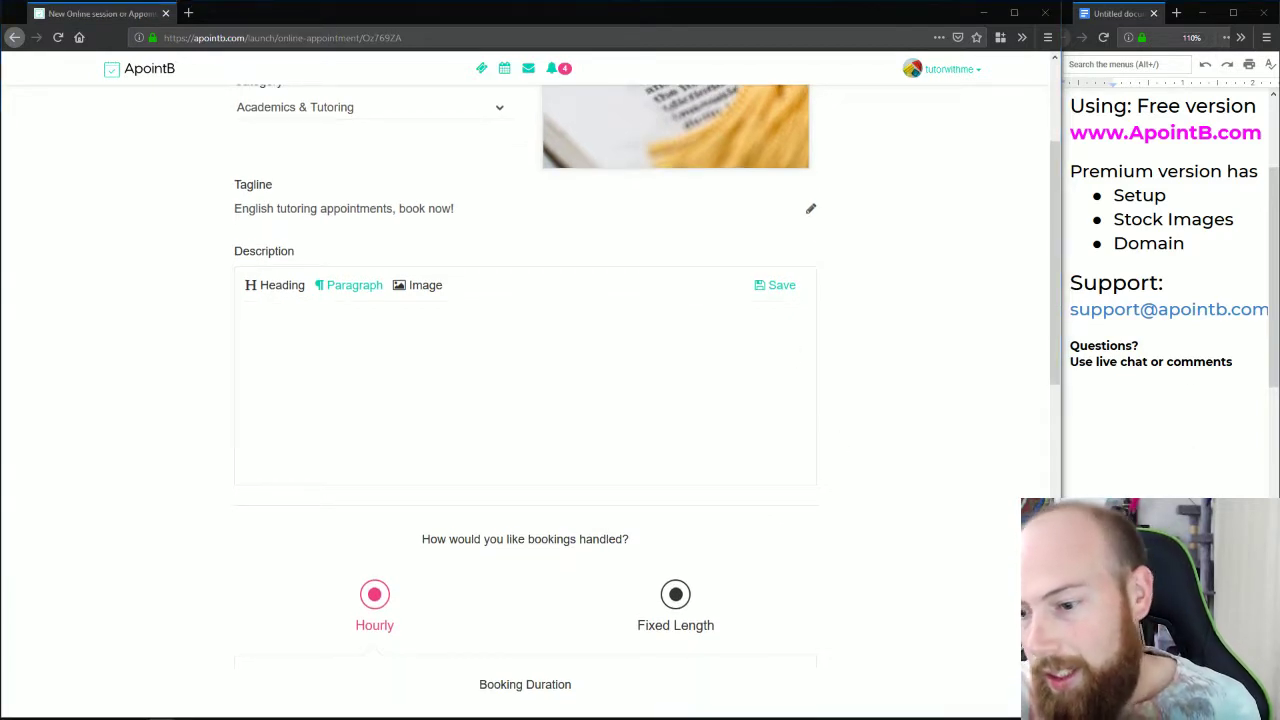
mouse_move(160, 712)
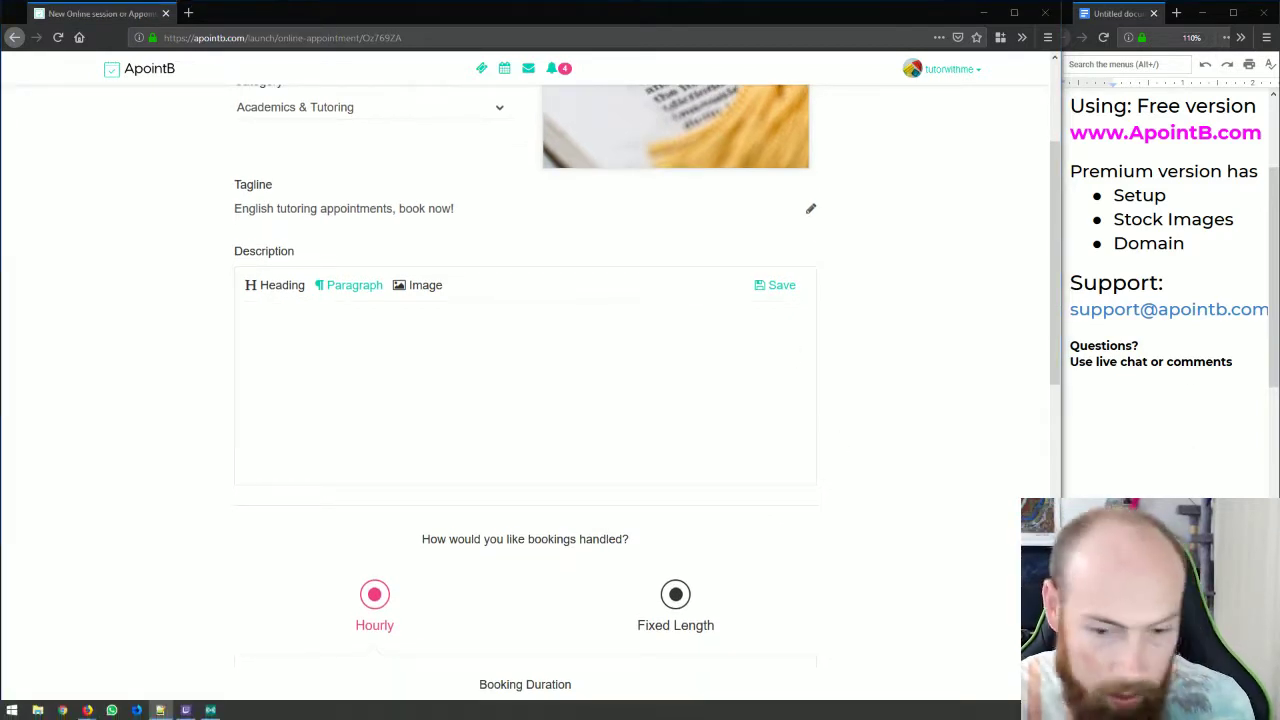
left_click(451, 357)
type("I am a teacher by profession with a Bachelor of Education and Masters in Mathematics. I have over 13 years experience in both teaching and tutoring.  I have experience teaching at Private and Selective schools both Mathematics & IPT. I have taught both subjects as well as Economics & Business up to and including university level.  Results guaranteed and learning individualised. Close adherence to the syllabus is offered alongside creative methods to ensure success.  I would welcome the opportunity to assist you in helping you/your child achieve the best results they can in an engaging, fun and comfortable setting.  I currently offer before and after school sessions as well as weekend sessions.  Please note BEFORE SCHOOL SESSIONS are now available commencing at 6:00 am as well to cater for students with after-school commitments. Limited spots available.")
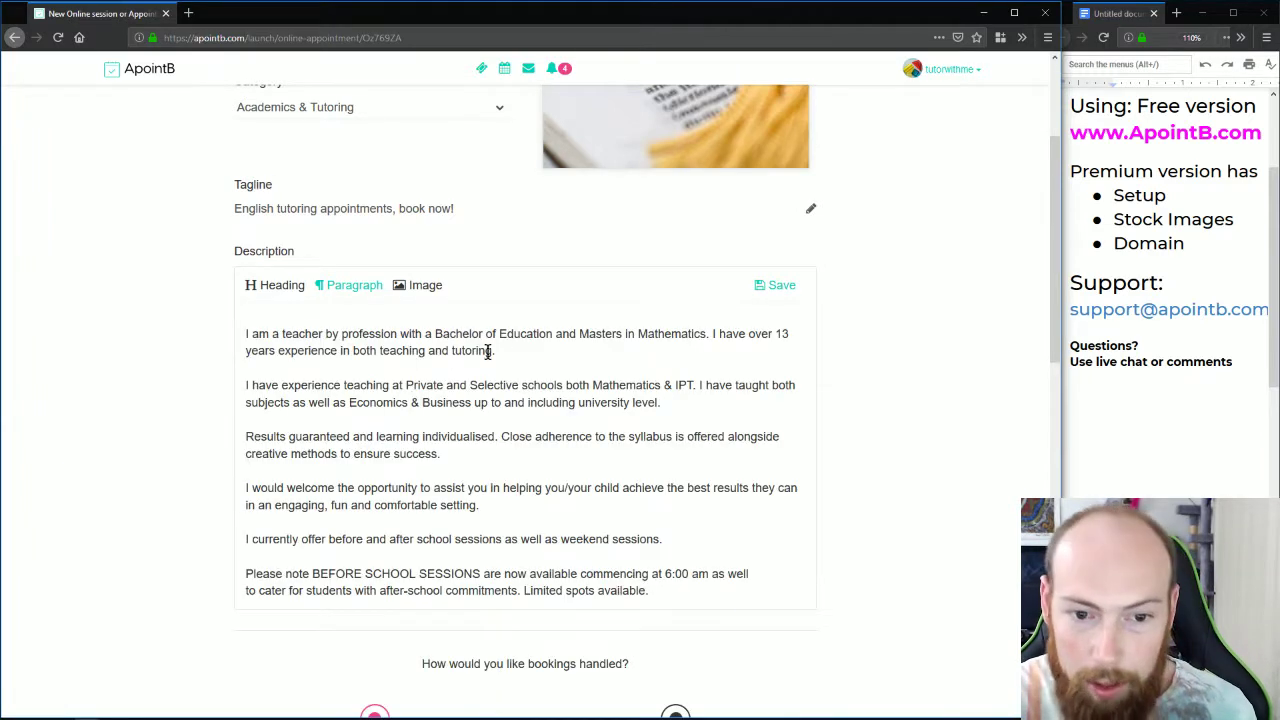
left_click(786, 285)
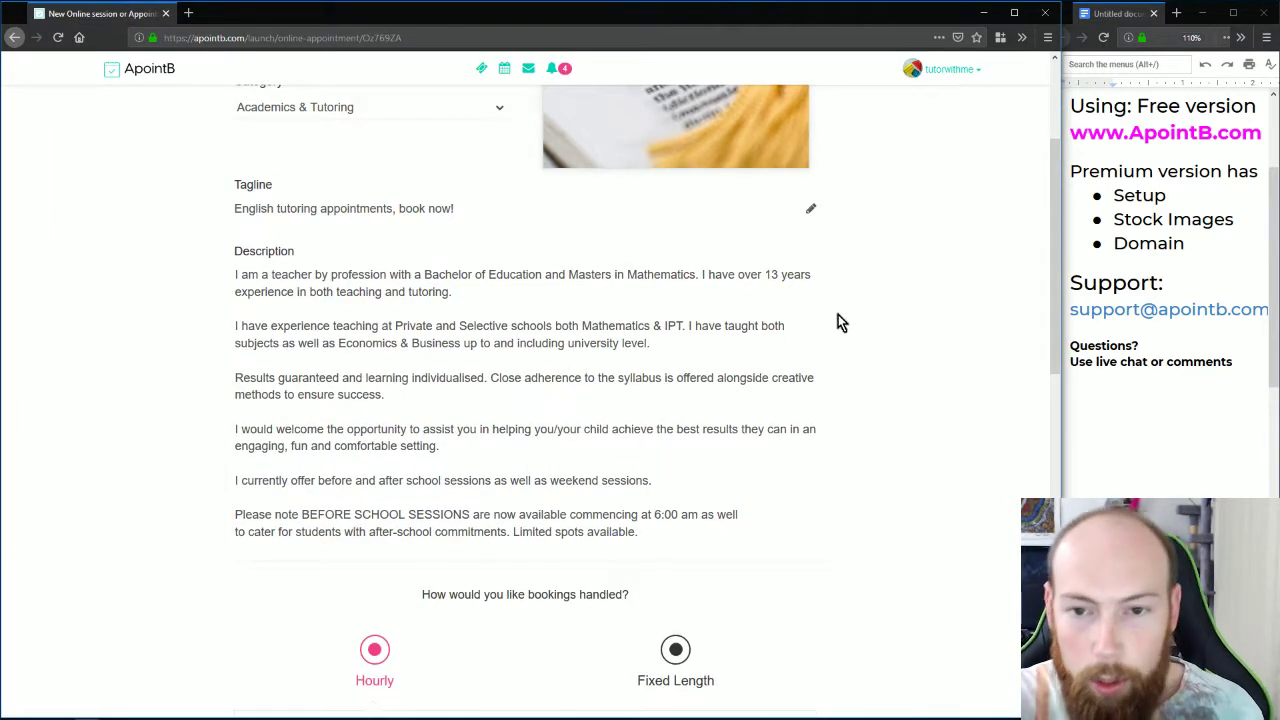
- Set the minimum booking duration to 1 hour and the listed price to 35.00 AUD per booking
scroll(903, 289, "down", 5)
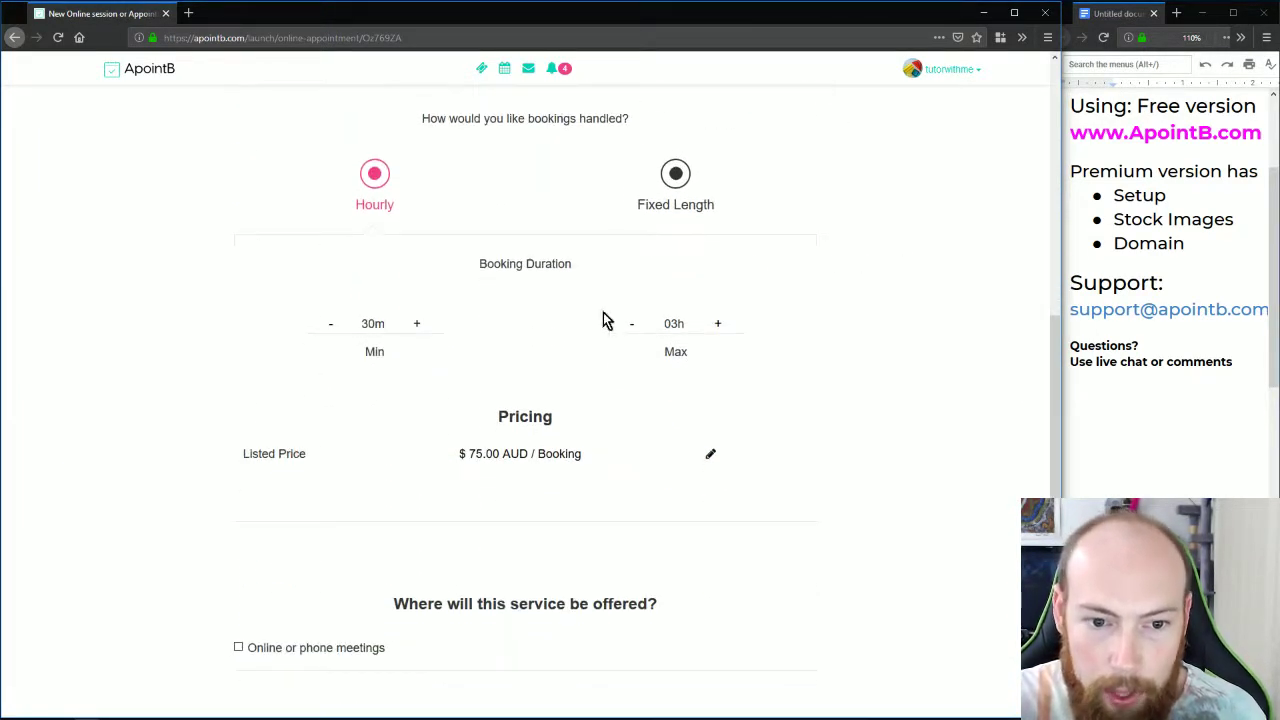
left_click(418, 325)
scroll(859, 296, "down", 2)
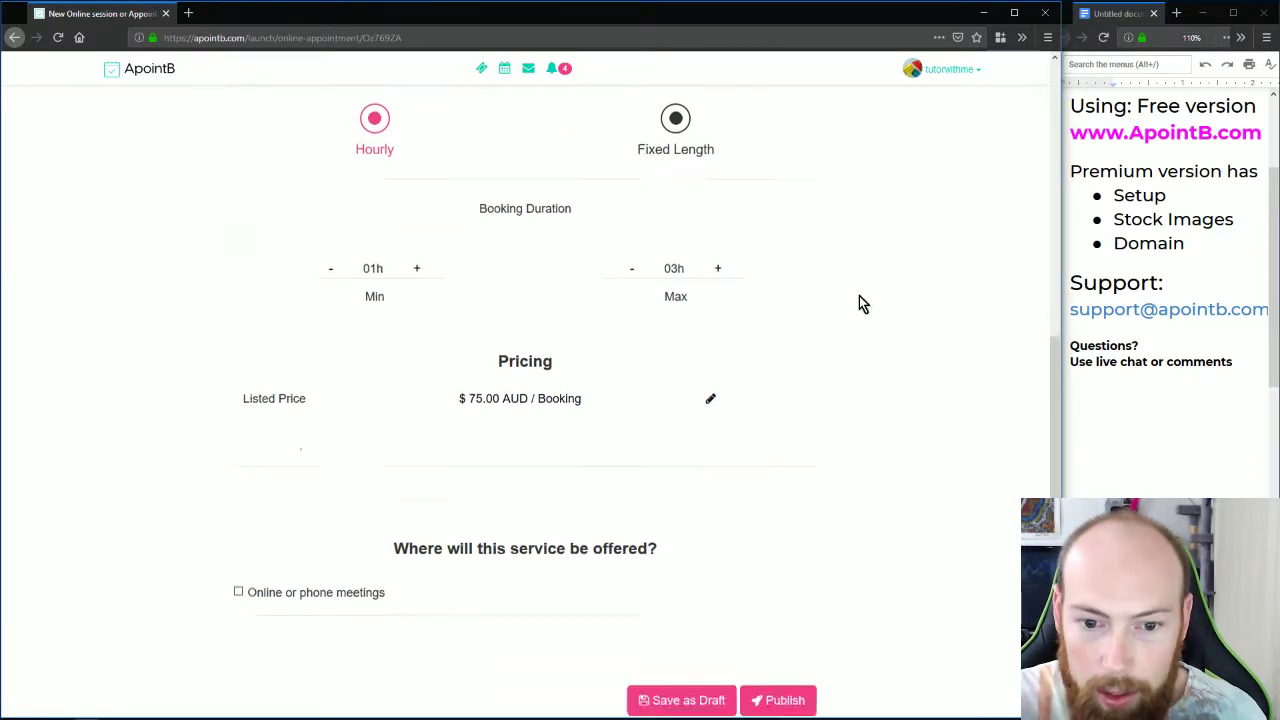
left_click(481, 254)
left_click_drag(589, 251, 597, 252)
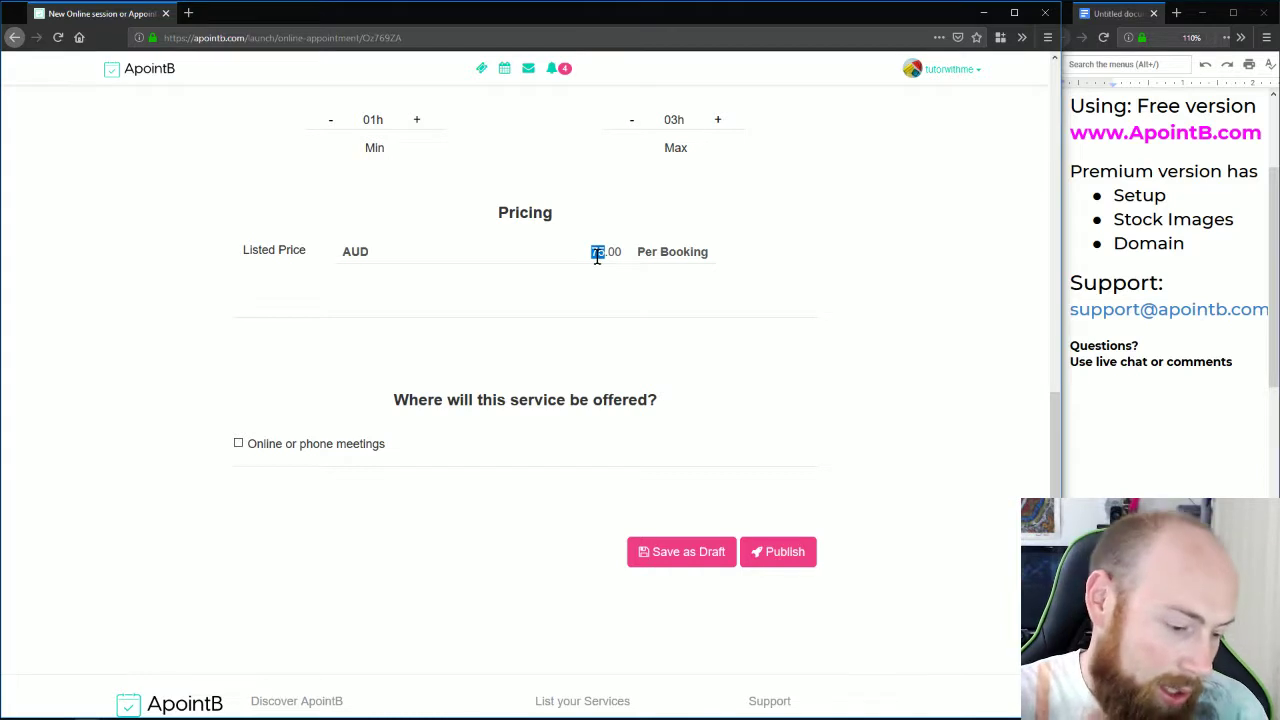
type("35")
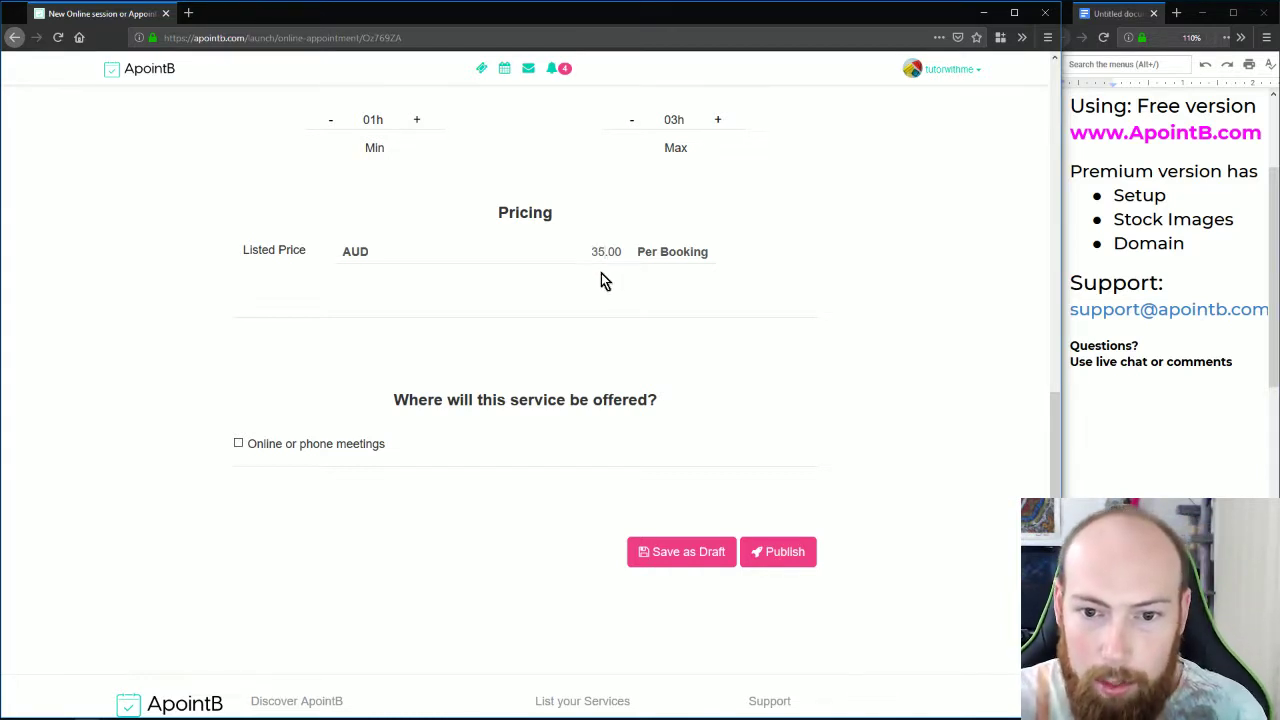
- Offer the English Tutoring service through online or phone meetings with Skype as the preferred method, and publish the listing
left_click(810, 250)
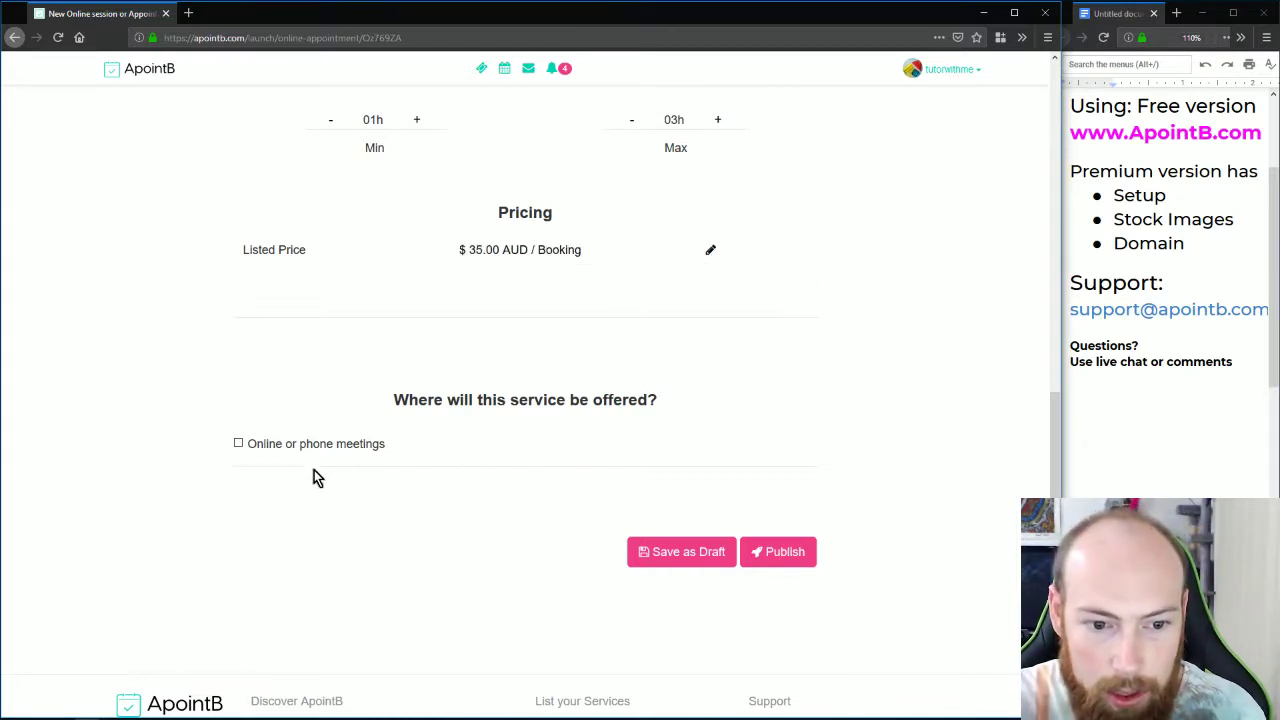
left_click(238, 443)
left_click(686, 443)
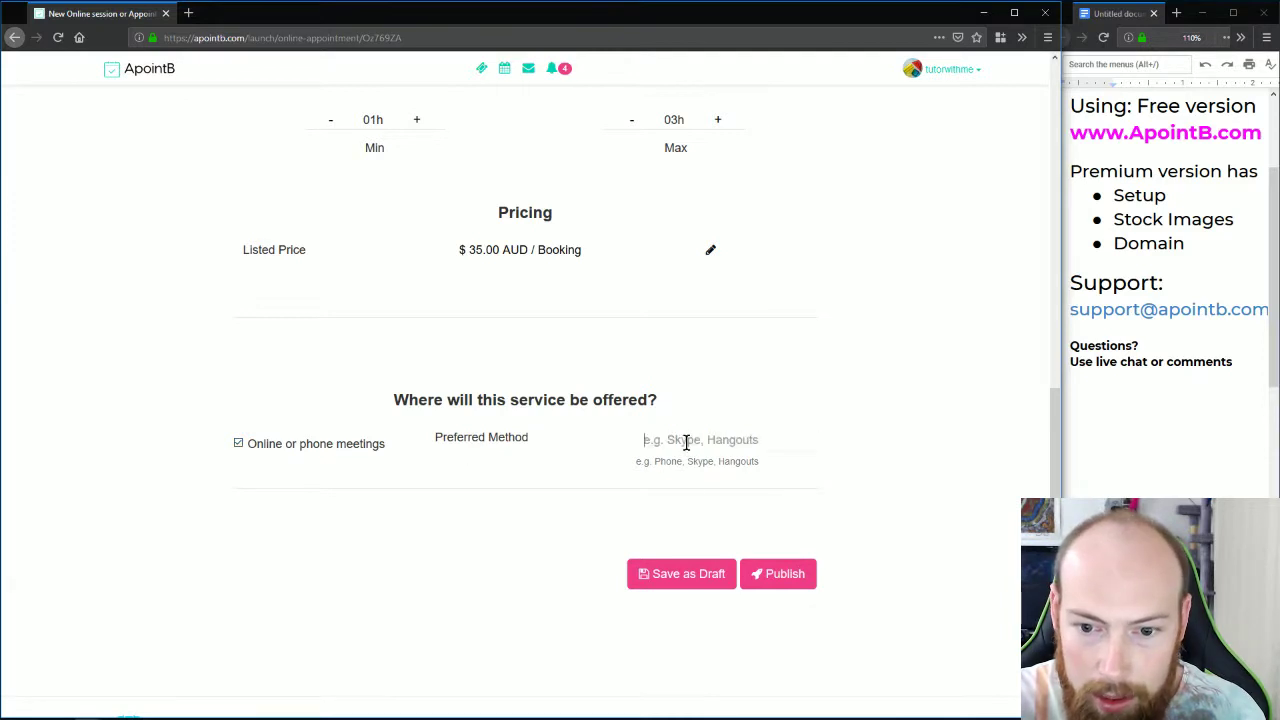
type("S")
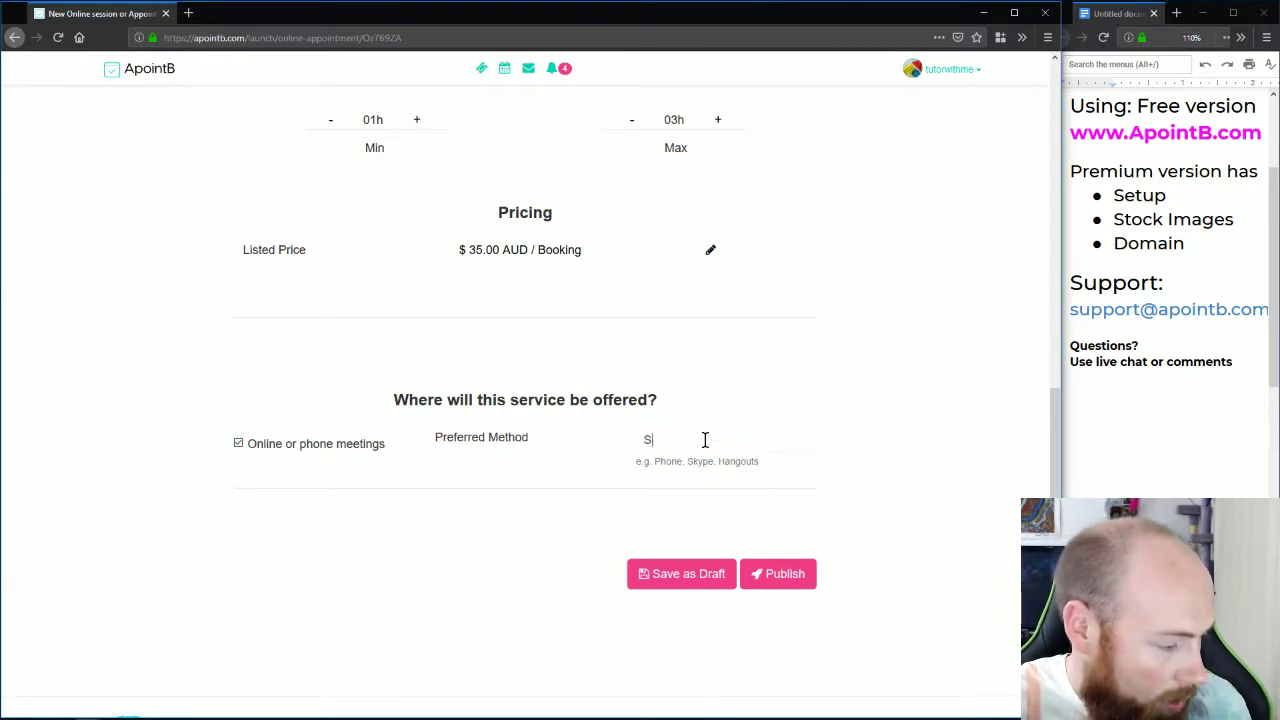
type("kype")
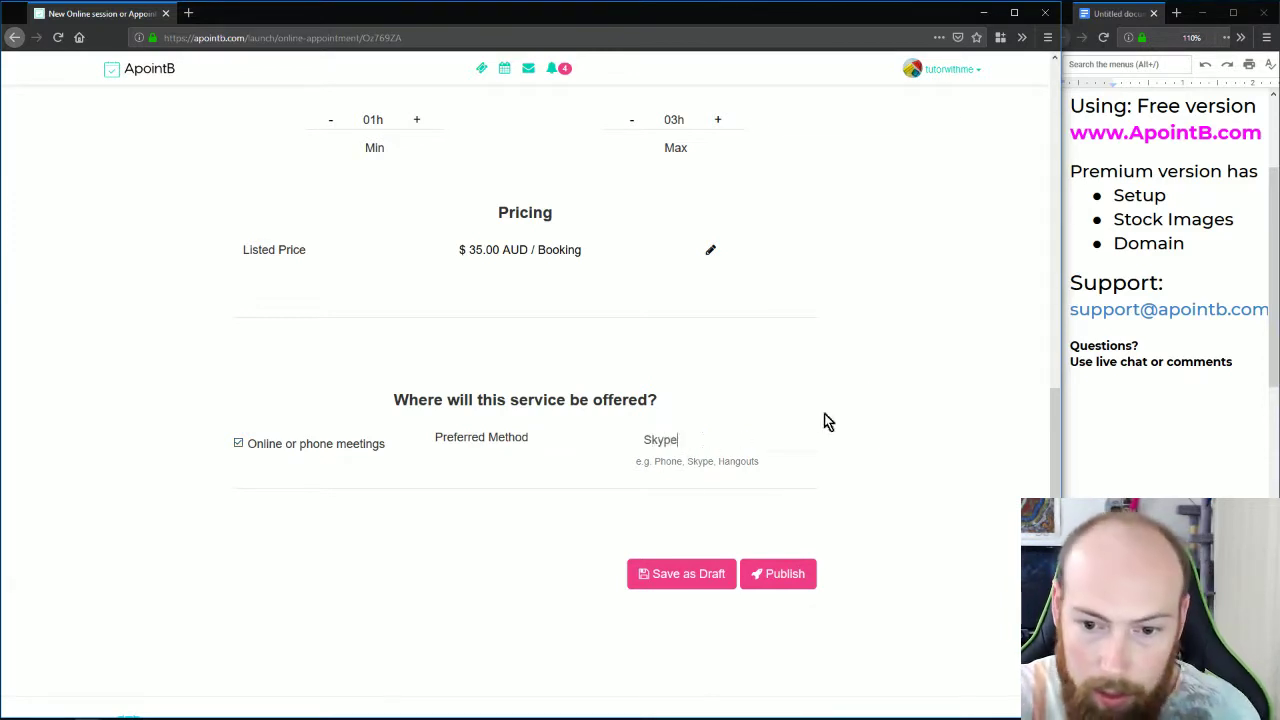
left_click(824, 418)
left_click(788, 545)
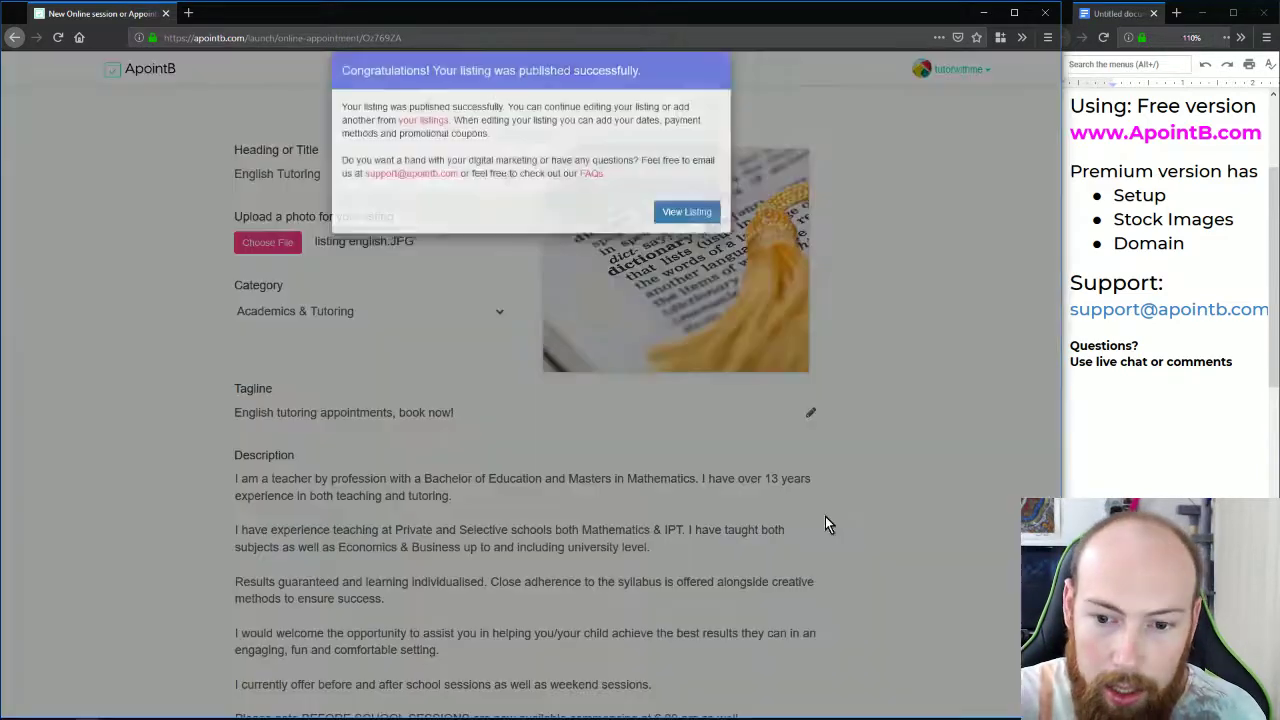
- Check the published English Tutoring listing and its booking dates, and review the listing cards on the profile page
left_click(686, 230)
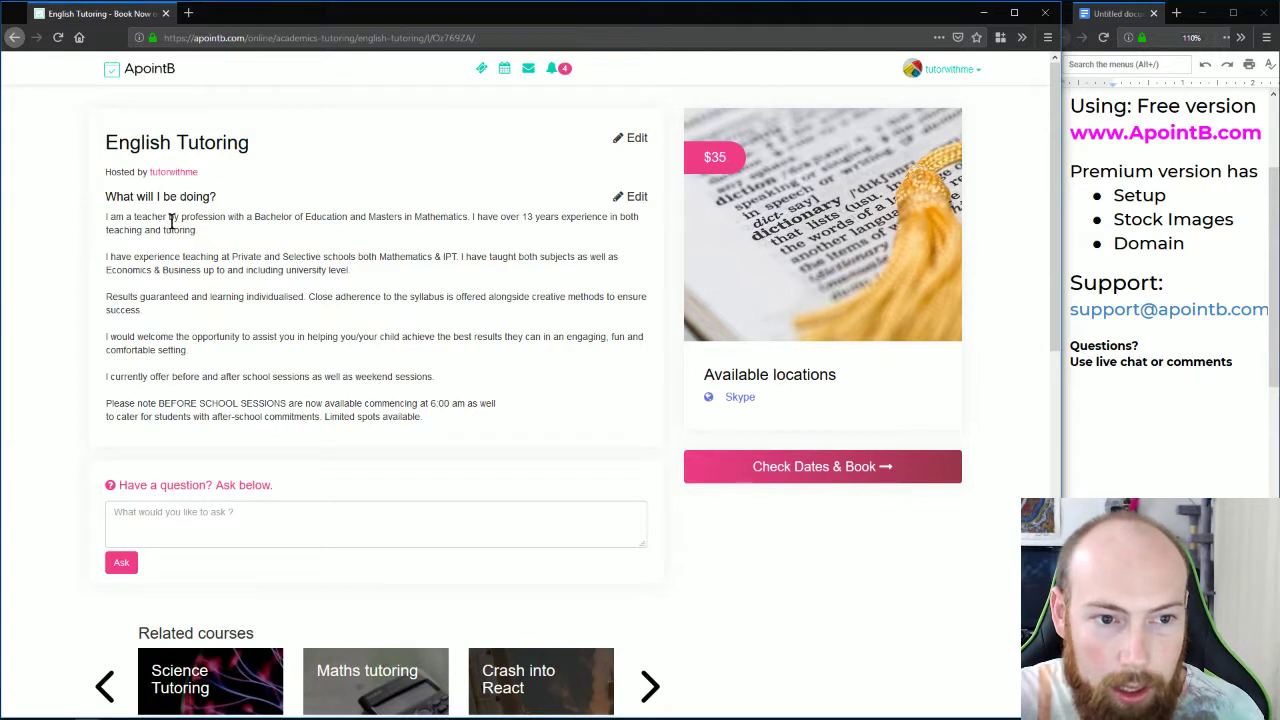
left_click(825, 482)
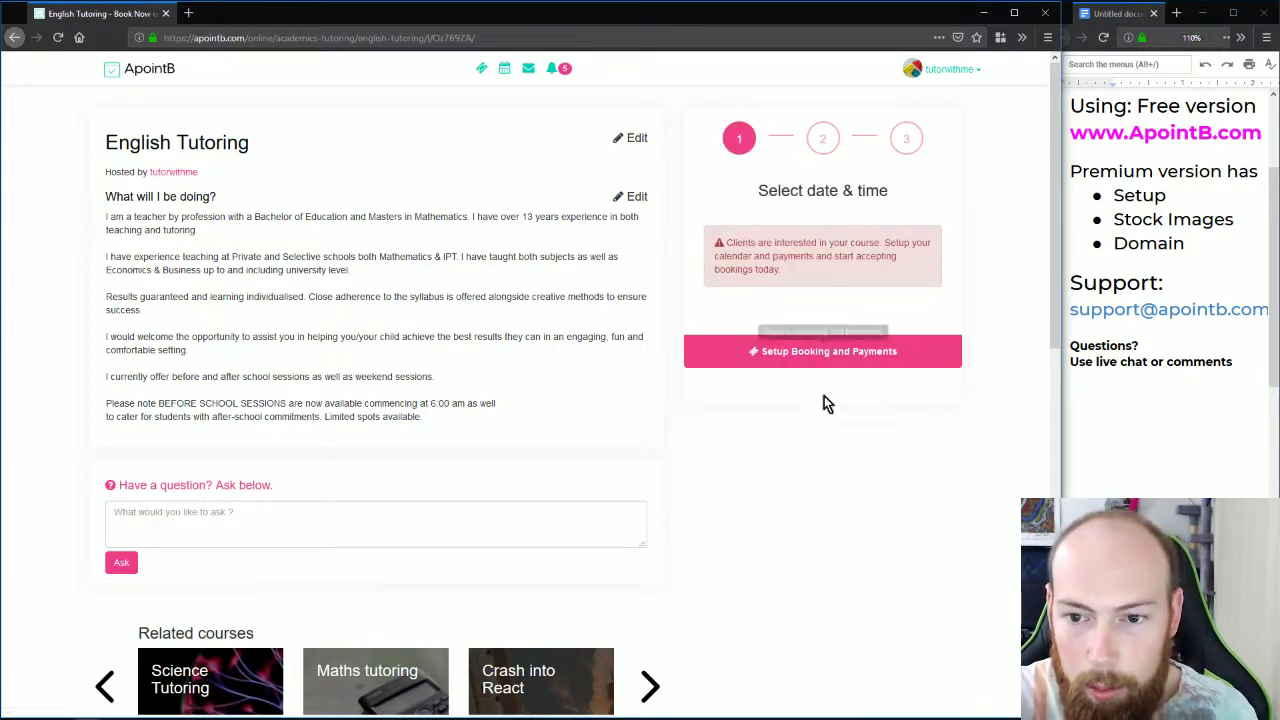
left_click(945, 69)
left_click(920, 94)
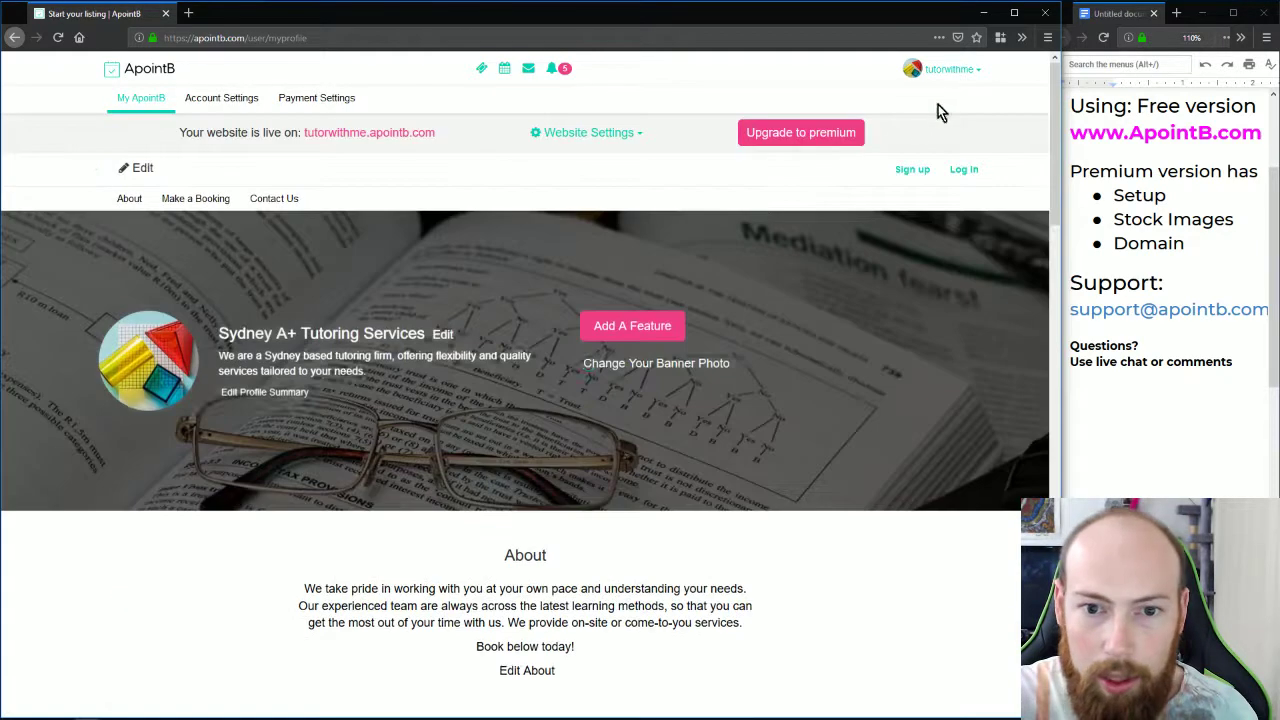
scroll(851, 299, "down", 5)
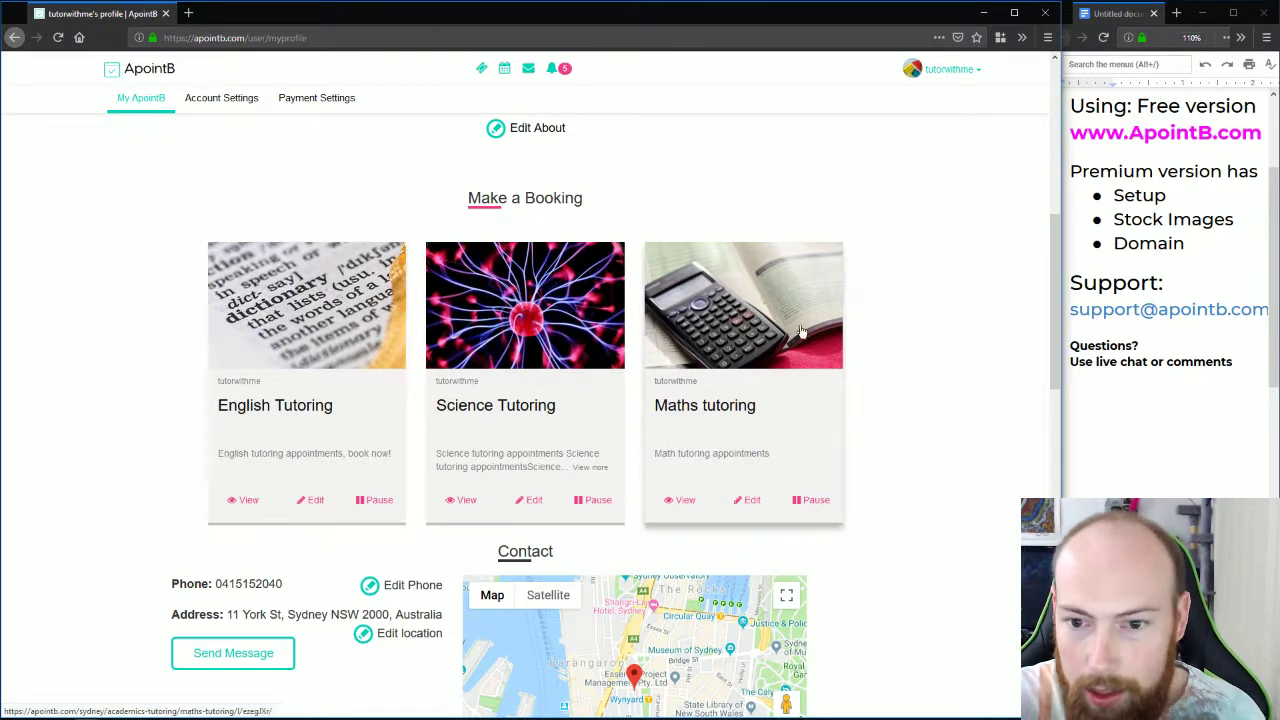
scroll(790, 470, "up", 3)
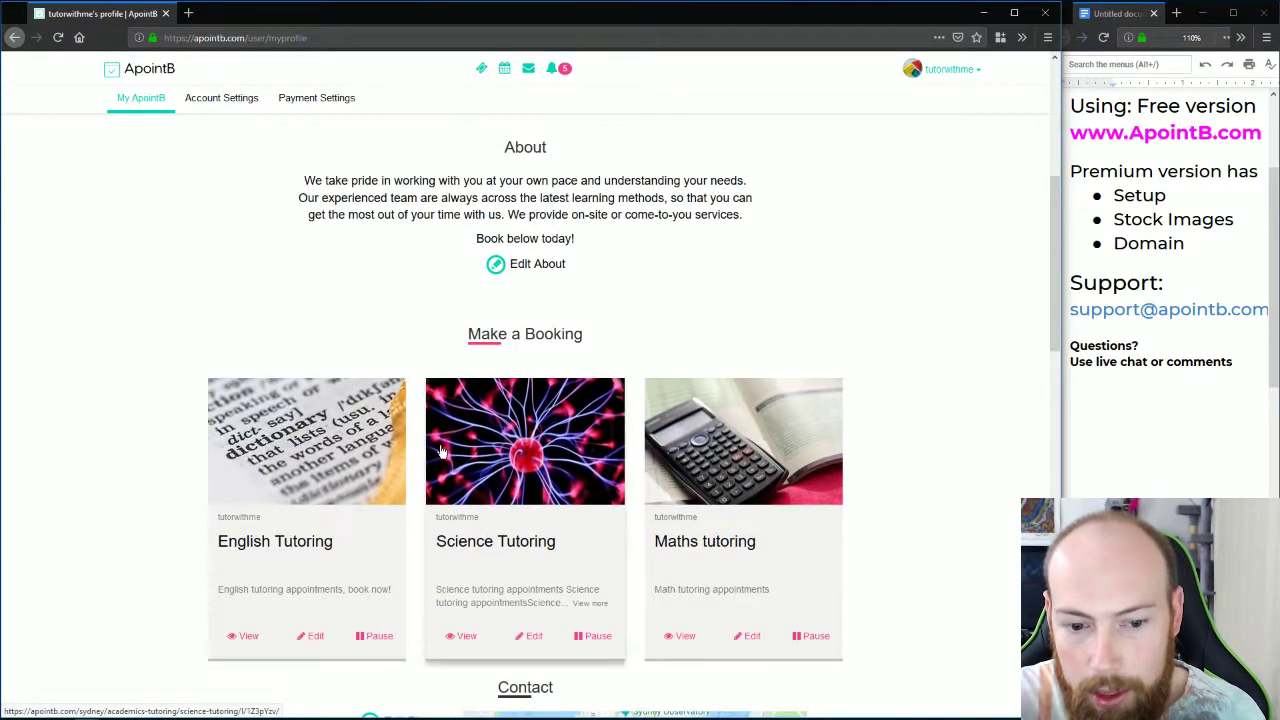
scroll(500, 470, "down", 1)
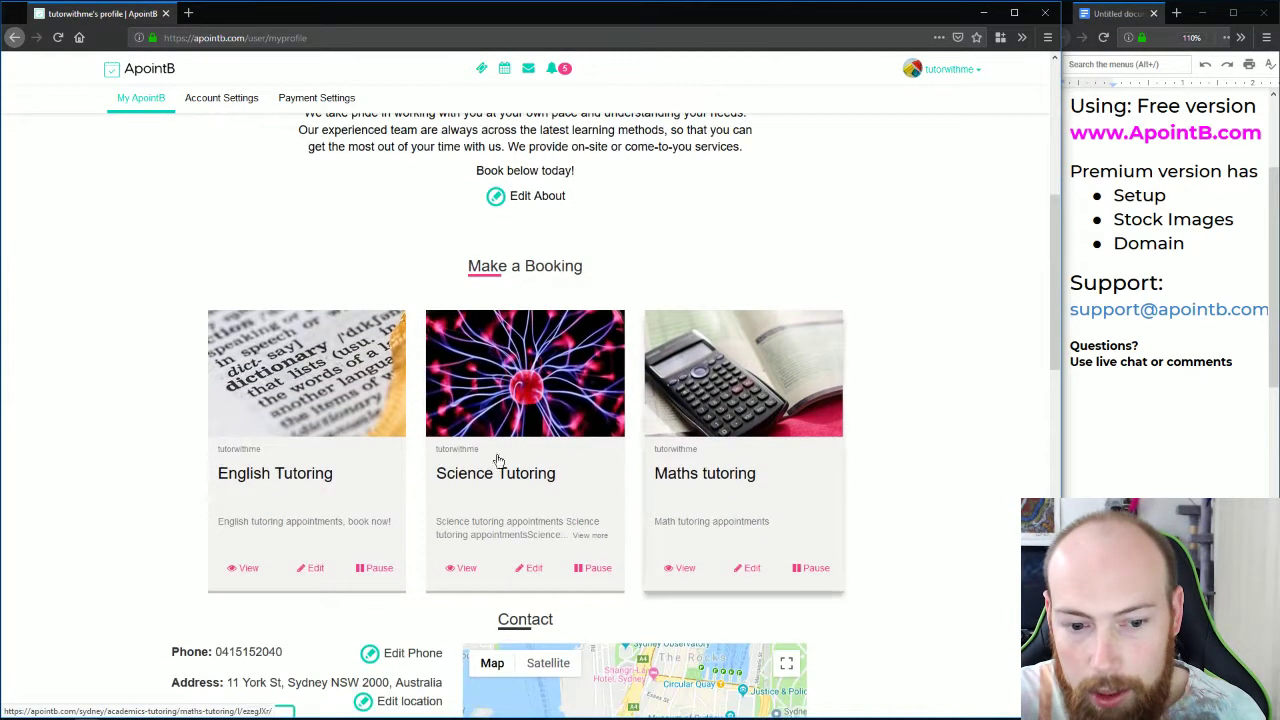
- Edit the English Tutoring listing's availability to add Monday to Friday classes from 6:00 AM to 9:00 PM
left_click(312, 575)
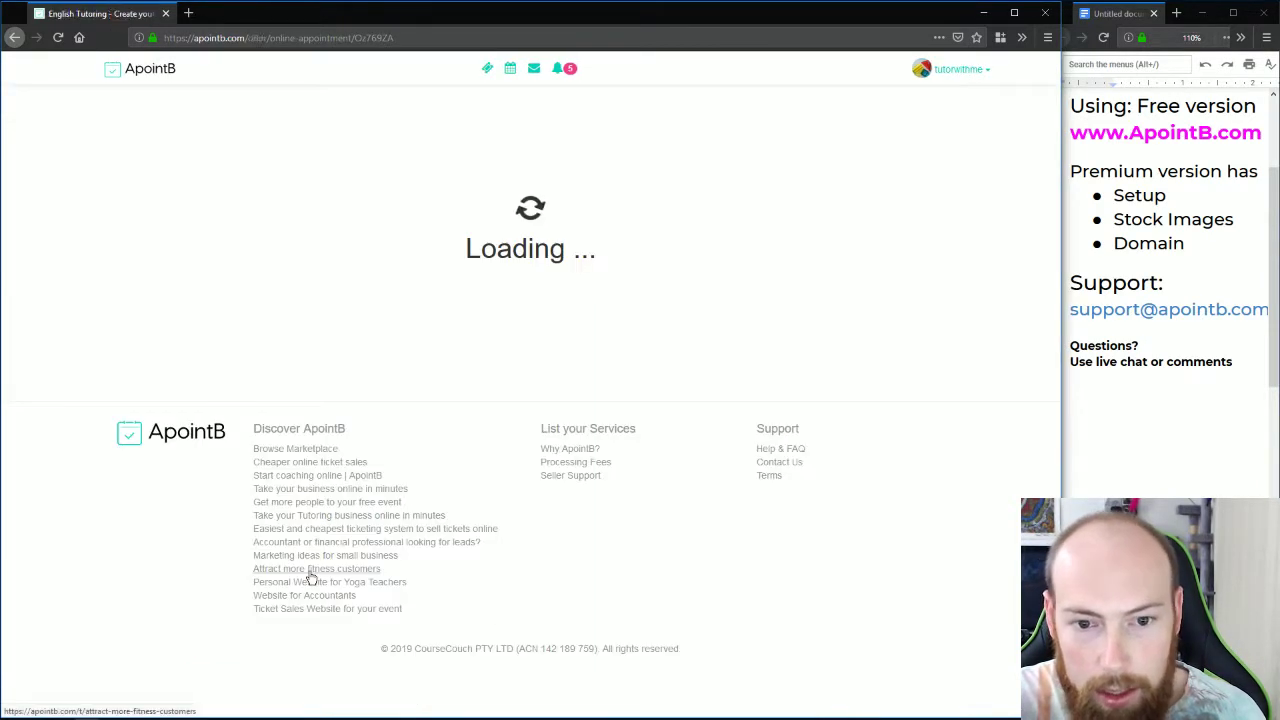
left_click(527, 276)
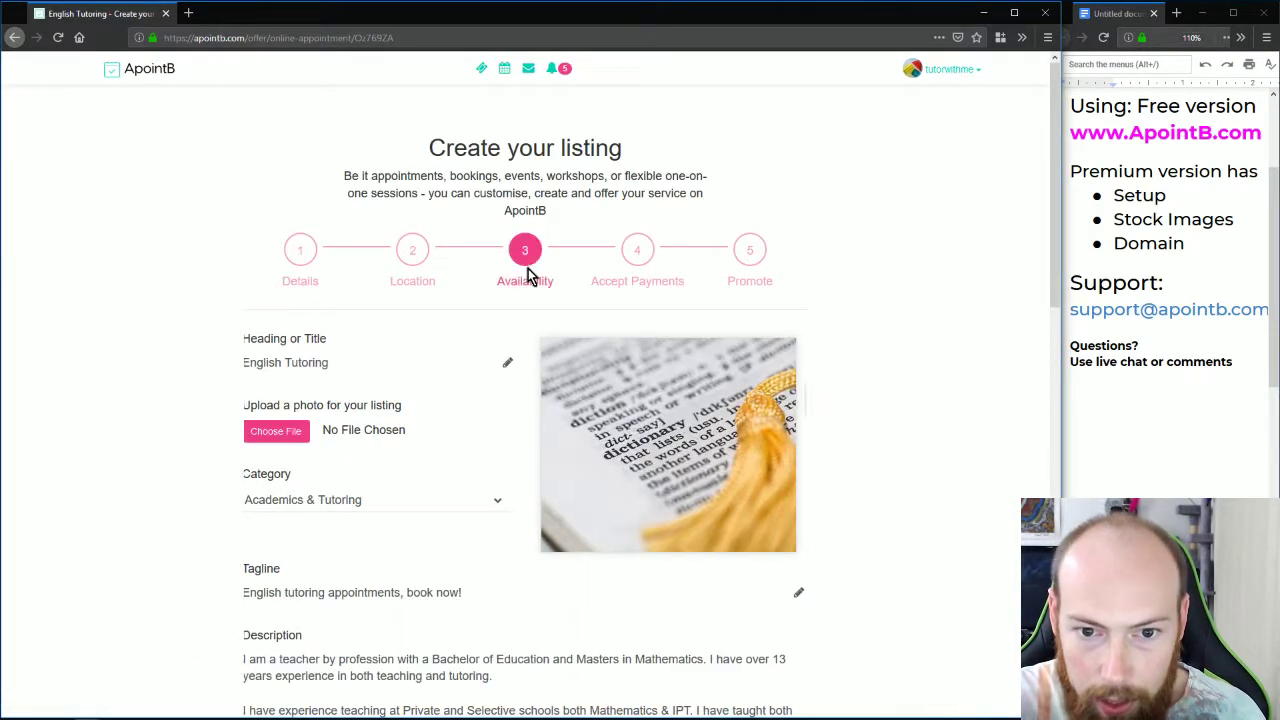
scroll(758, 420, "down", 3)
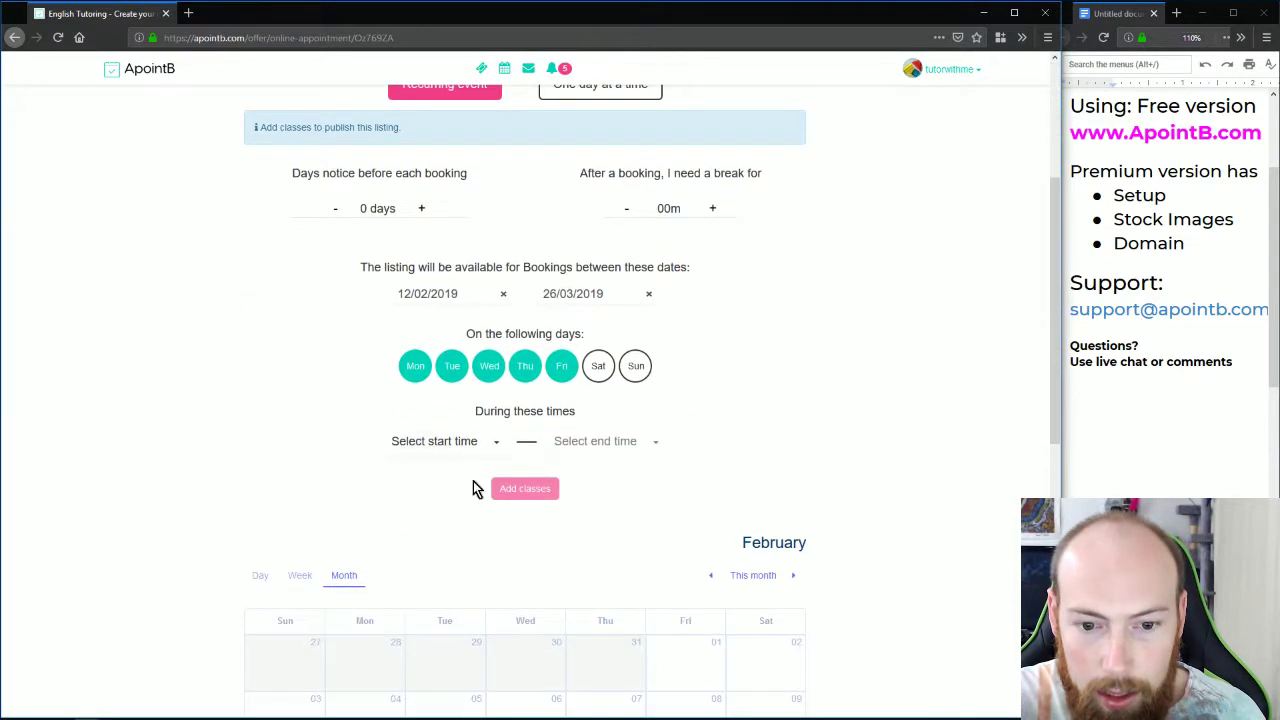
left_click(470, 441)
scroll(446, 534, "down", 5)
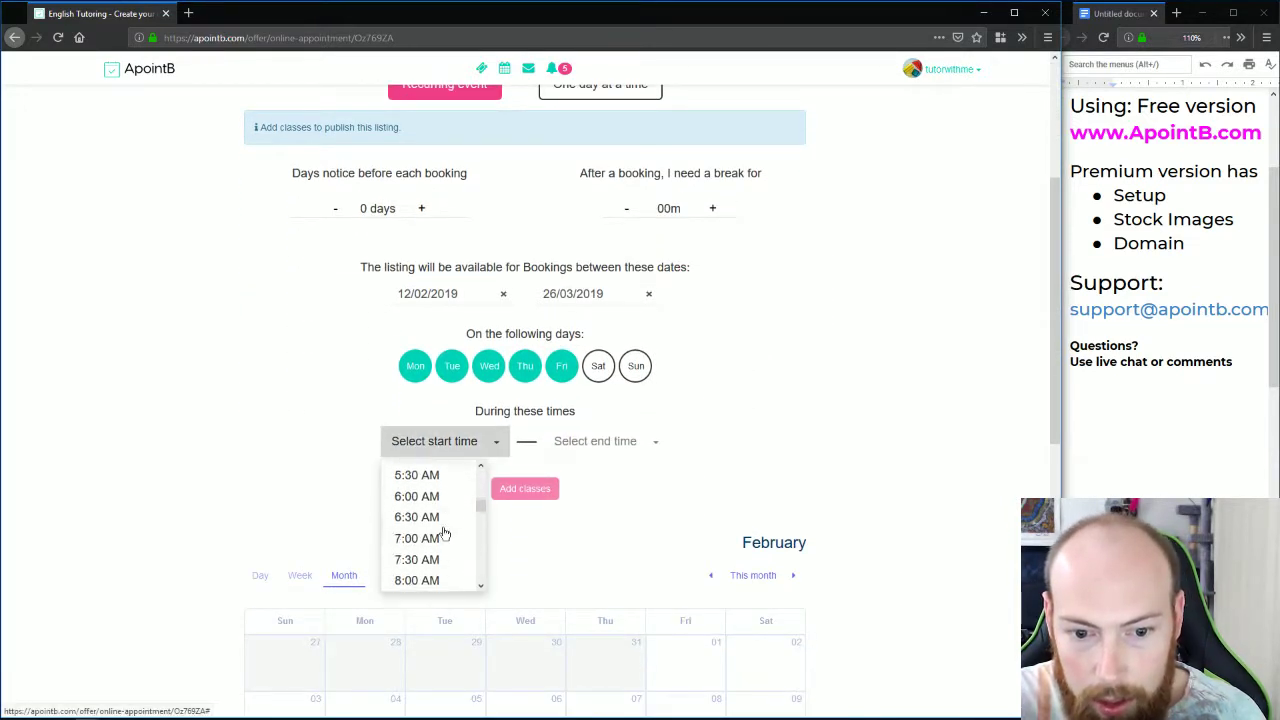
left_click(428, 489)
left_click(603, 443)
scroll(572, 512, "down", 5)
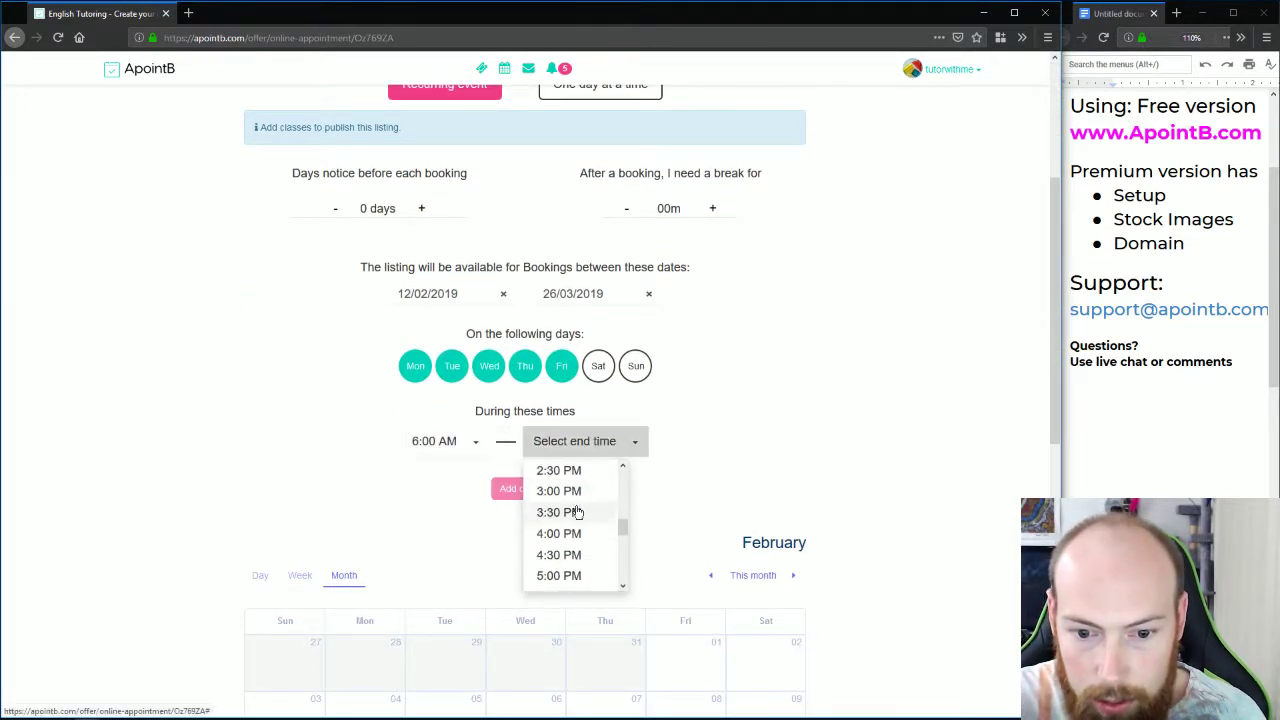
scroll(577, 522, "down", 3)
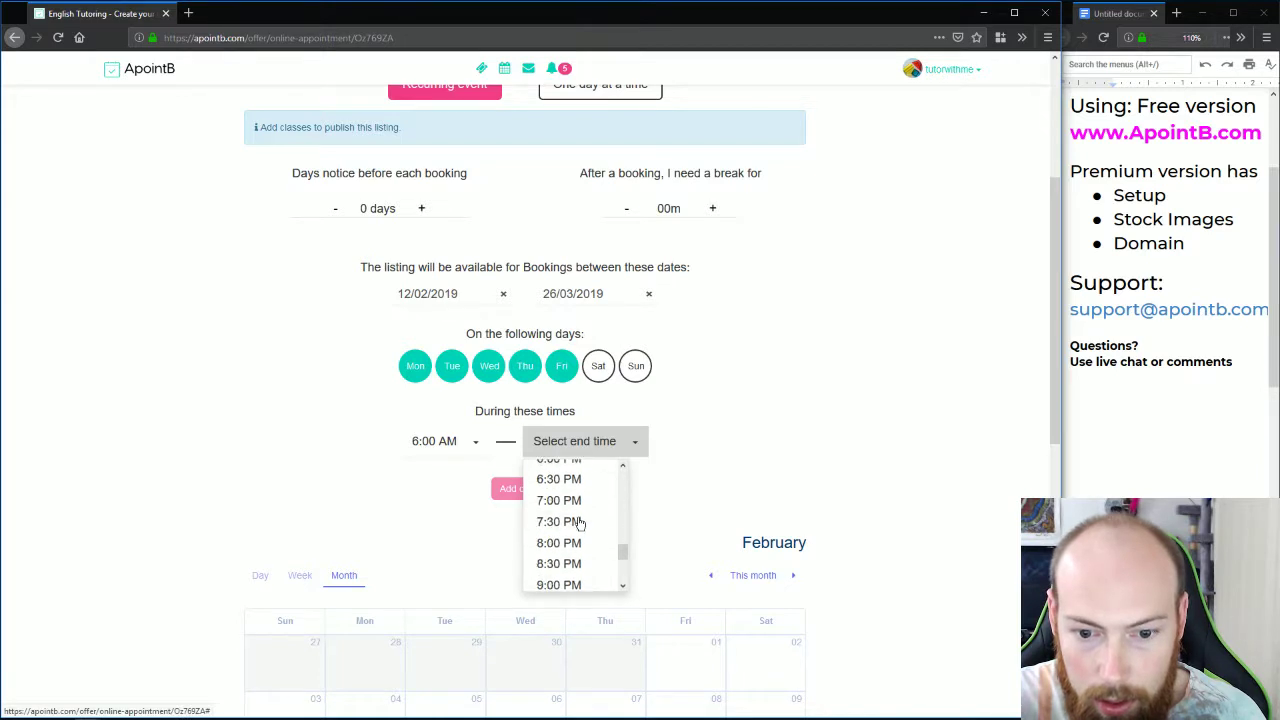
left_click(569, 580)
left_click(546, 491)
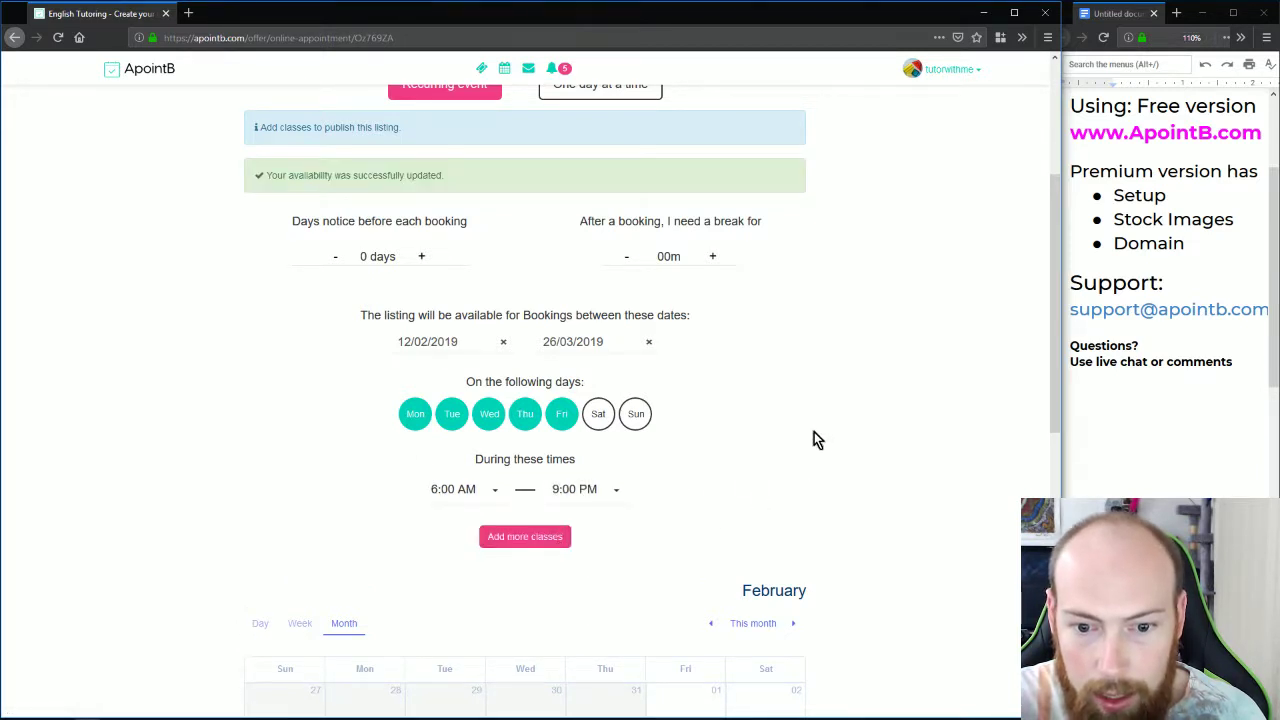
- Review the February class calendar and skip past payment setup to examine the listing's sharing and coupon options
scroll(782, 419, "down", 4)
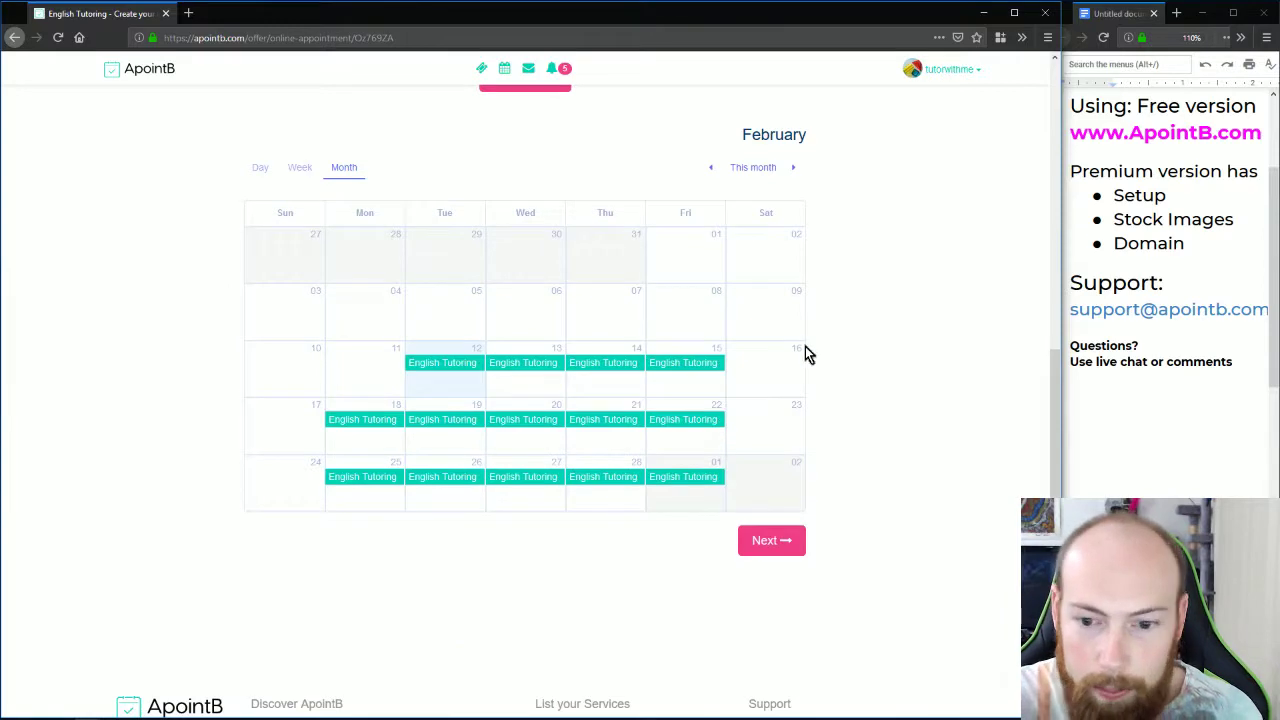
scroll(809, 360, "up", 3)
scroll(809, 430, "down", 3)
left_click(771, 541)
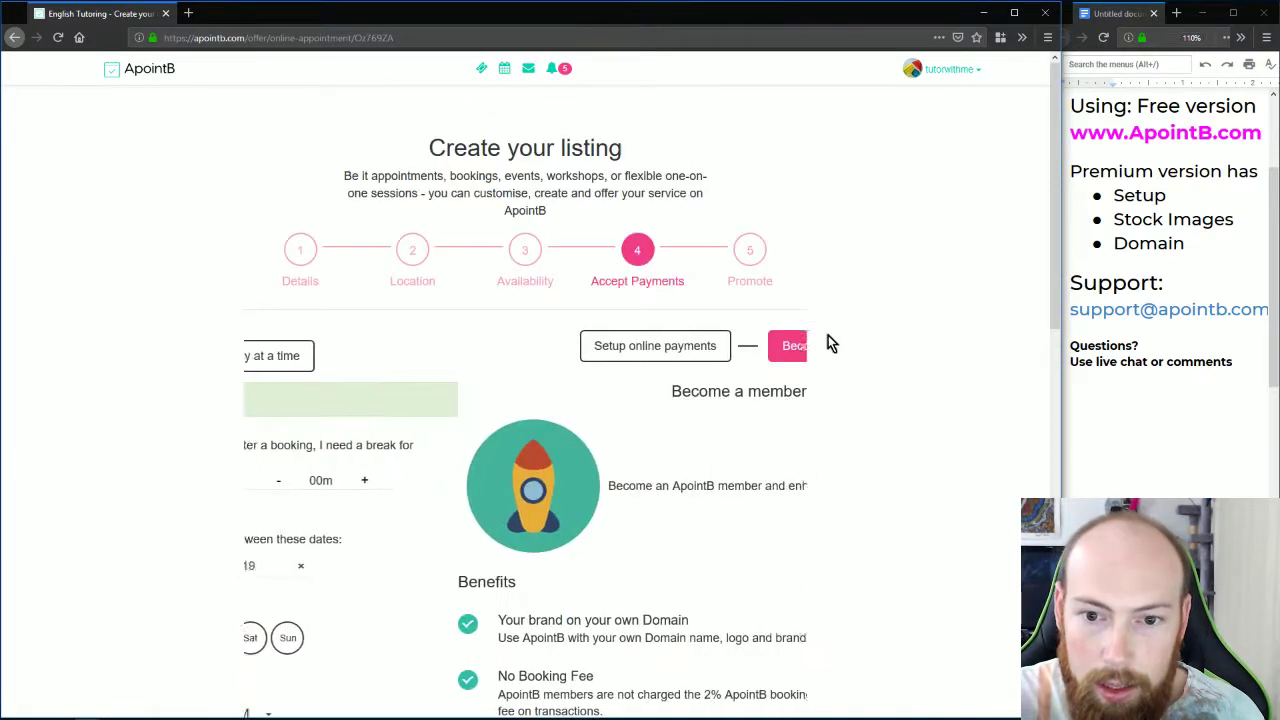
left_click(747, 272)
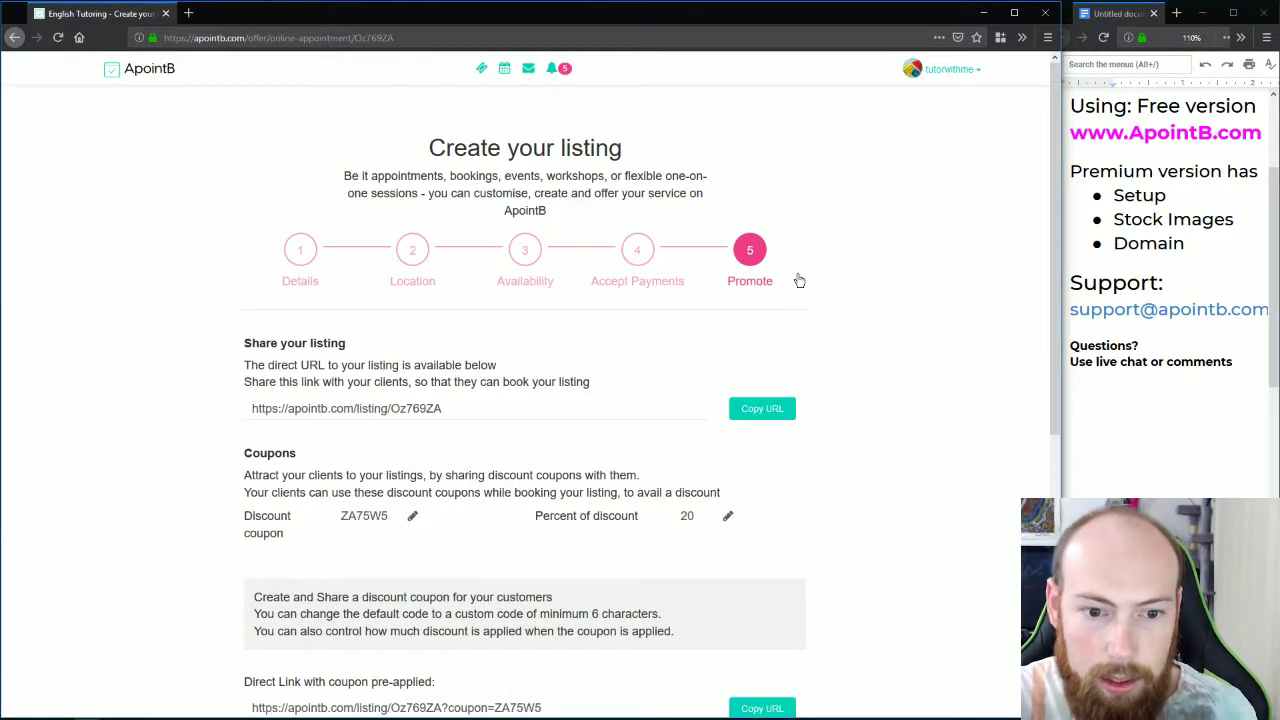
scroll(557, 410, "down", 3)
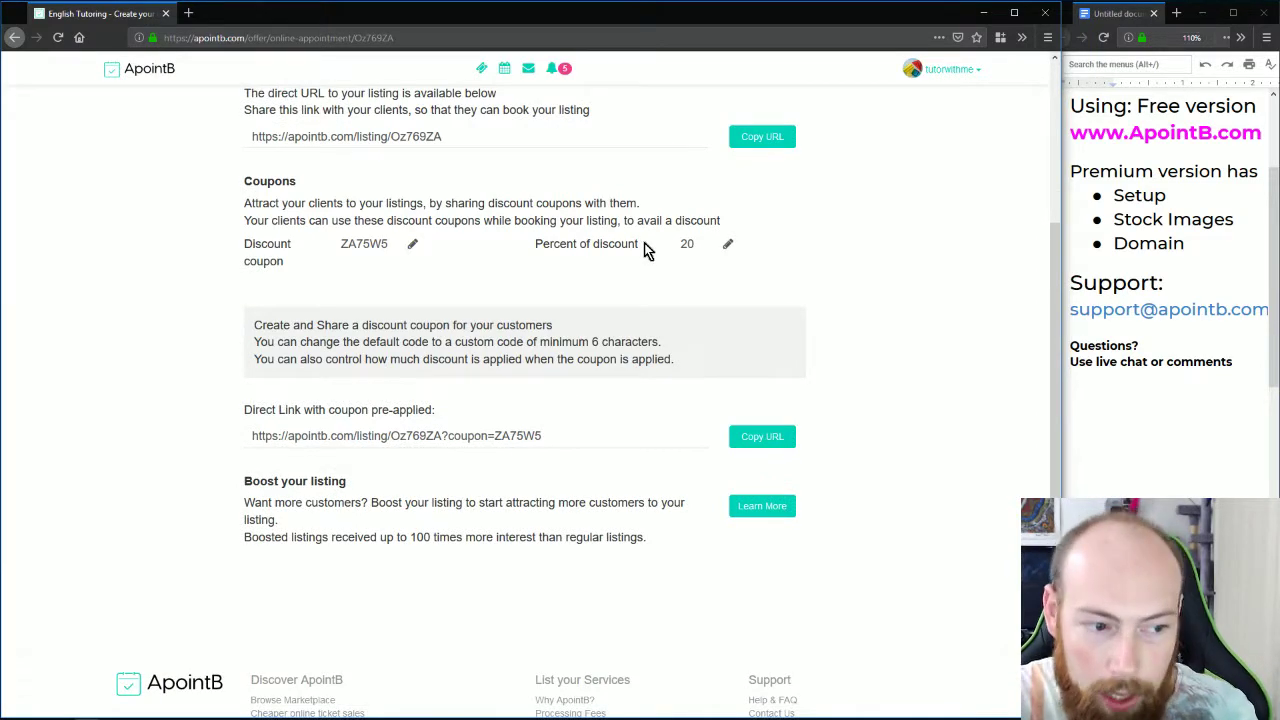
- Switch to the private Firefox window with the public website, reload it and open the English Tutoring booking page
key("alt+Tab")
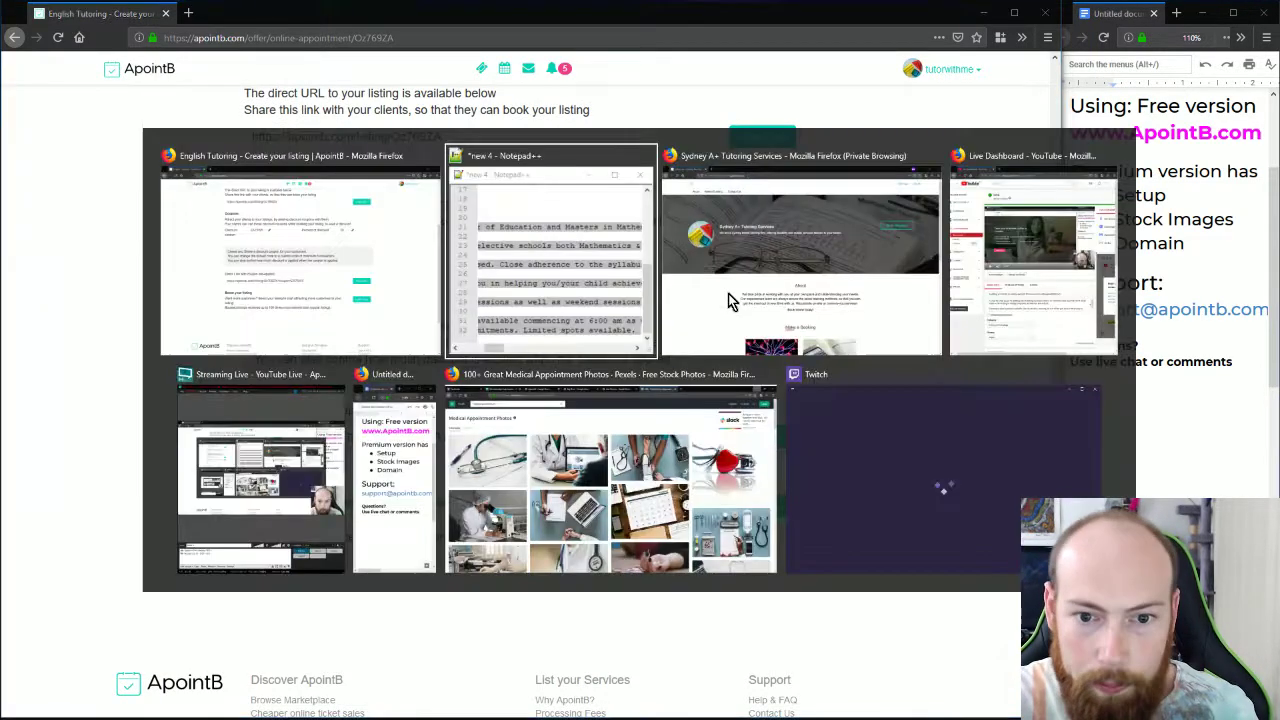
left_click(728, 295)
key("F5")
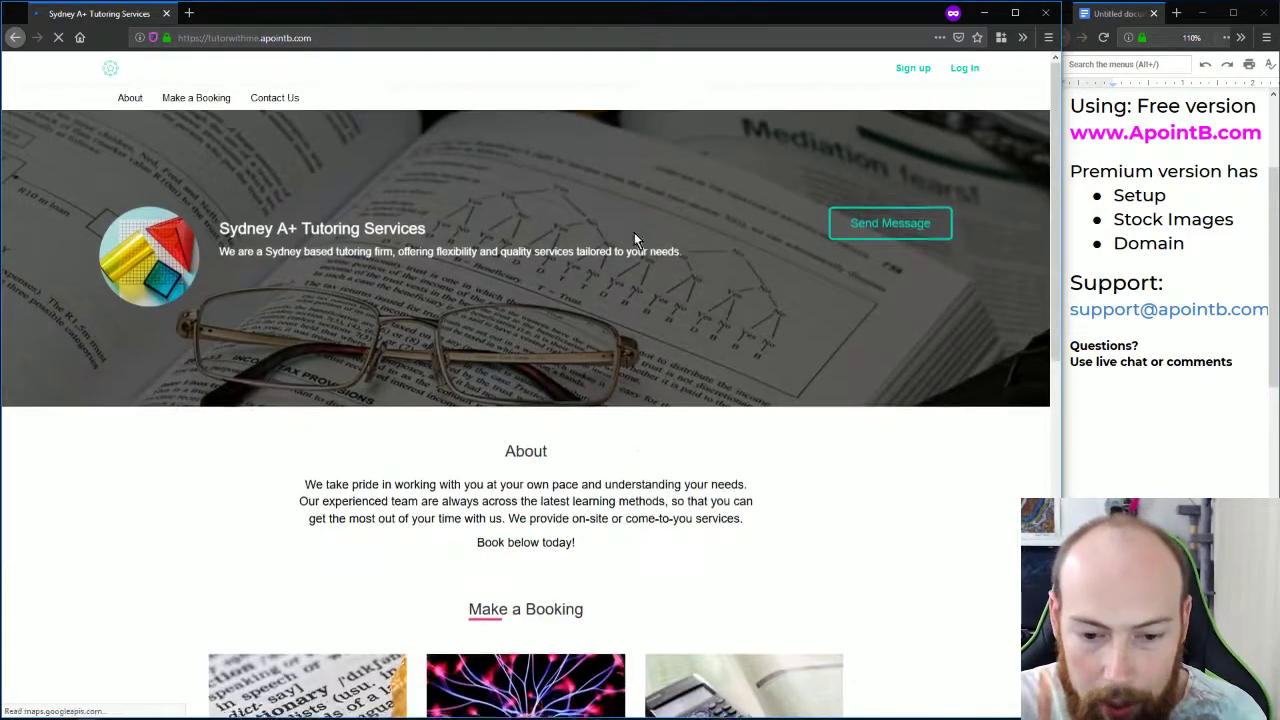
scroll(640, 245, "down", 5)
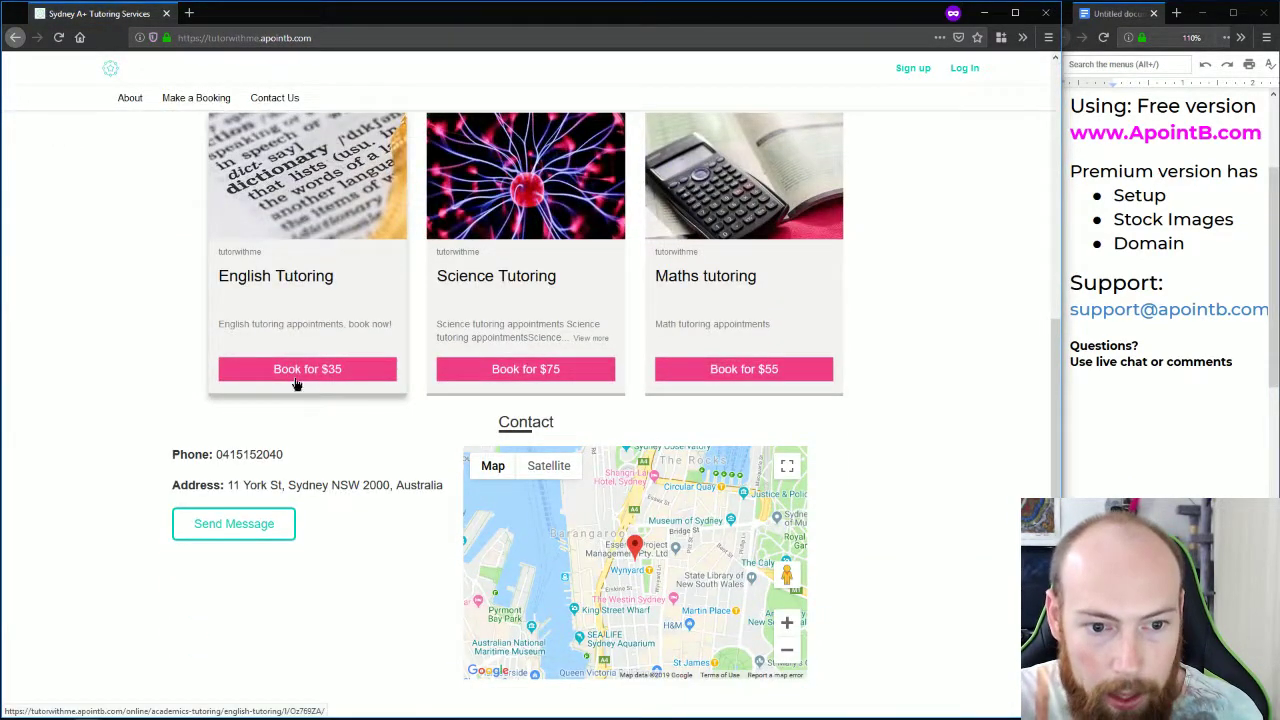
left_click(296, 381)
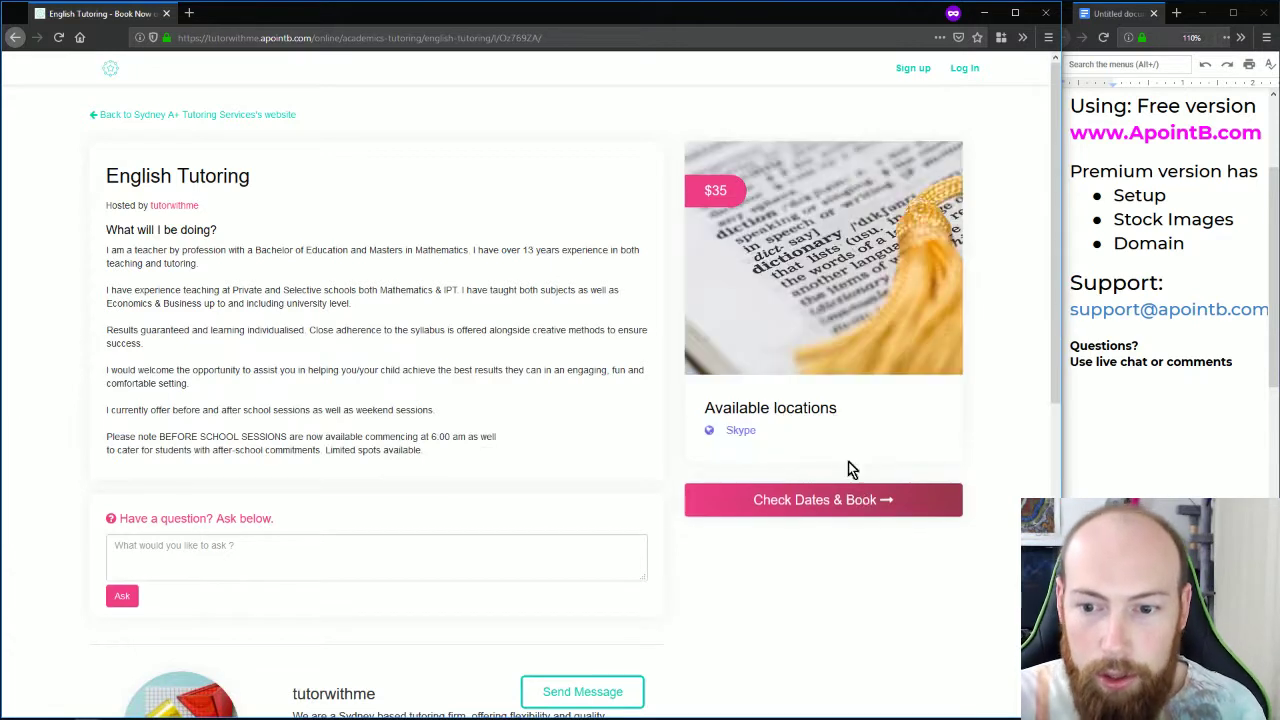
- Test the English Tutoring booking for 13 February 2019 starting at 7:00 AM and inspect the Skype location choice
left_click(806, 508)
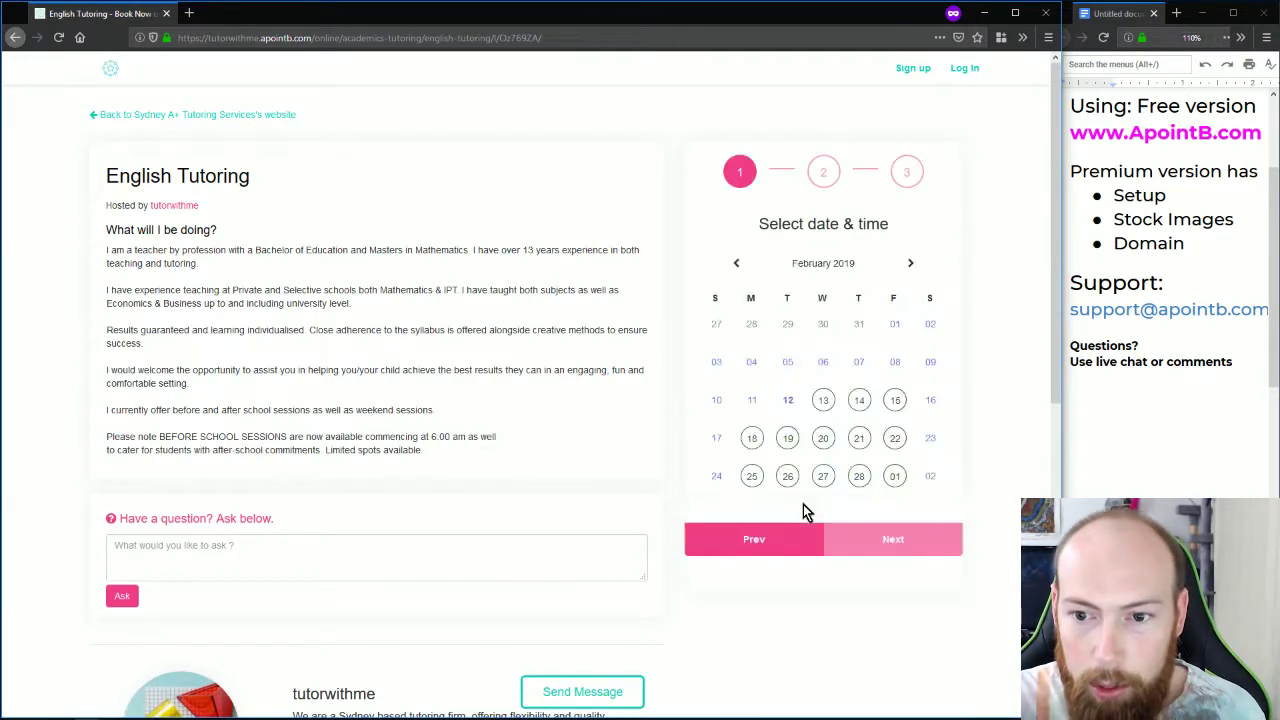
left_click(823, 402)
left_click(755, 556)
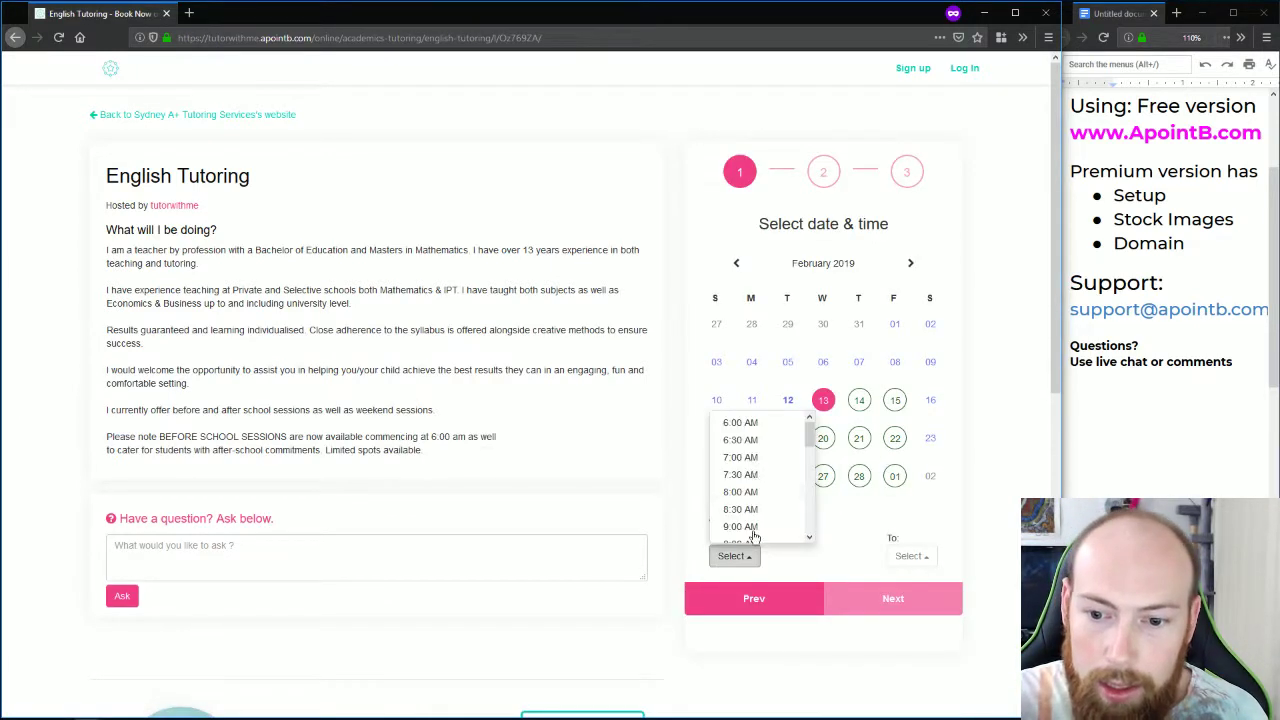
left_click(750, 462)
left_click(894, 598)
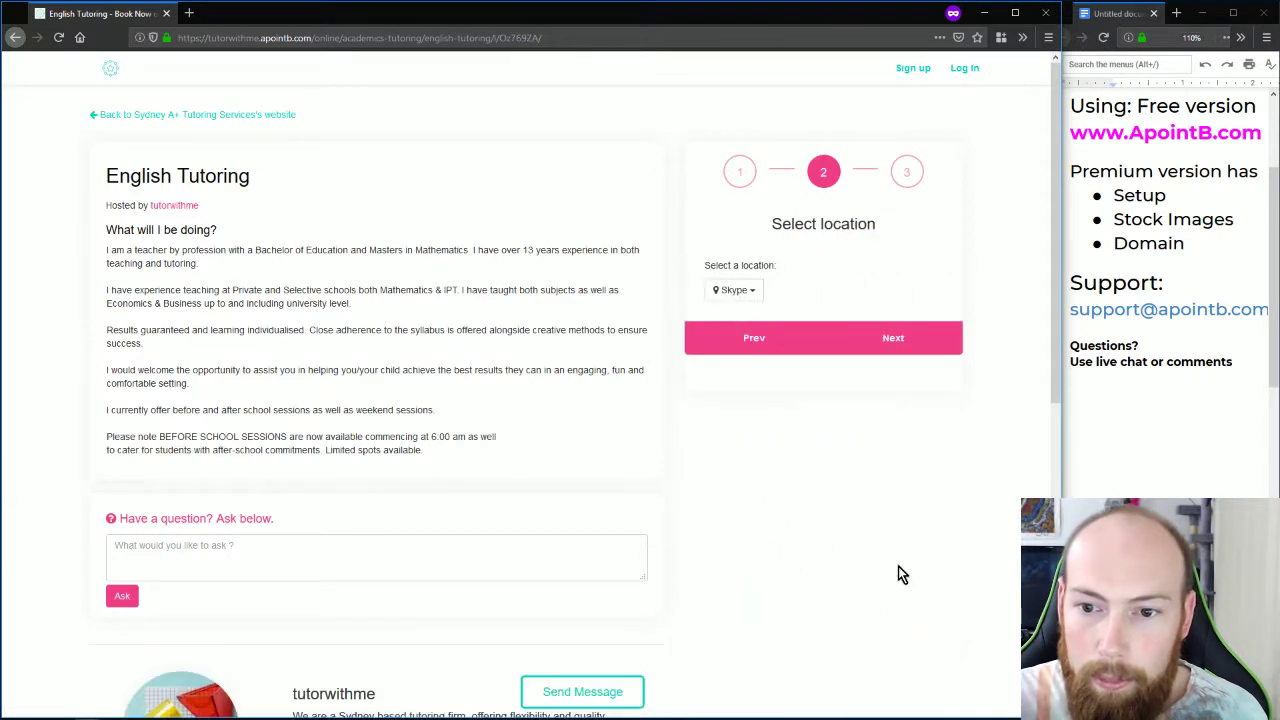
left_click(752, 290)
left_click(826, 300)
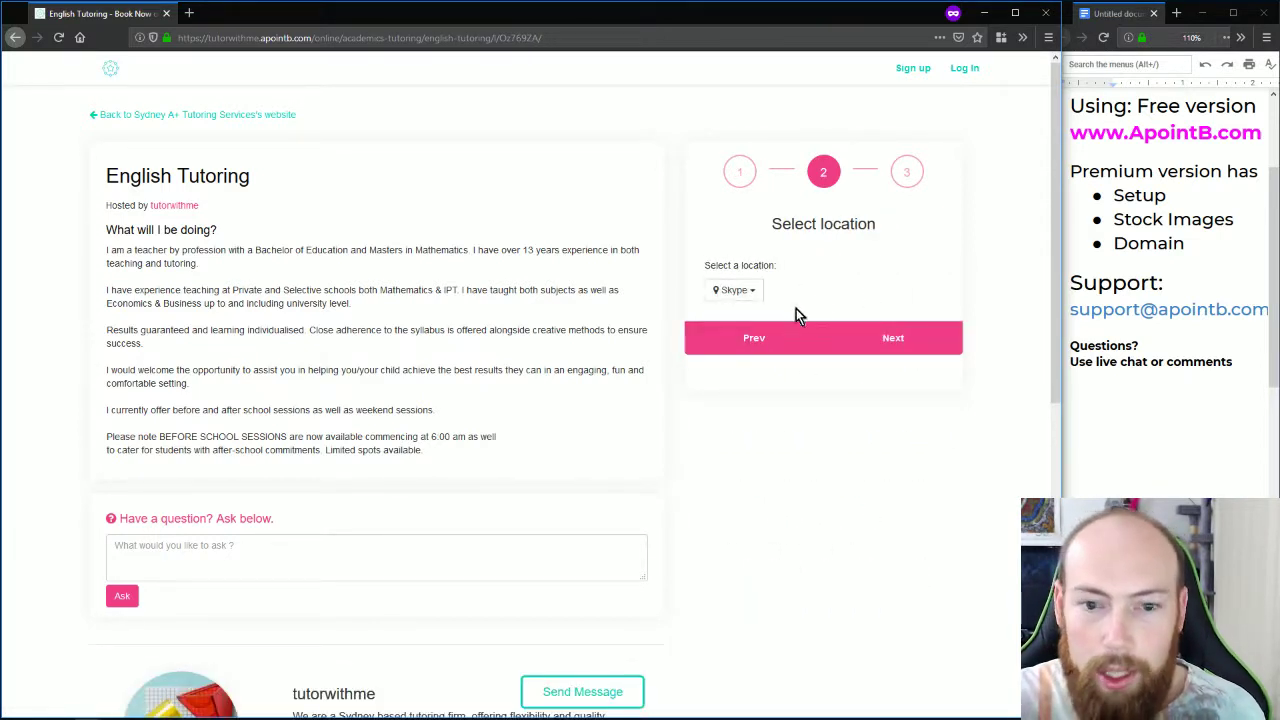
- Return to the Sydney A+ Tutoring Services website and examine its address, About text, booking listings and contact section
left_click(256, 116)
scroll(483, 240, "down", 7)
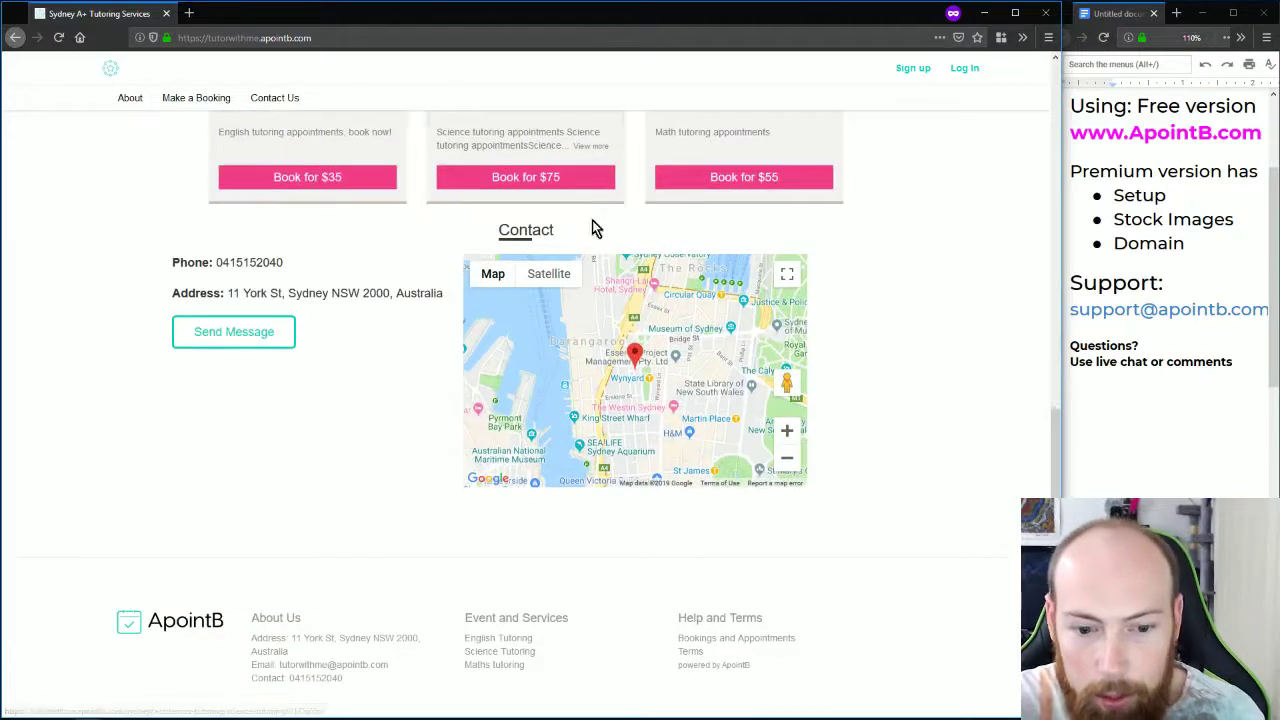
scroll(592, 224, "up", 7)
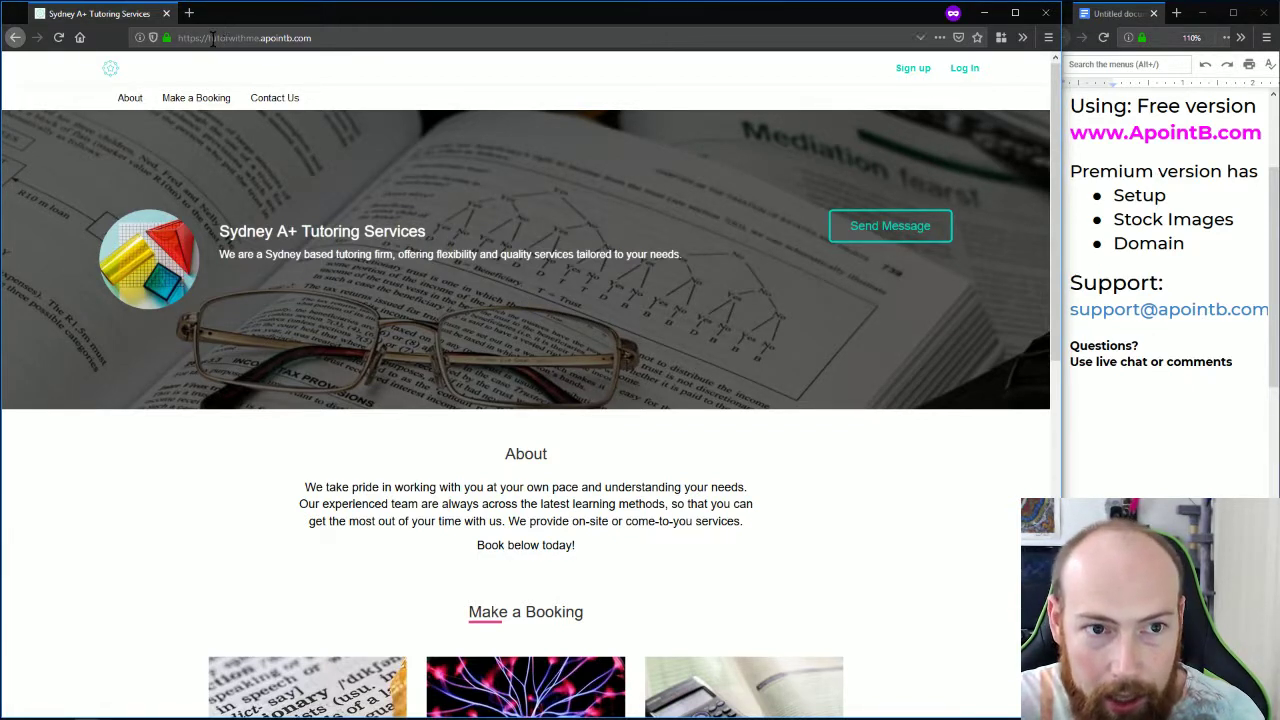
left_click_drag(208, 39, 320, 39)
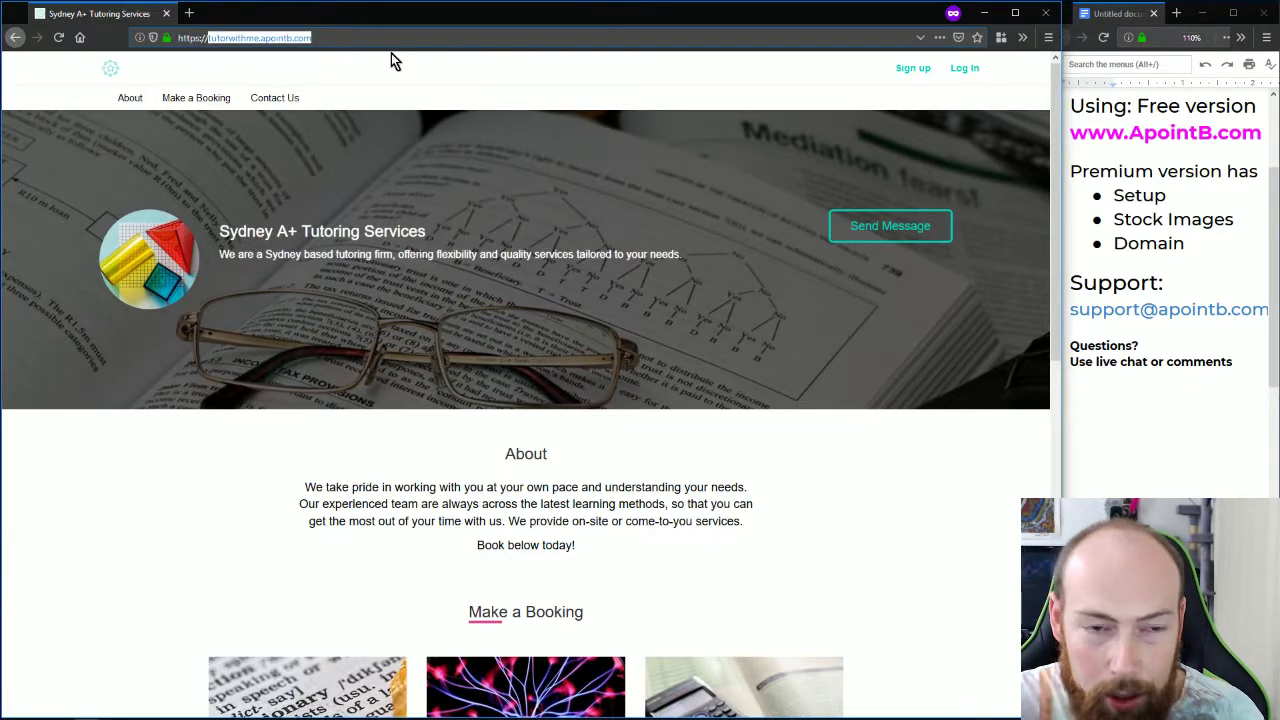
scroll(480, 150, "down", 2)
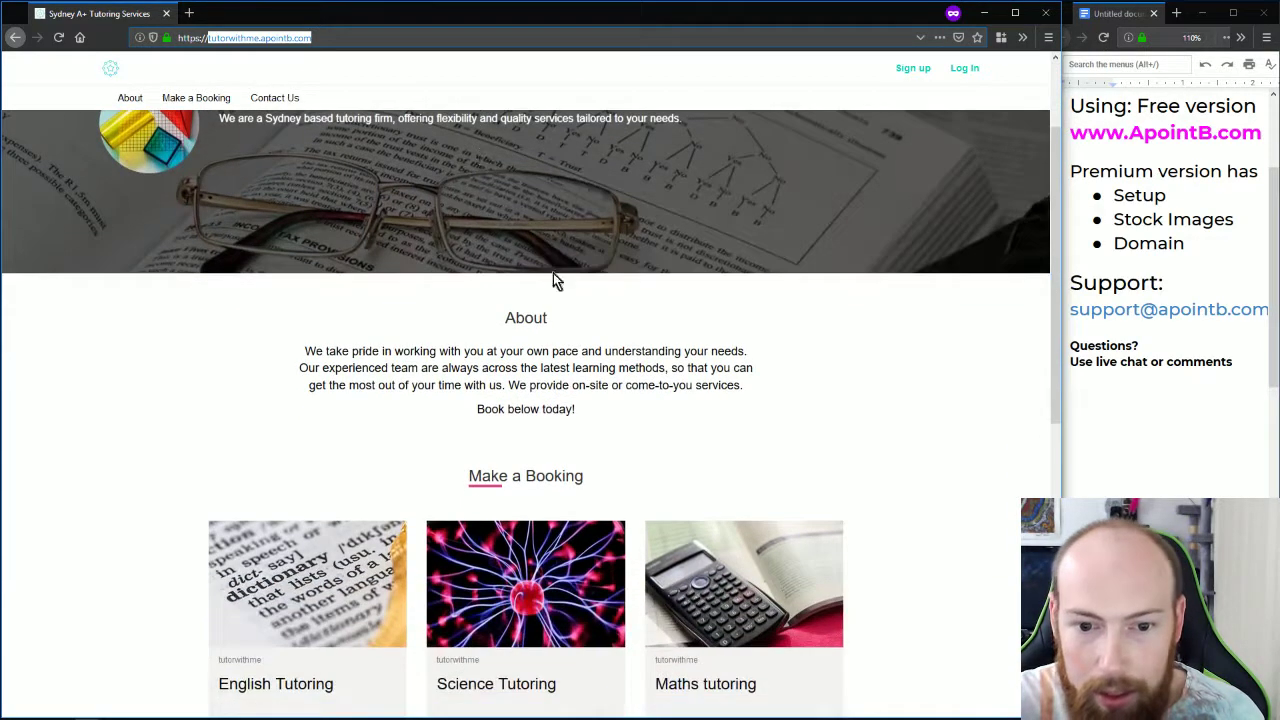
scroll(554, 415, "down", 5)
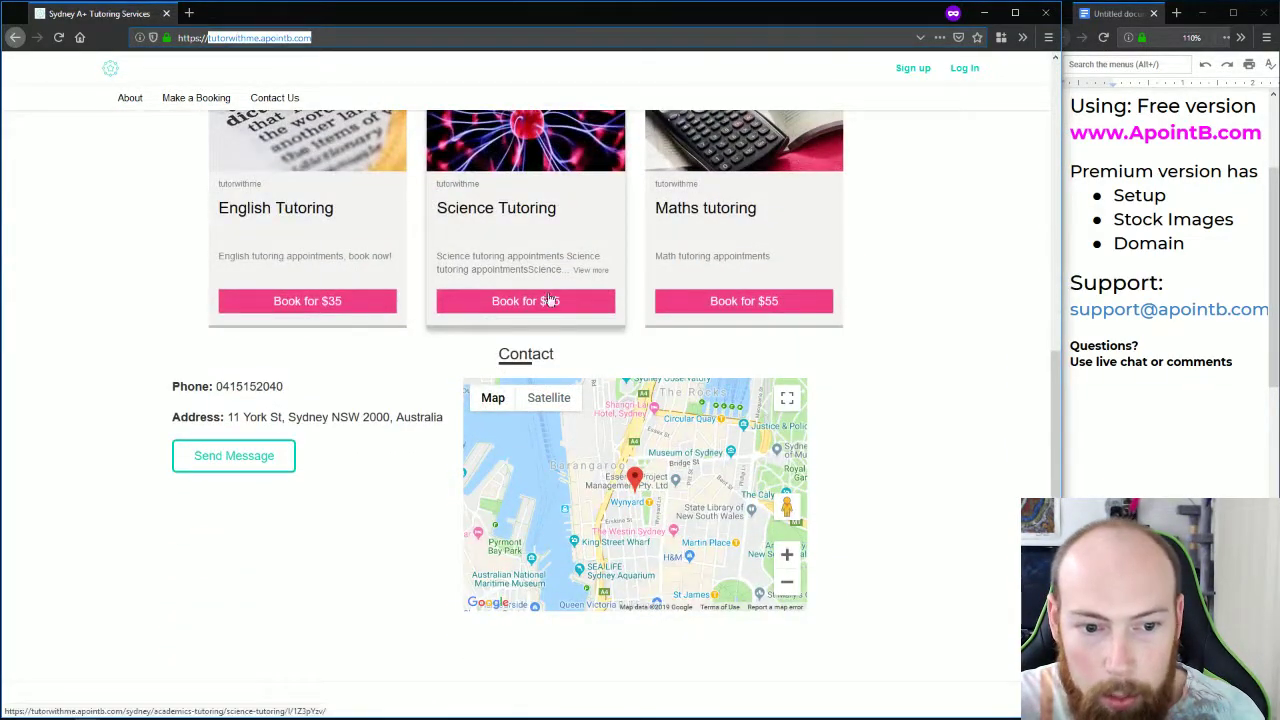
scroll(322, 357, "down", 2)
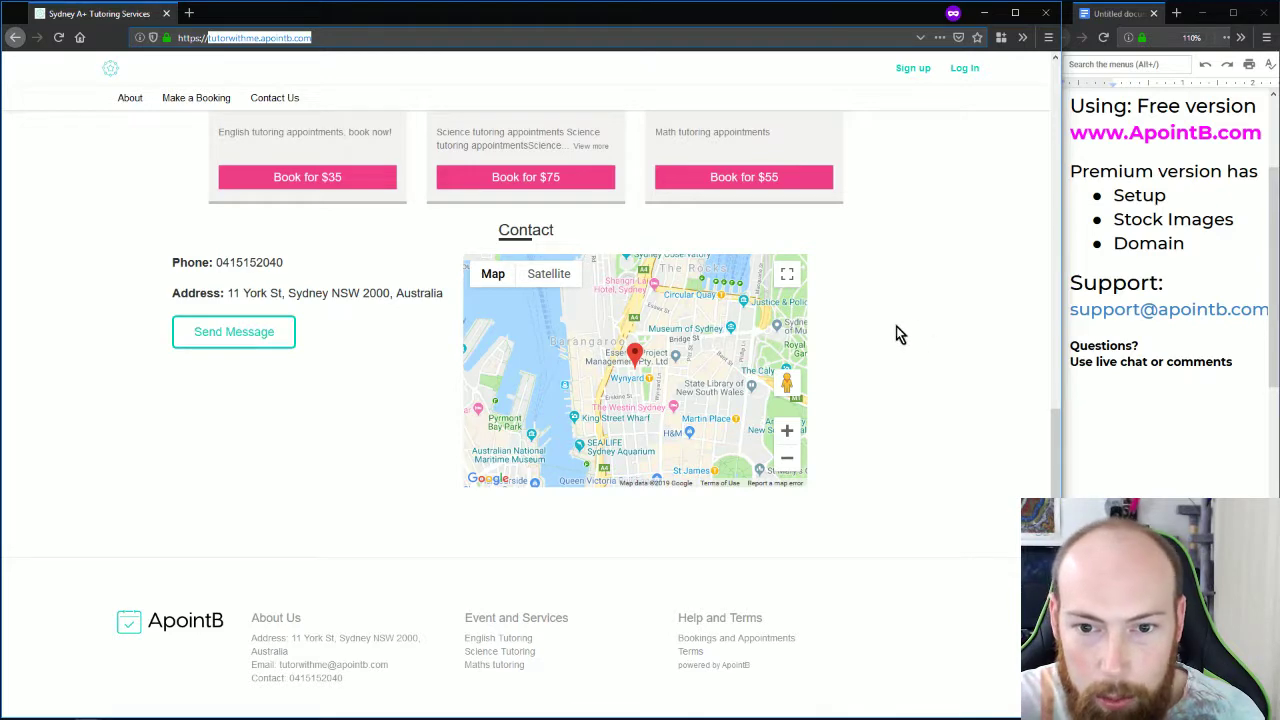
scroll(928, 322, "up", 8)
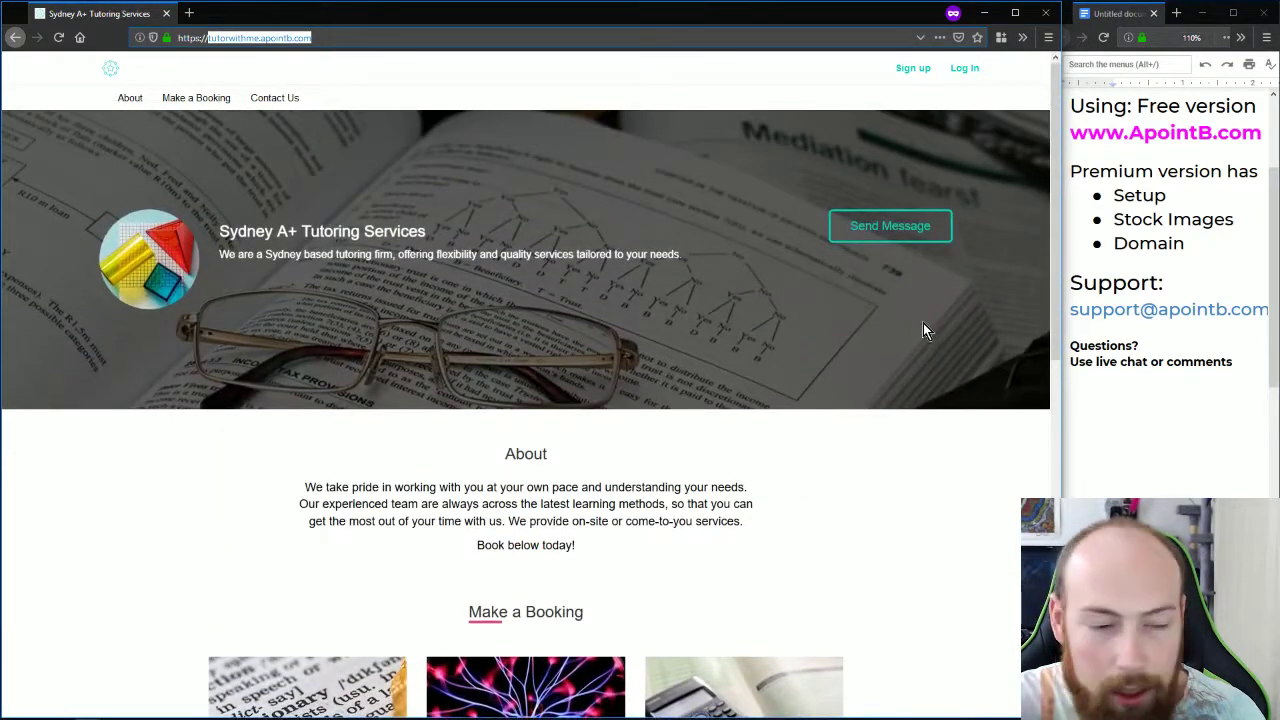
scroll(923, 330, "down", 2)
scroll(923, 330, "down", 3)
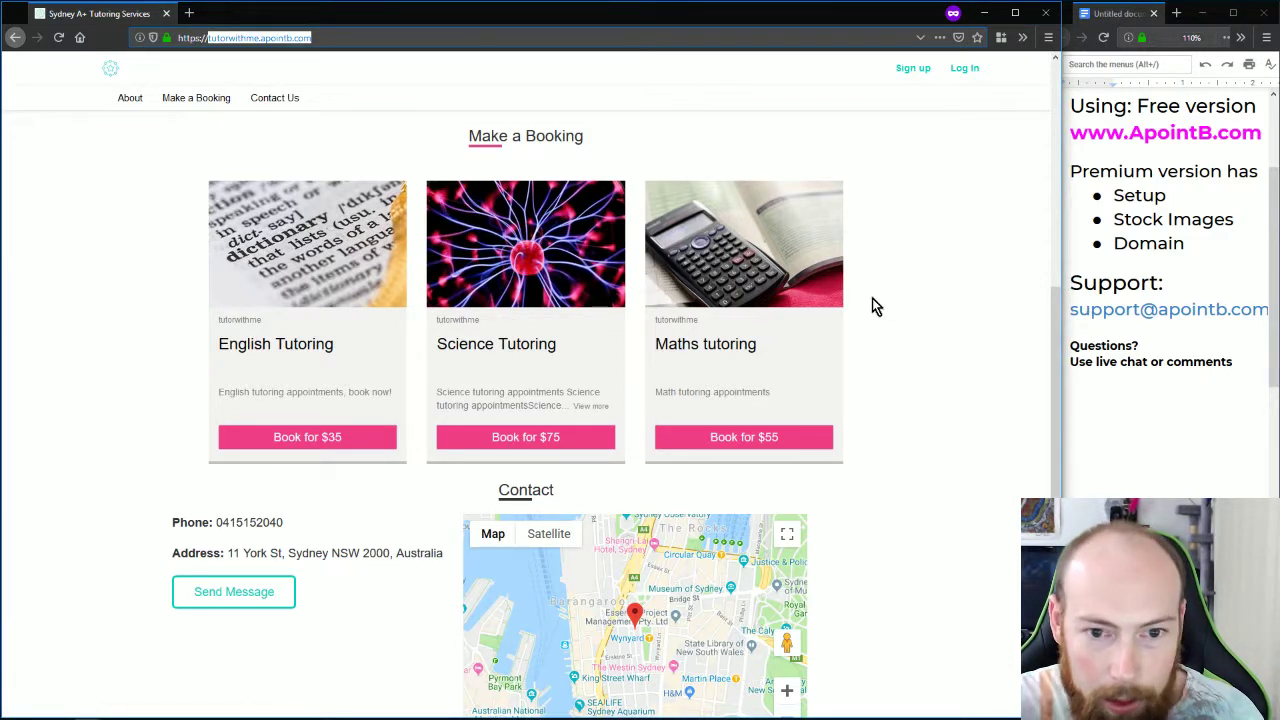
scroll(866, 297, "up", 5)
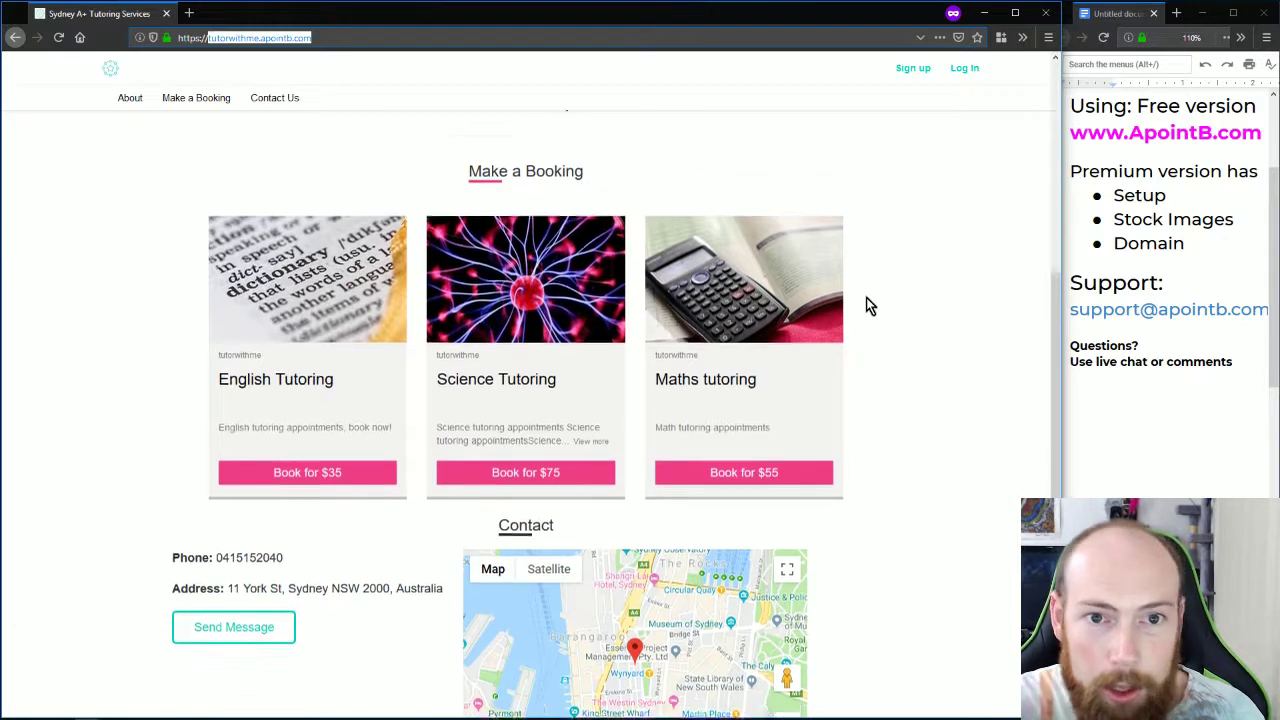